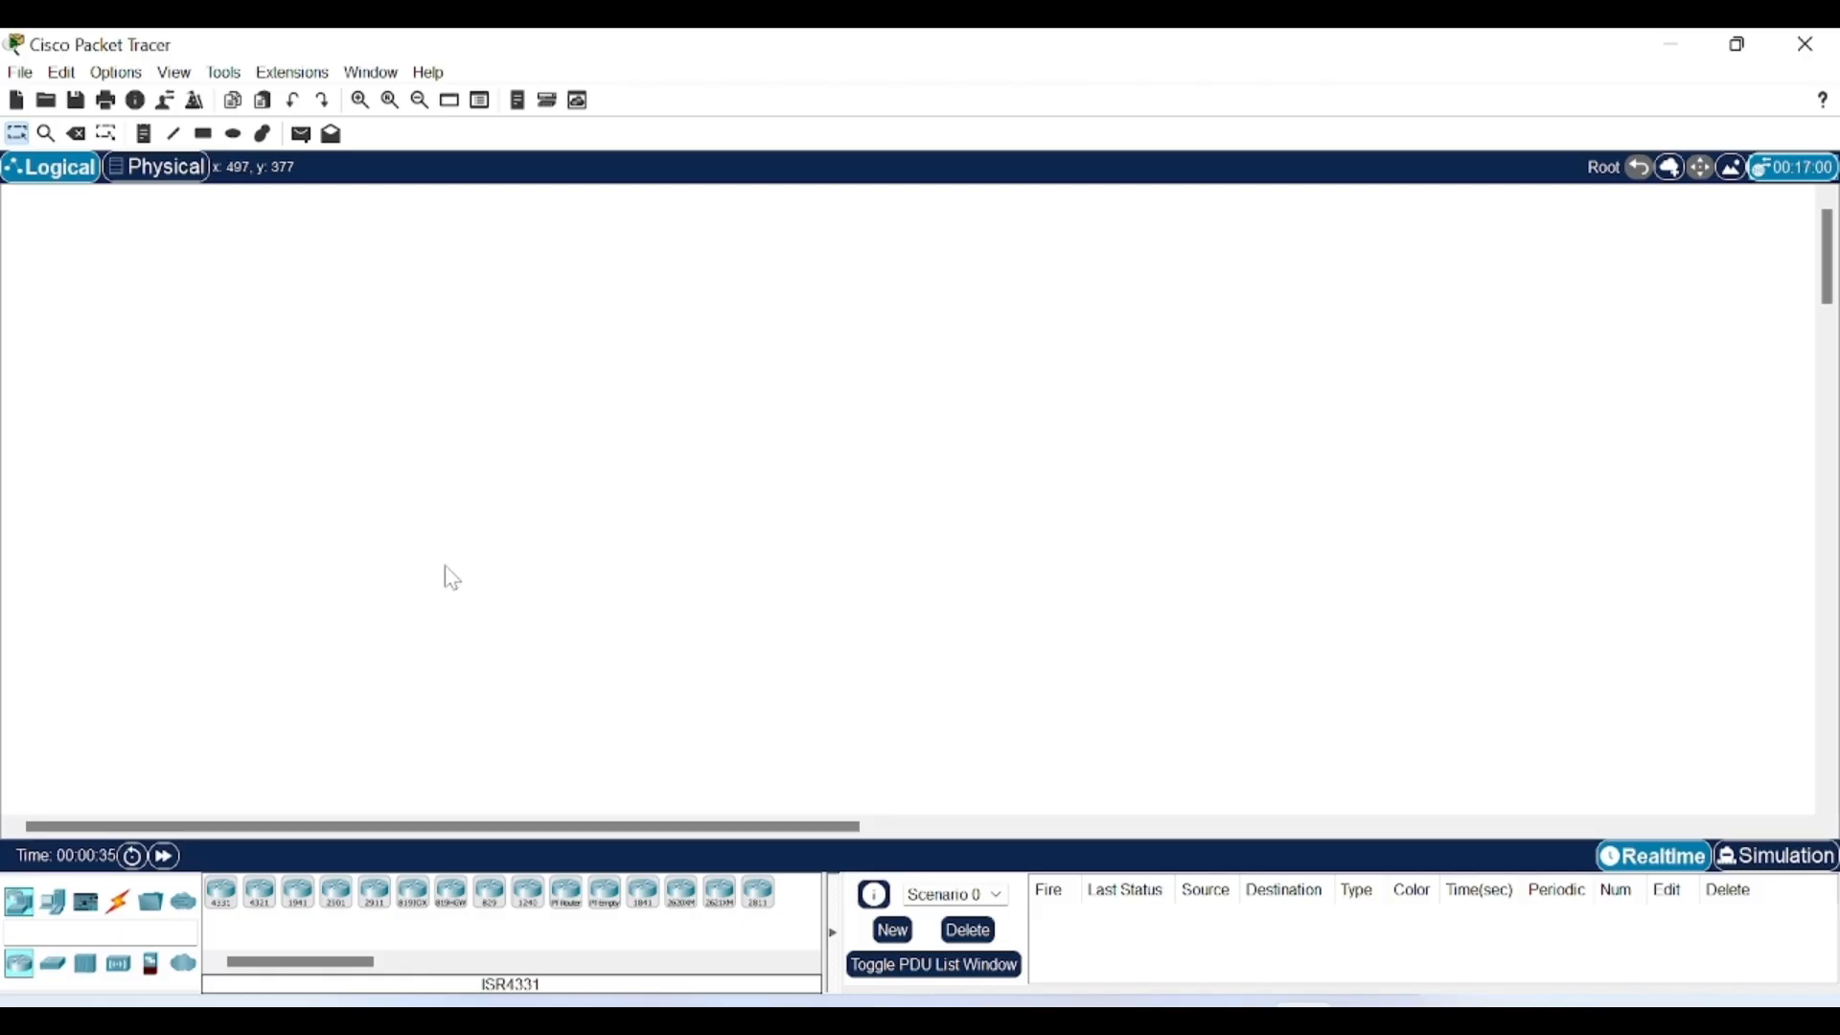
Place Server0, an ISR4331 Router0 and a 2960 Switch0 left to right across the workspace.
{"action": "left_click", "coordinate": [55, 904]}
{"action": "left_click", "coordinate": [301, 896]}
{"action": "left_click", "coordinate": [245, 466]}
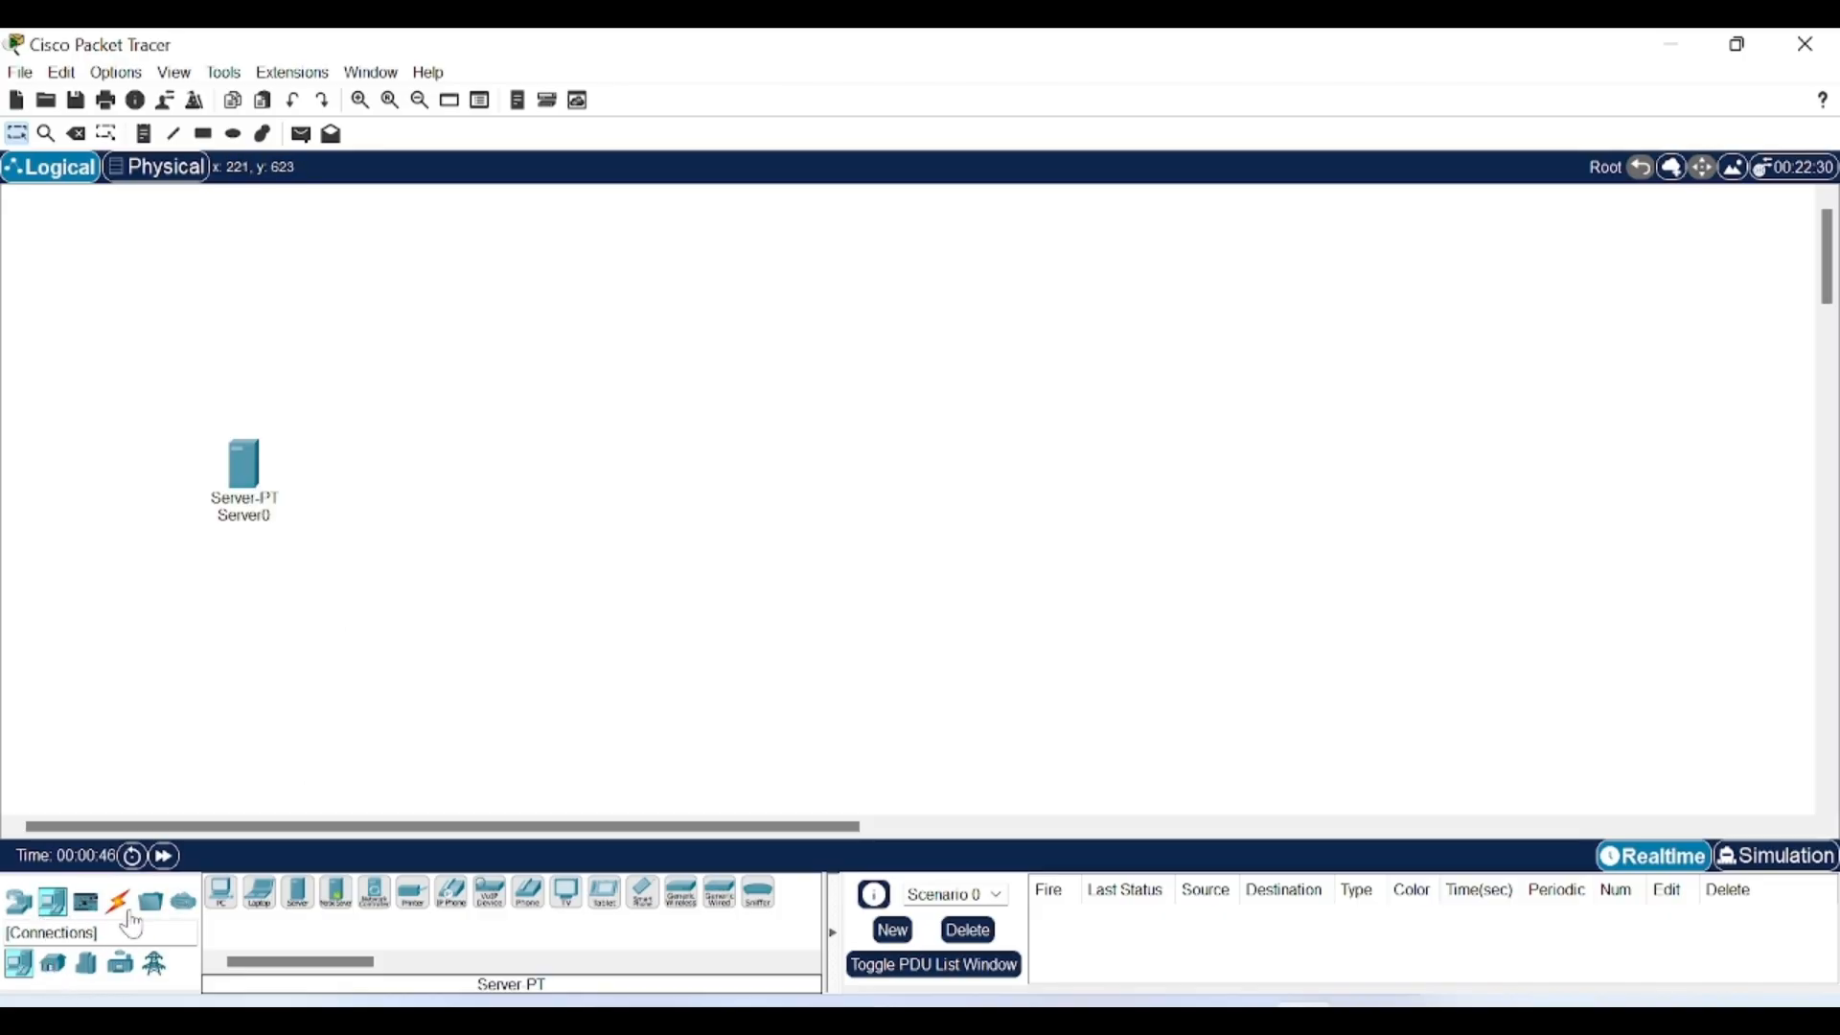
{"action": "left_click", "coordinate": [21, 904]}
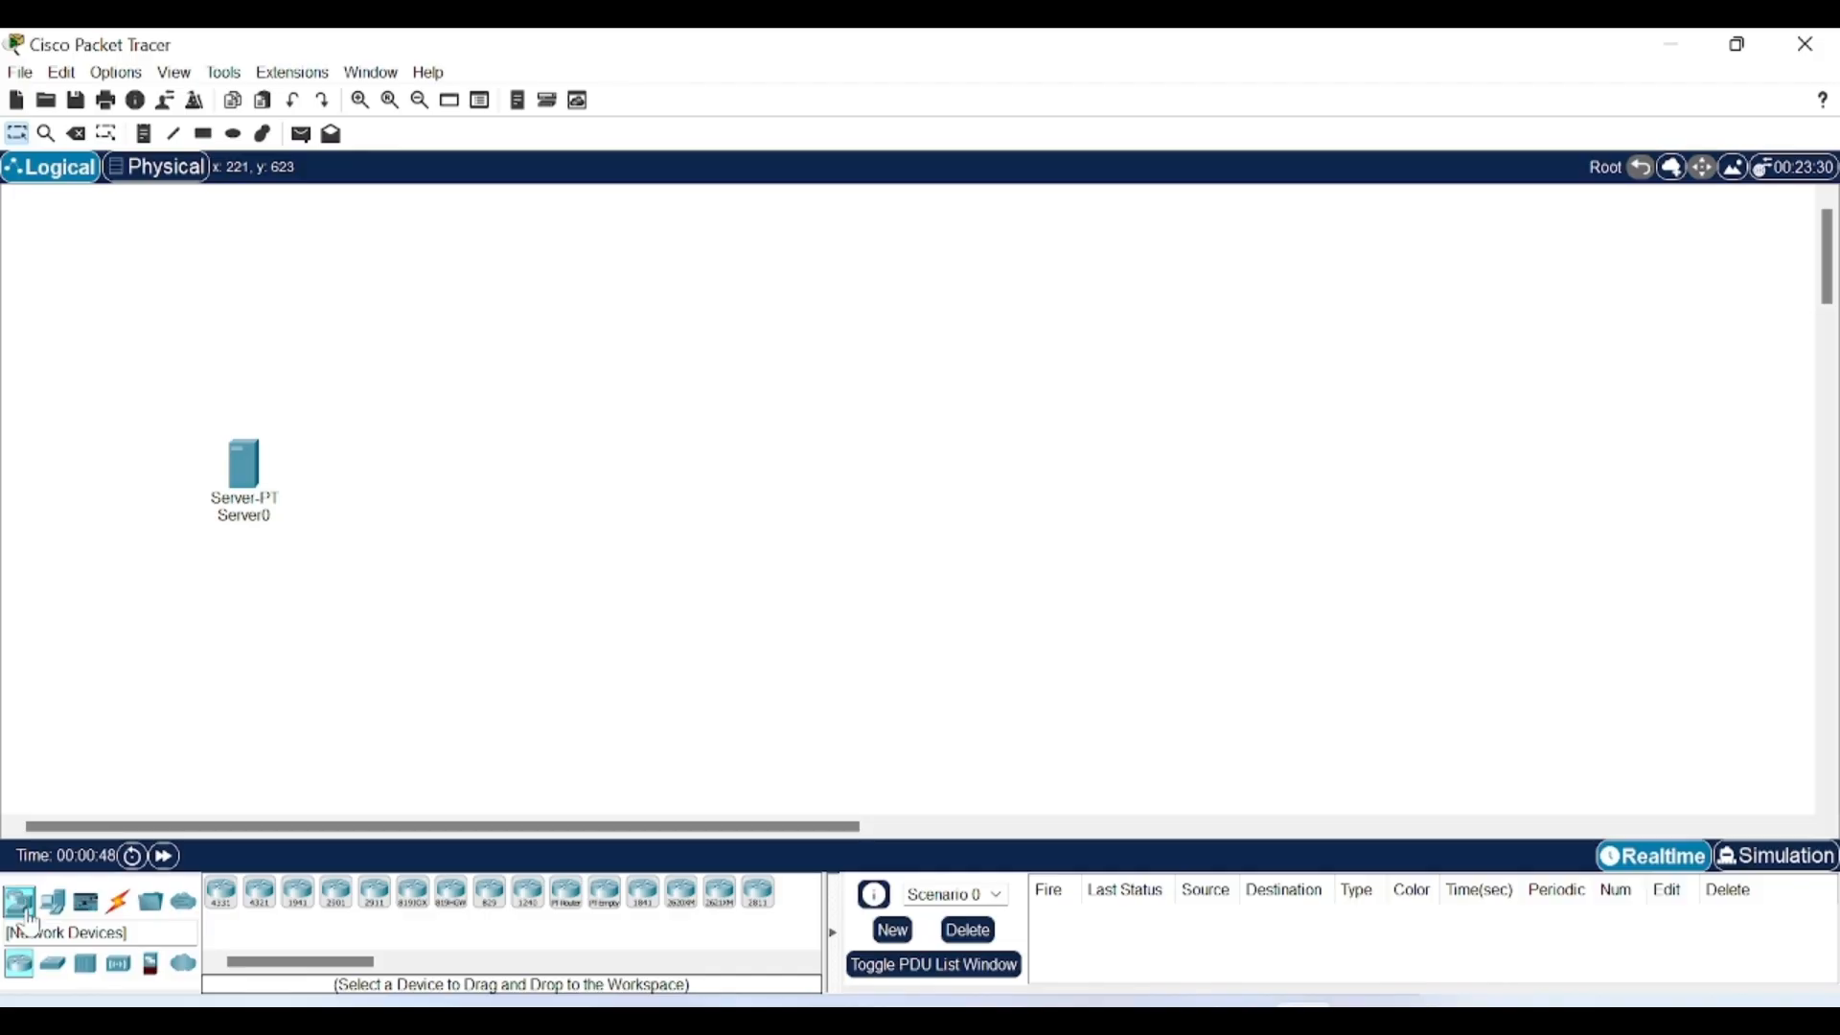
{"action": "left_click", "coordinate": [221, 892]}
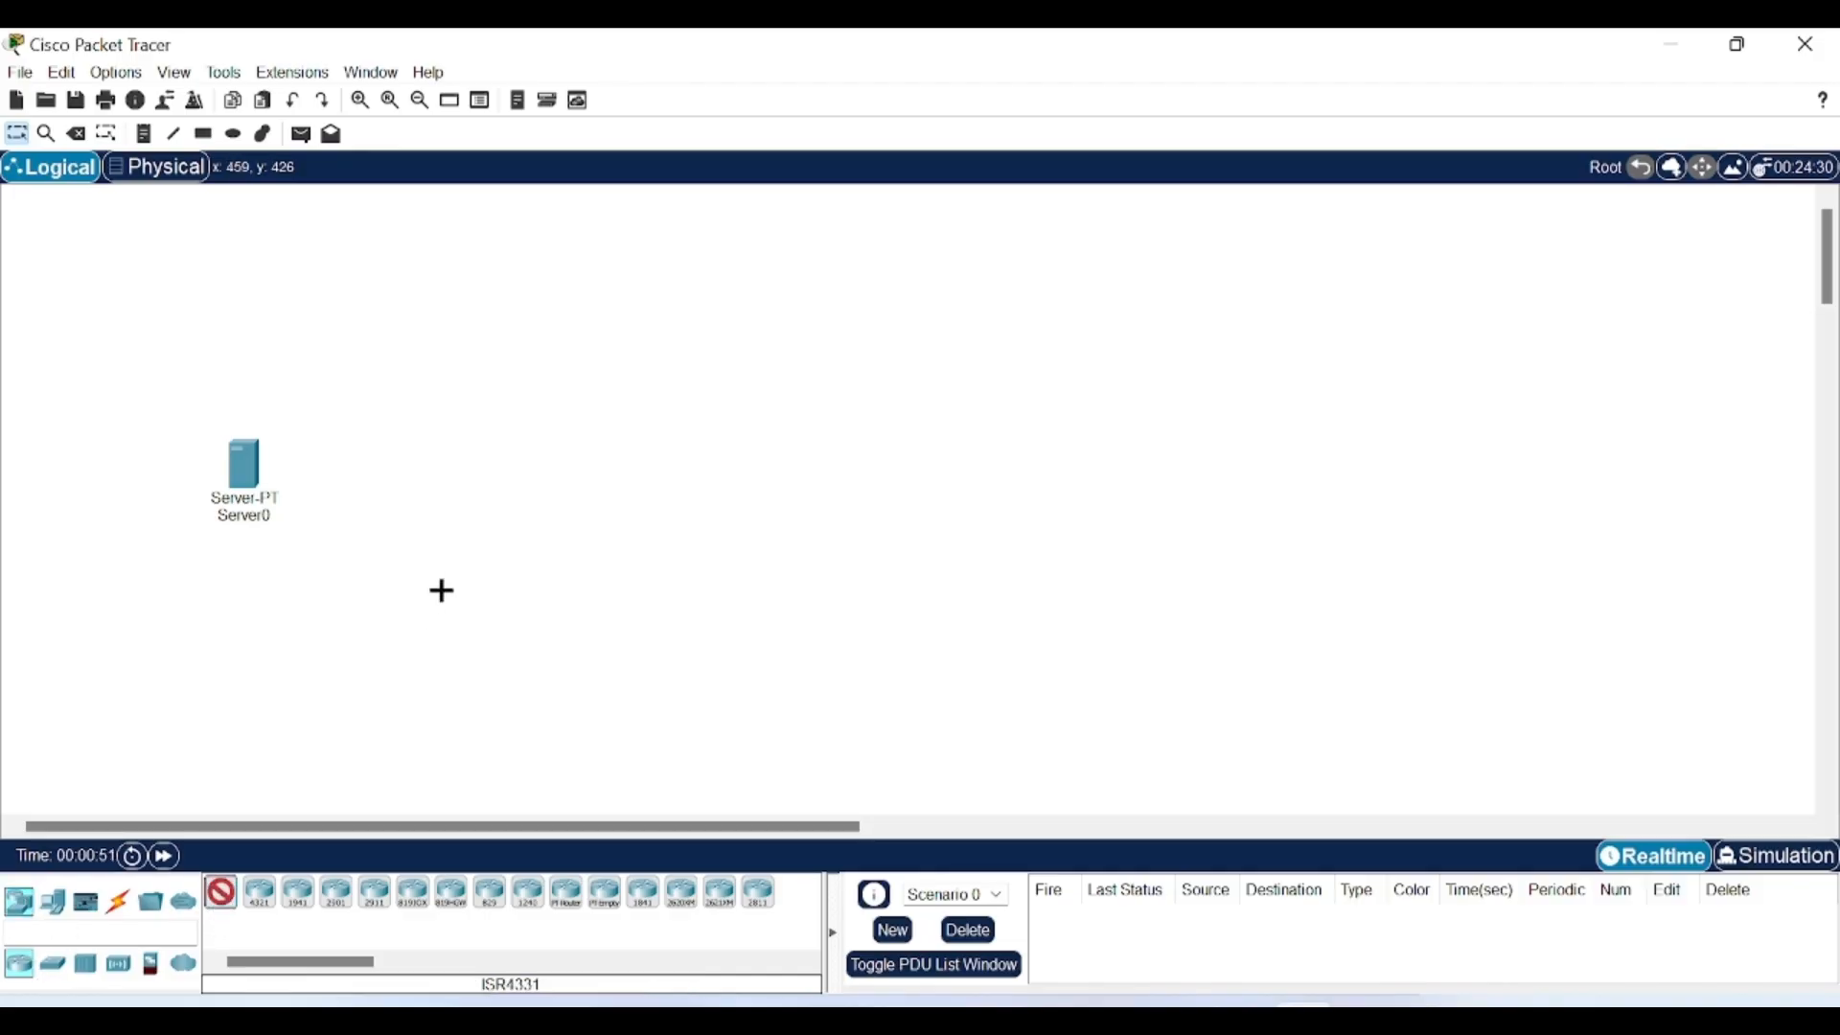
{"action": "left_click", "coordinate": [522, 458]}
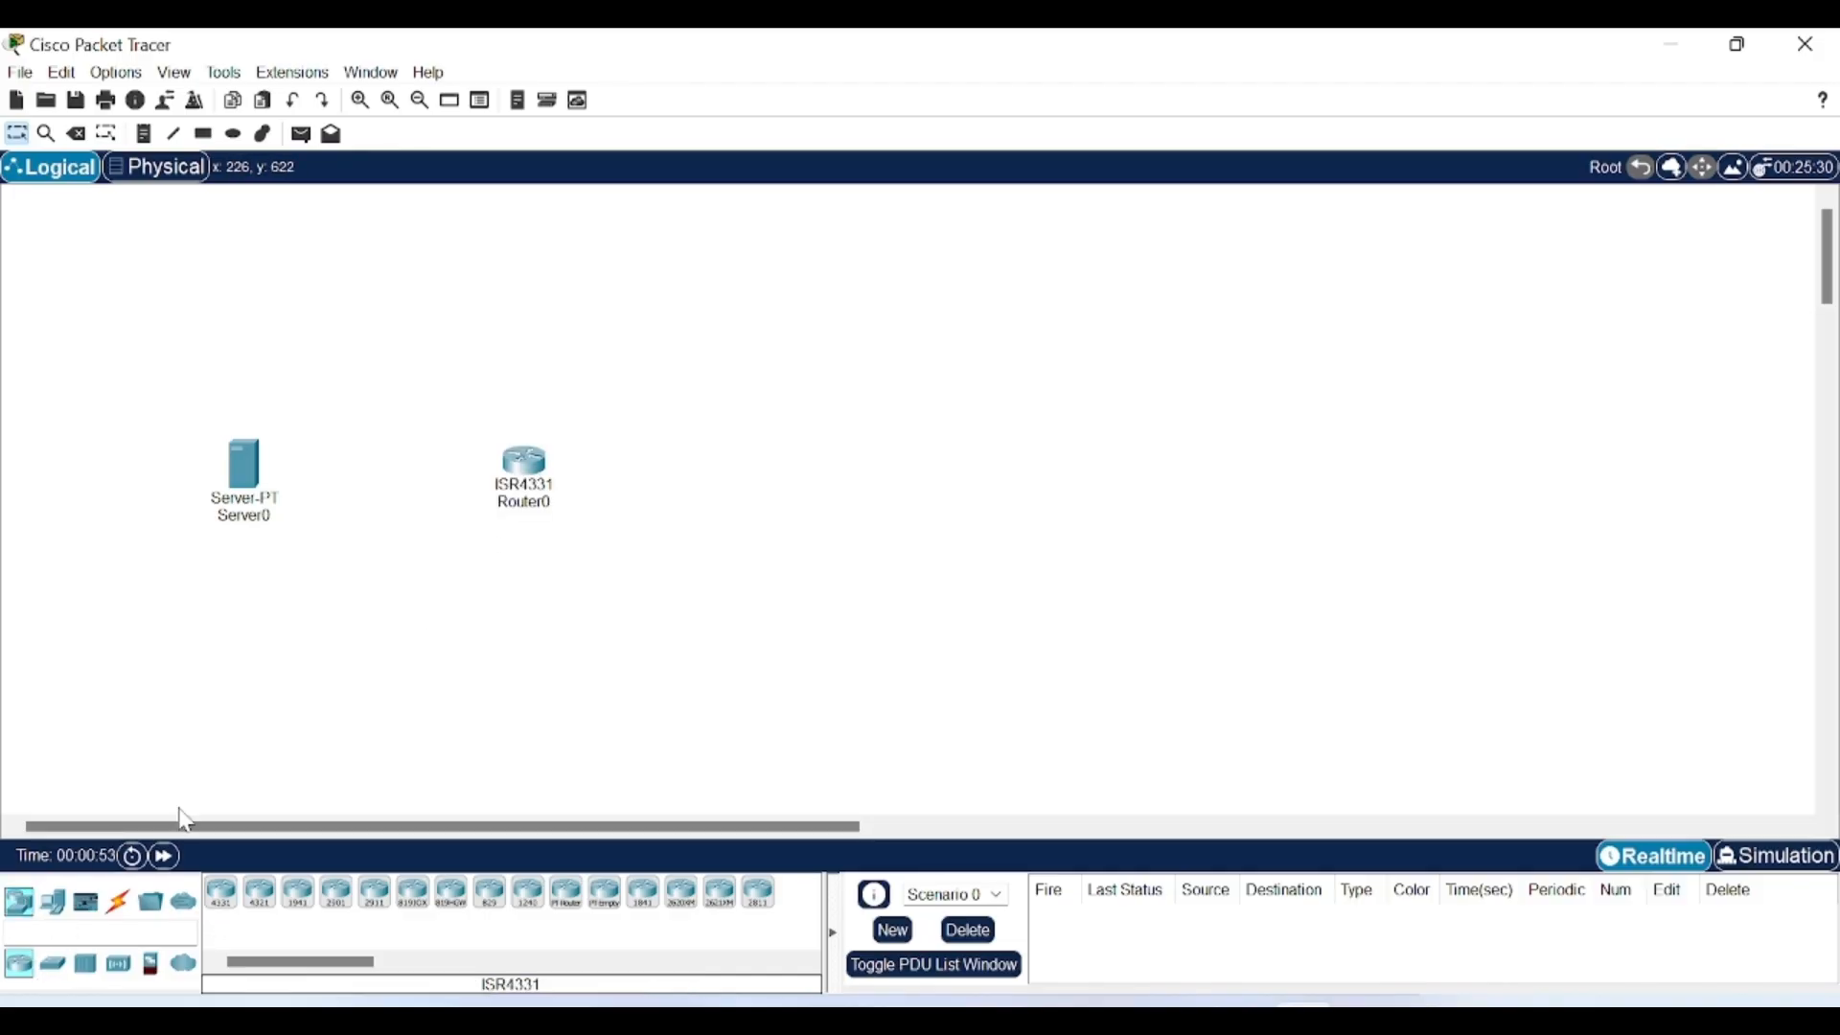
{"action": "left_click", "coordinate": [53, 966]}
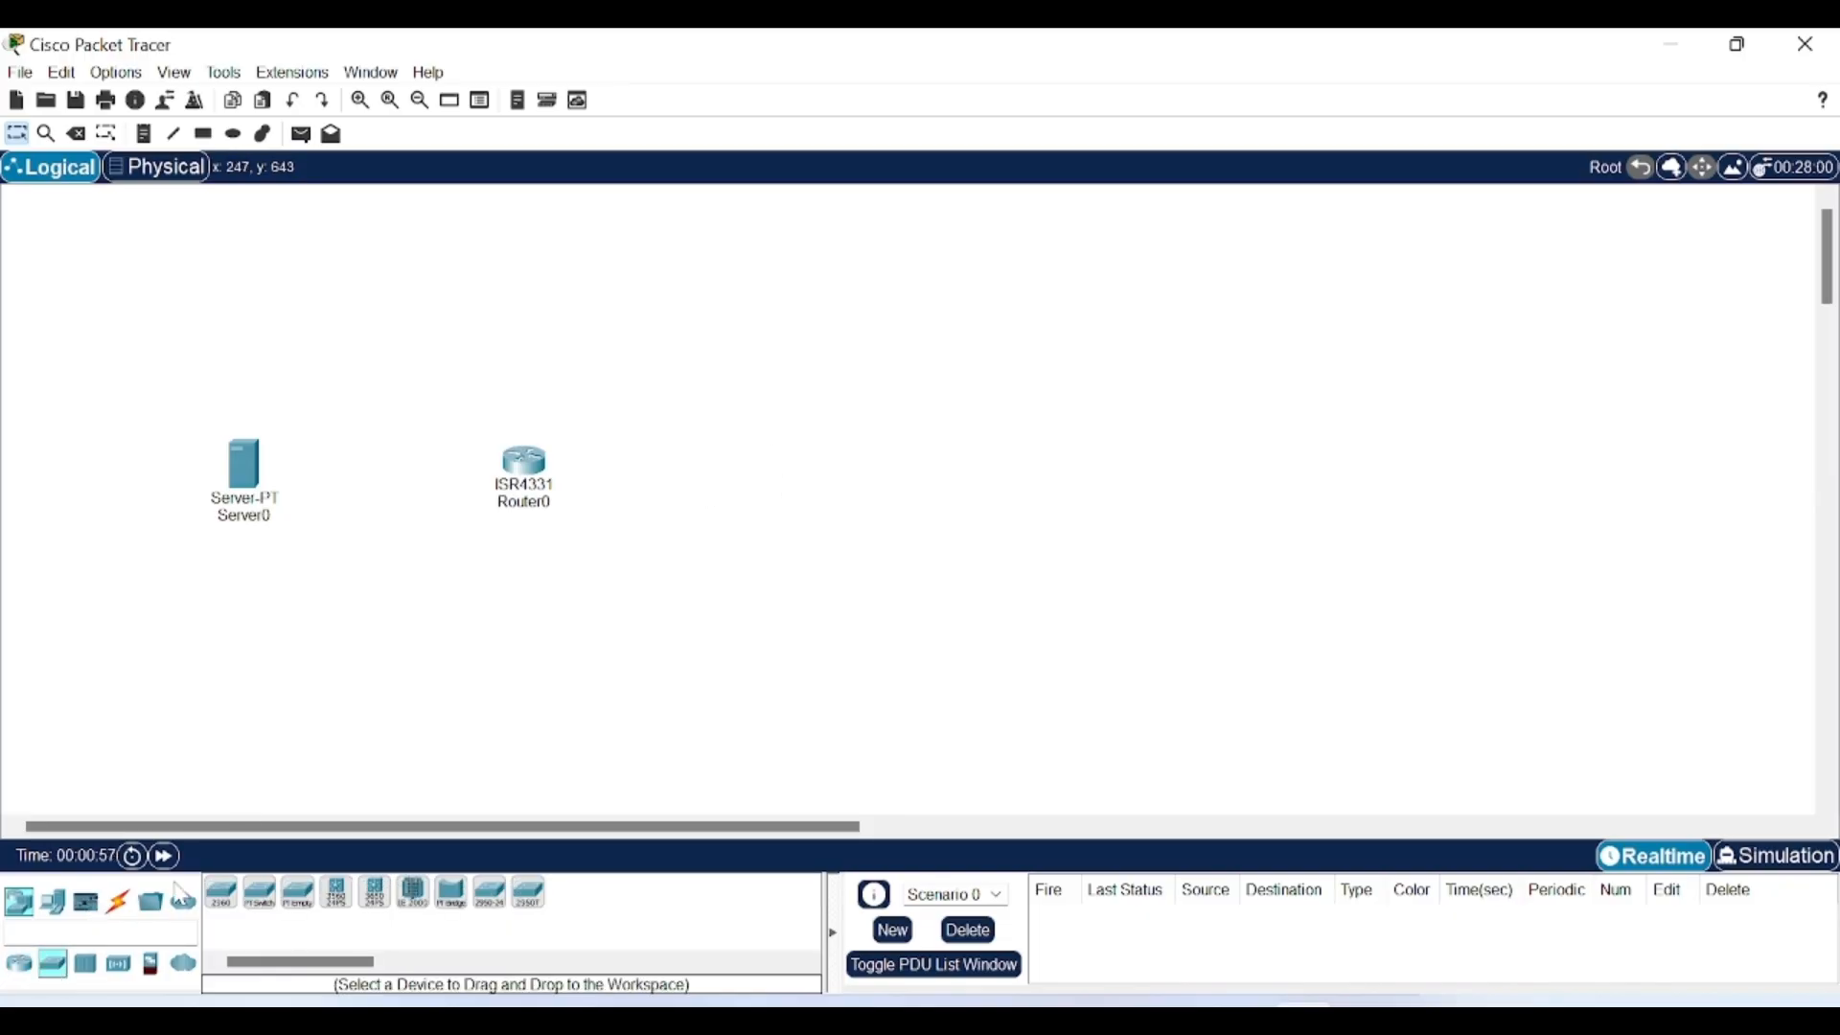
{"action": "left_click", "coordinate": [221, 892]}
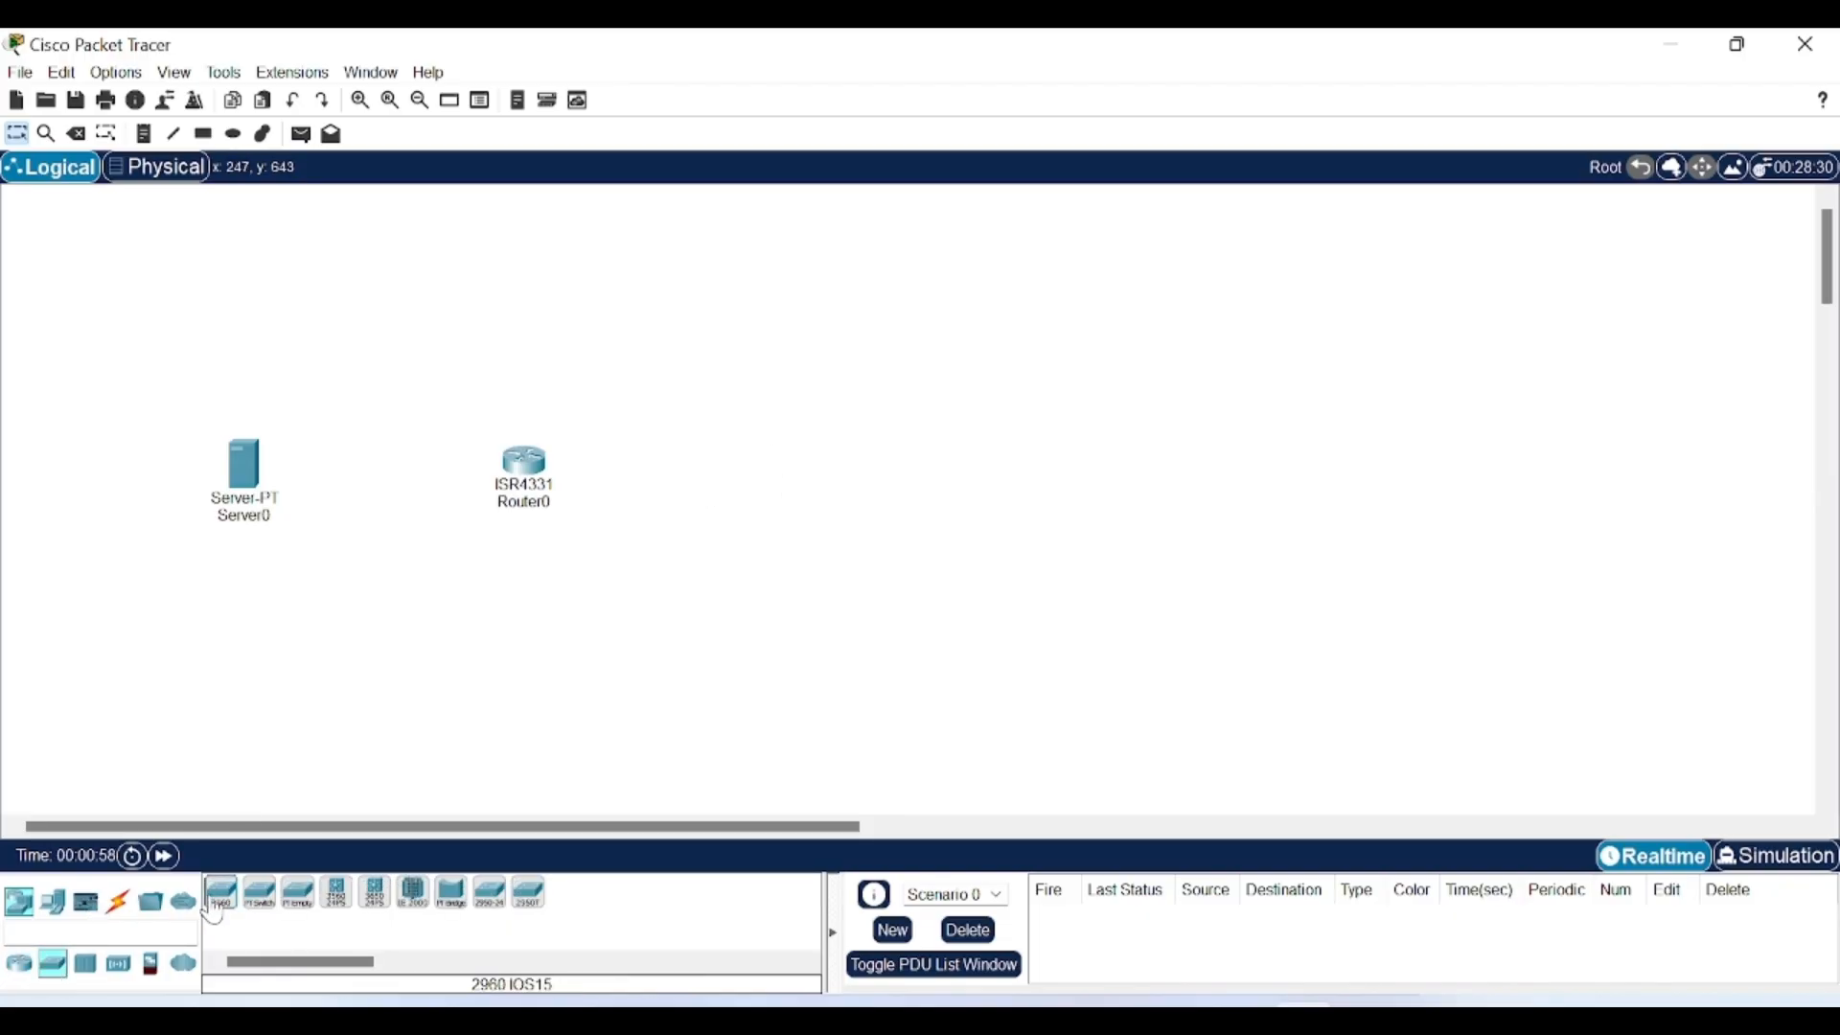
{"action": "left_click", "coordinate": [809, 484]}
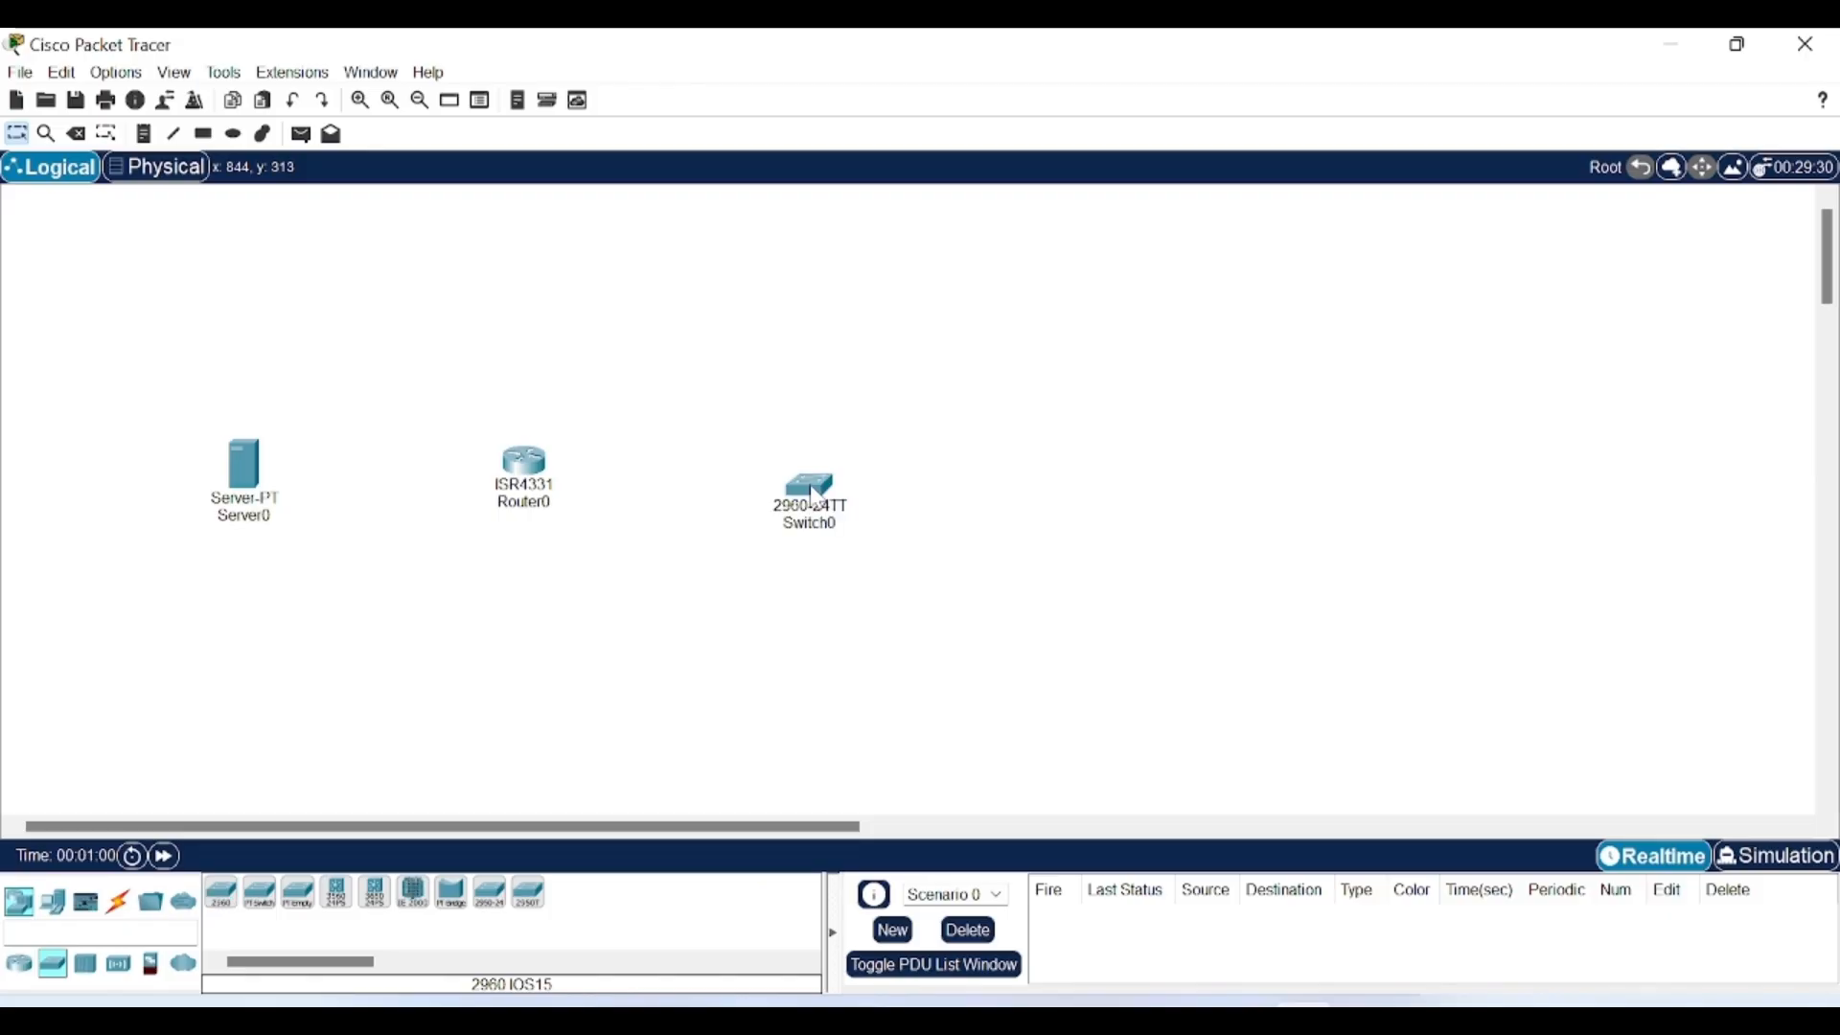
Add PC0 at upper right, Laptop0 below it, and PC1 near the bottom.
{"action": "left_click", "coordinate": [53, 902]}
{"action": "left_click", "coordinate": [222, 892]}
{"action": "left_click", "coordinate": [1109, 347]}
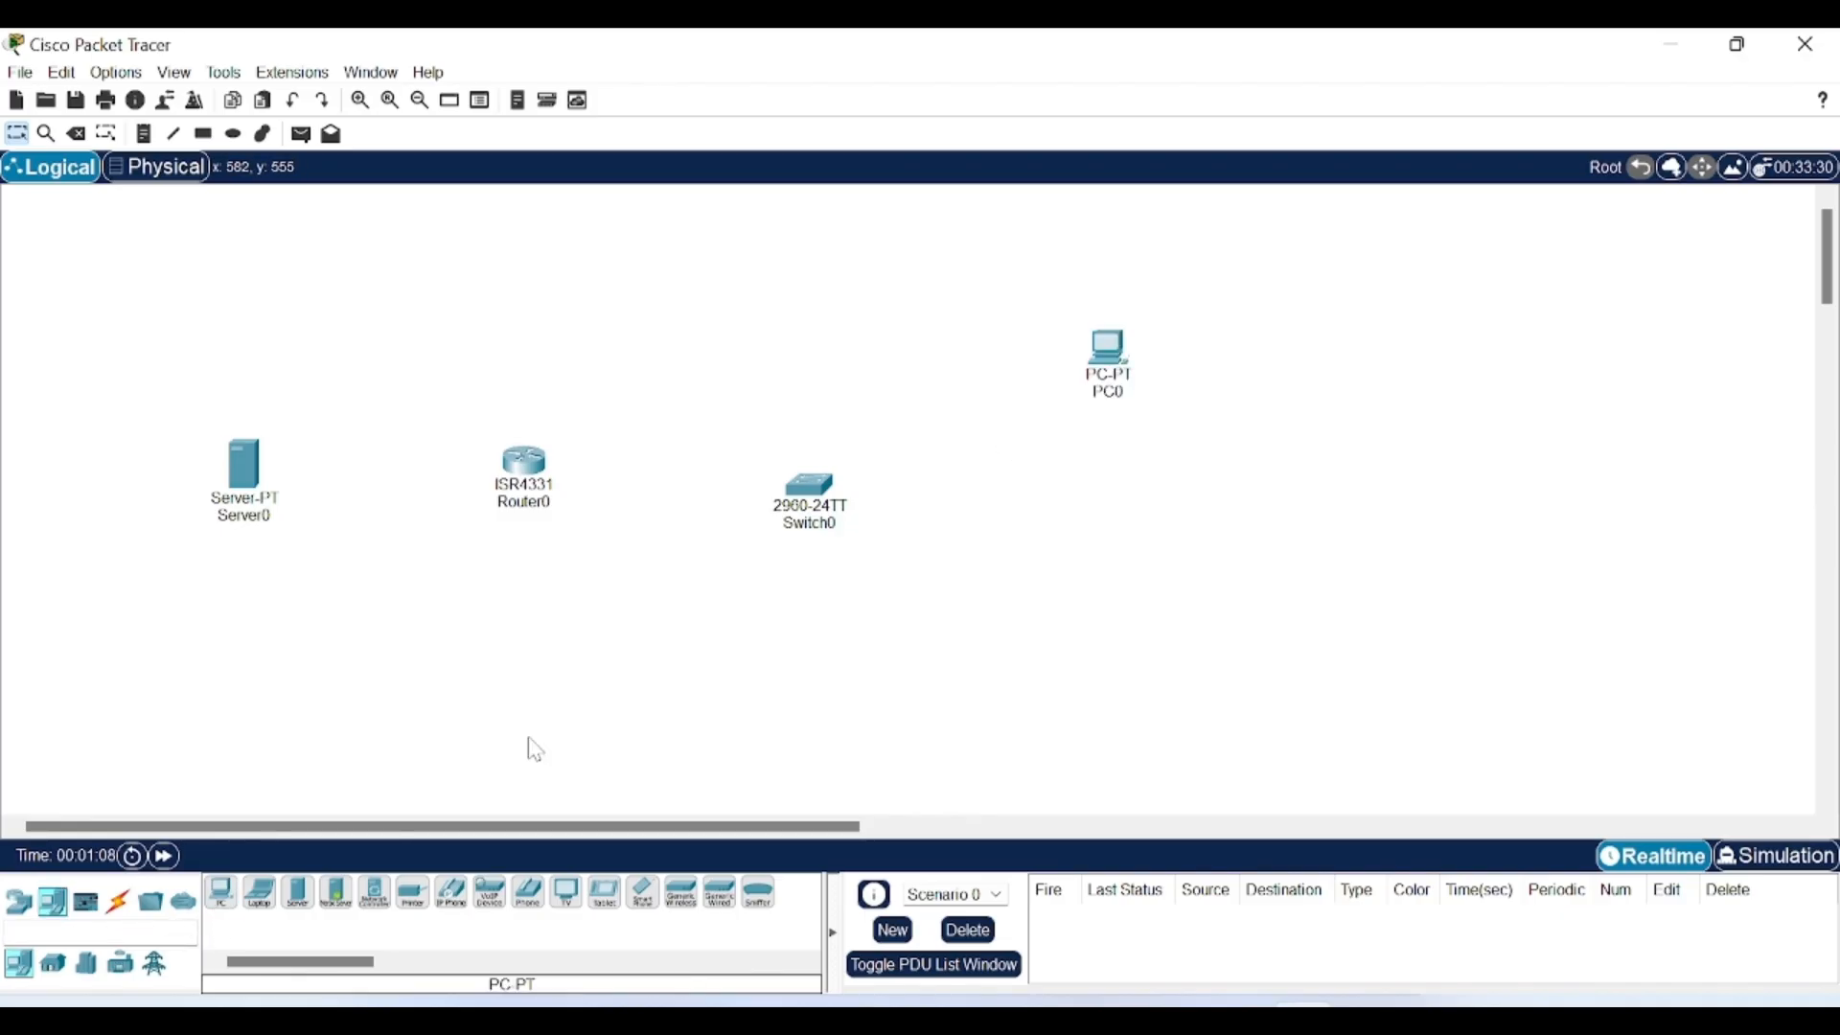
{"action": "left_click", "coordinate": [260, 904]}
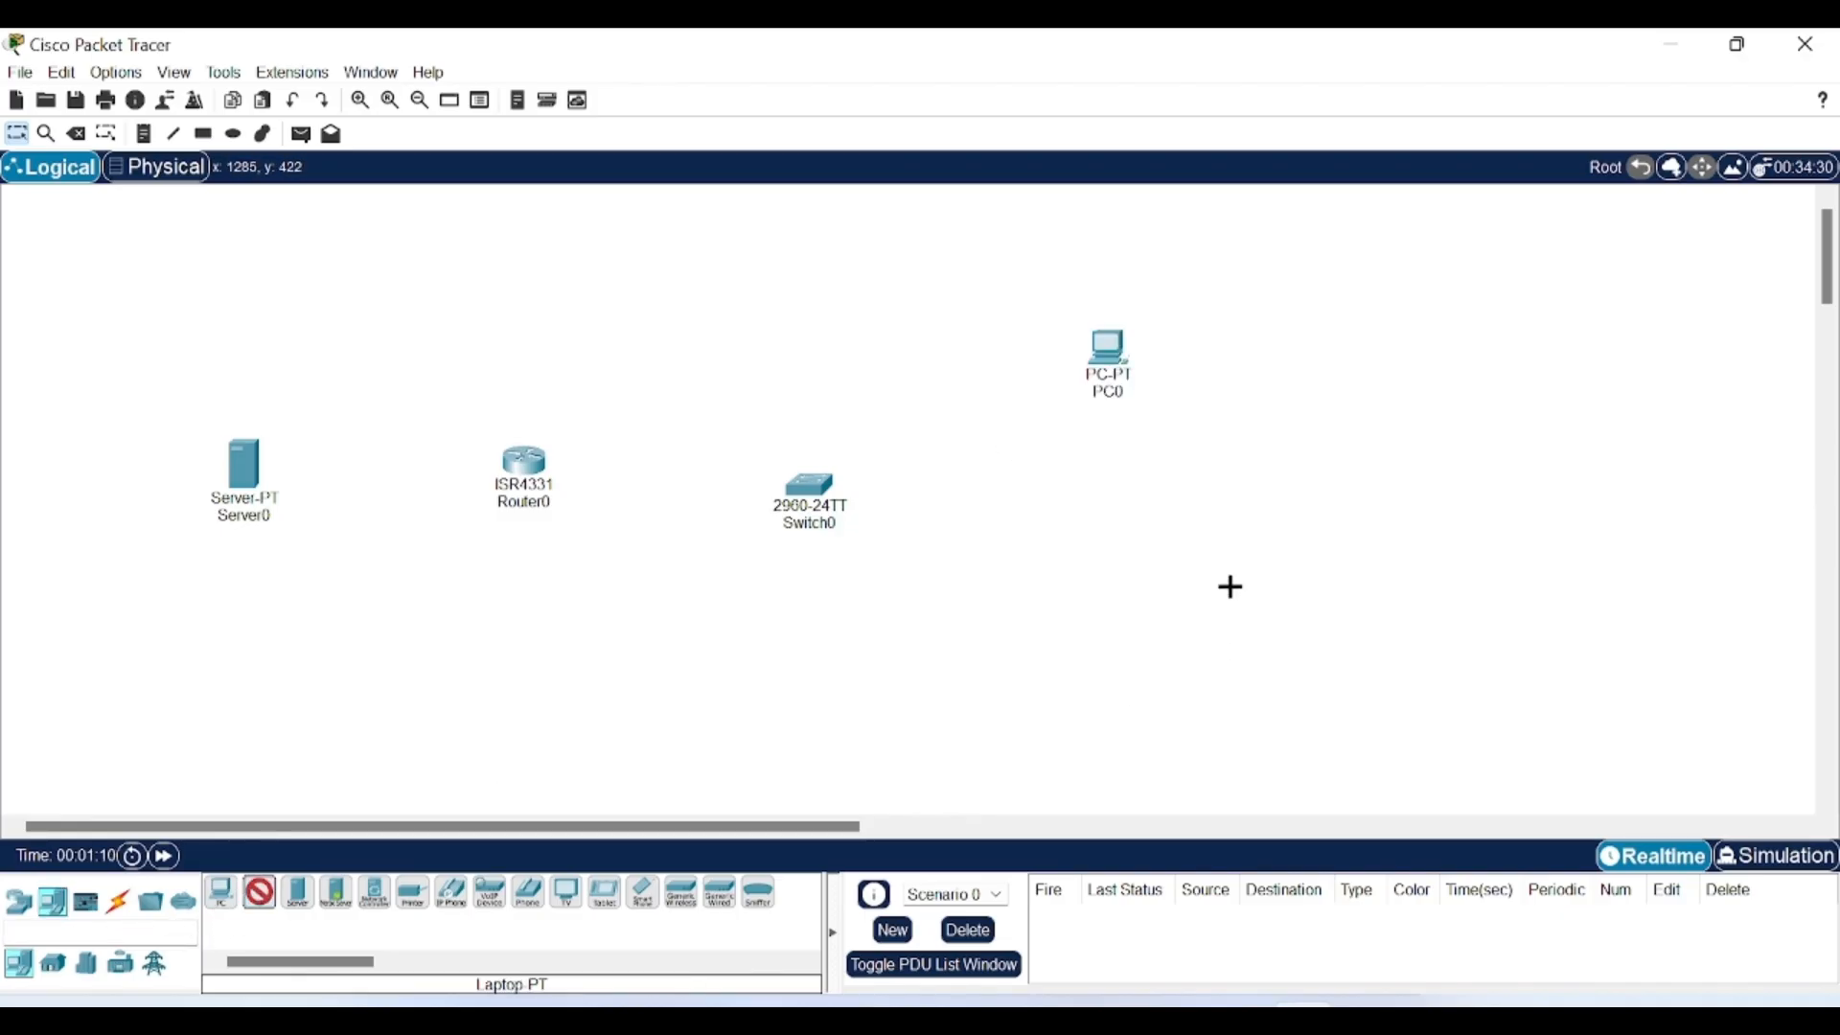
{"action": "left_click", "coordinate": [1098, 556]}
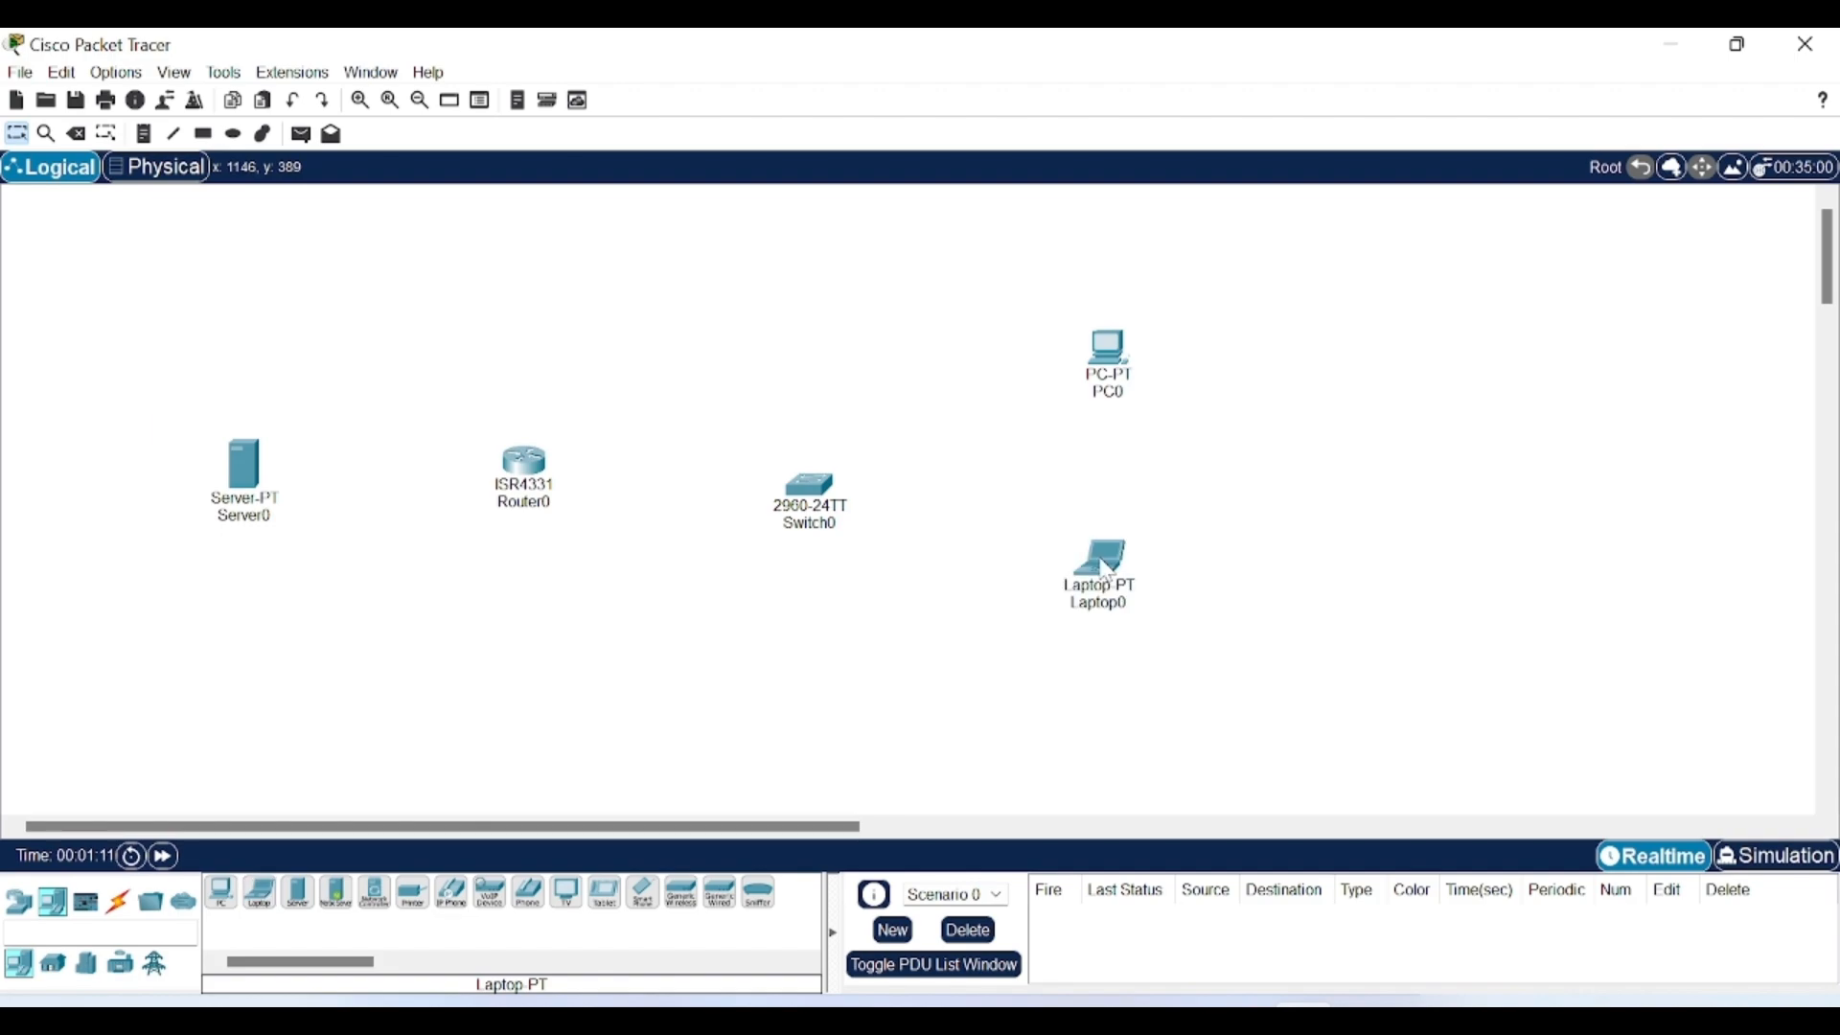
{"action": "left_click", "coordinate": [221, 892]}
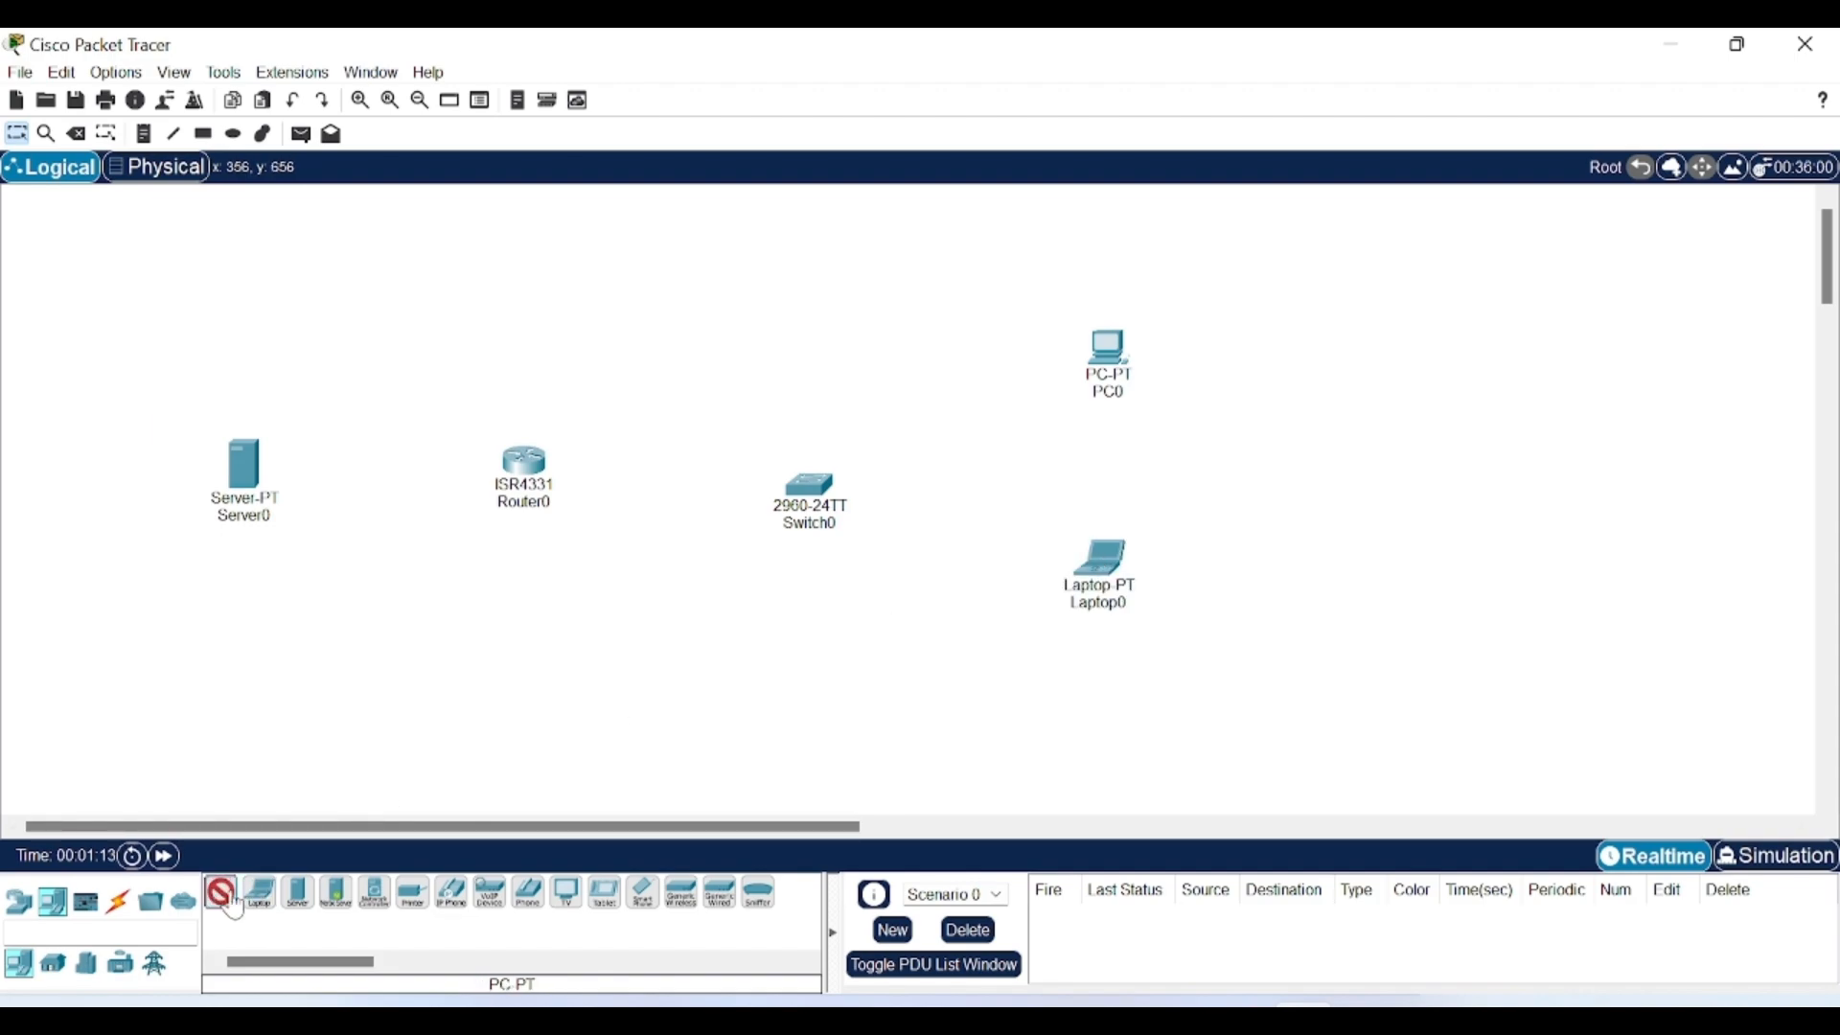
{"action": "left_click", "coordinate": [990, 745]}
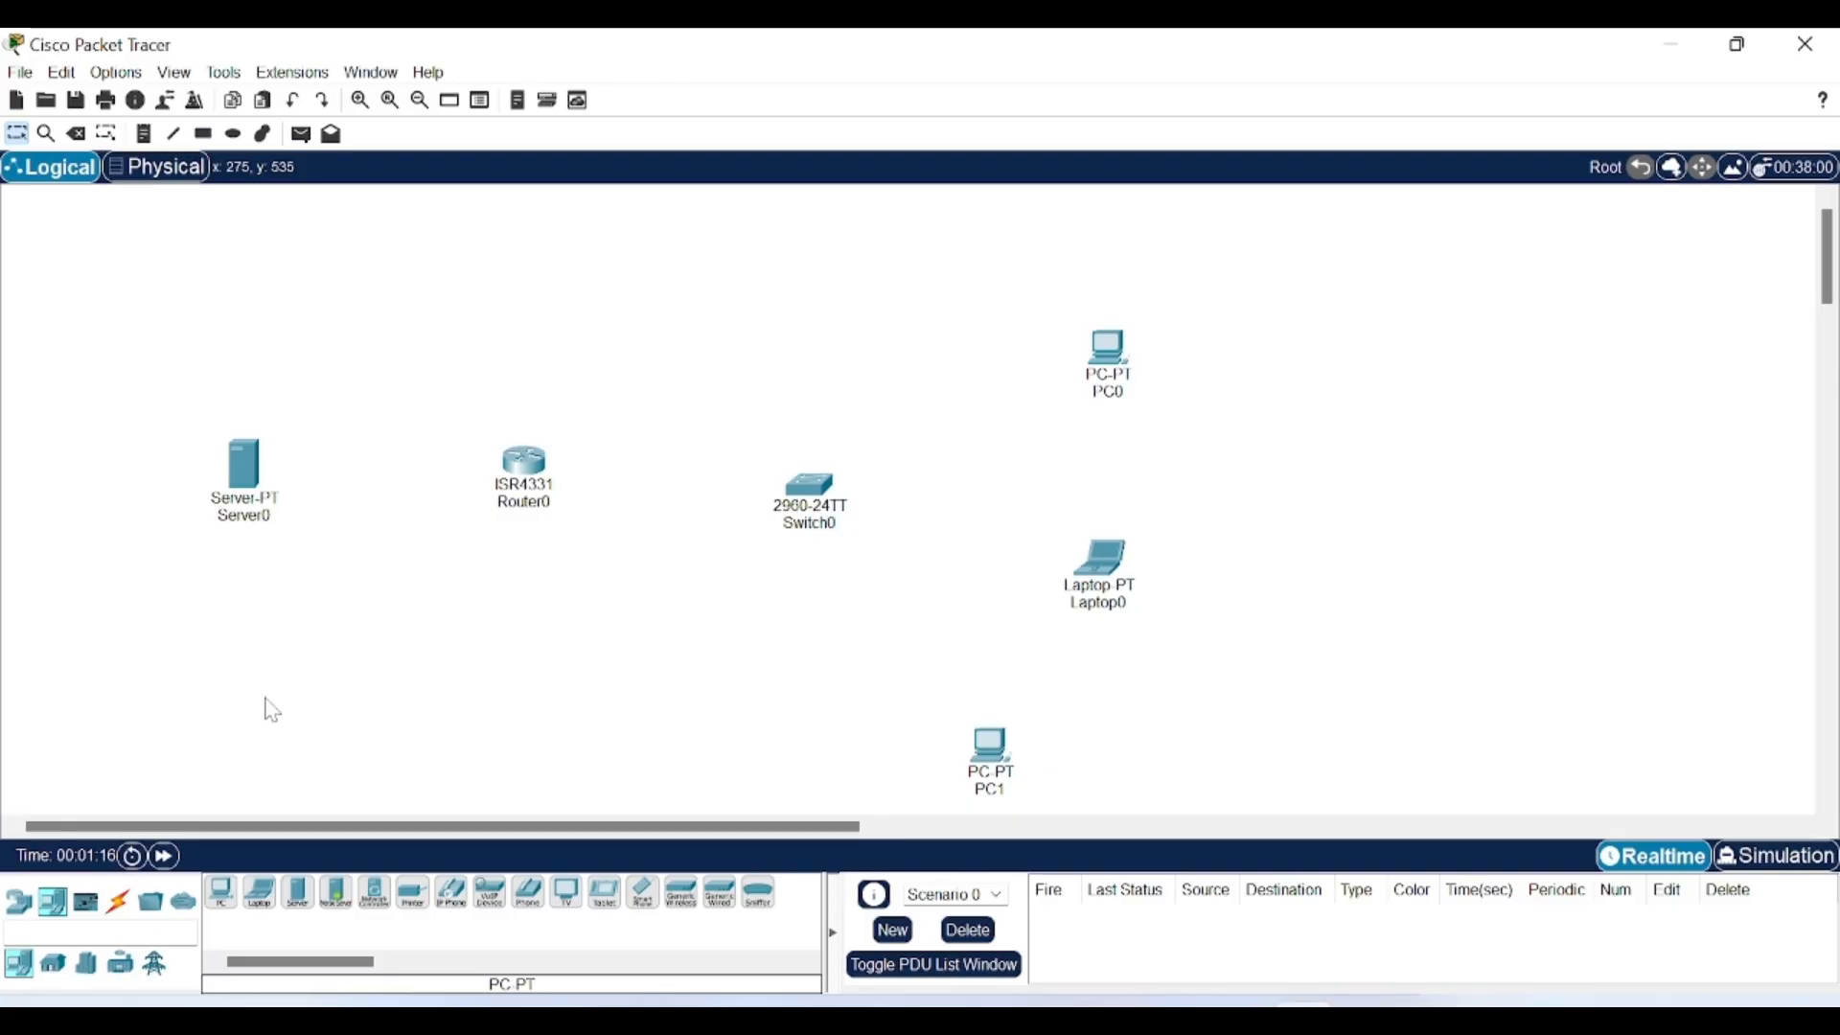
{"action": "left_click", "coordinate": [118, 902]}
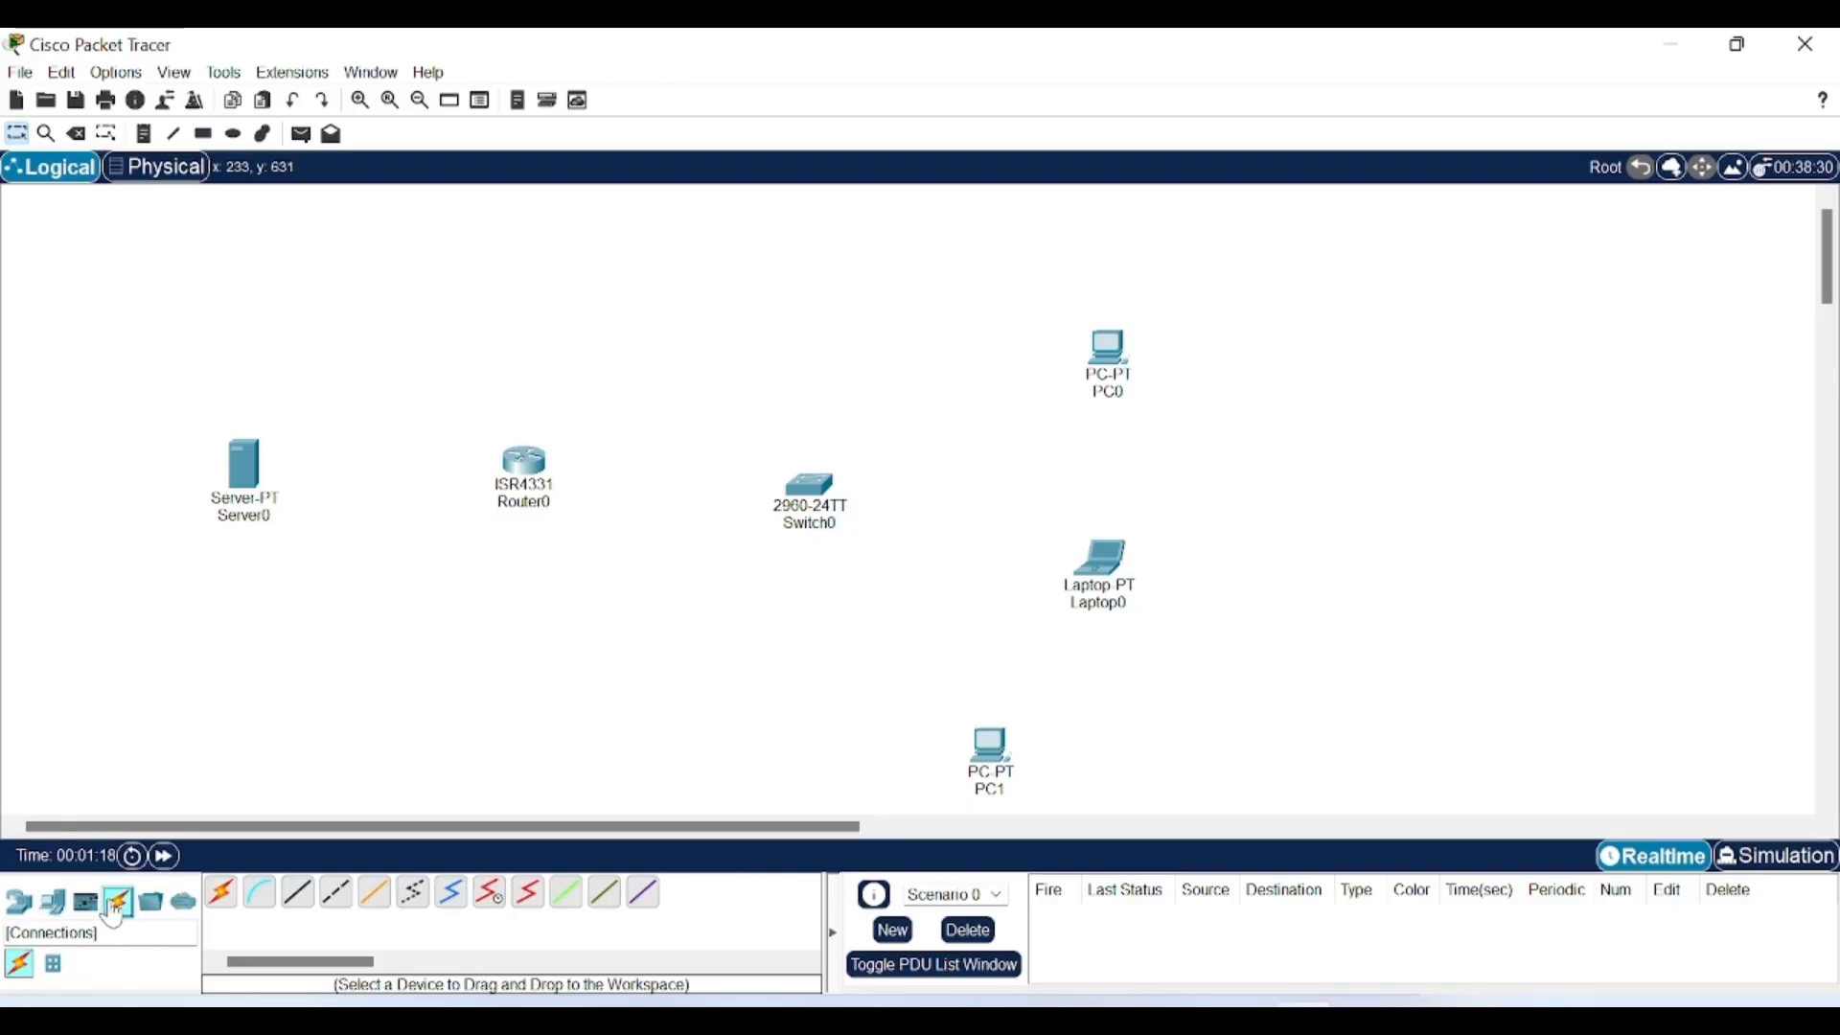
Cable Server0 FastEthernet0 to Router0 GigabitEthernet0/0/0 with a copper cross-over cable.
{"action": "left_click", "coordinate": [335, 892]}
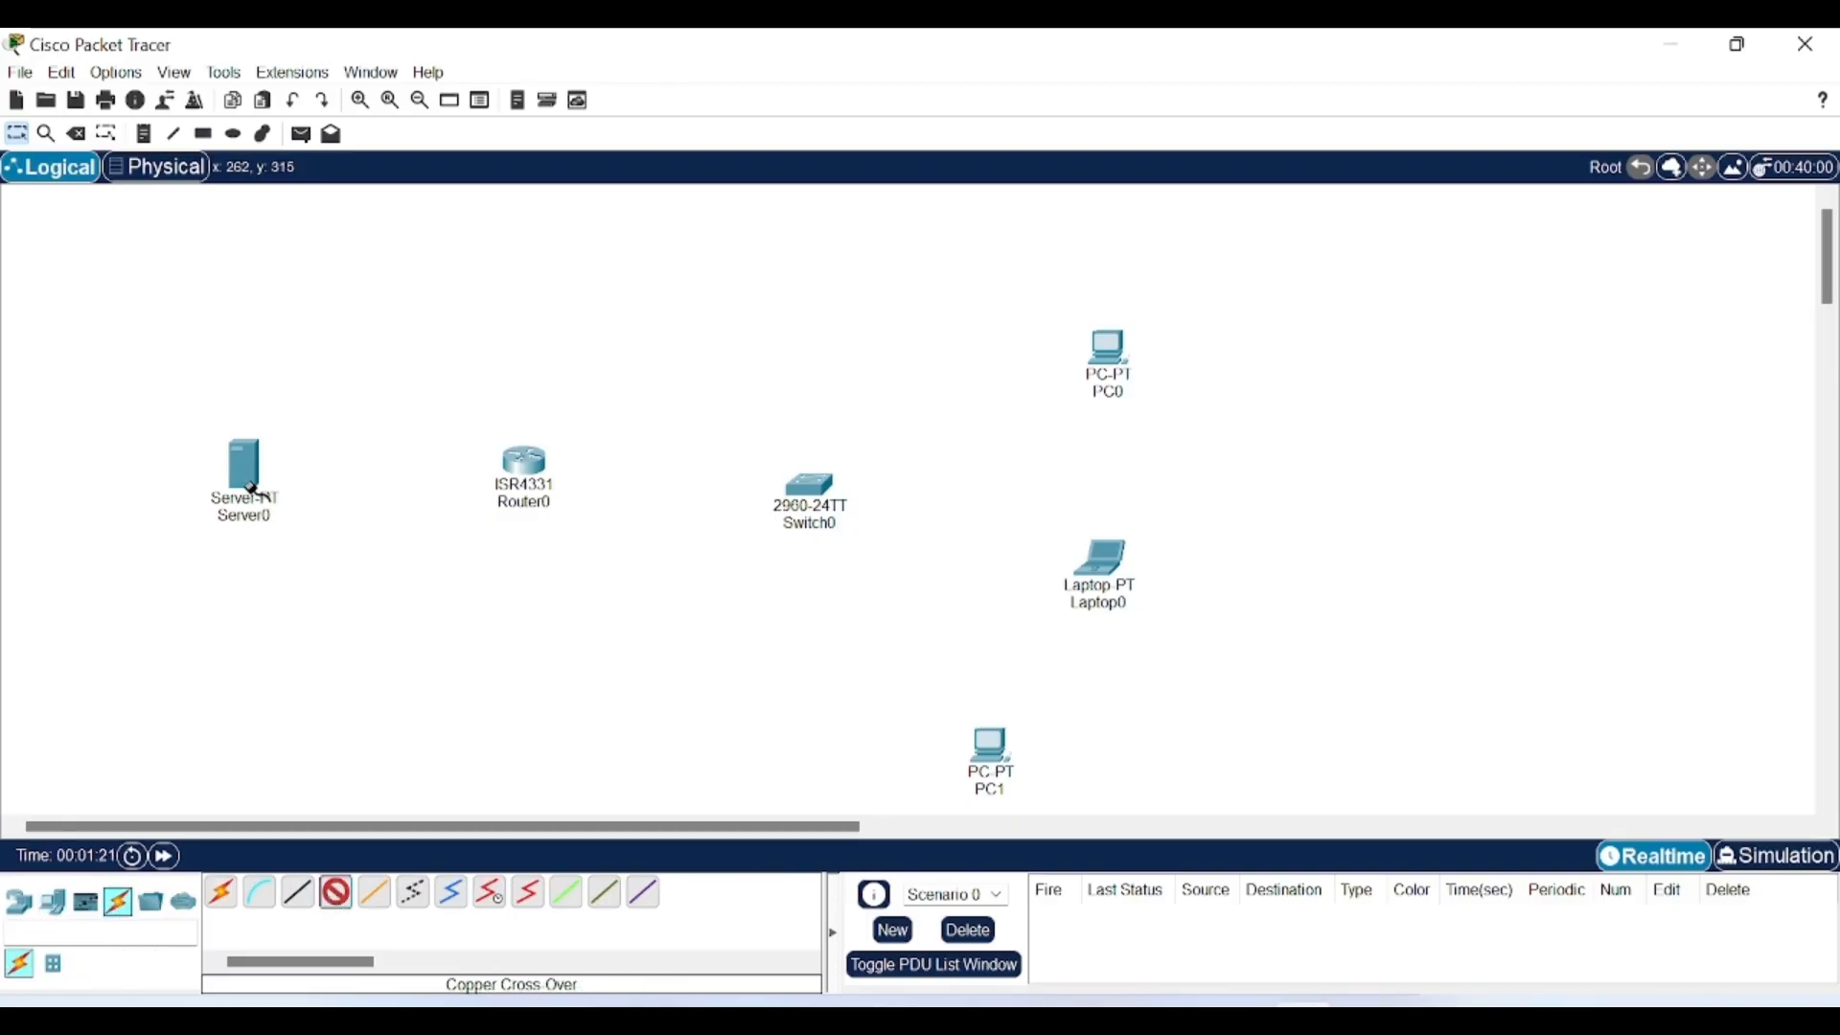
{"action": "left_click", "coordinate": [253, 487]}
{"action": "left_click", "coordinate": [328, 506]}
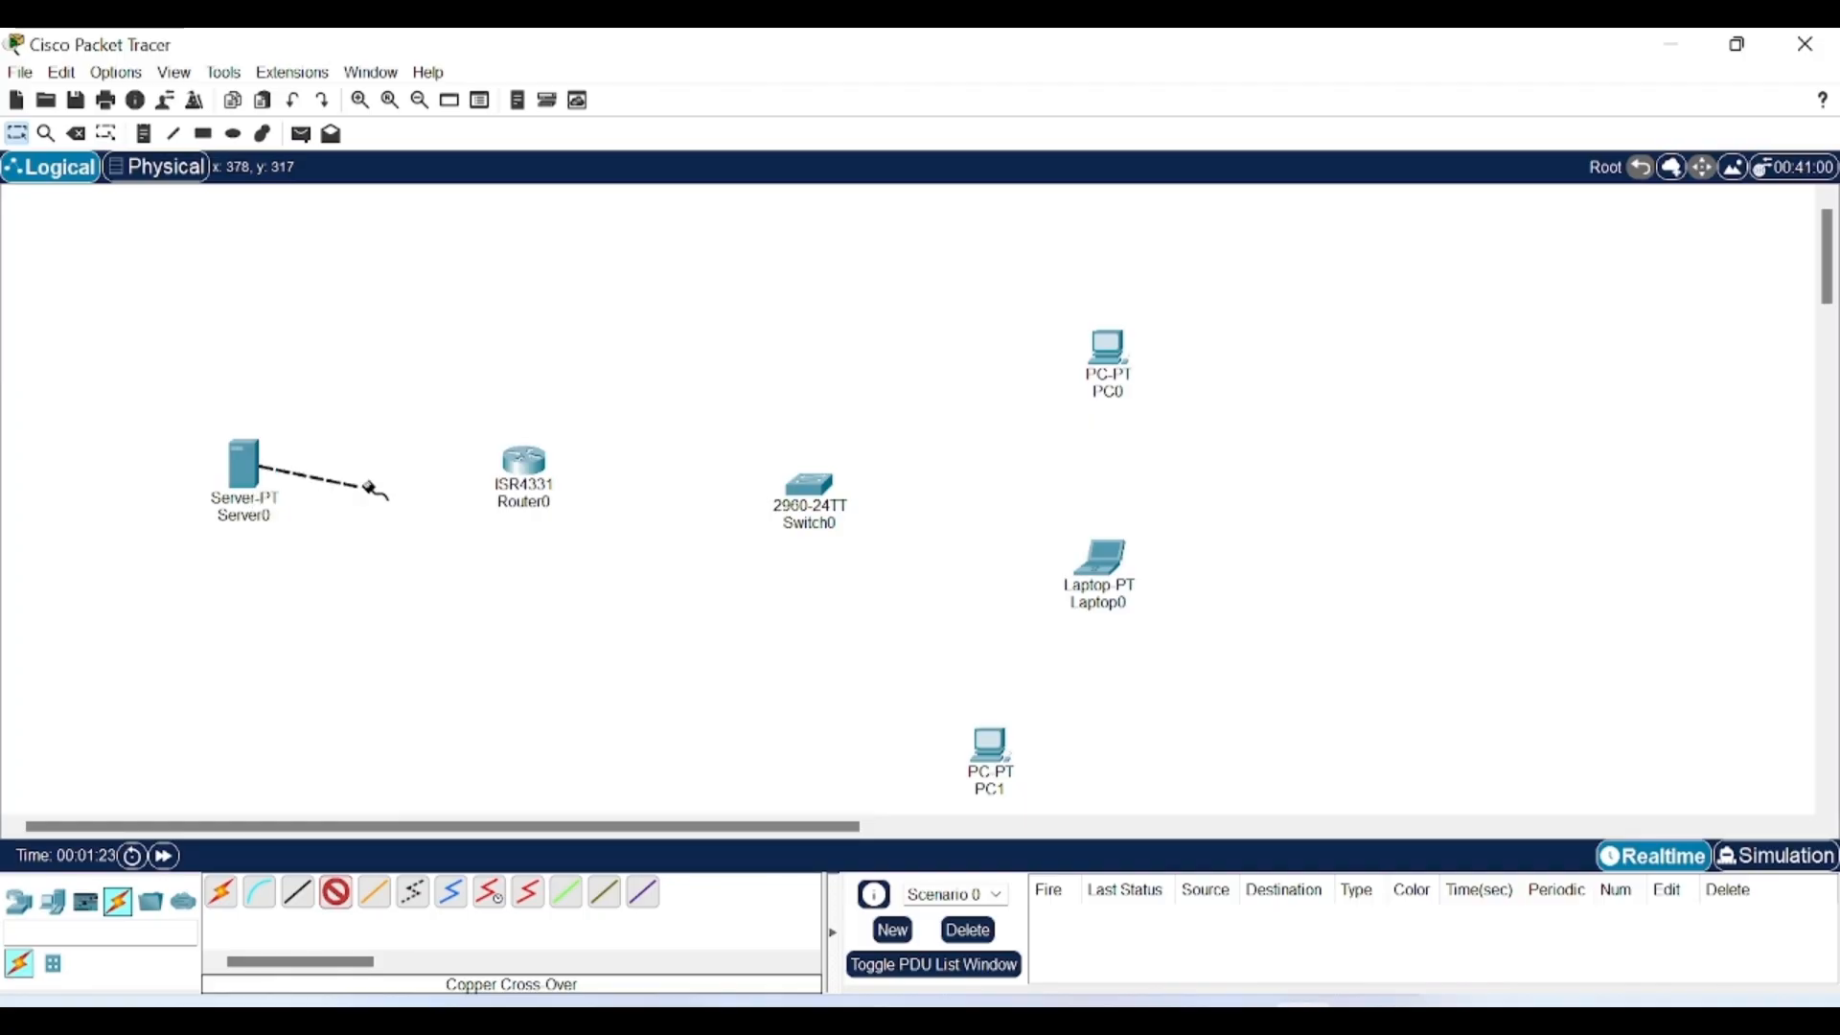
{"action": "left_click", "coordinate": [522, 465]}
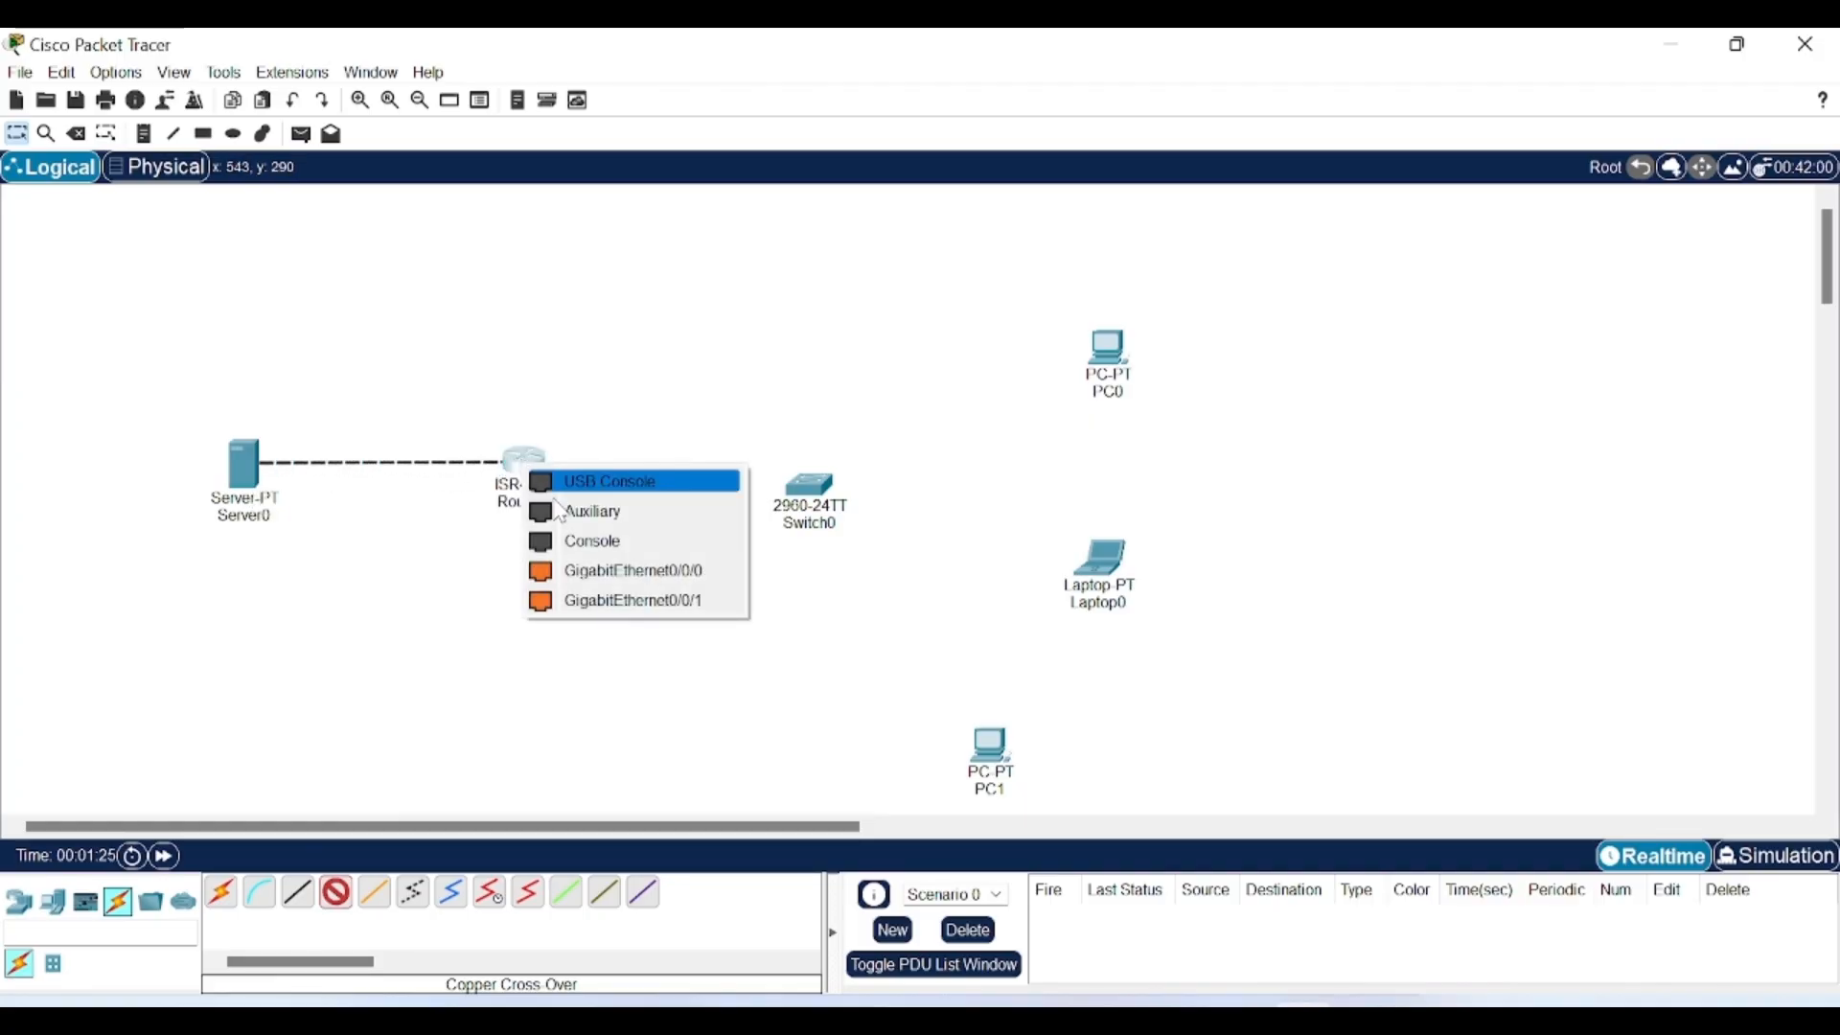
{"action": "left_click", "coordinate": [575, 566]}
Cable Router0 GigabitEthernet0/0/1 to Switch0 FastEthernet0/1 with a cross-over cable.
{"action": "left_click", "coordinate": [335, 891]}
{"action": "left_click", "coordinate": [536, 461]}
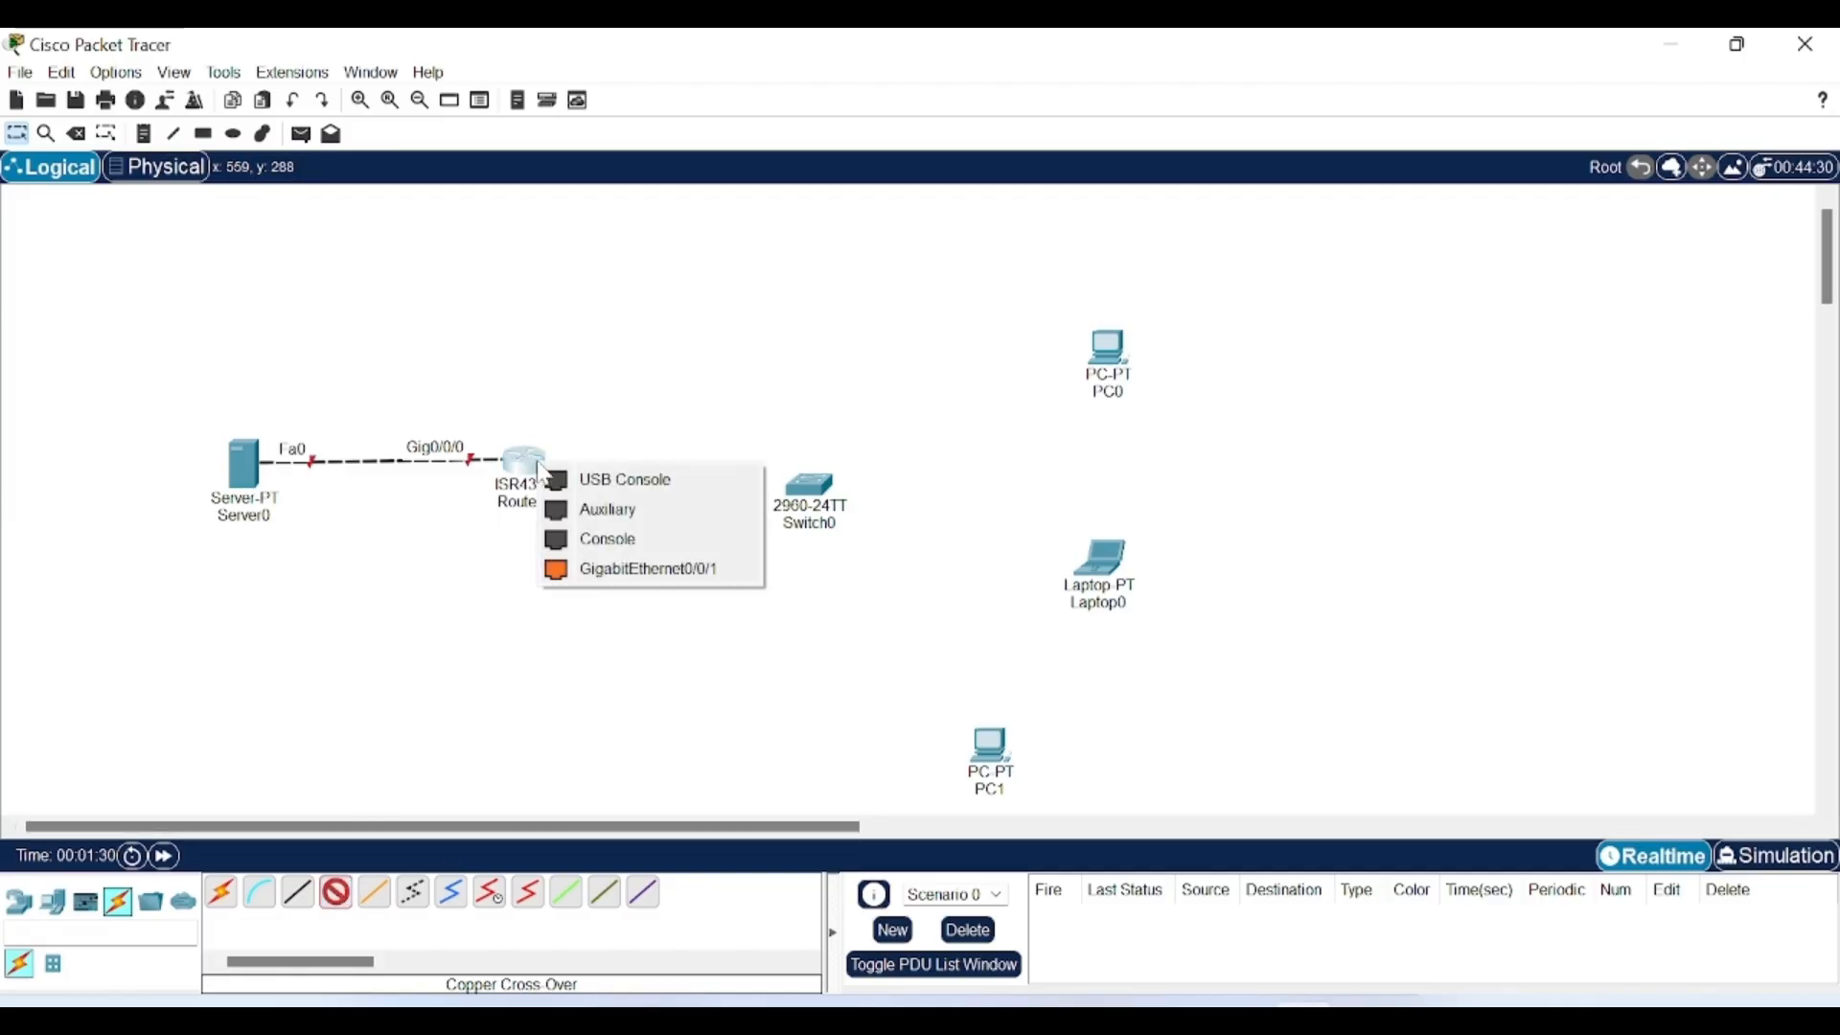
{"action": "left_click", "coordinate": [675, 570]}
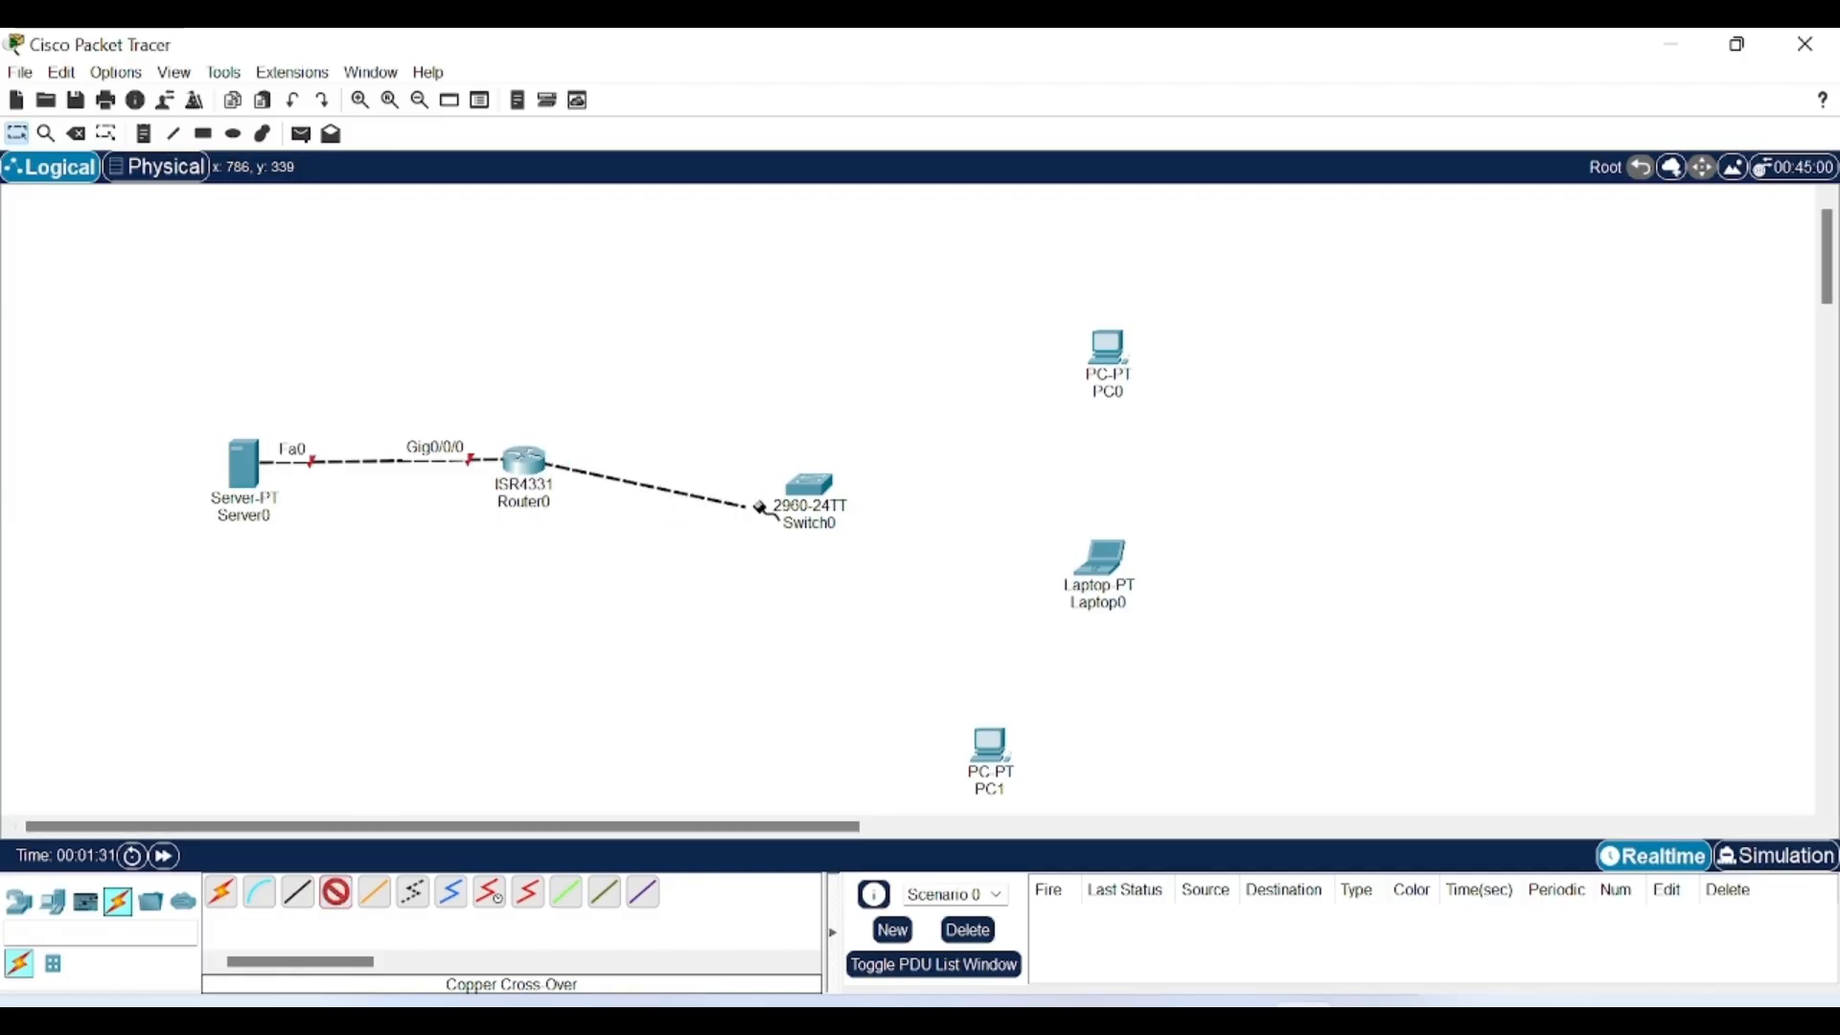
{"action": "left_click", "coordinate": [813, 485]}
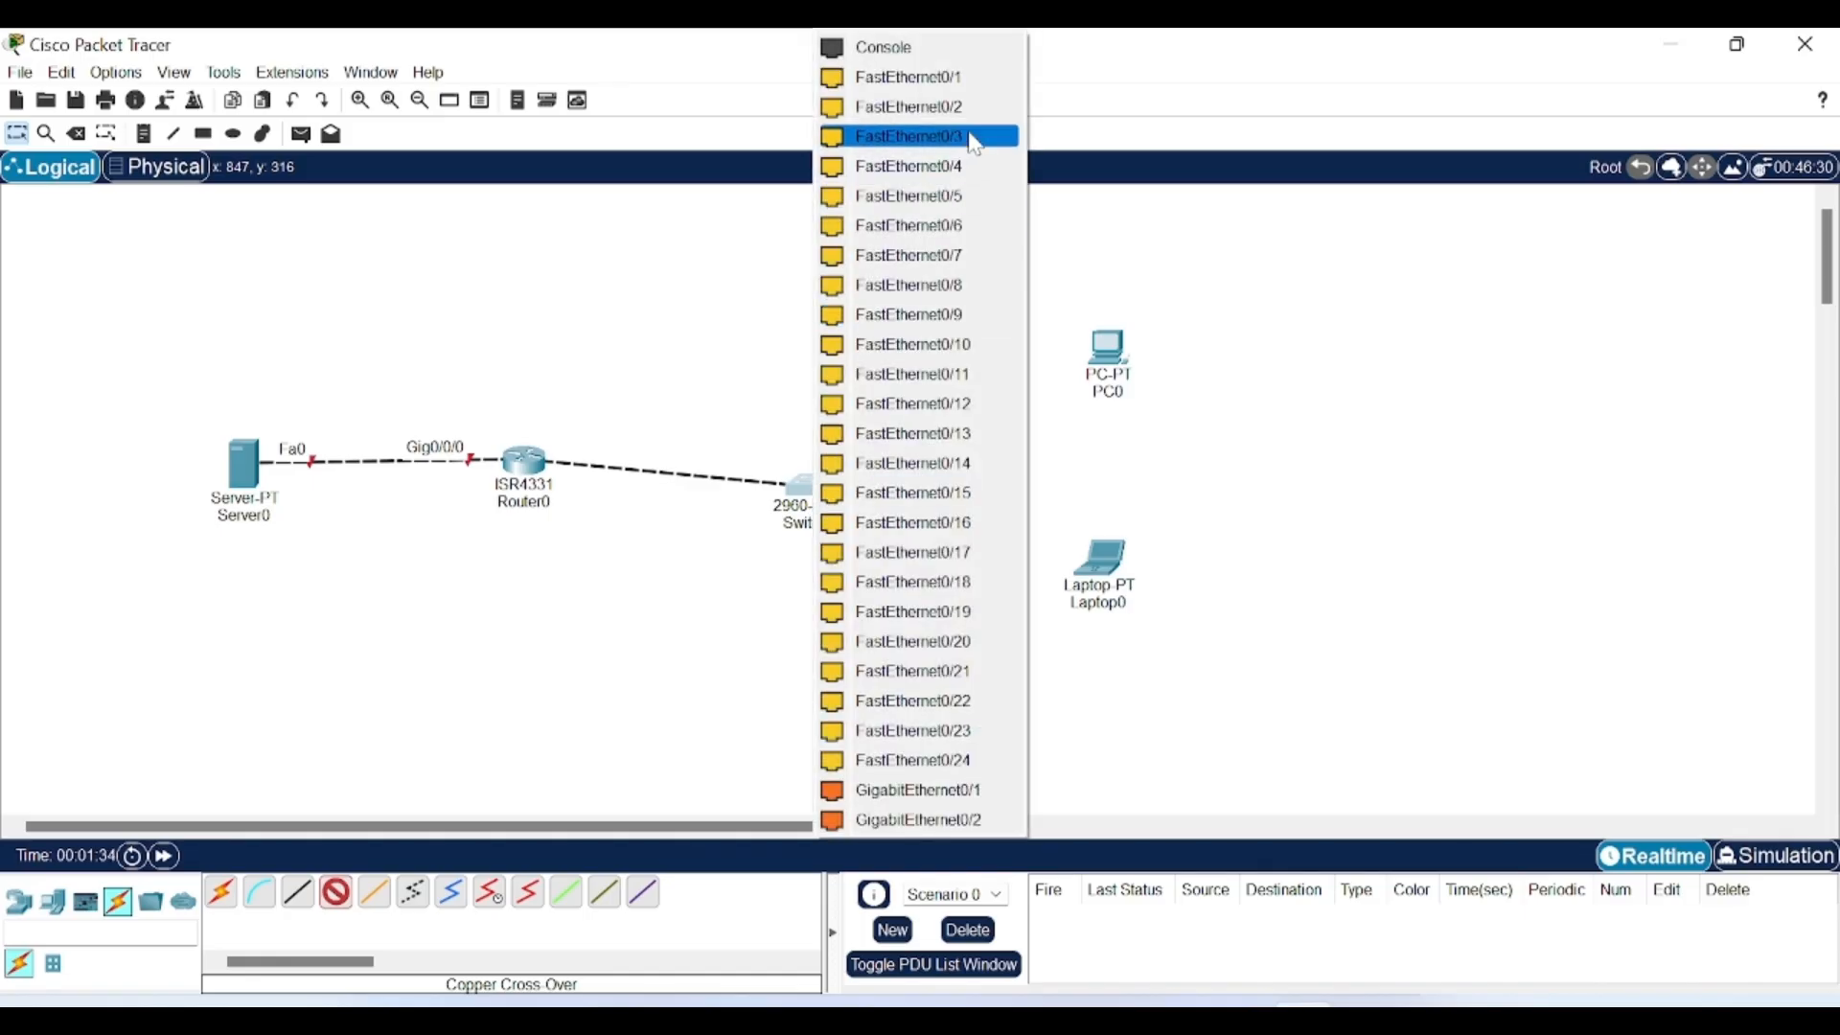
{"action": "left_click", "coordinate": [1004, 81]}
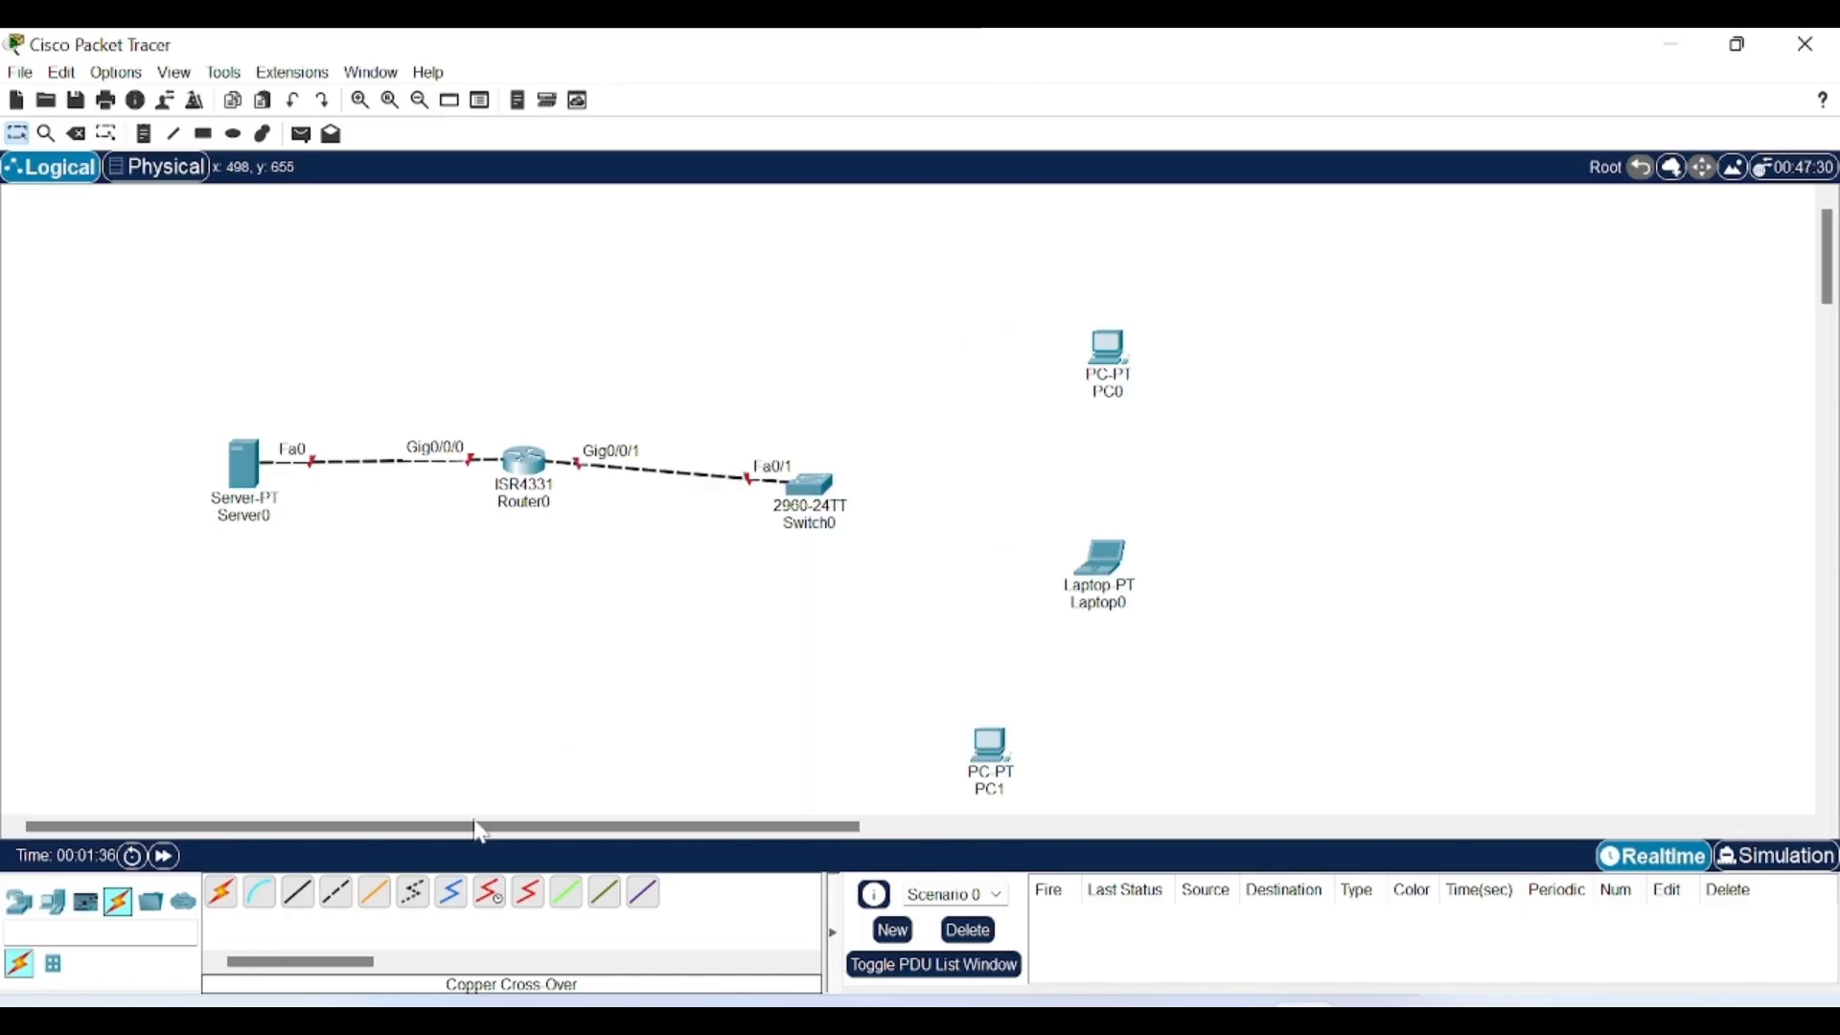
Cable Switch0 Fa0/2 to PC0 and Fa0/3 to Laptop0 with cross-over cables.
{"action": "left_click", "coordinate": [340, 901]}
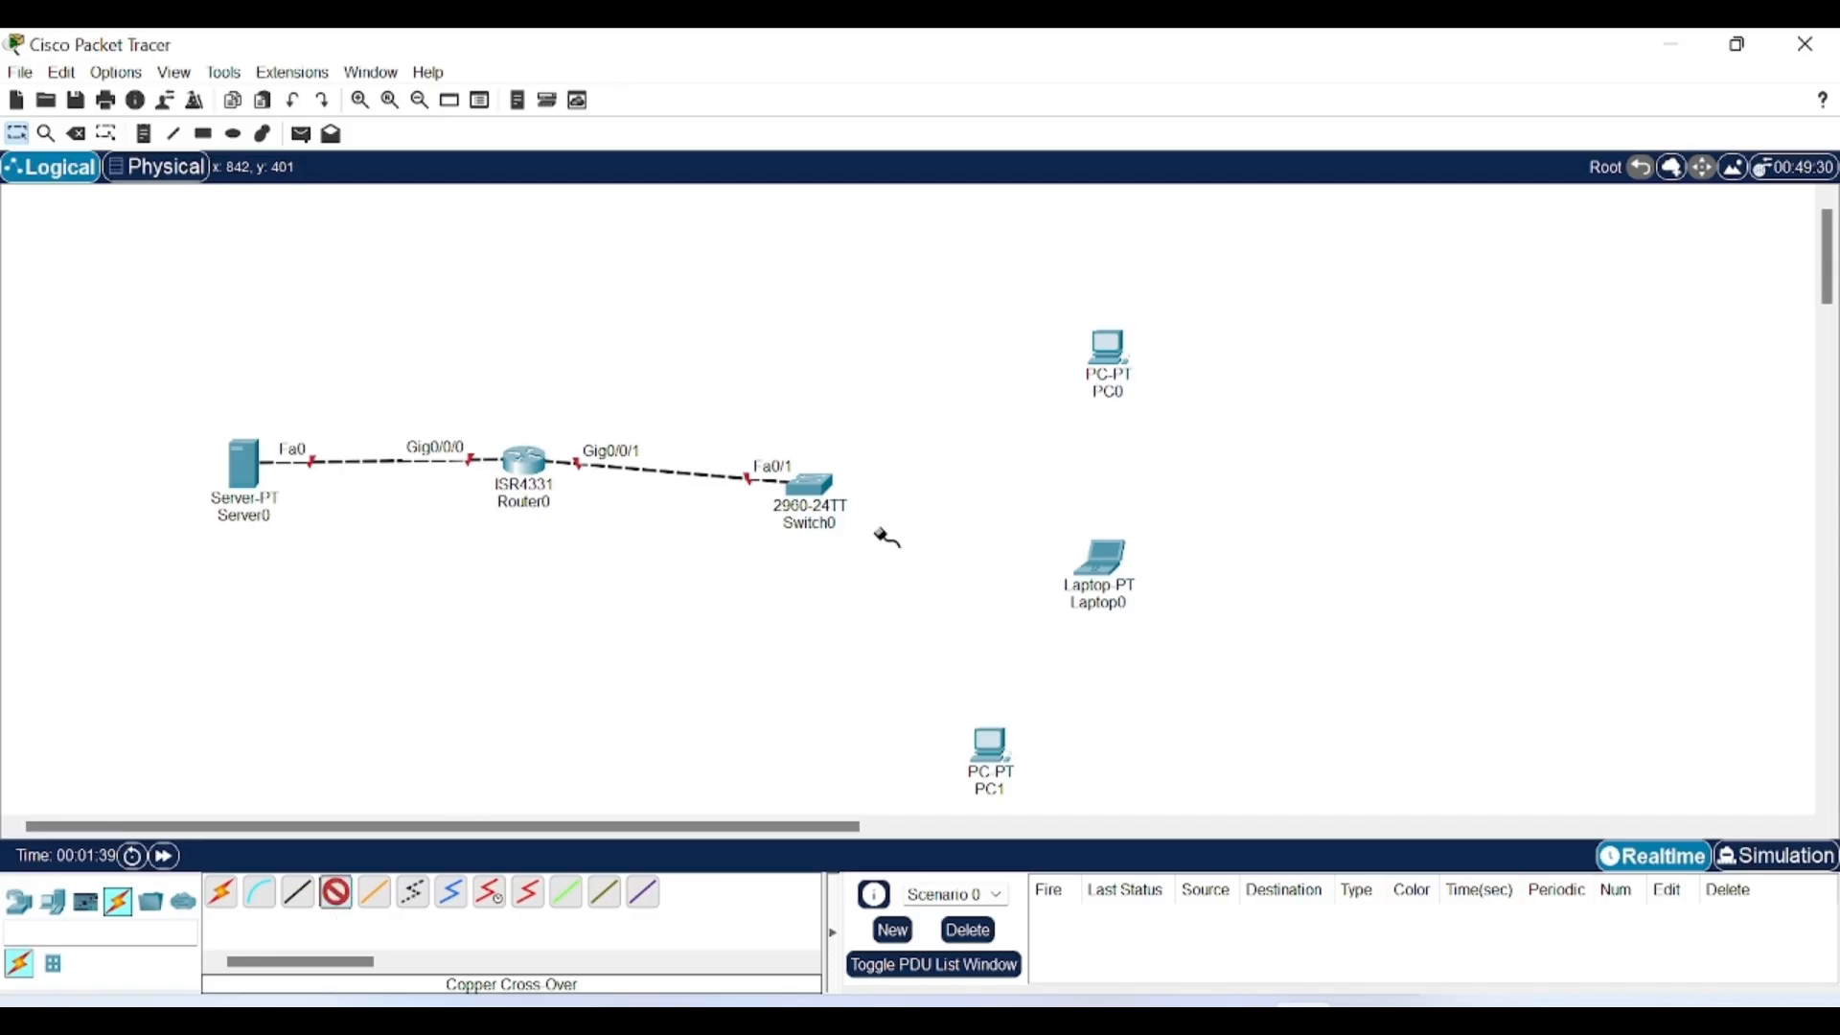
{"action": "left_click", "coordinate": [810, 484]}
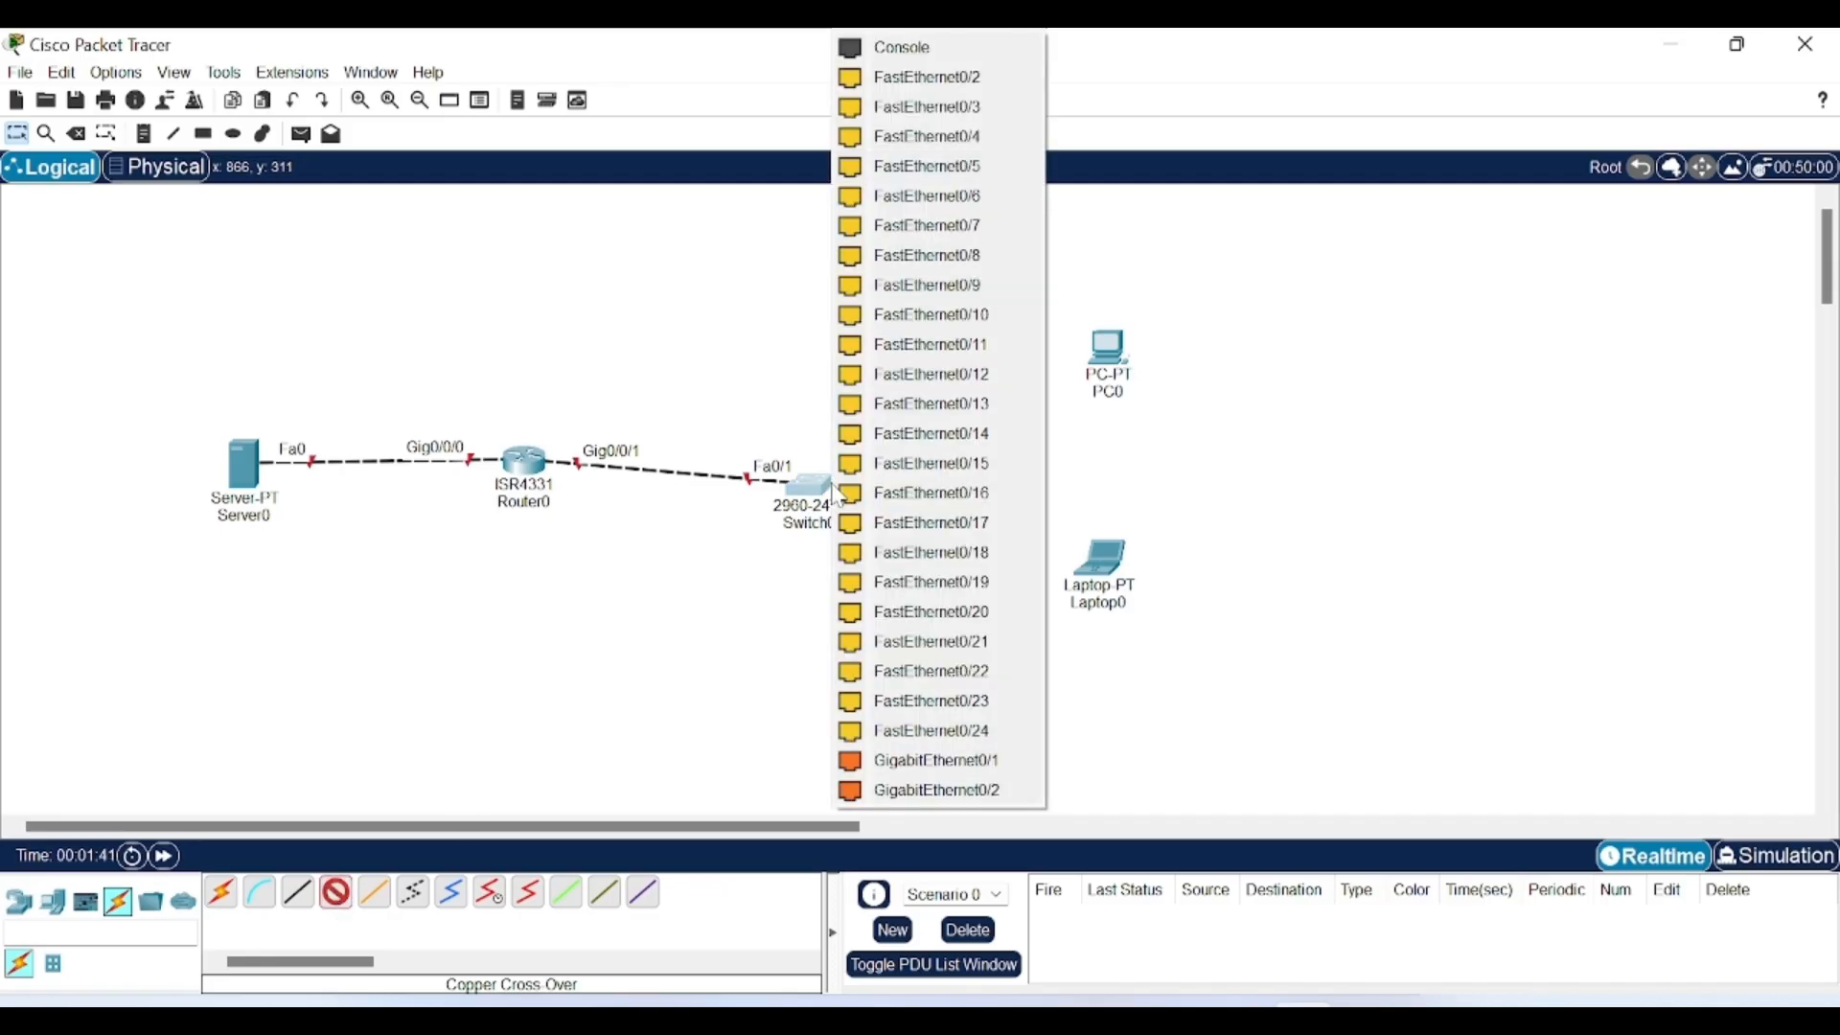
{"action": "left_click", "coordinate": [925, 77]}
{"action": "left_click", "coordinate": [1109, 340]}
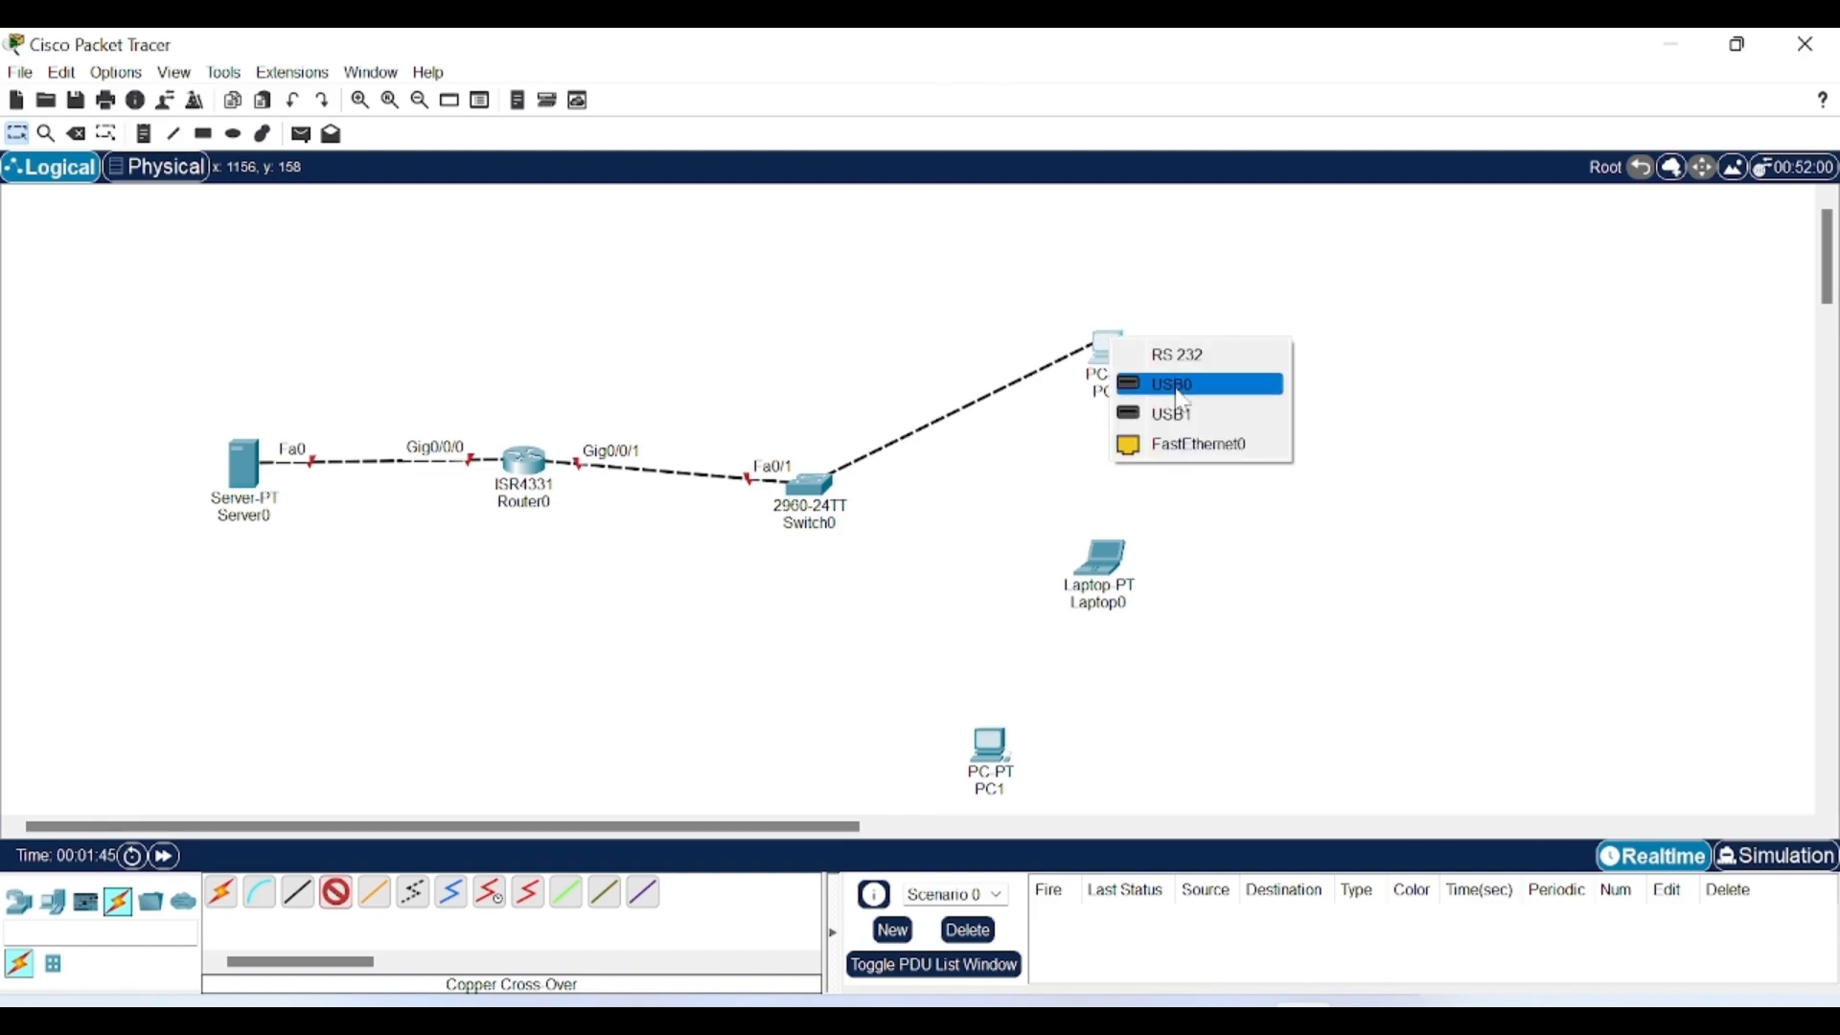
{"action": "left_click", "coordinate": [1200, 445]}
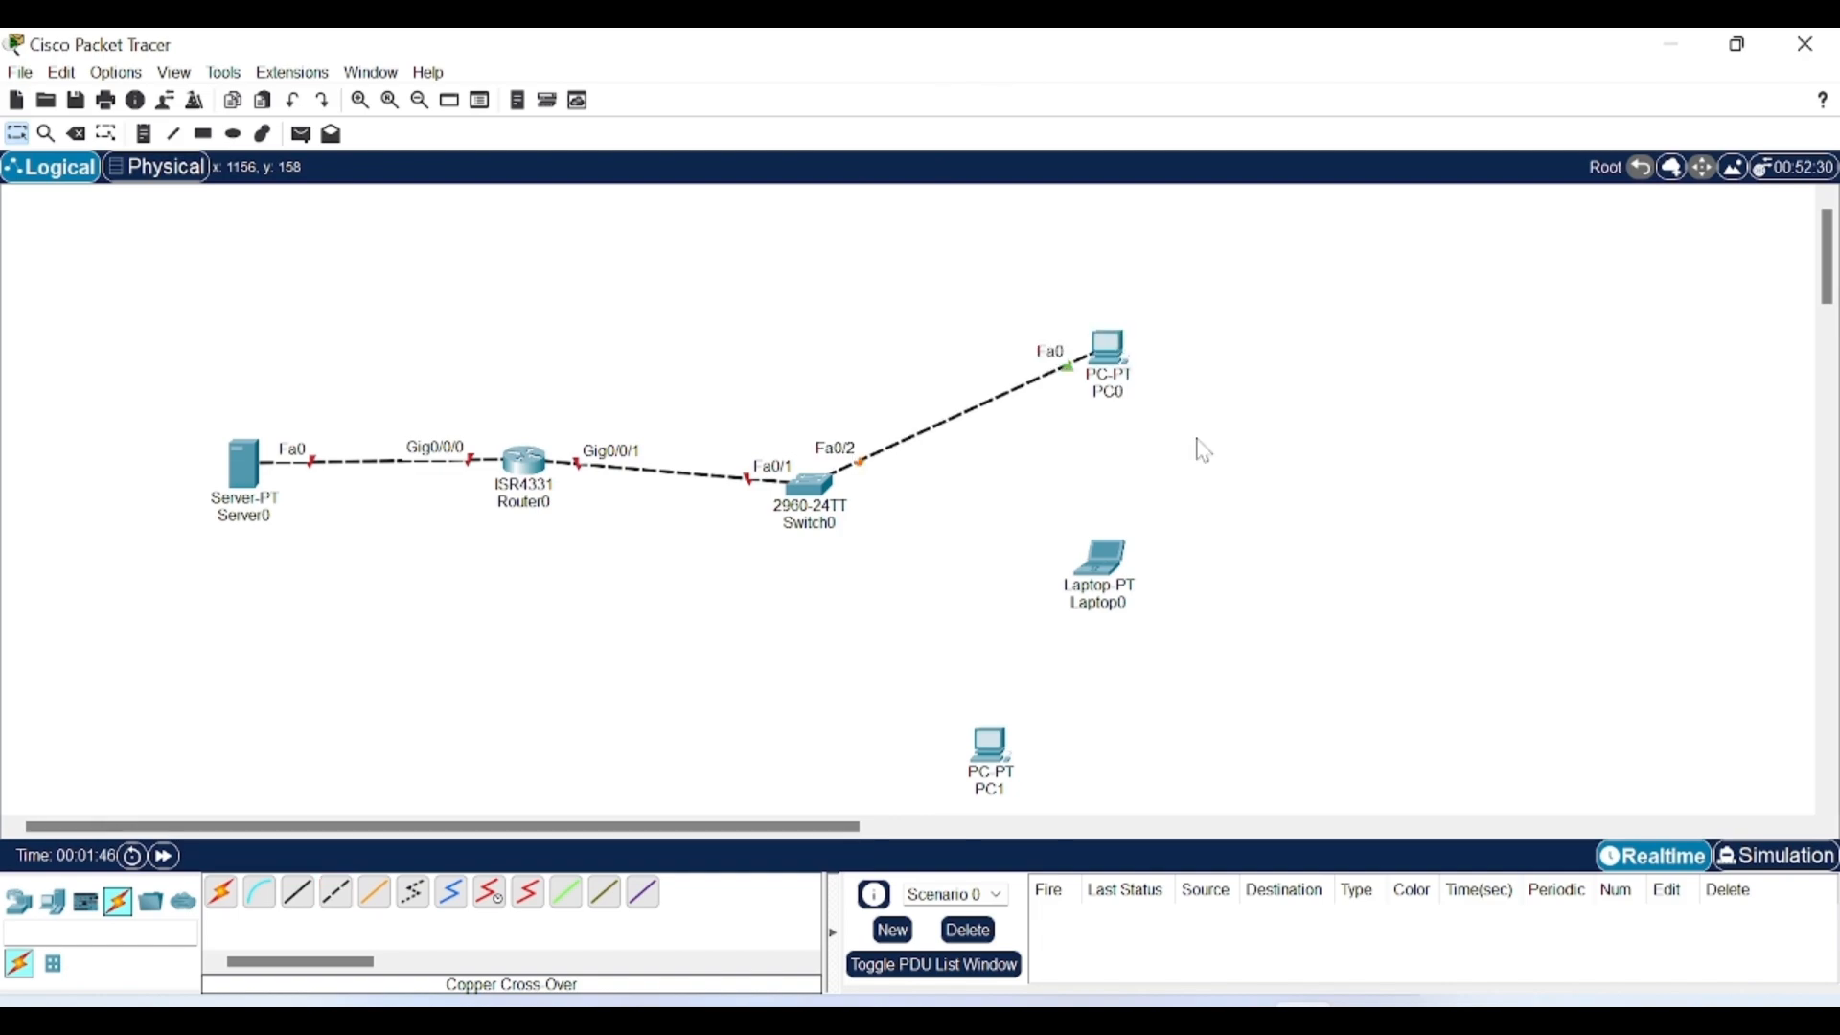
{"action": "left_click", "coordinate": [336, 893]}
{"action": "left_click", "coordinate": [832, 487]}
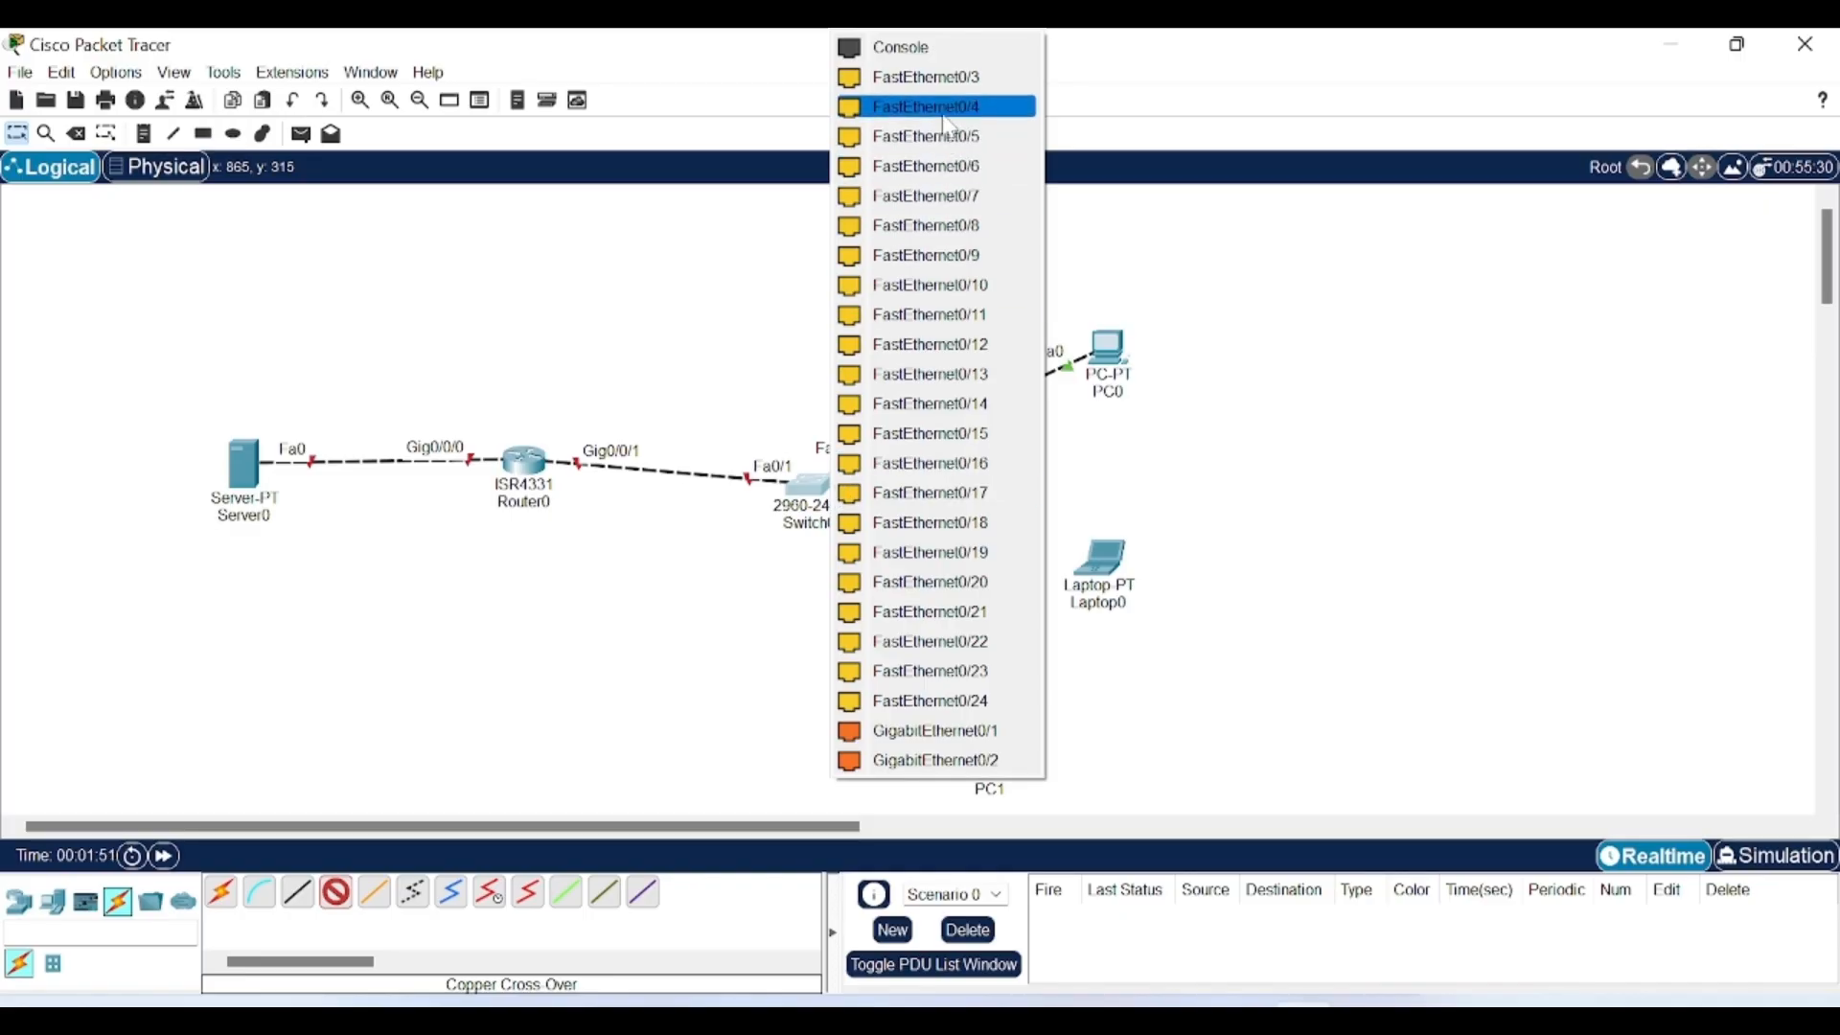
{"action": "left_click", "coordinate": [955, 76]}
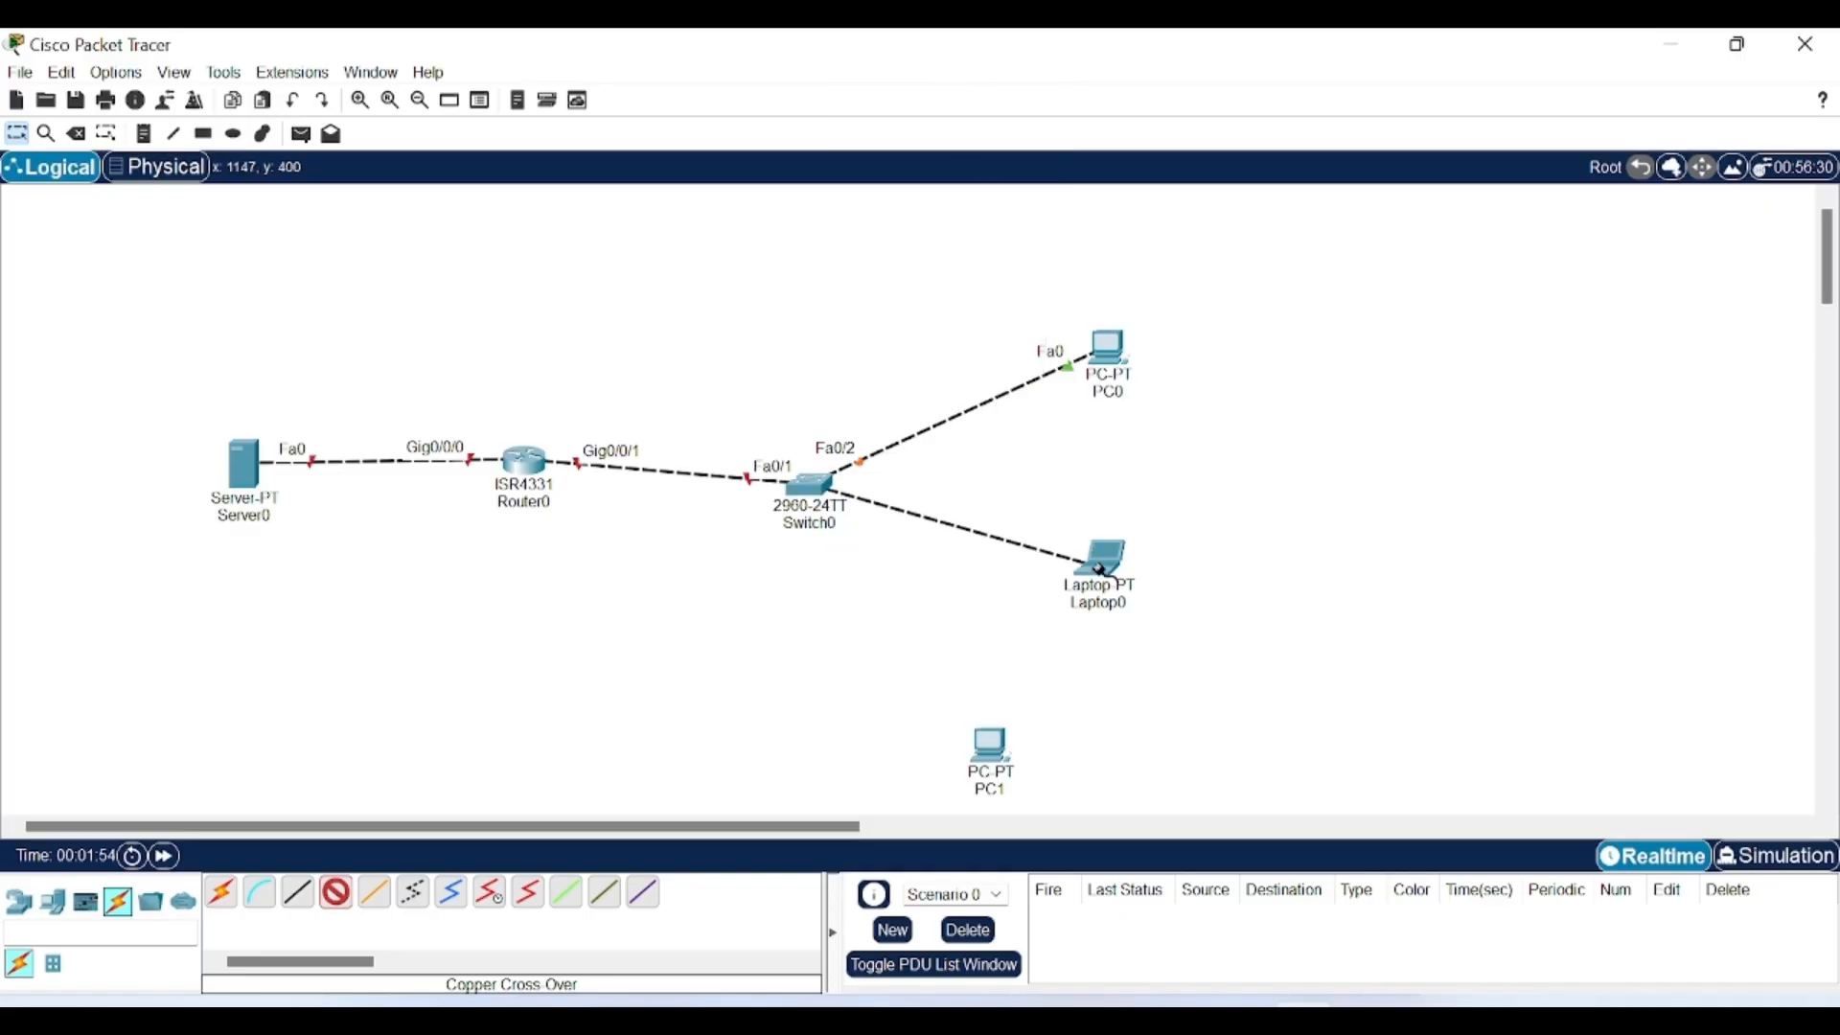
{"action": "left_click", "coordinate": [1102, 558]}
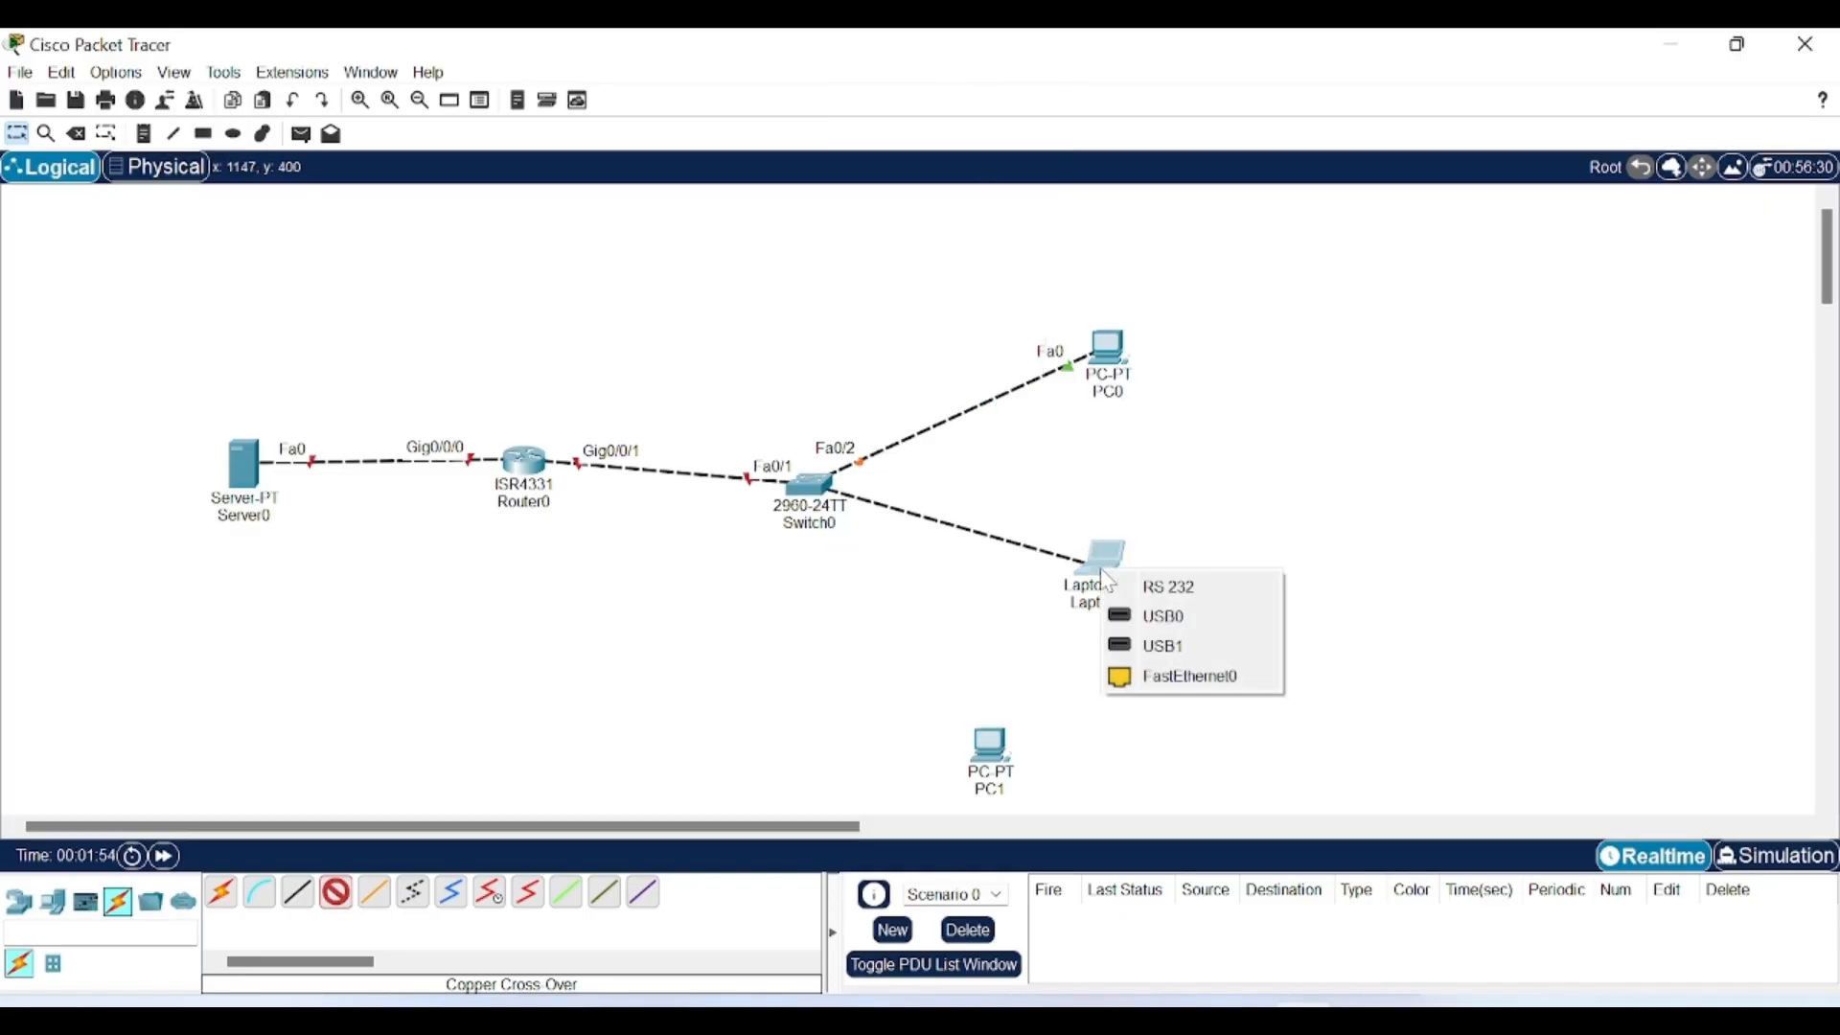
{"action": "left_click", "coordinate": [1168, 678]}
Run a copper straight-through cable from Switch0 Fa0/4 to PC1 Fa0.
{"action": "left_click", "coordinate": [300, 900]}
{"action": "left_click", "coordinate": [822, 506]}
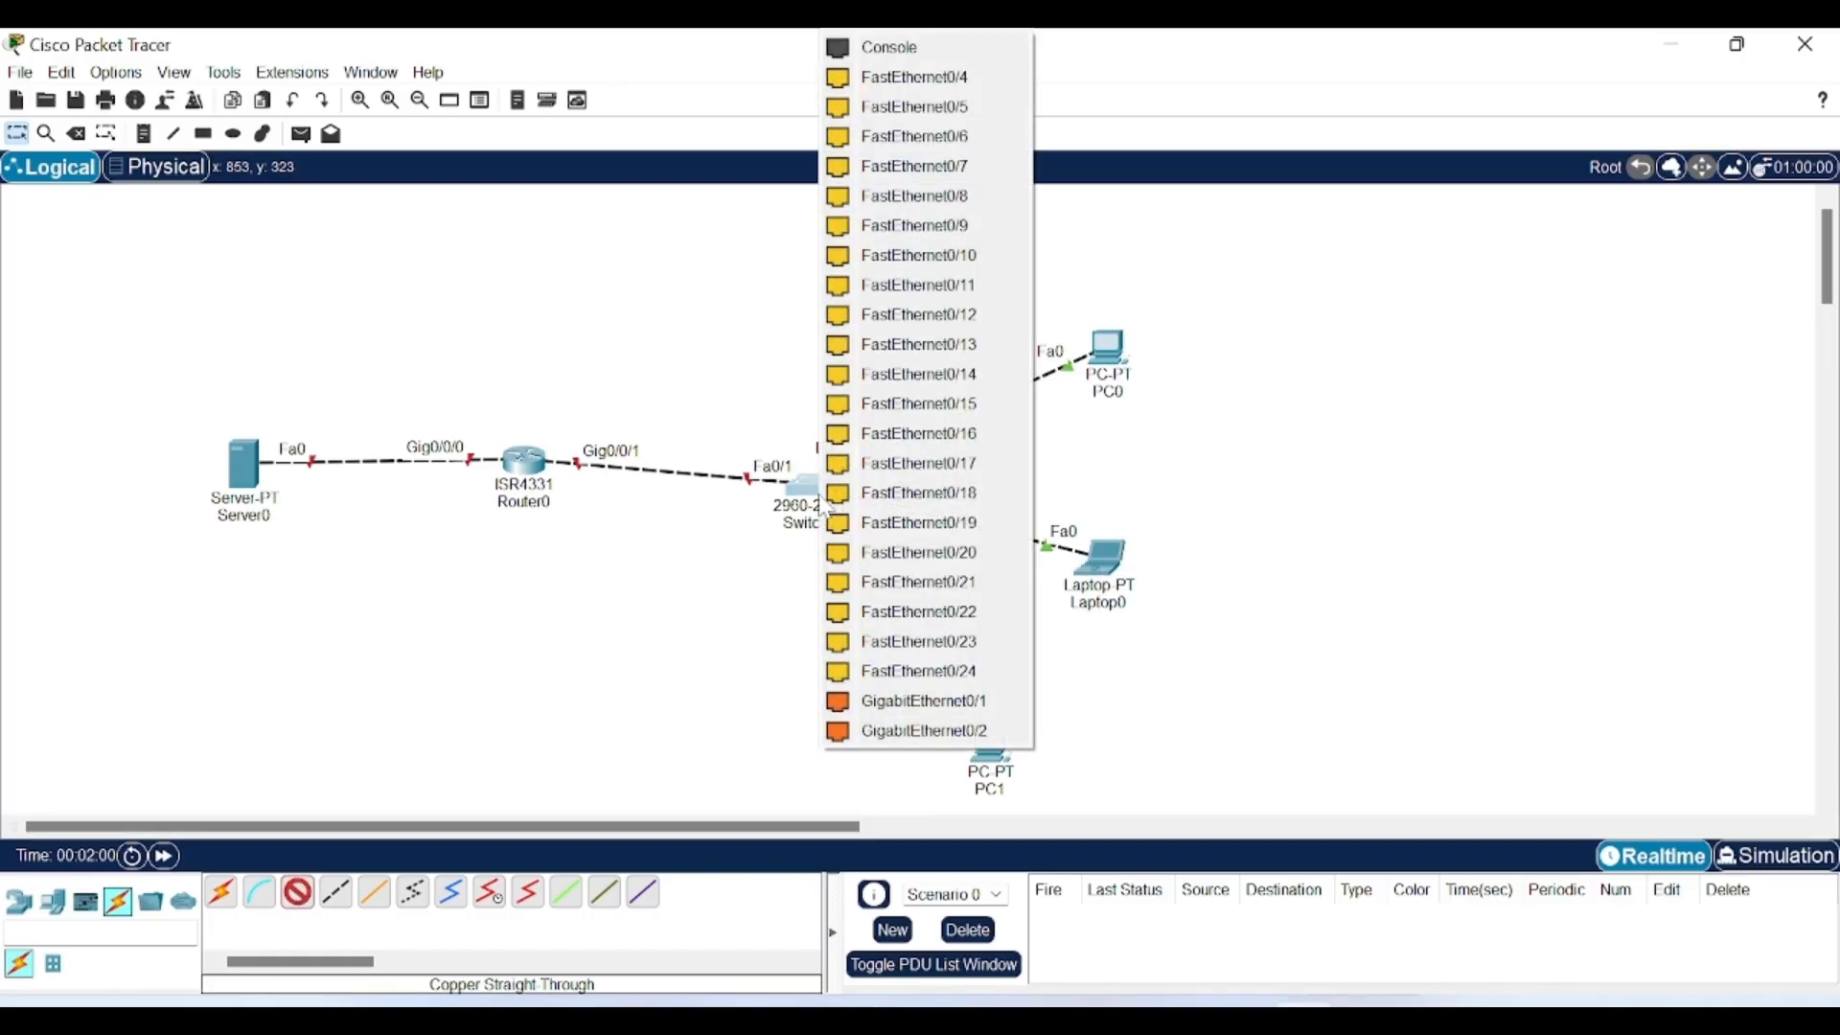
{"action": "left_click", "coordinate": [958, 76]}
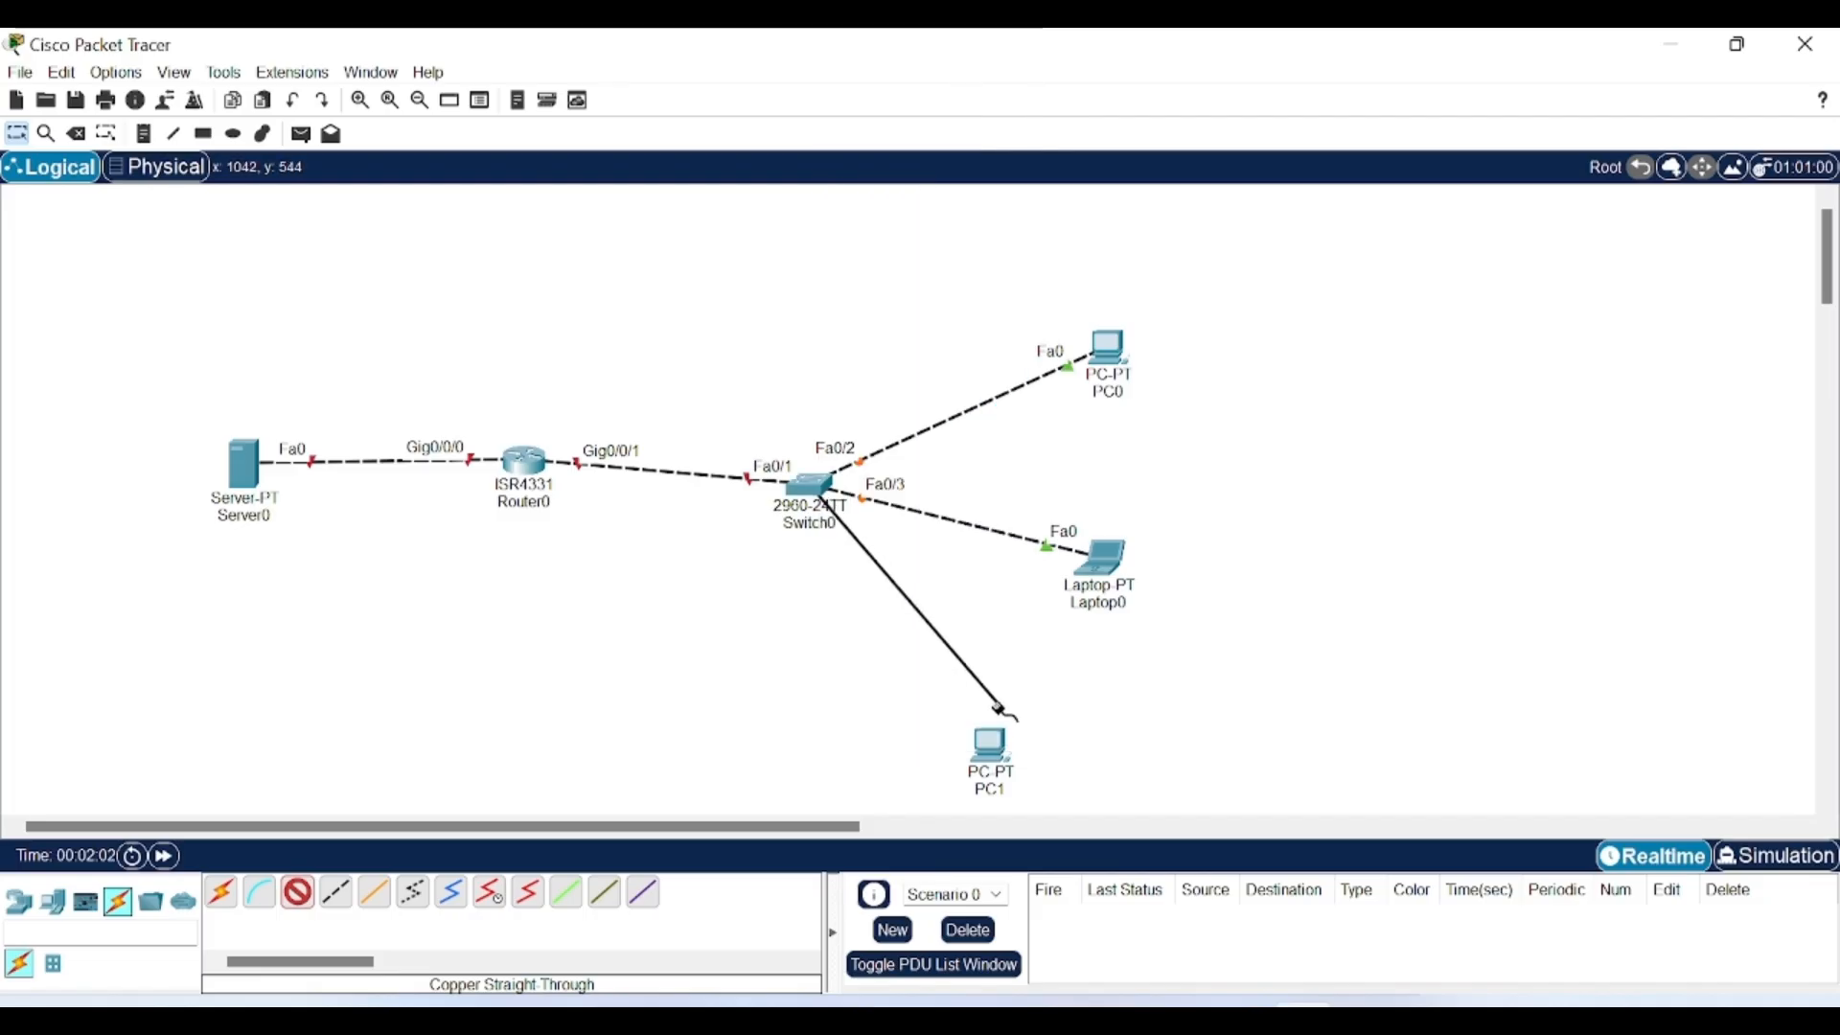
{"action": "left_click", "coordinate": [991, 747]}
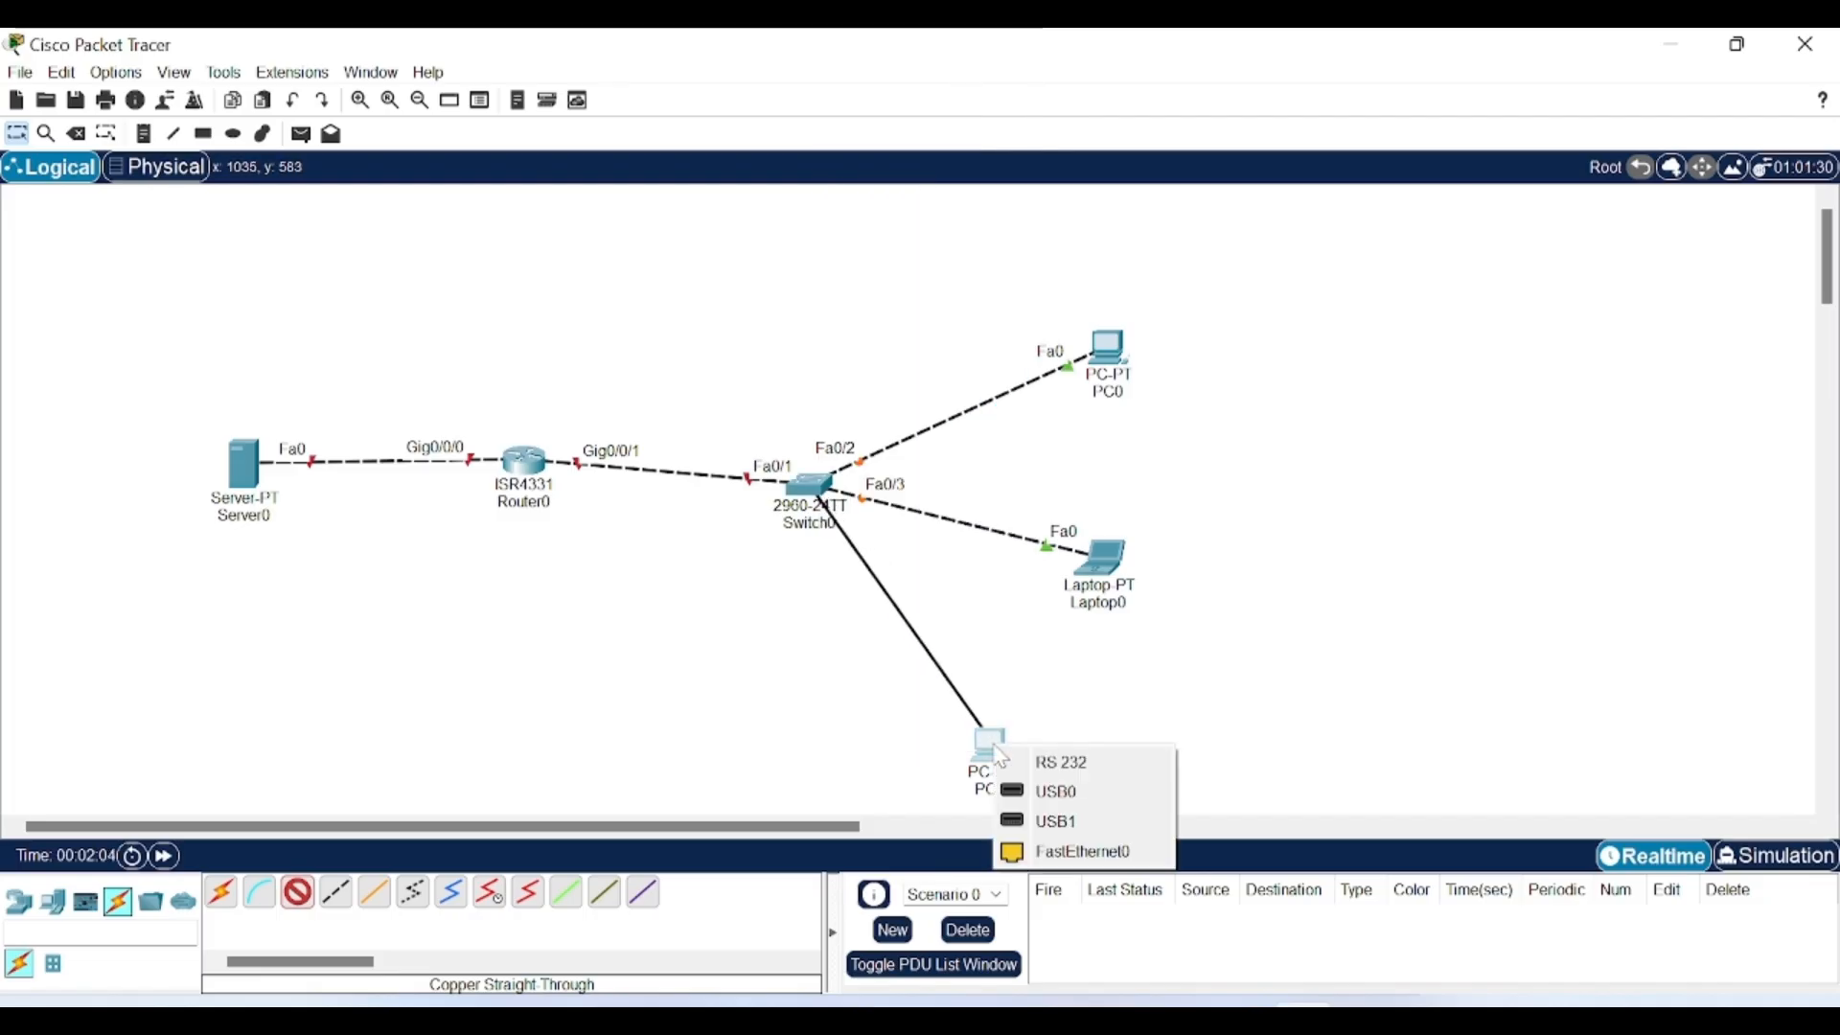
{"action": "left_click", "coordinate": [1065, 849]}
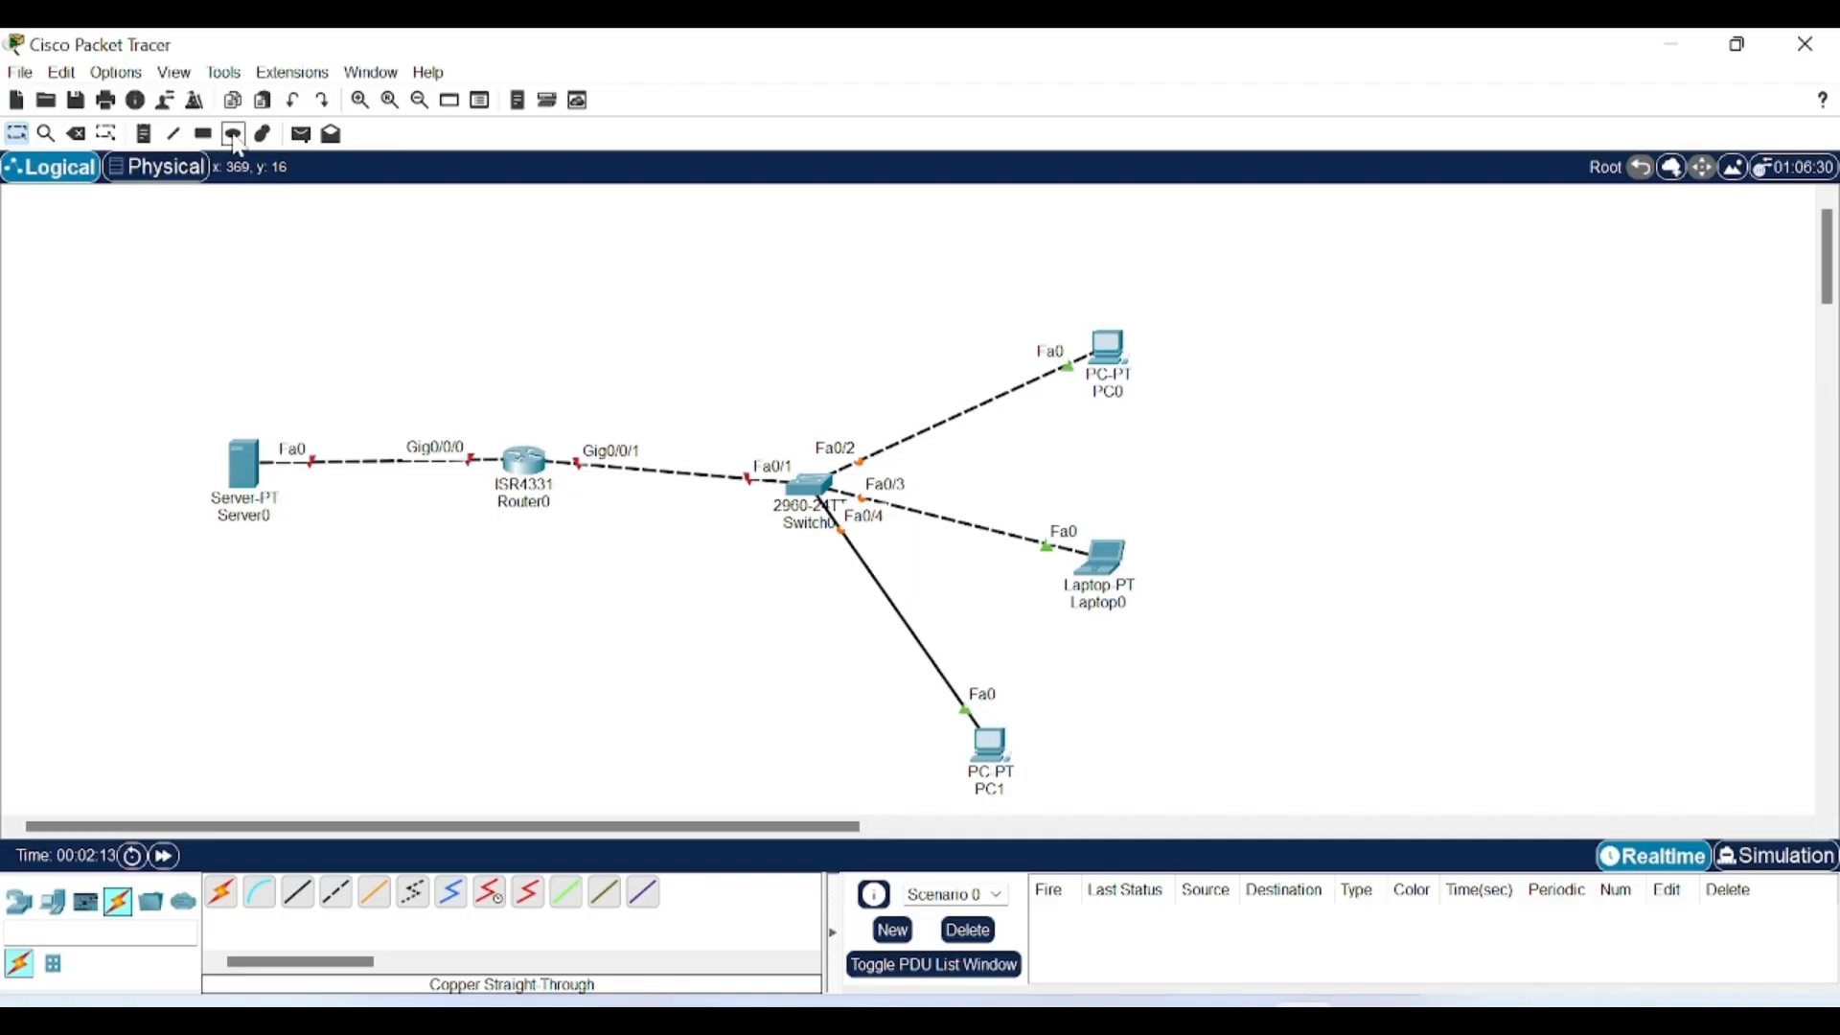
Add notes 192.168.1.1 and 2.1 at the router ports and 1.2 beside Server0.
{"action": "left_click", "coordinate": [153, 135]}
{"action": "left_click", "coordinate": [211, 408]}
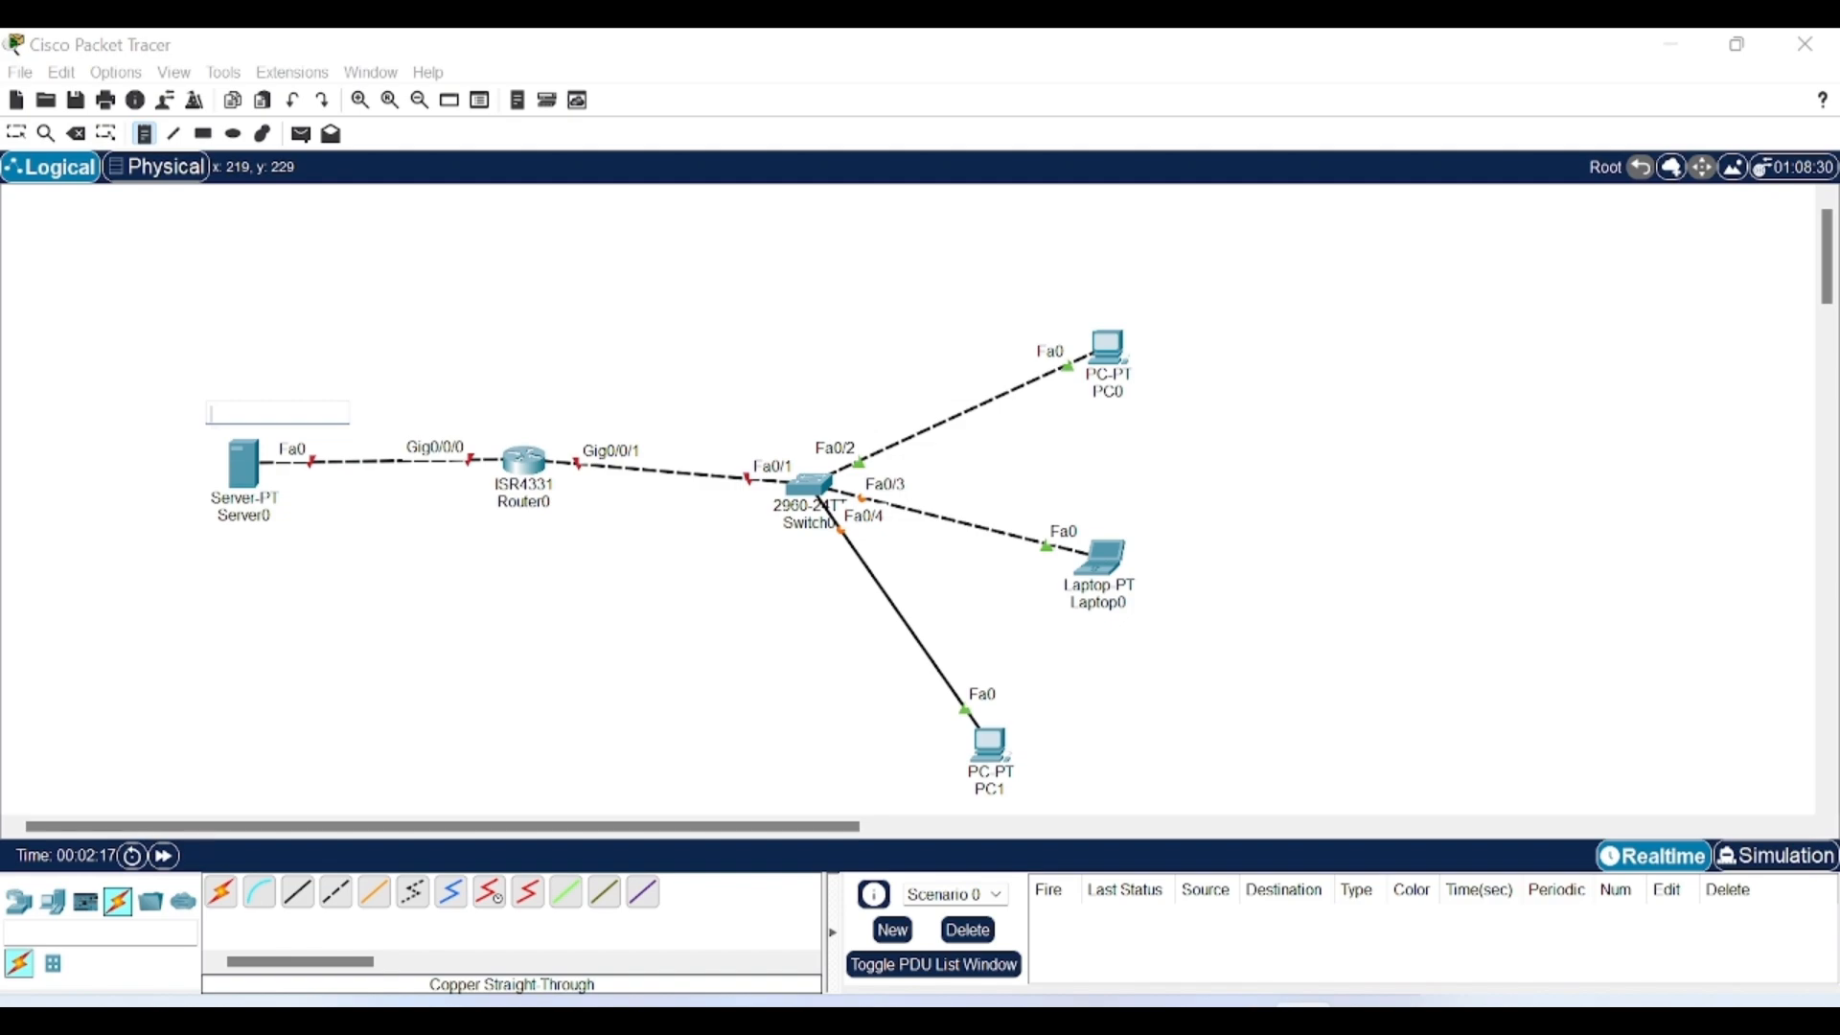
{"action": "left_click", "coordinate": [376, 422]}
{"action": "type", "text": "192.168.1.1"}
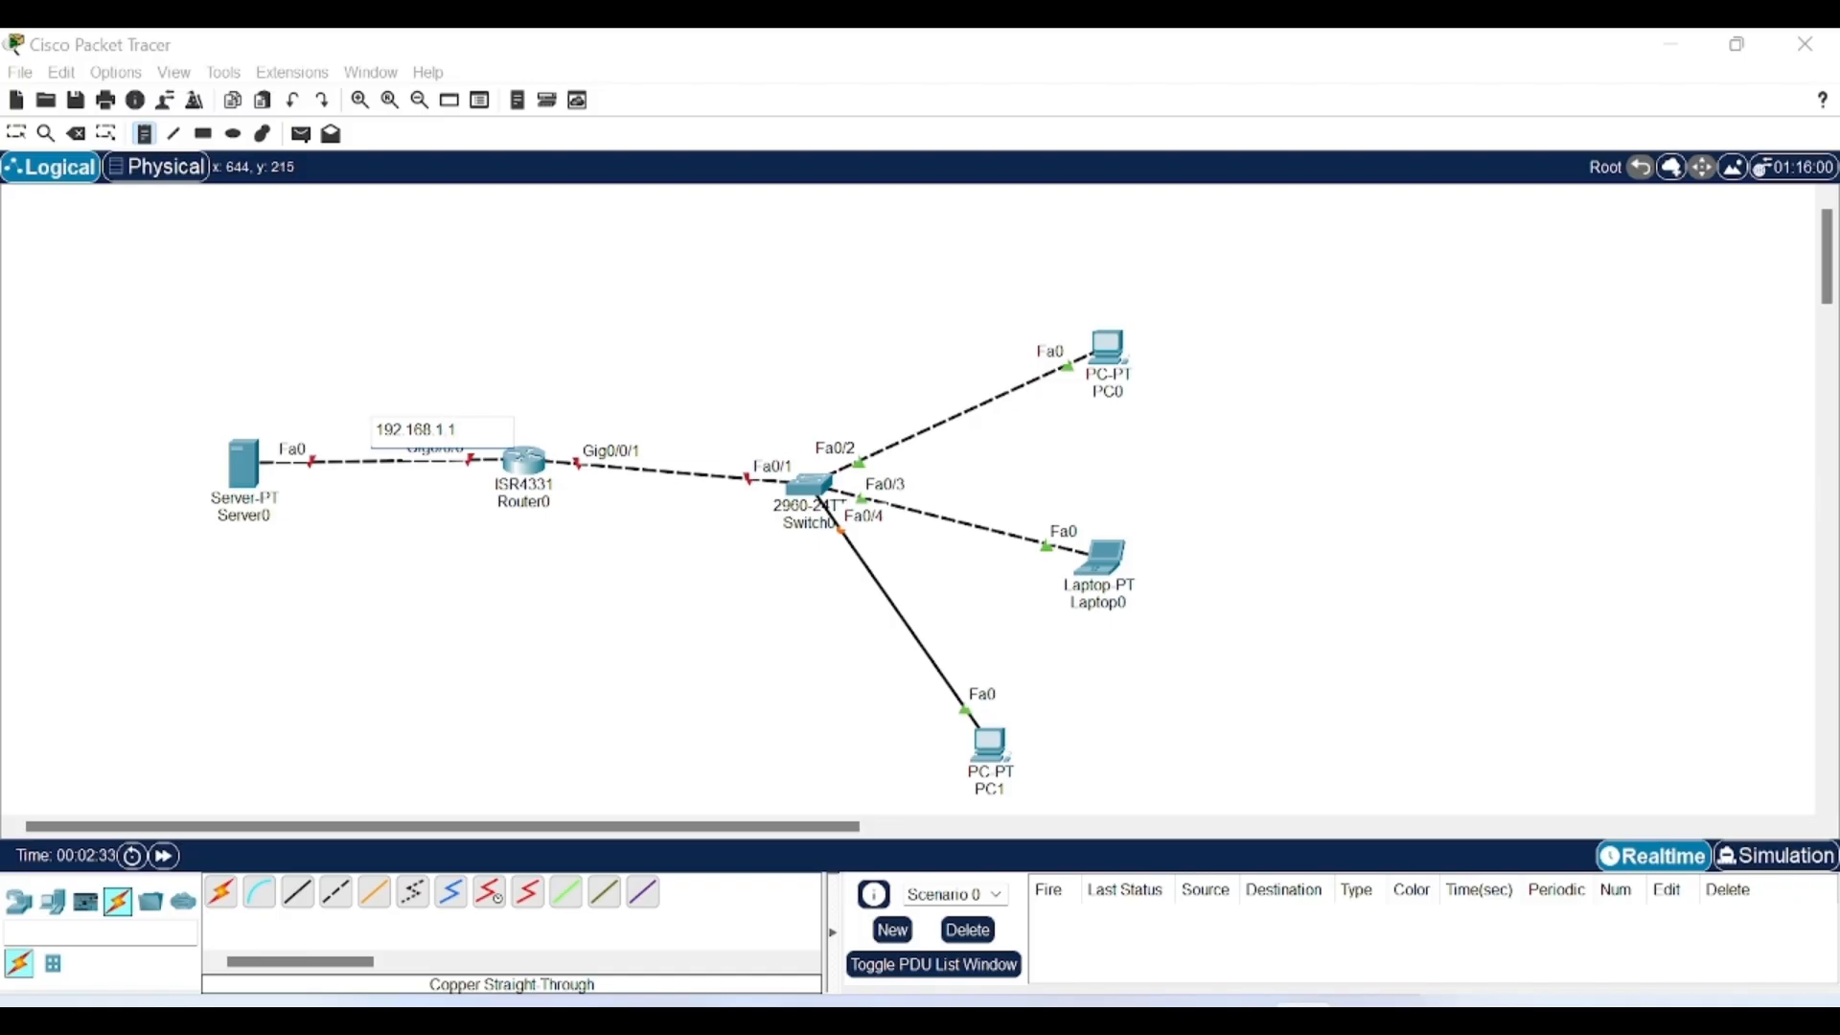
{"action": "left_click", "coordinate": [656, 431]}
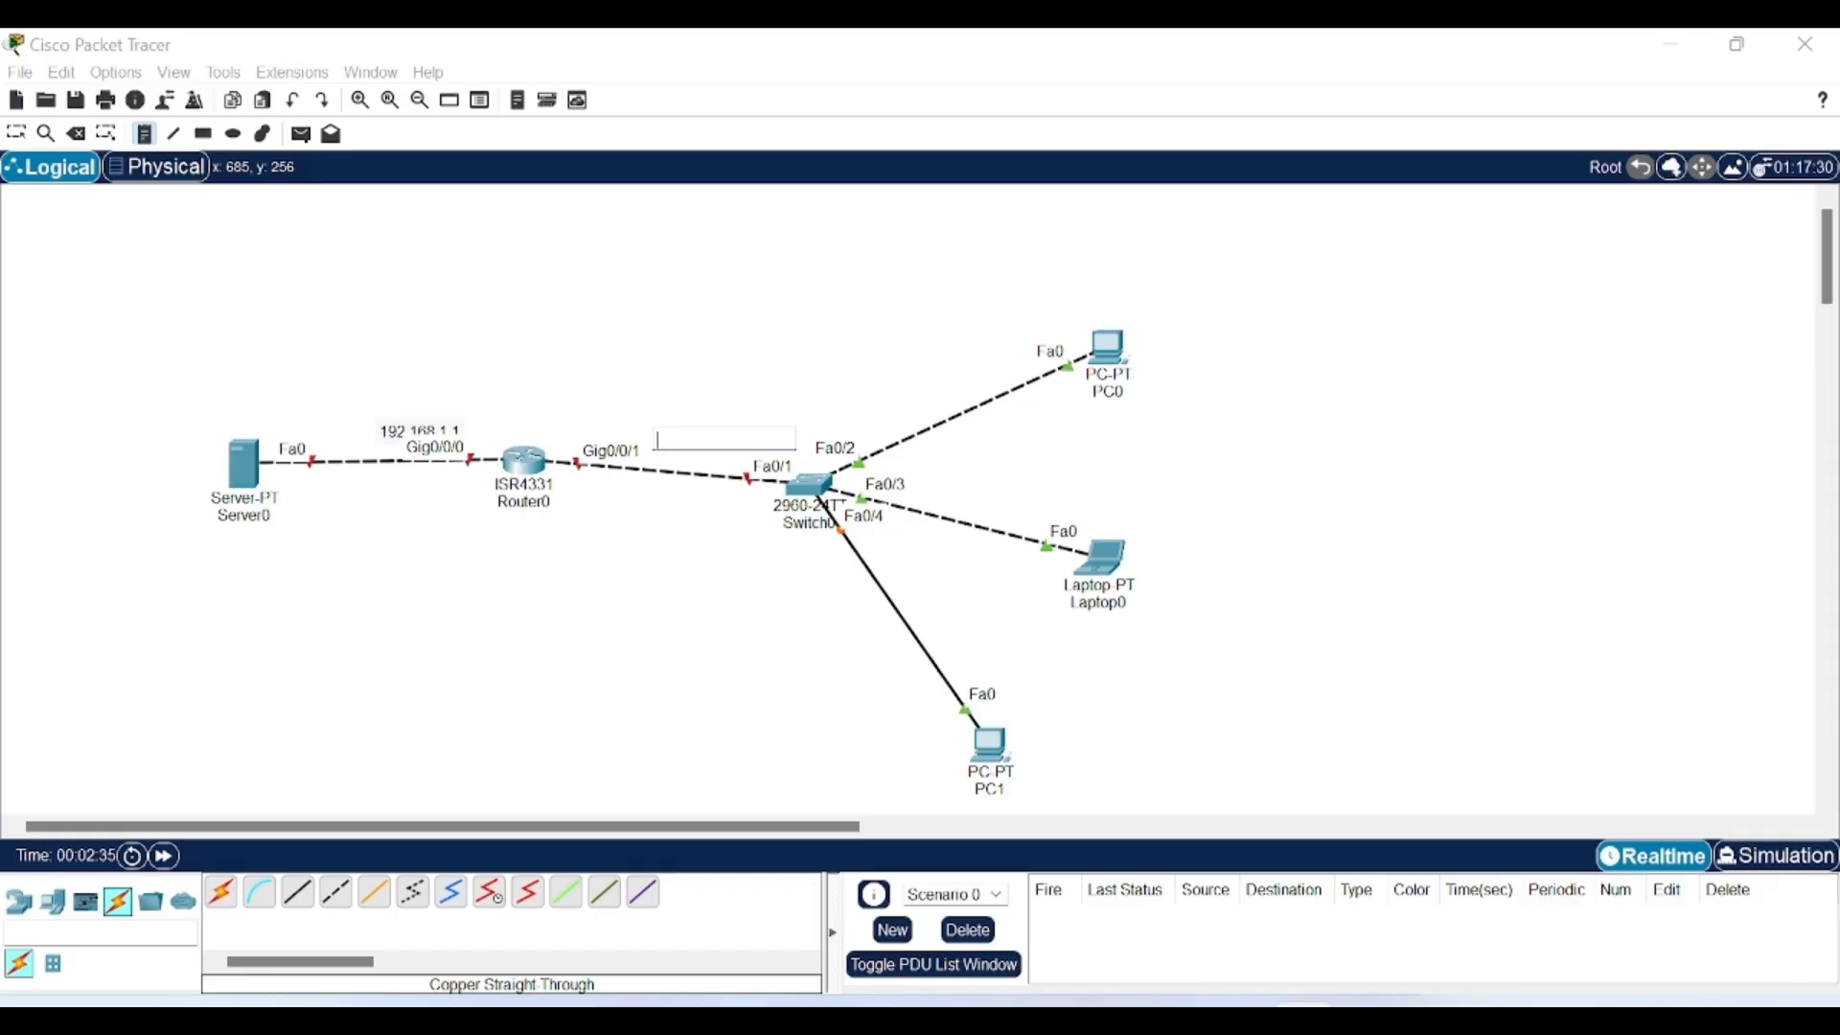
{"action": "type", "text": "2.1"}
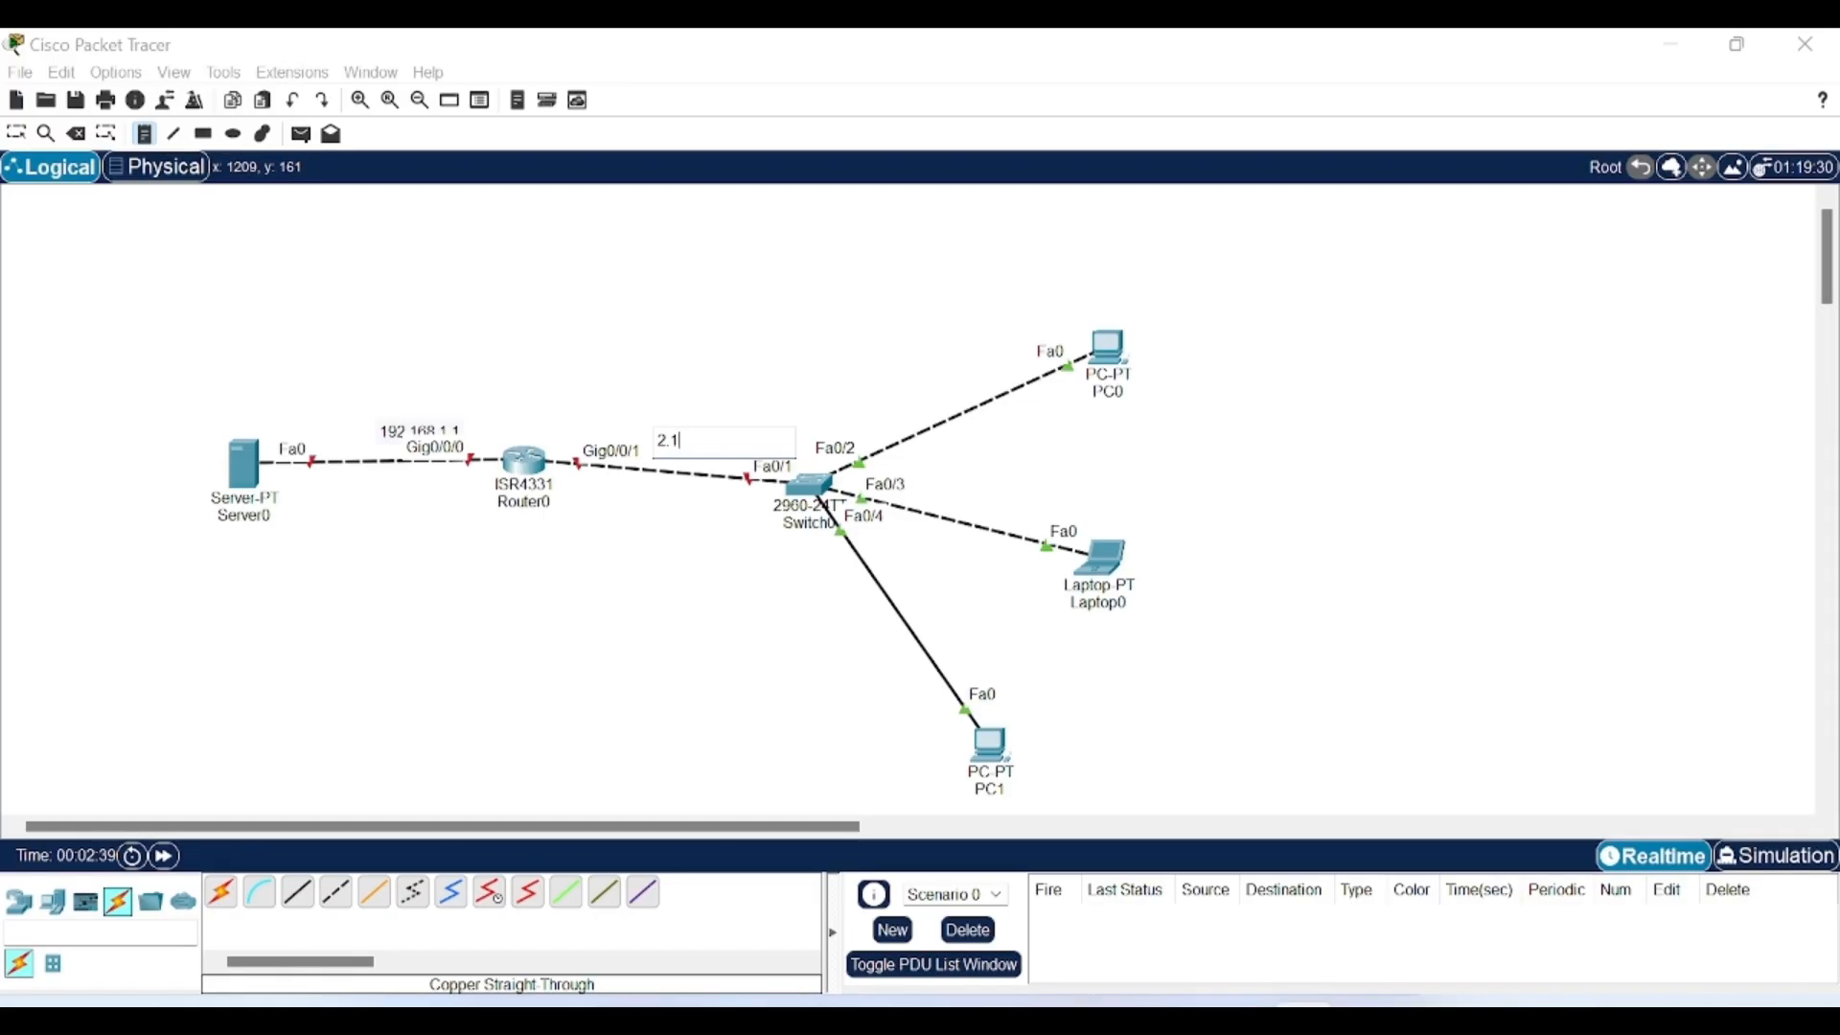
{"action": "left_click", "coordinate": [177, 480]}
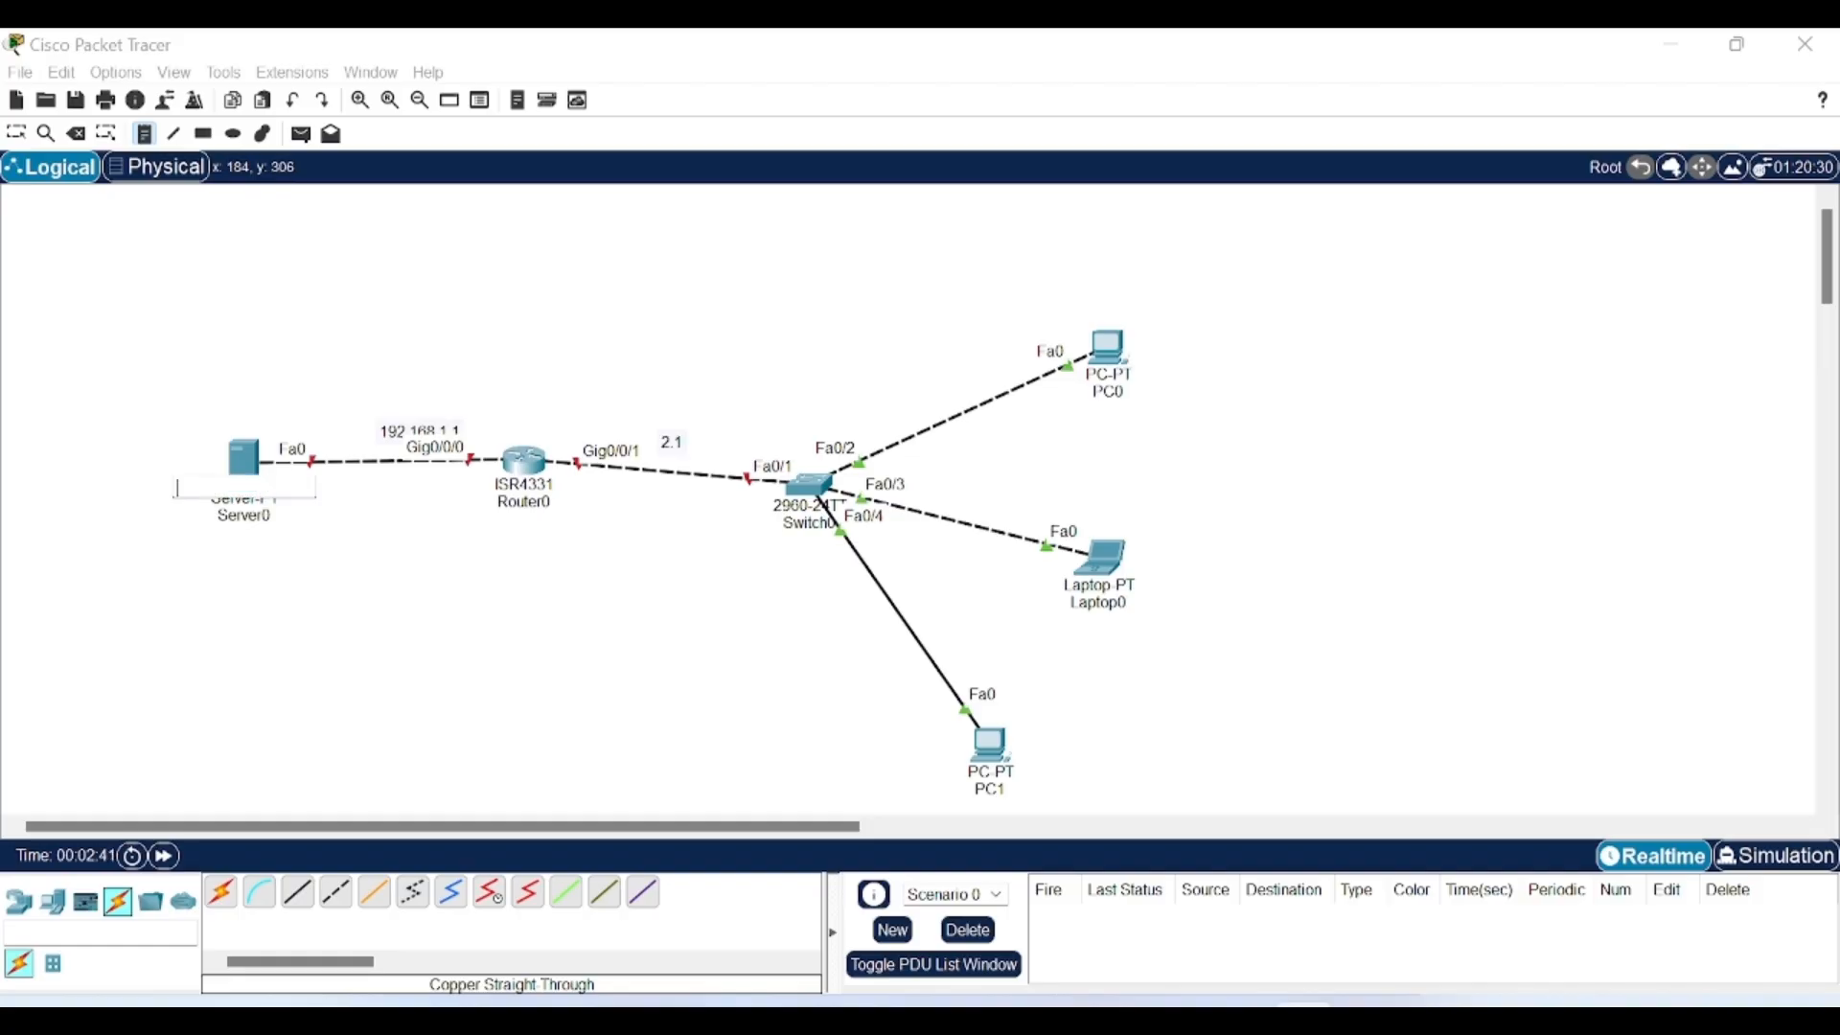
{"action": "type", "text": "1.2"}
{"action": "left_click", "coordinate": [230, 575]}
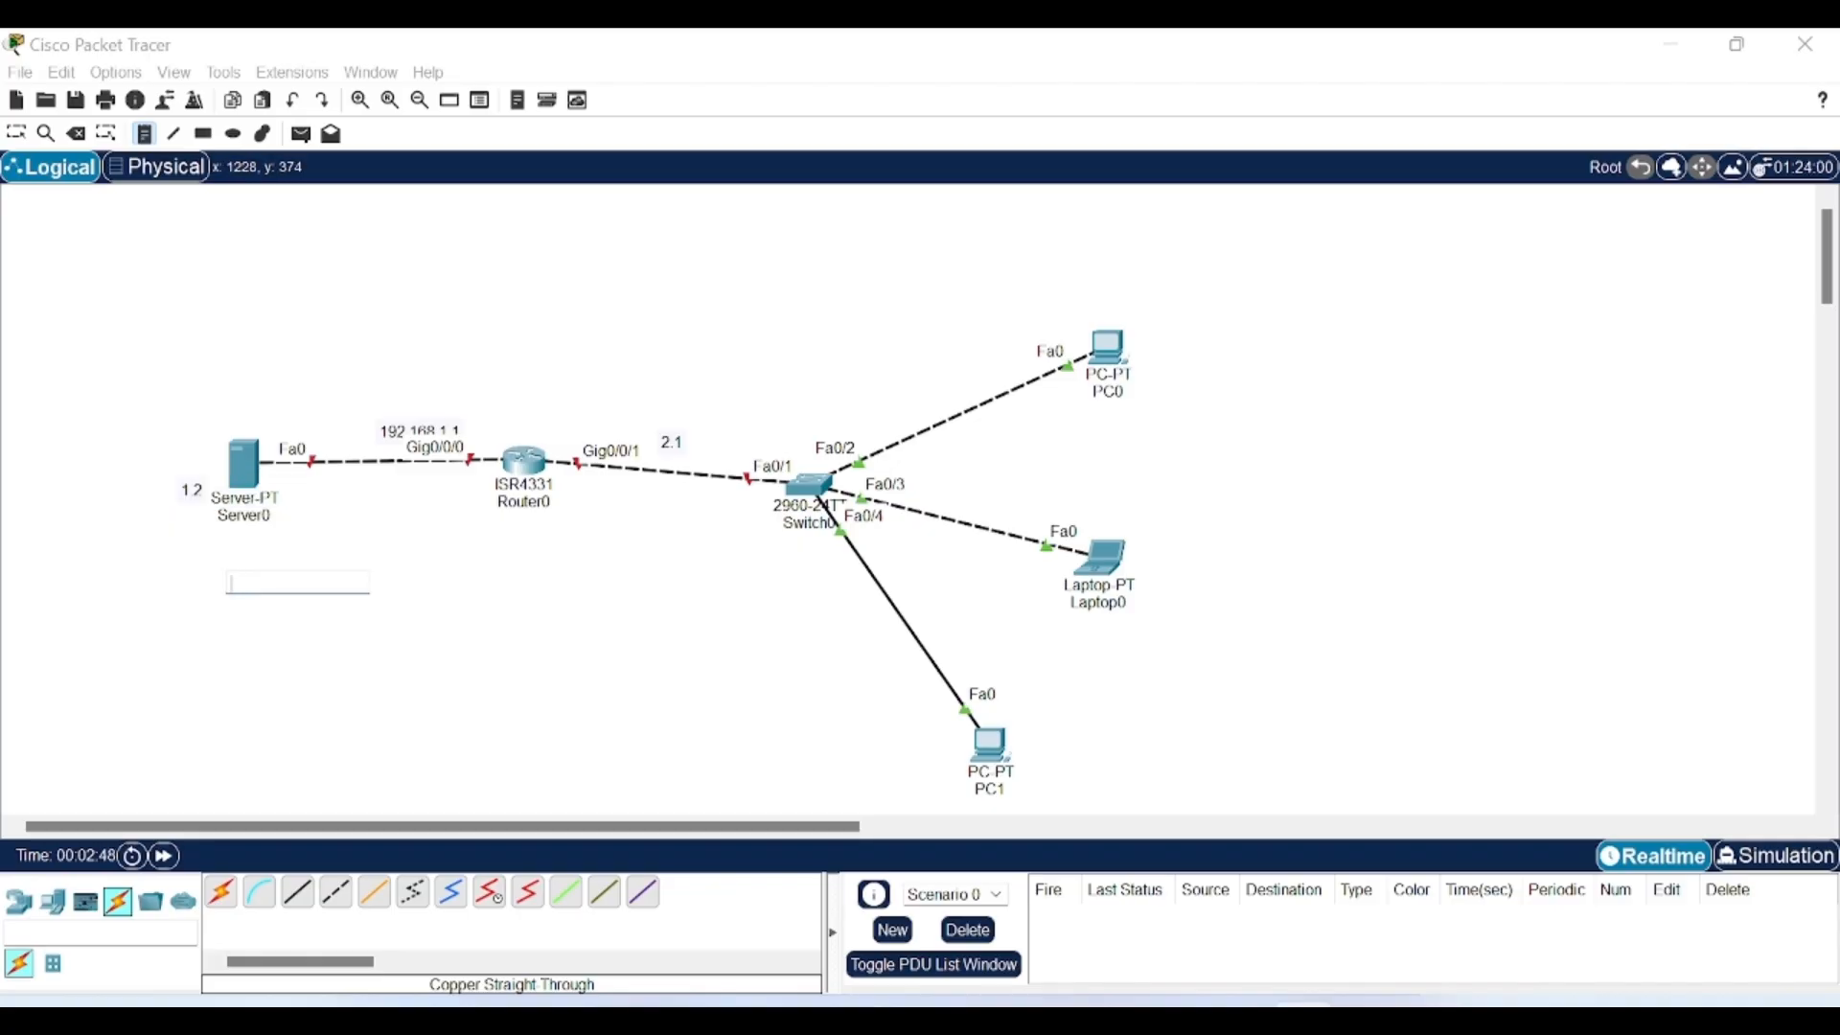
Add notes 2.2, 2.3 and 2.4 beside PC0, Laptop0 and PC1.
{"action": "left_click", "coordinate": [1164, 339]}
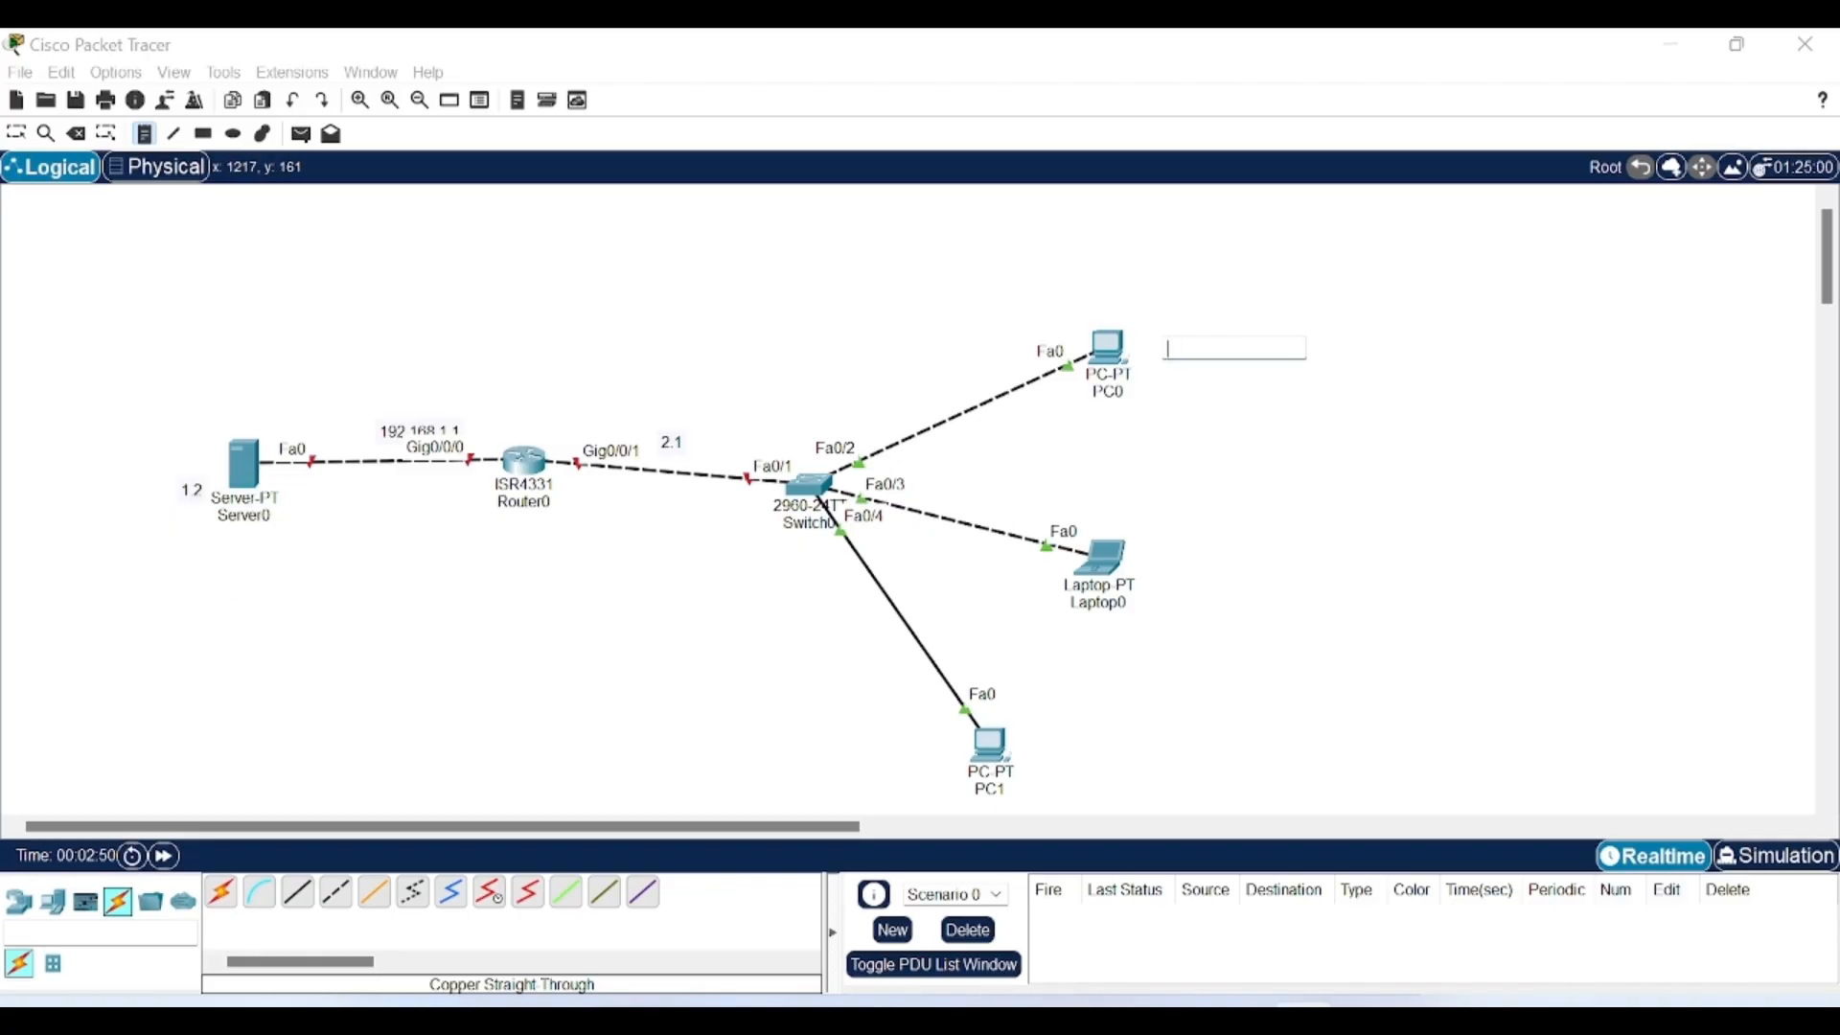
{"action": "type", "text": "2.2"}
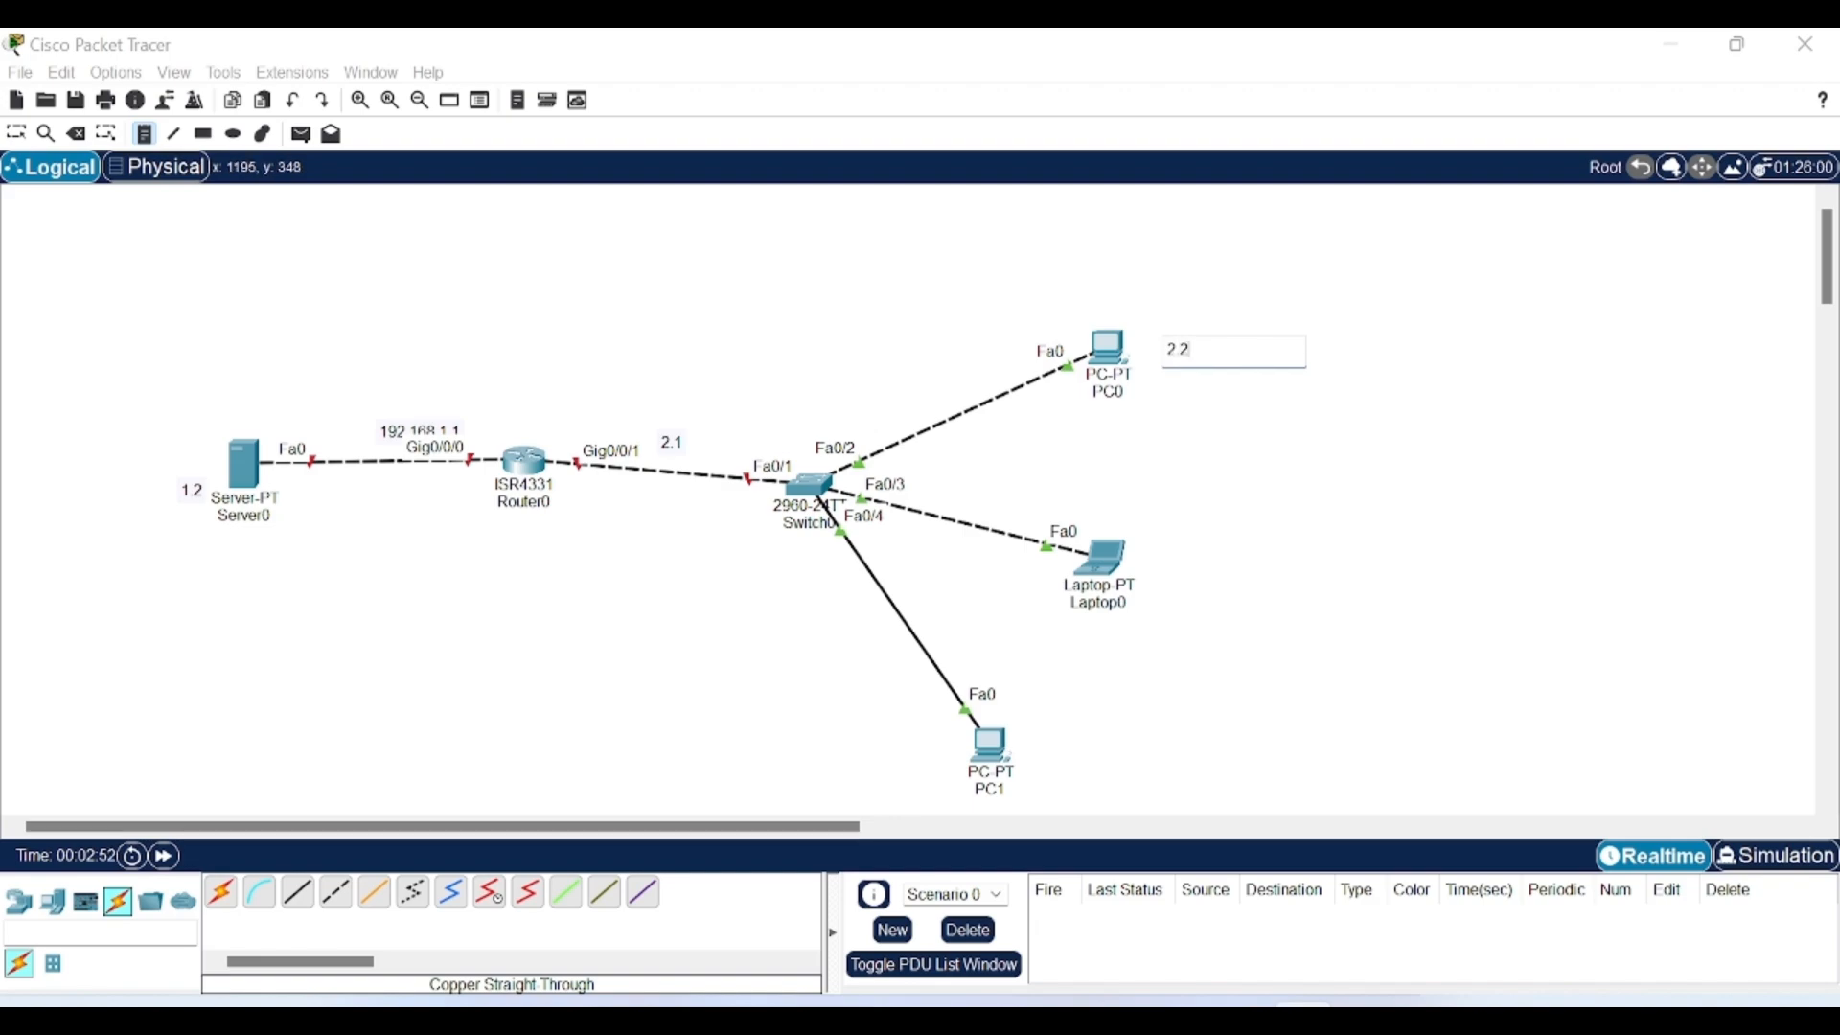
{"action": "left_click", "coordinate": [1156, 547]}
{"action": "type", "text": "2.3"}
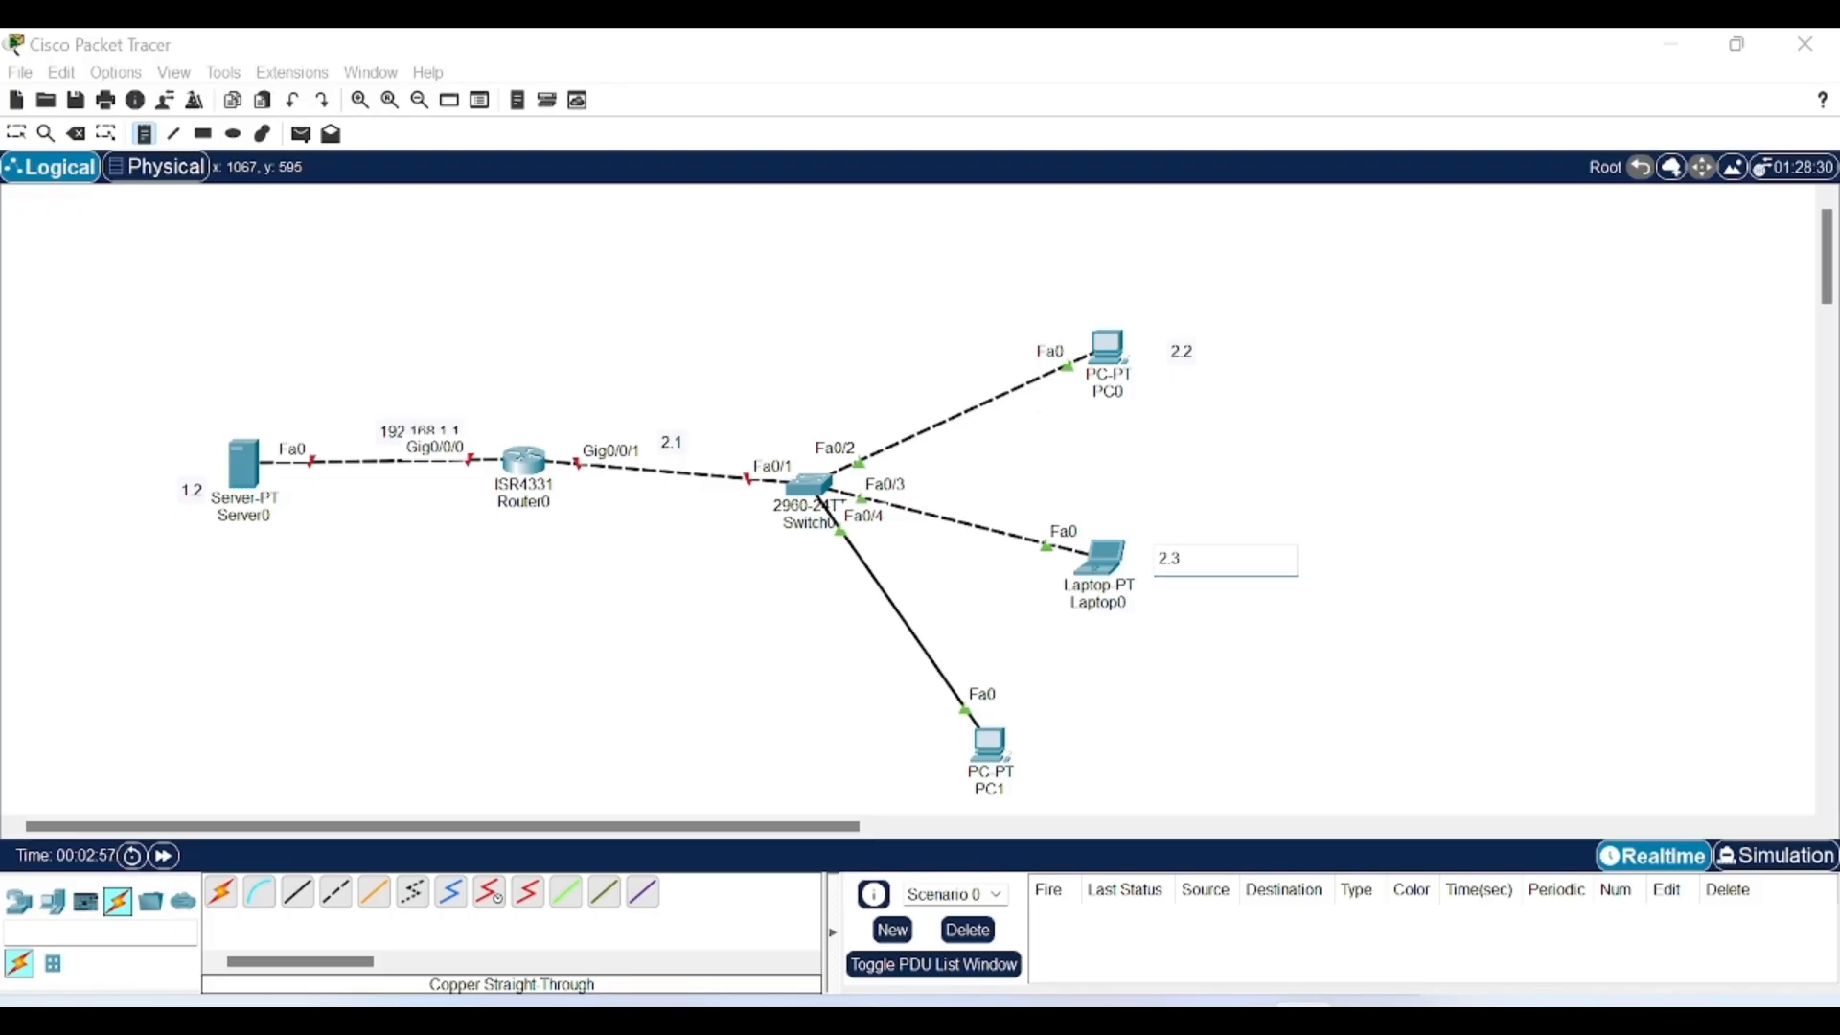
{"action": "left_click", "coordinate": [1022, 755]}
{"action": "type", "text": "2.4"}
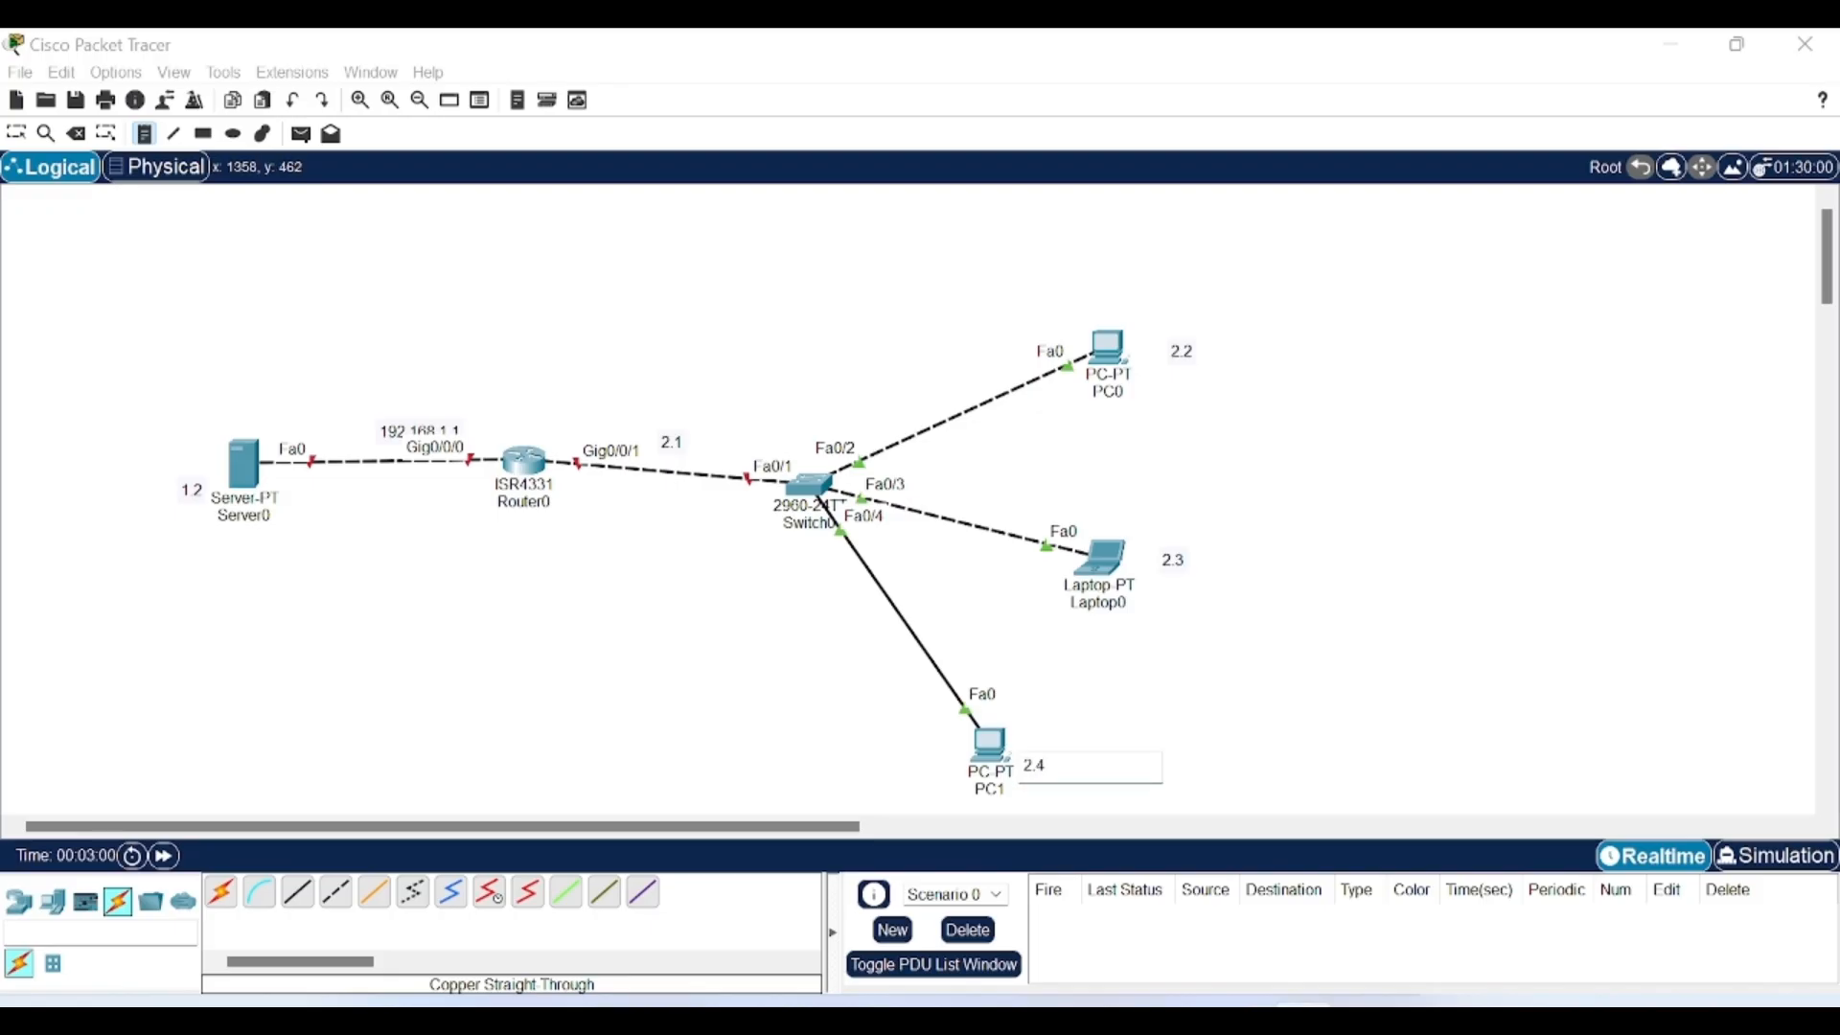
{"action": "left_click", "coordinate": [1300, 627]}
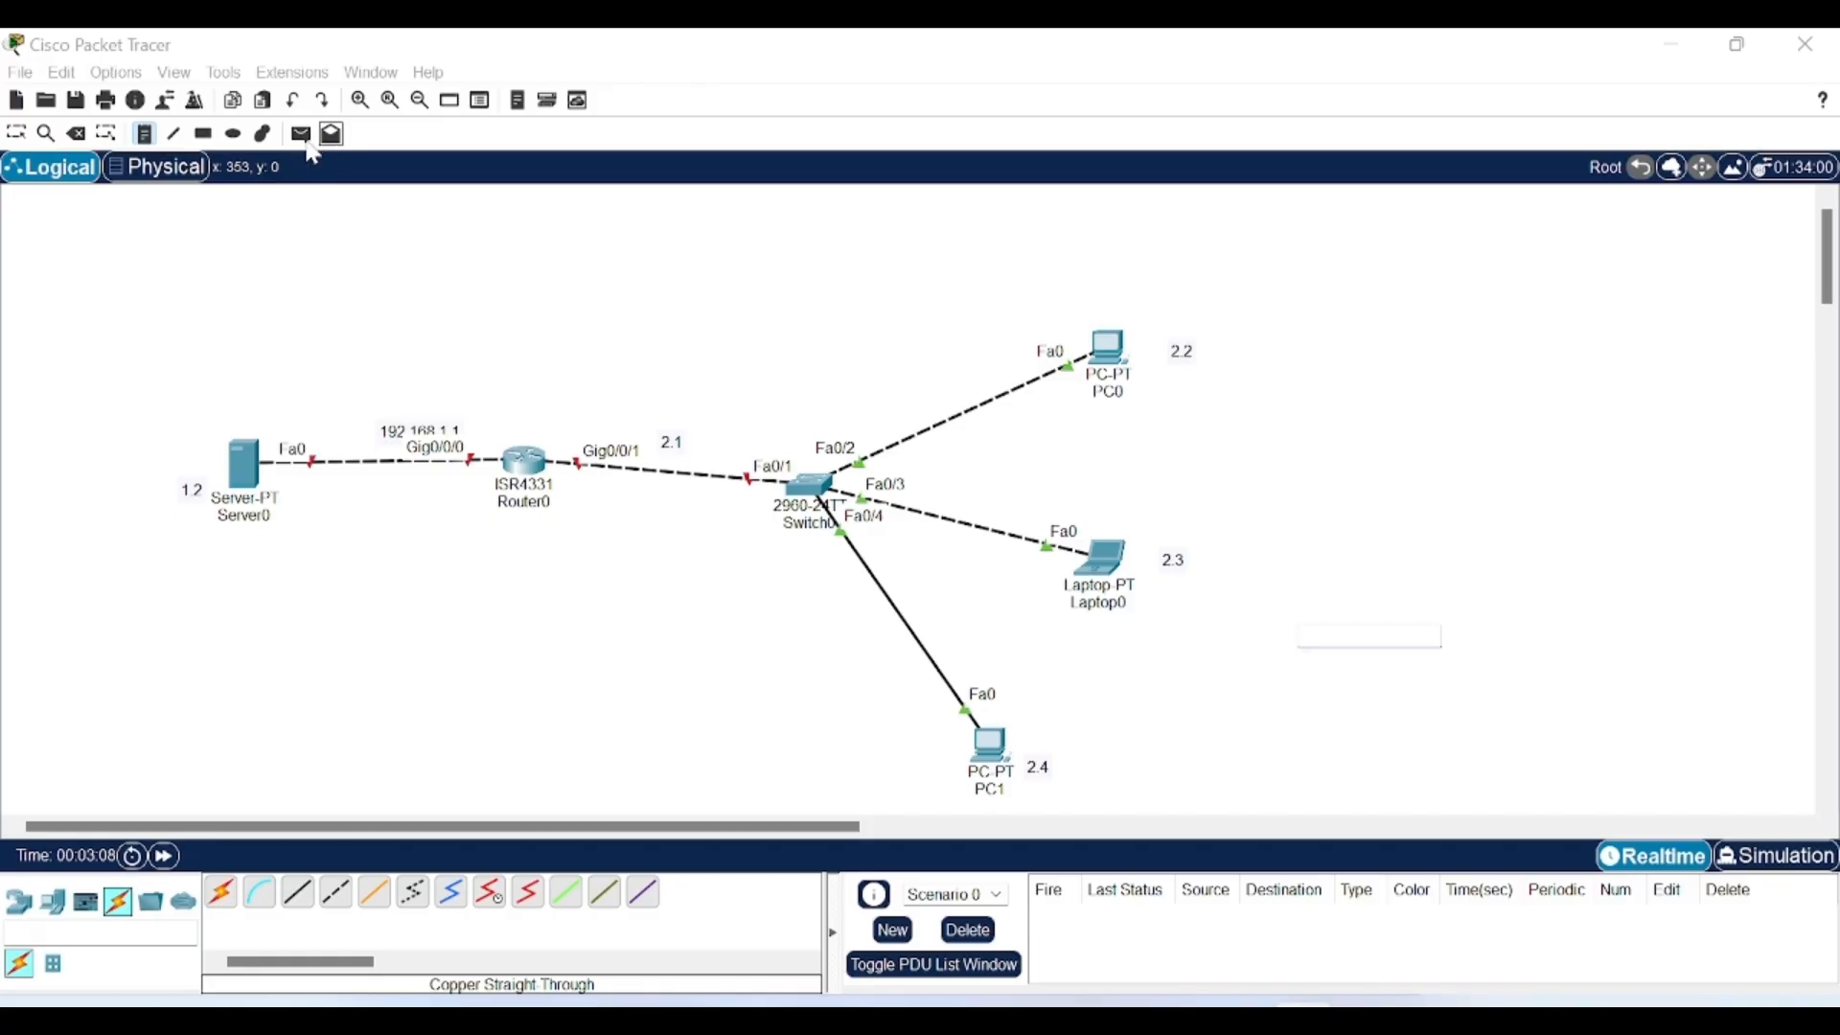
{"action": "left_click", "coordinate": [15, 137]}
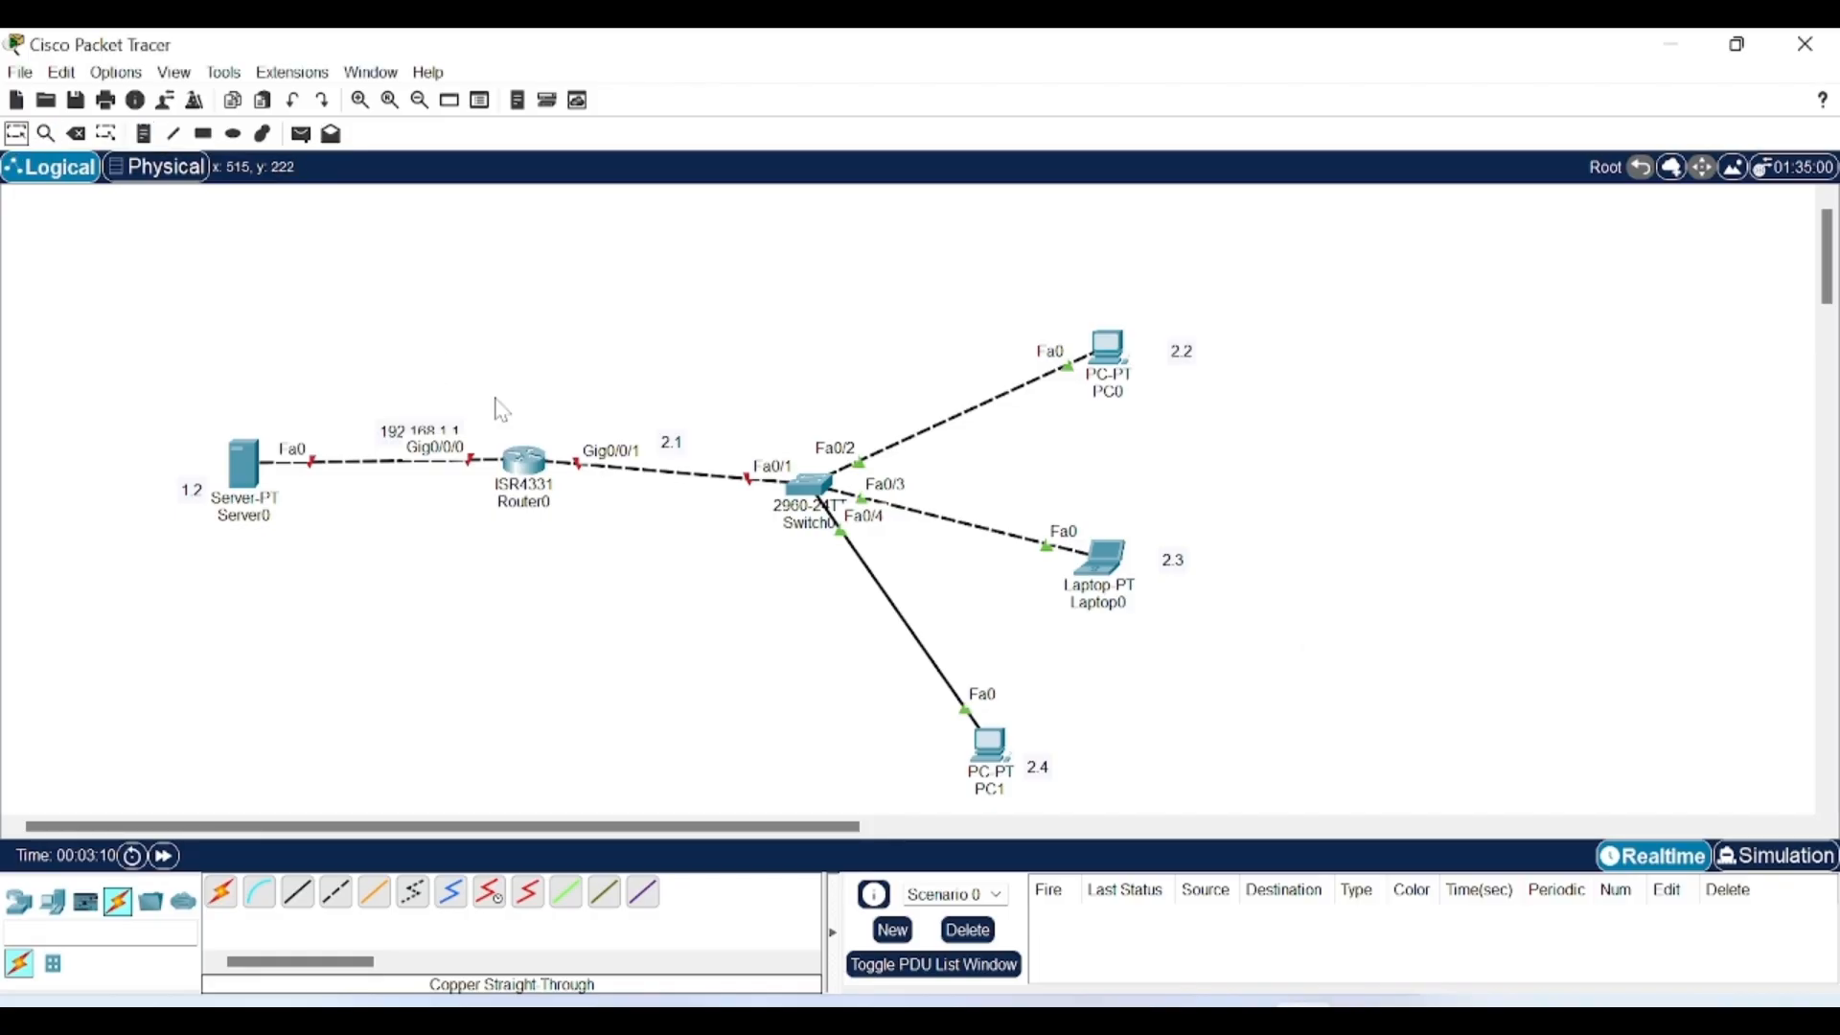
In Router0's CLI, skip the initial configuration dialog and enter global configuration mode.
{"action": "left_click", "coordinate": [530, 469]}
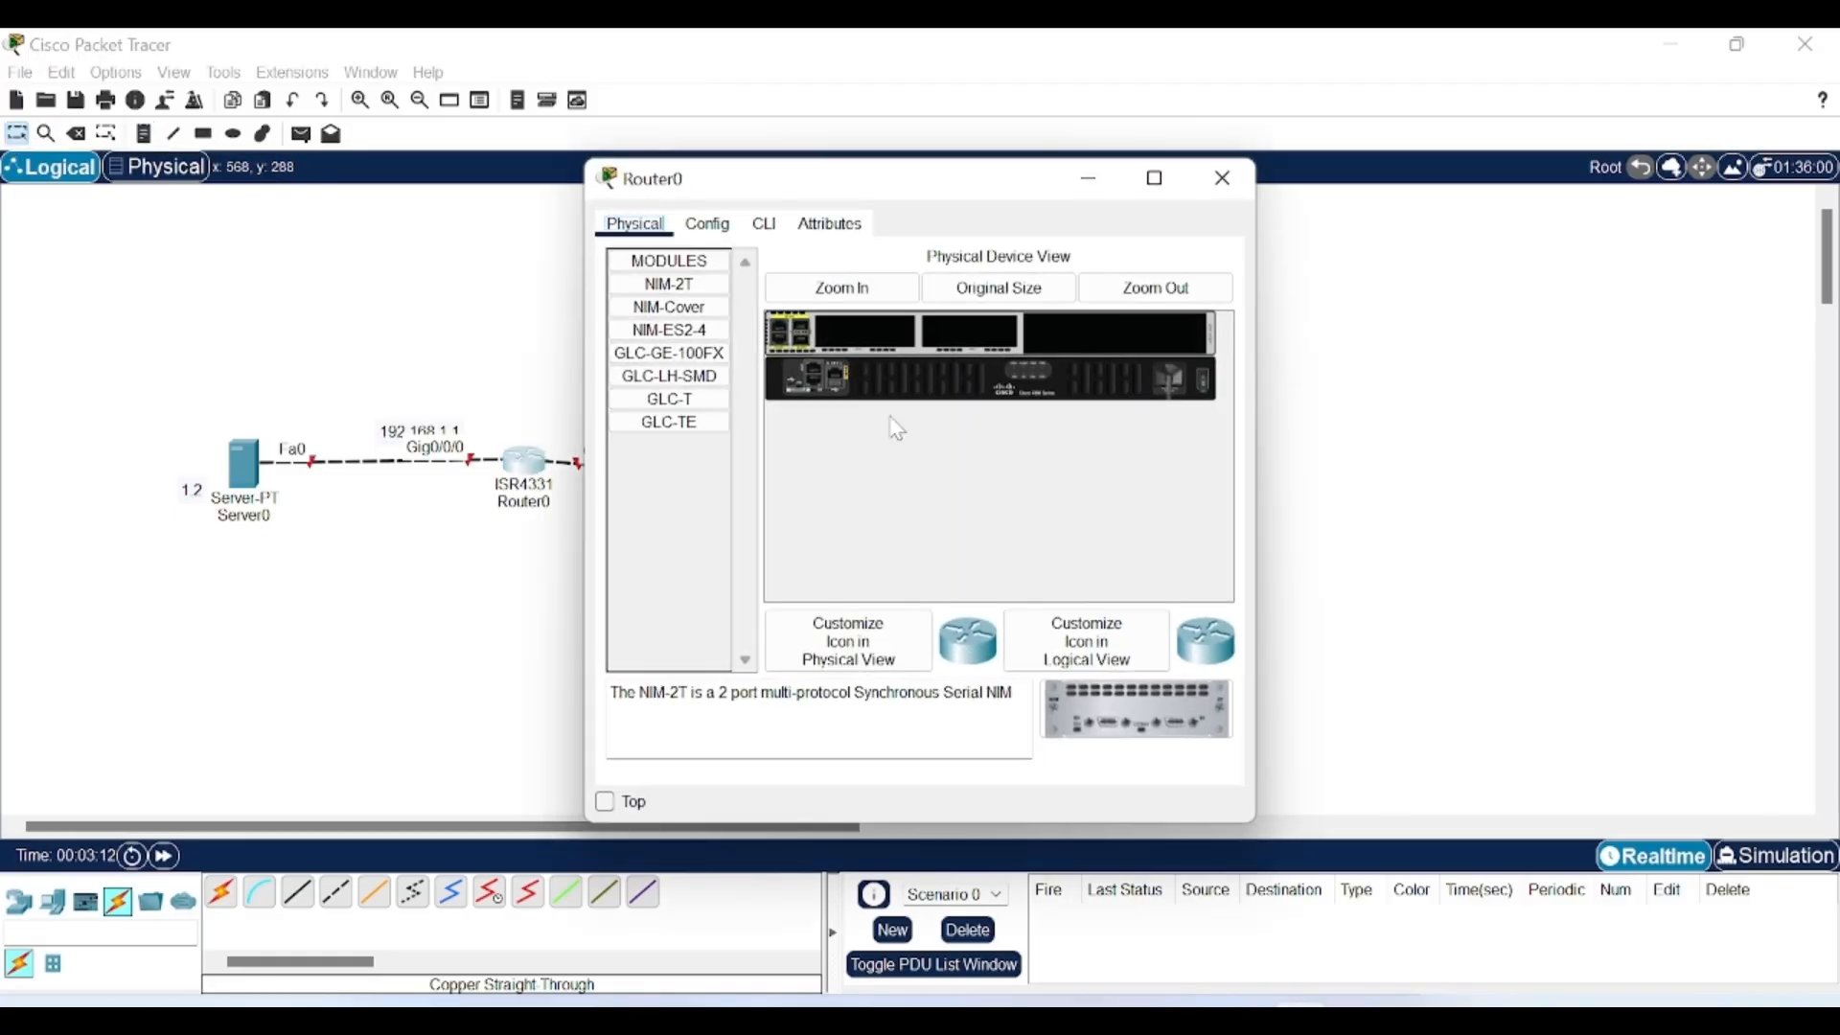
{"action": "left_click", "coordinate": [764, 226]}
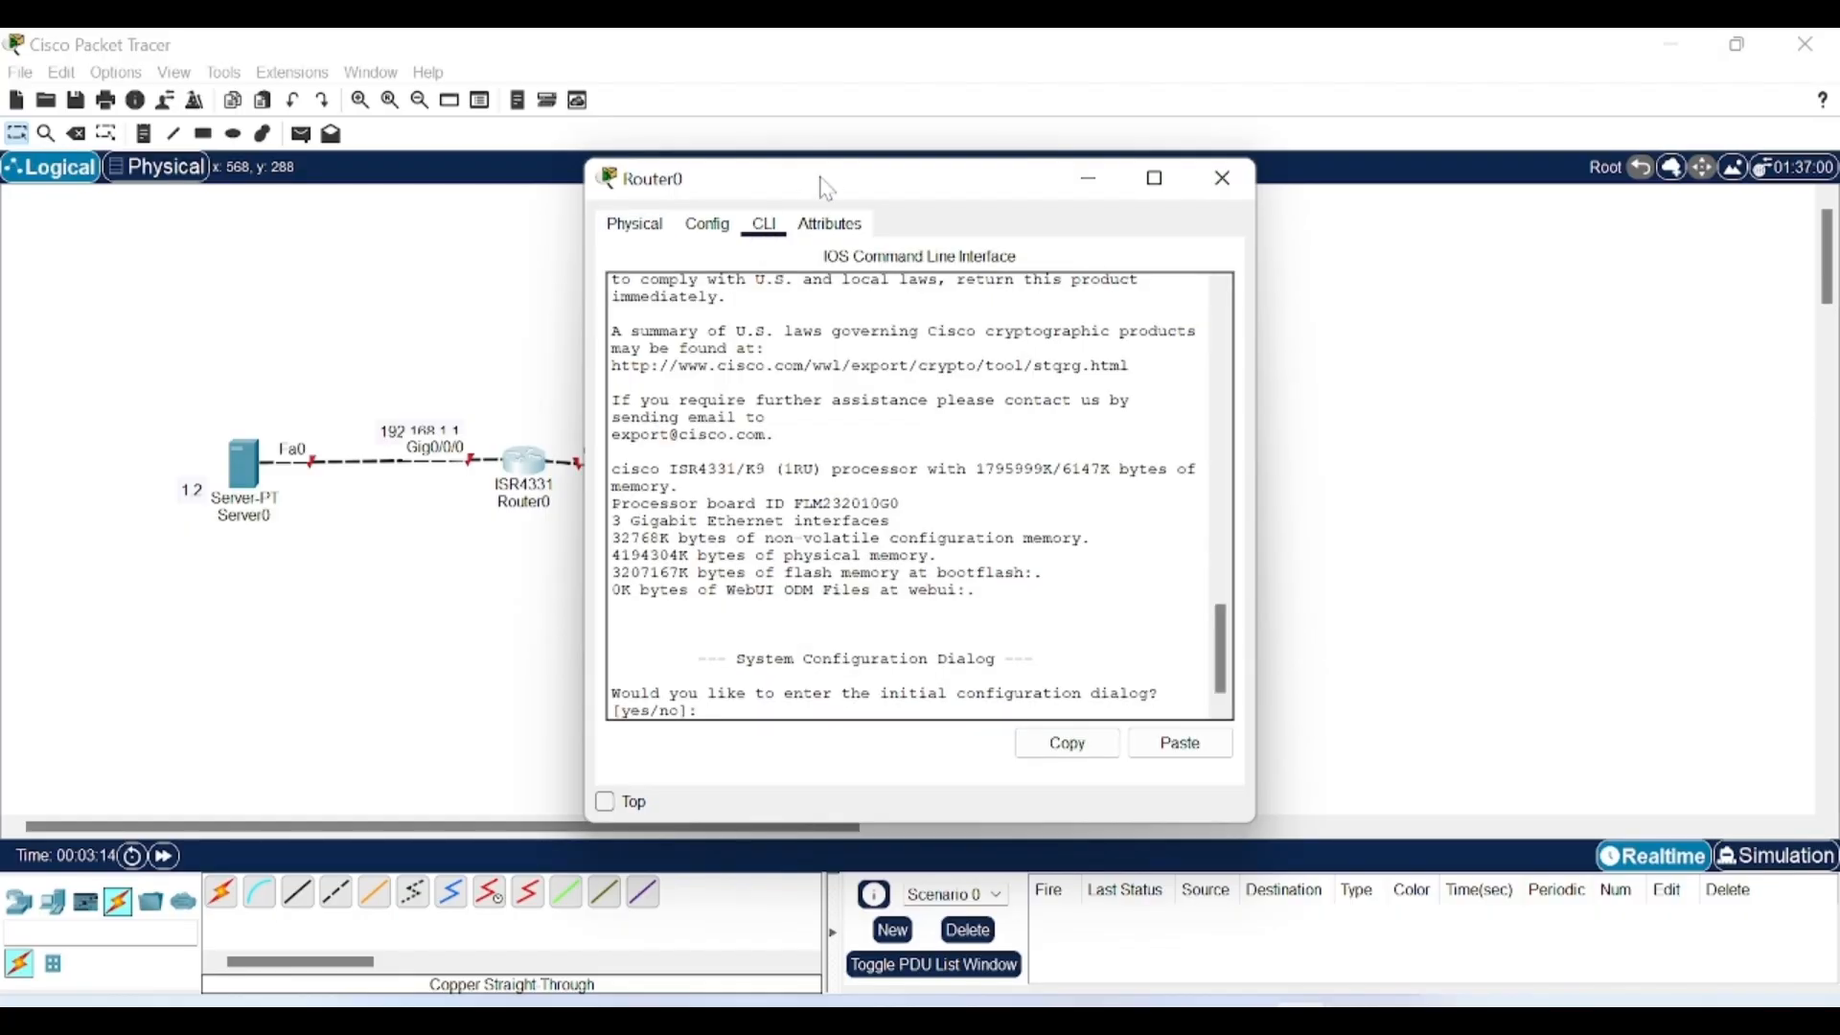
{"action": "left_click_drag", "start_coordinate": [827, 188], "coordinate": [1120, 185]}
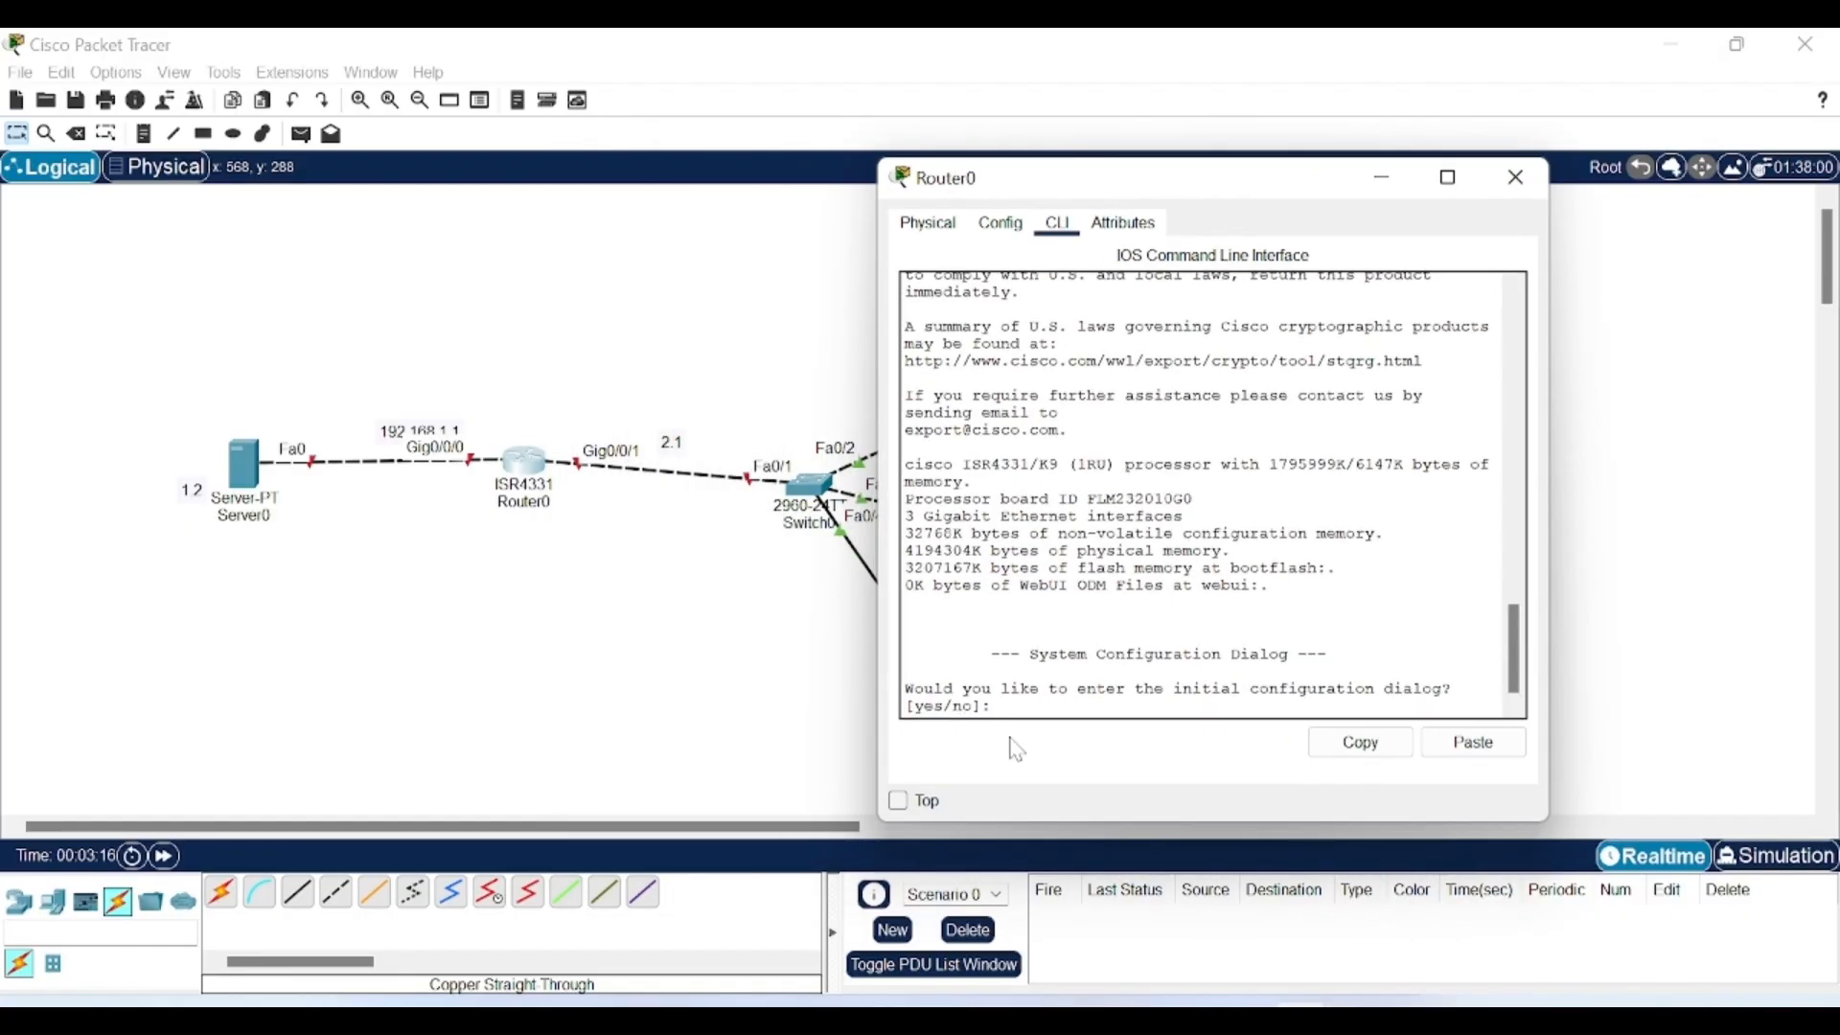
{"action": "type", "text": "no"}
{"action": "key", "text": "Return"}
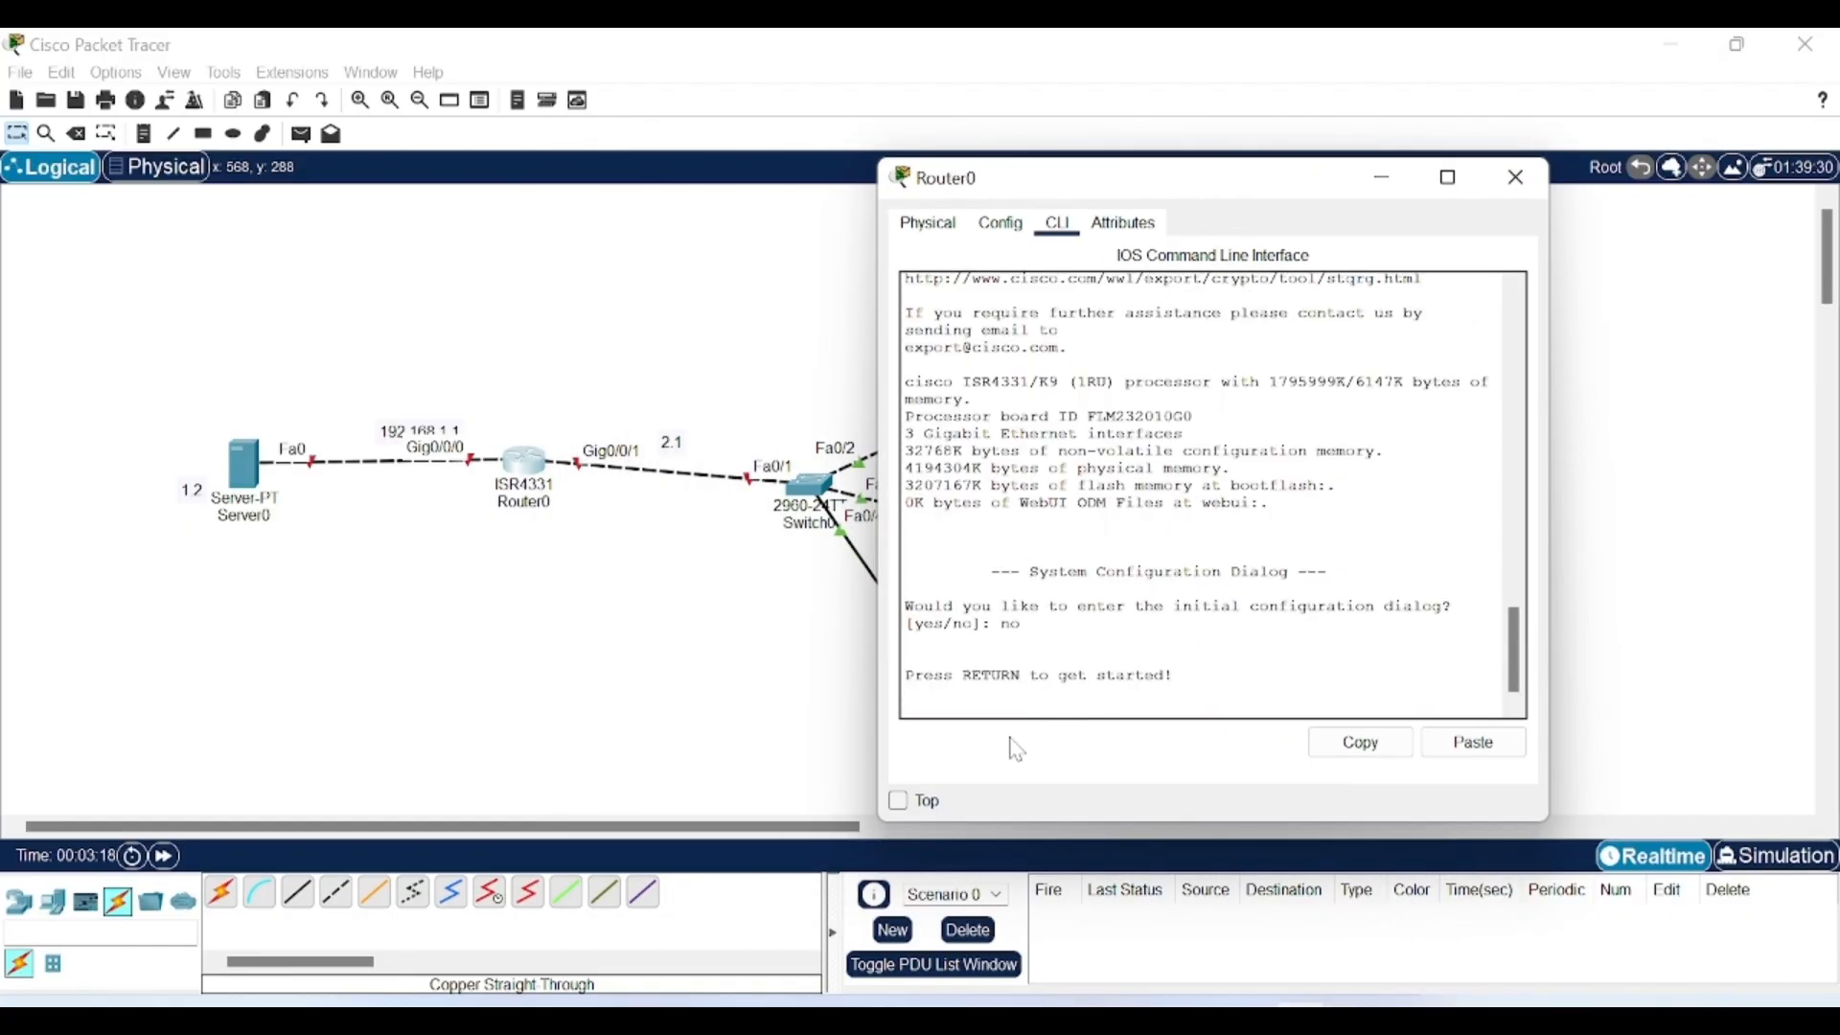
{"action": "key", "text": "Return"}
{"action": "type", "text": "en"}
{"action": "key", "text": "Return"}
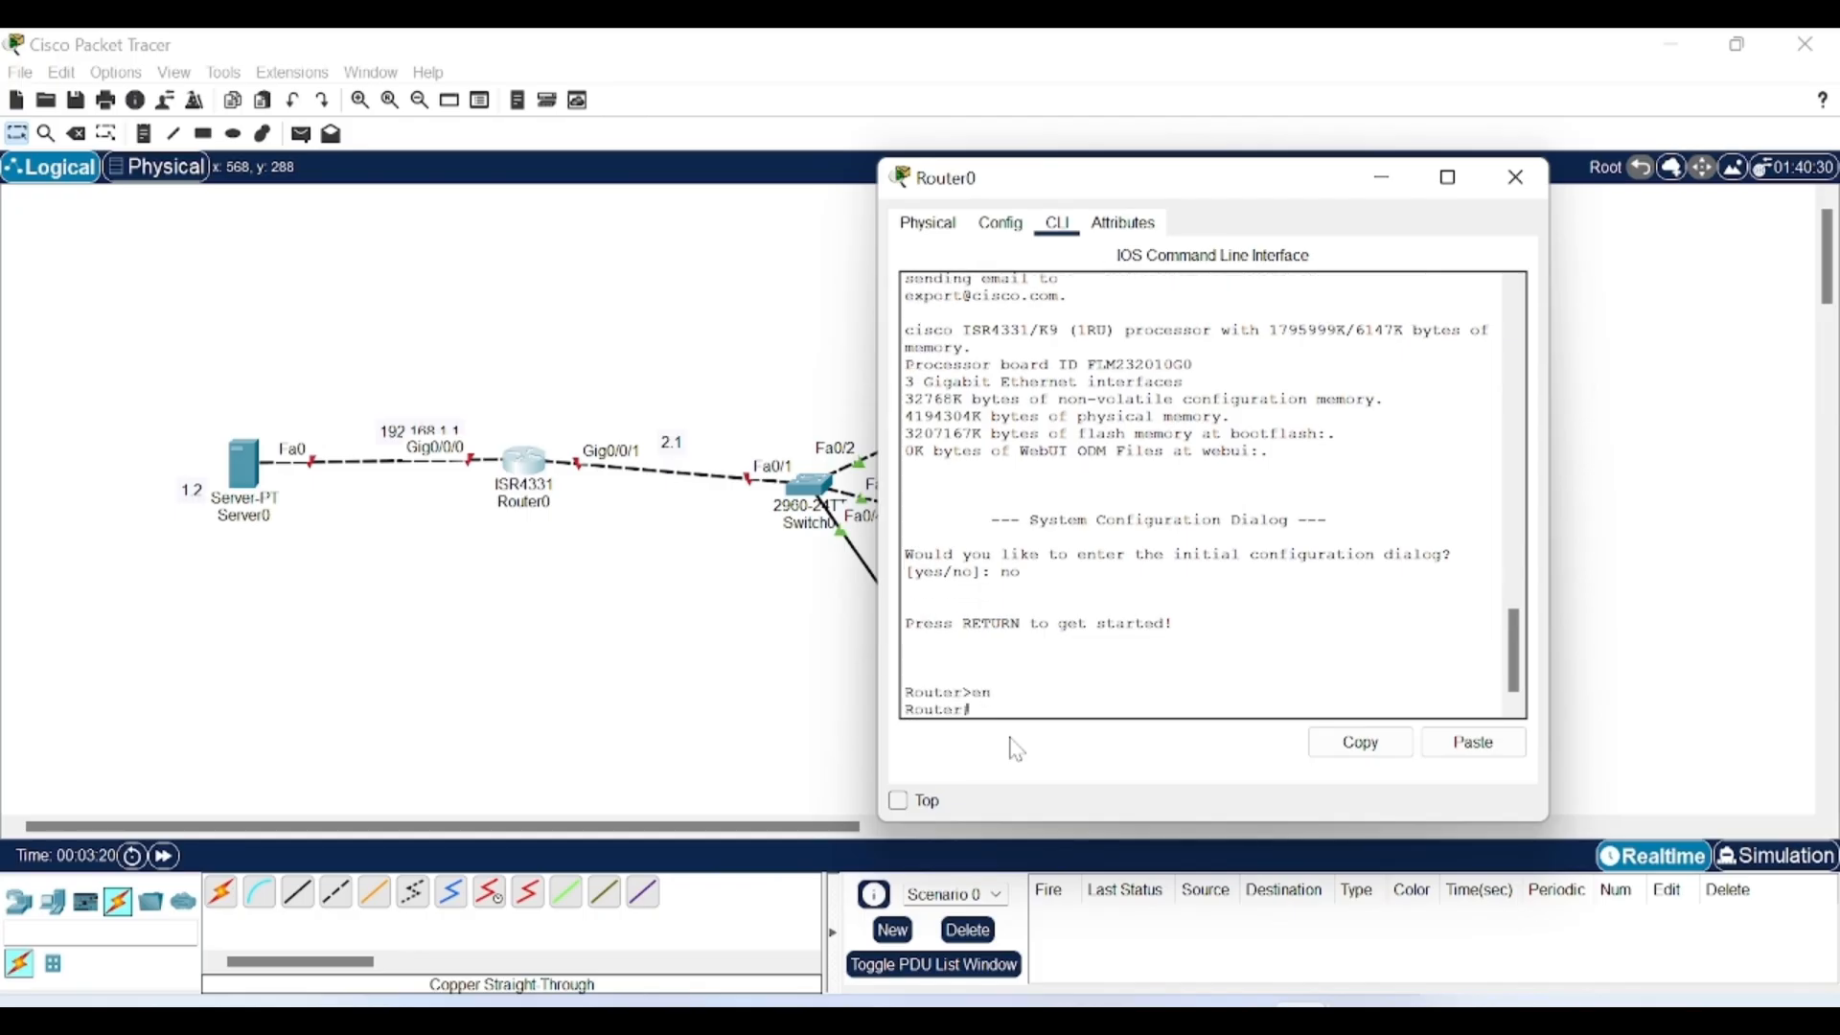
{"action": "type", "text": "conf t"}
{"action": "key", "text": "Return"}
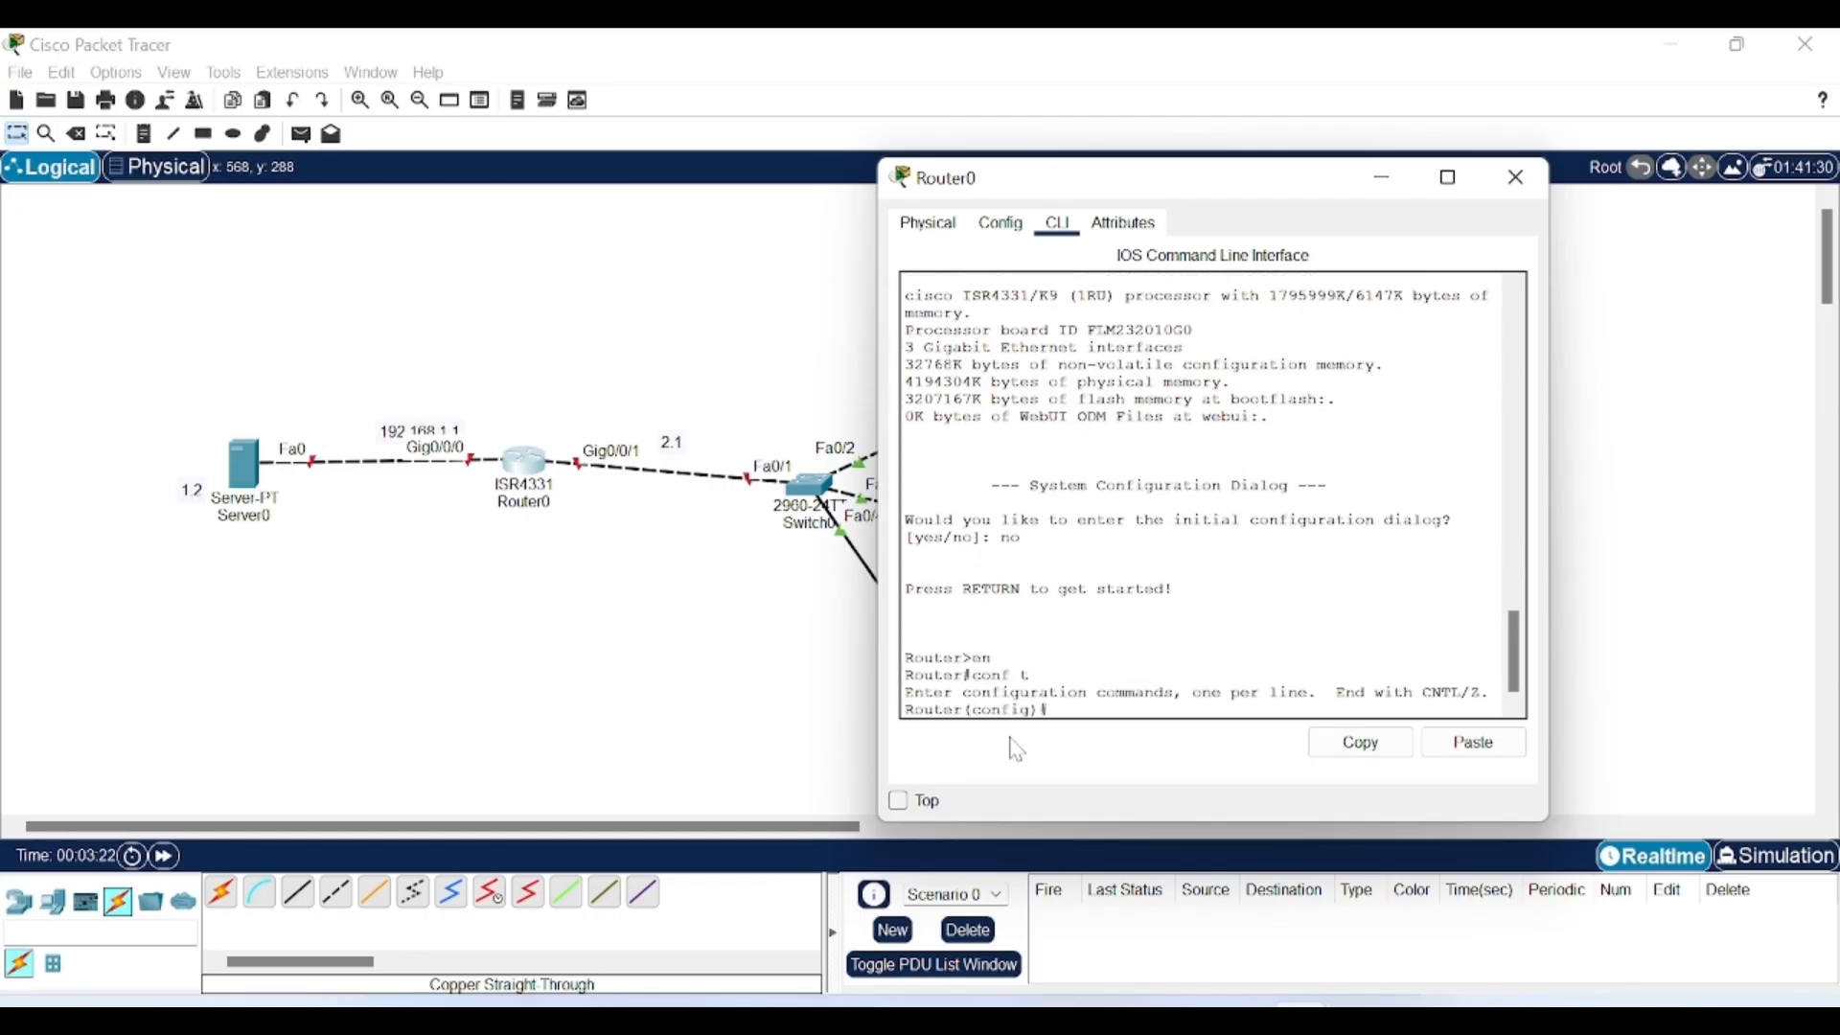
Assign gig0/0/0 the address 192.168.1.1 255.255.255.0 and enable it with no shut.
{"action": "type", "text": "int gig0/0/0"}
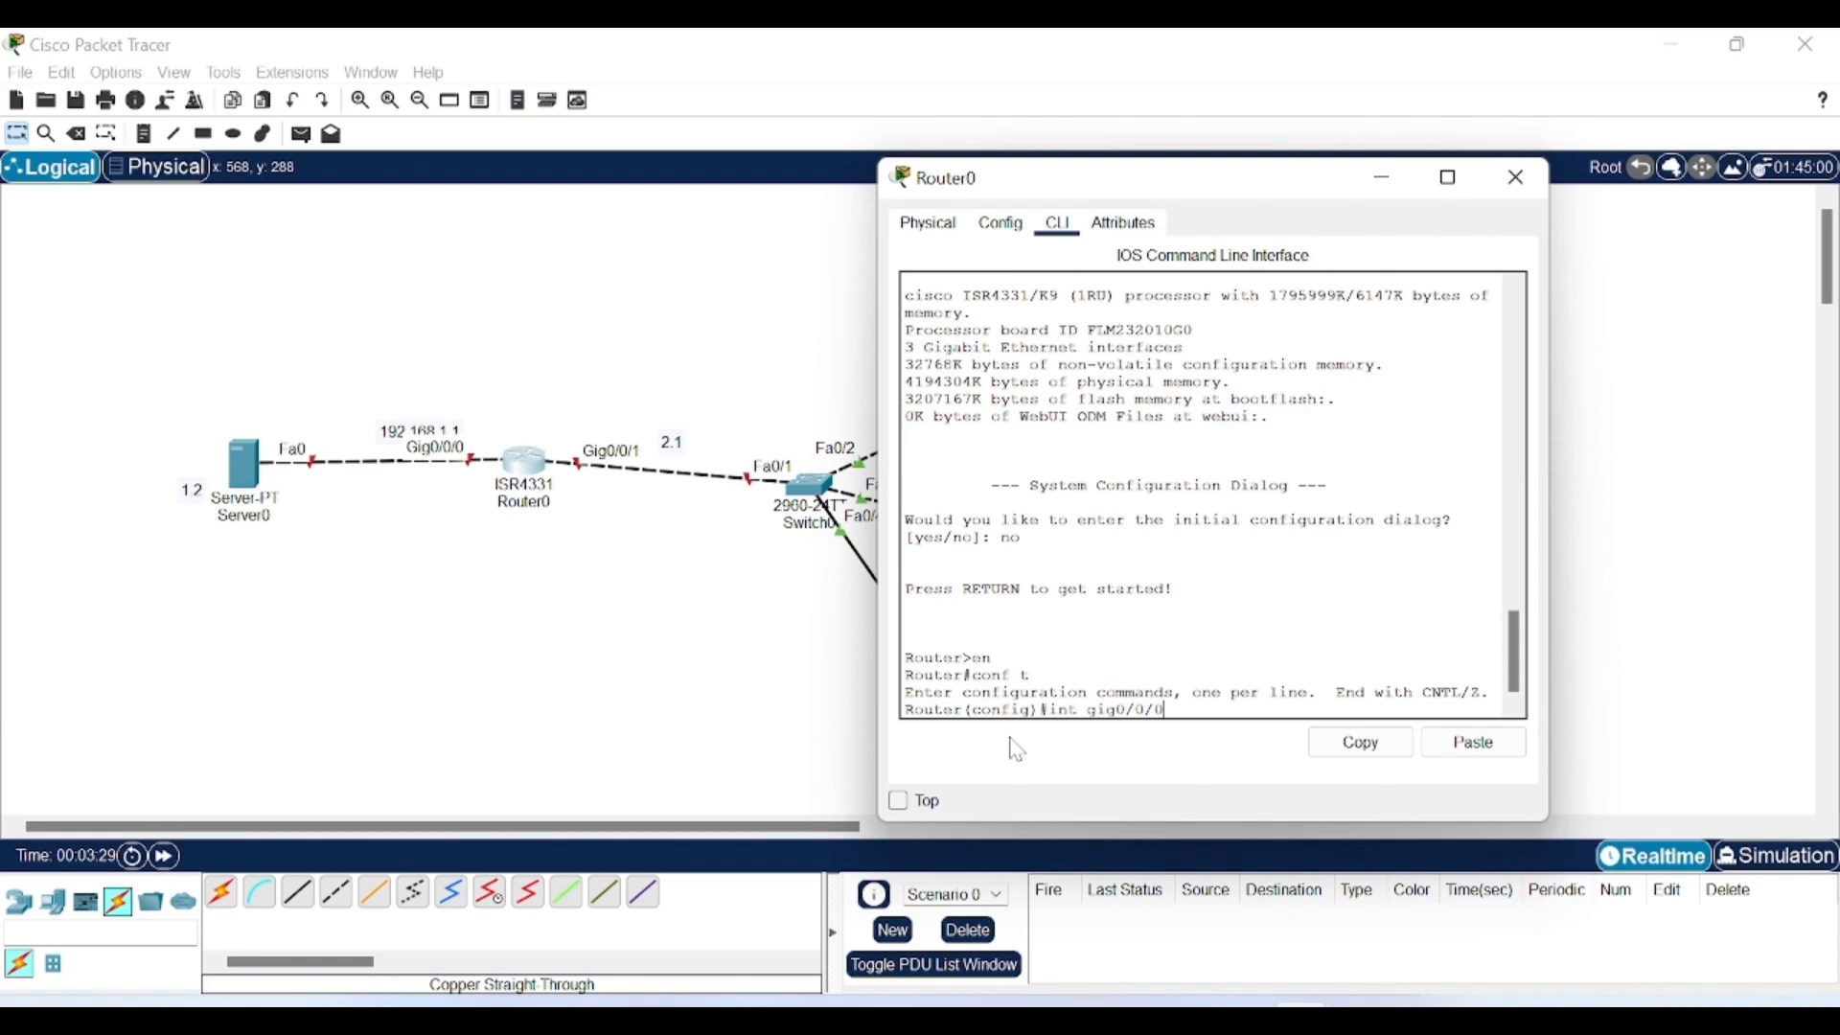
{"action": "key", "text": "Return"}
{"action": "type", "text": "ip "}
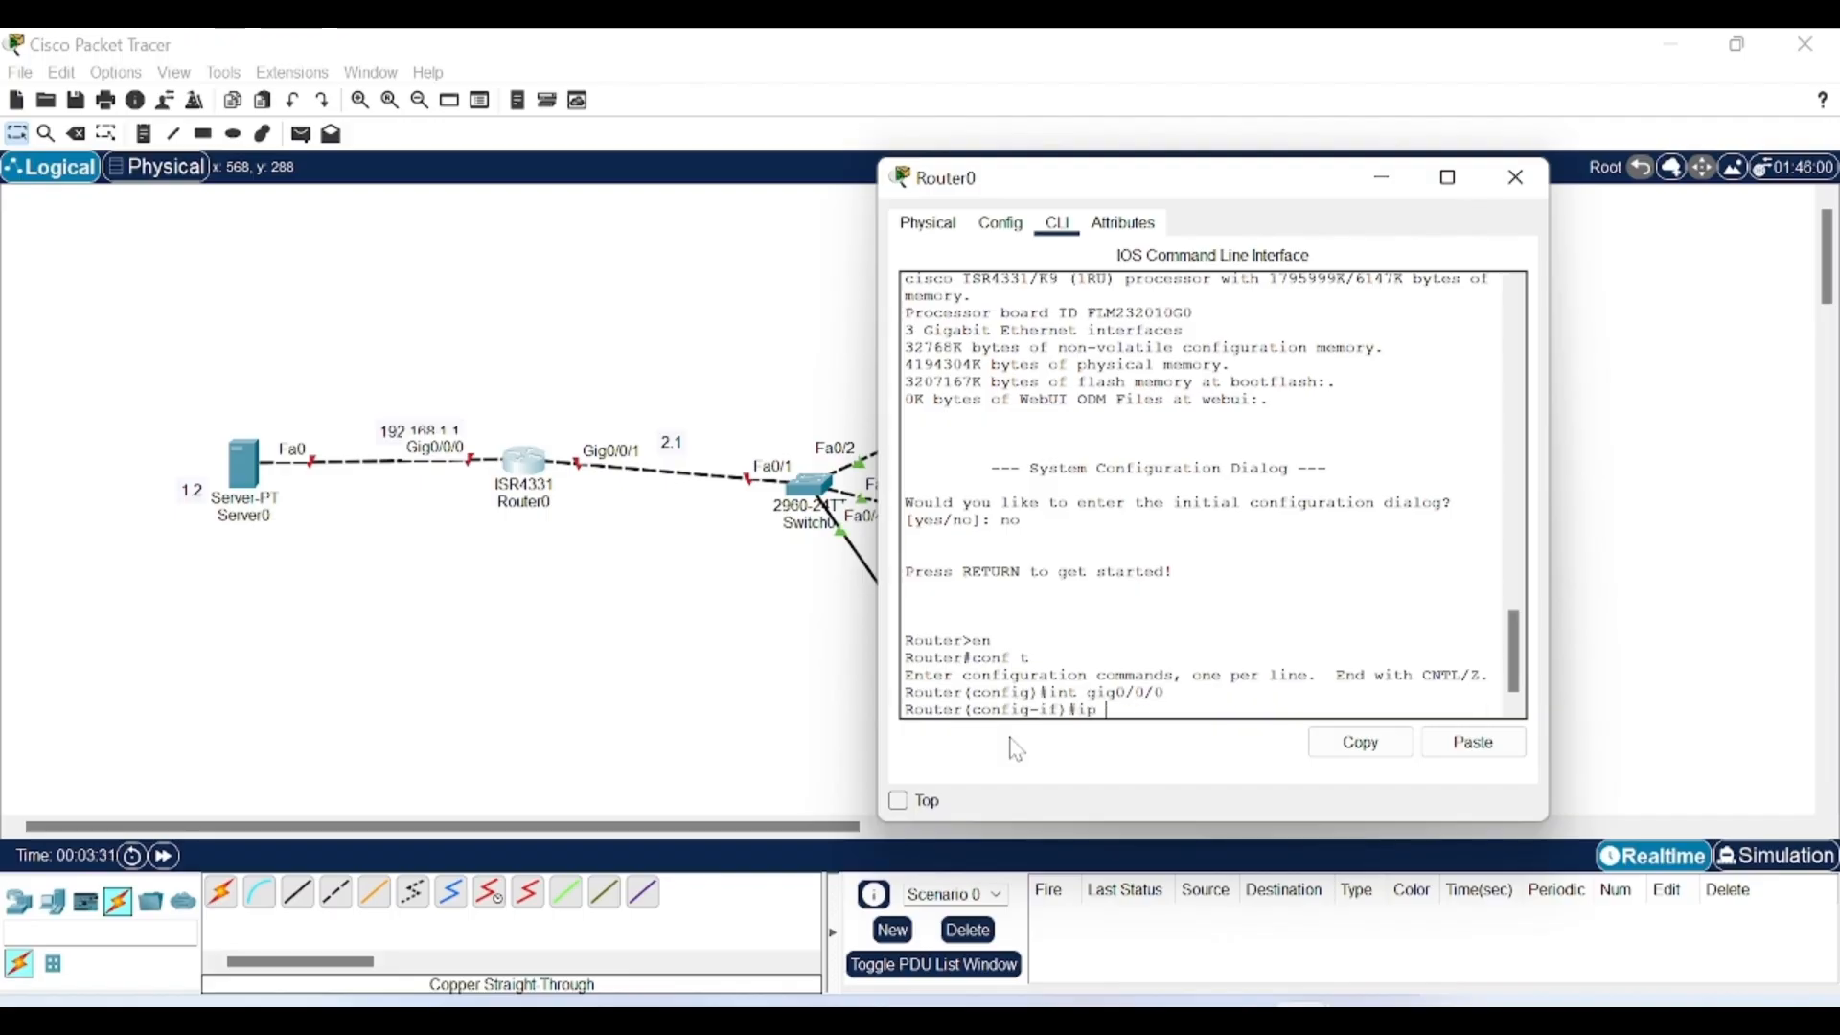
{"action": "type", "text": "add 192"}
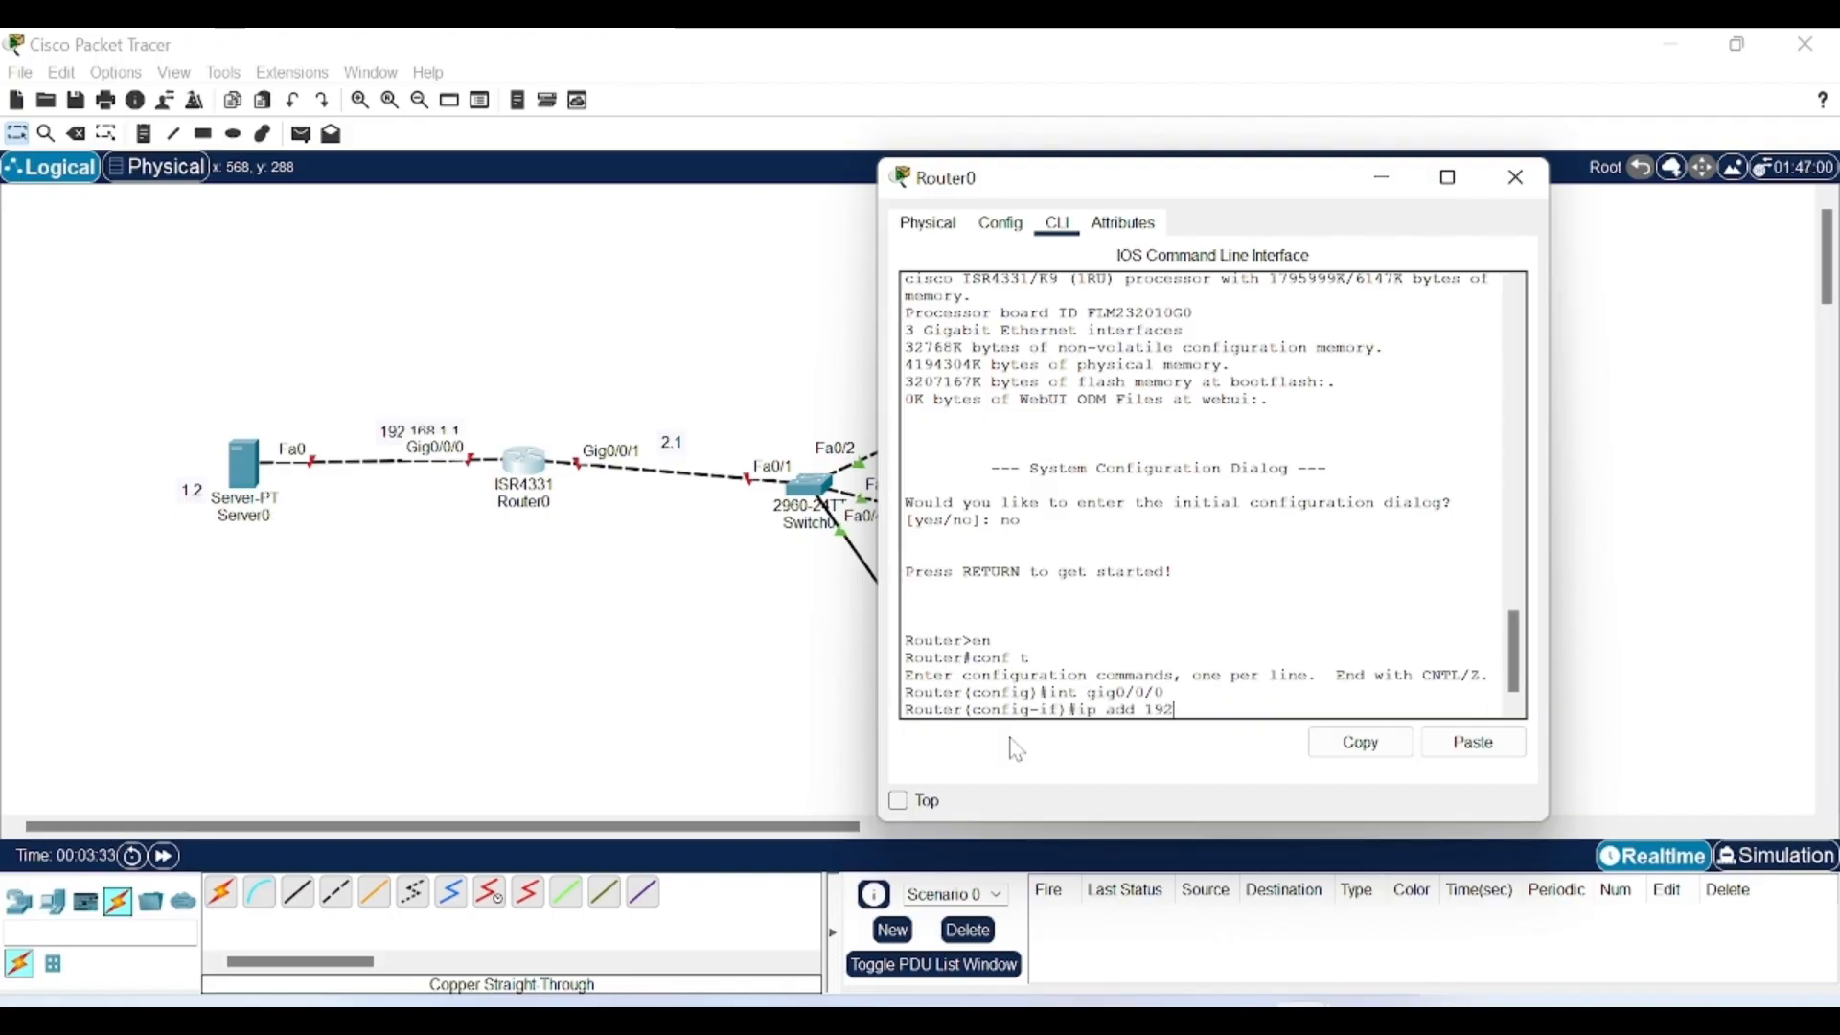
{"action": "type", "text": ".168.1.1"}
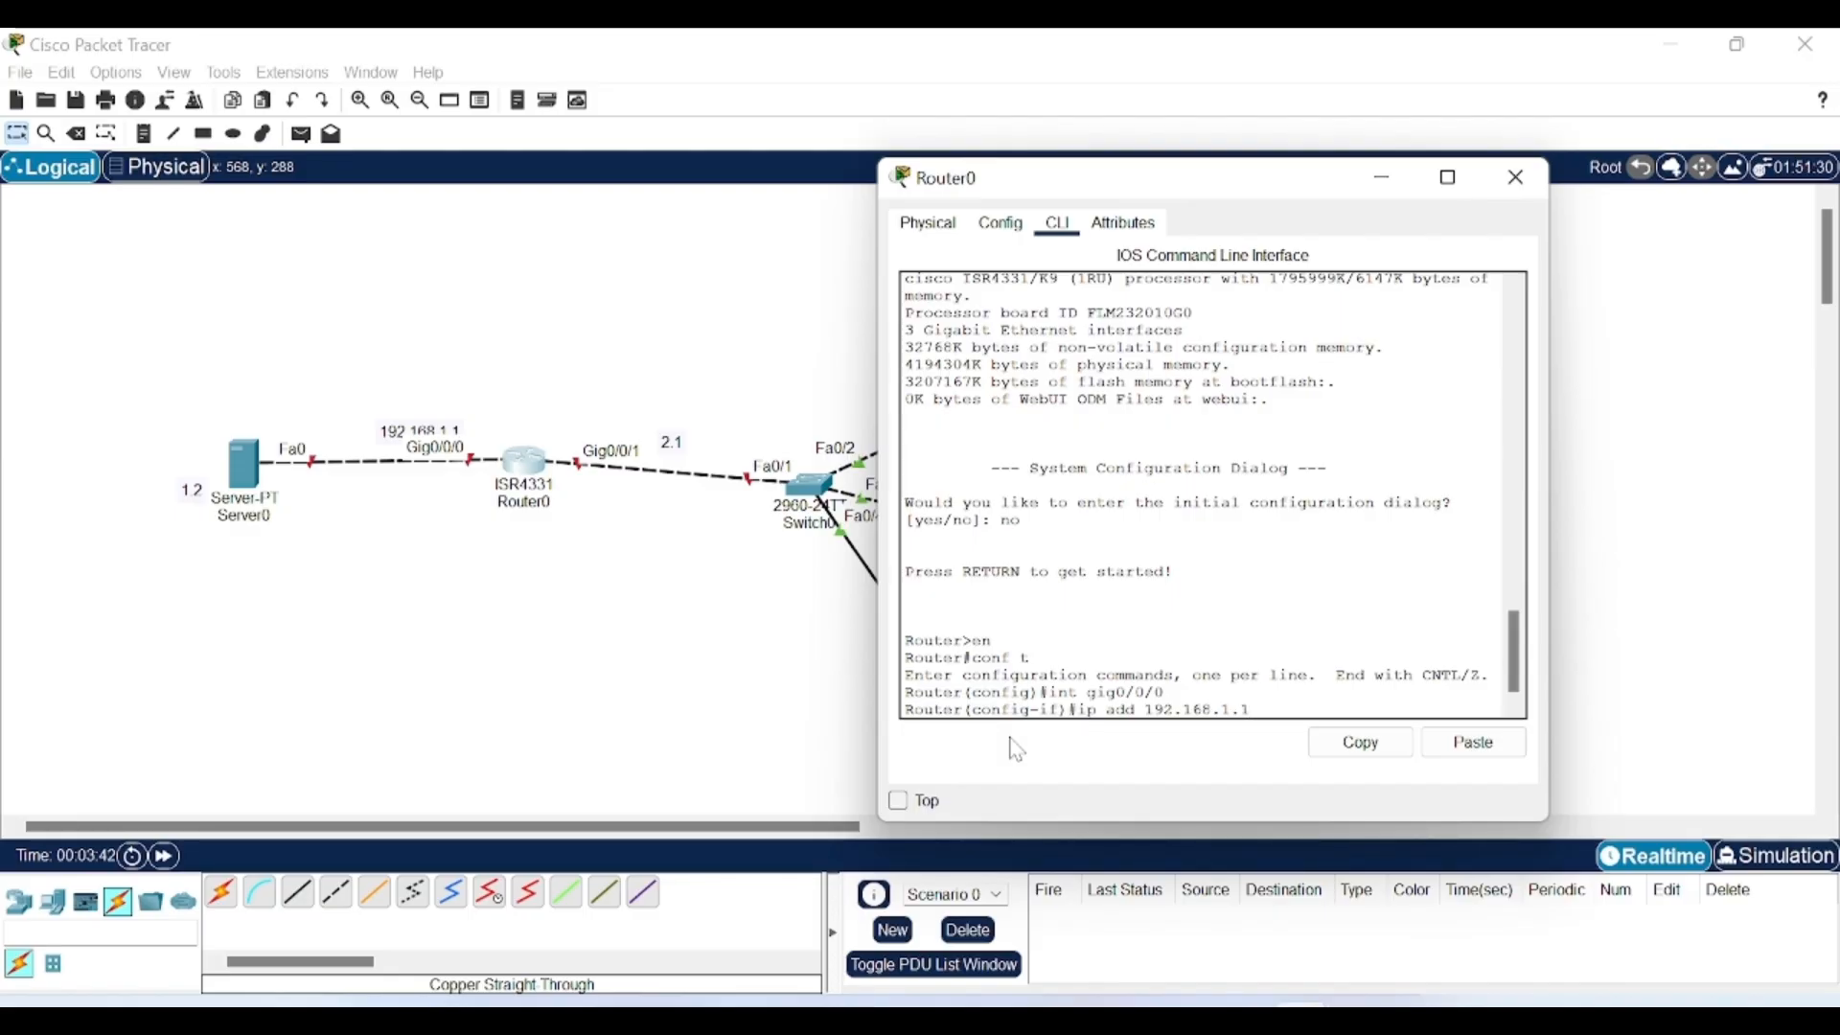
{"action": "key", "text": "Return"}
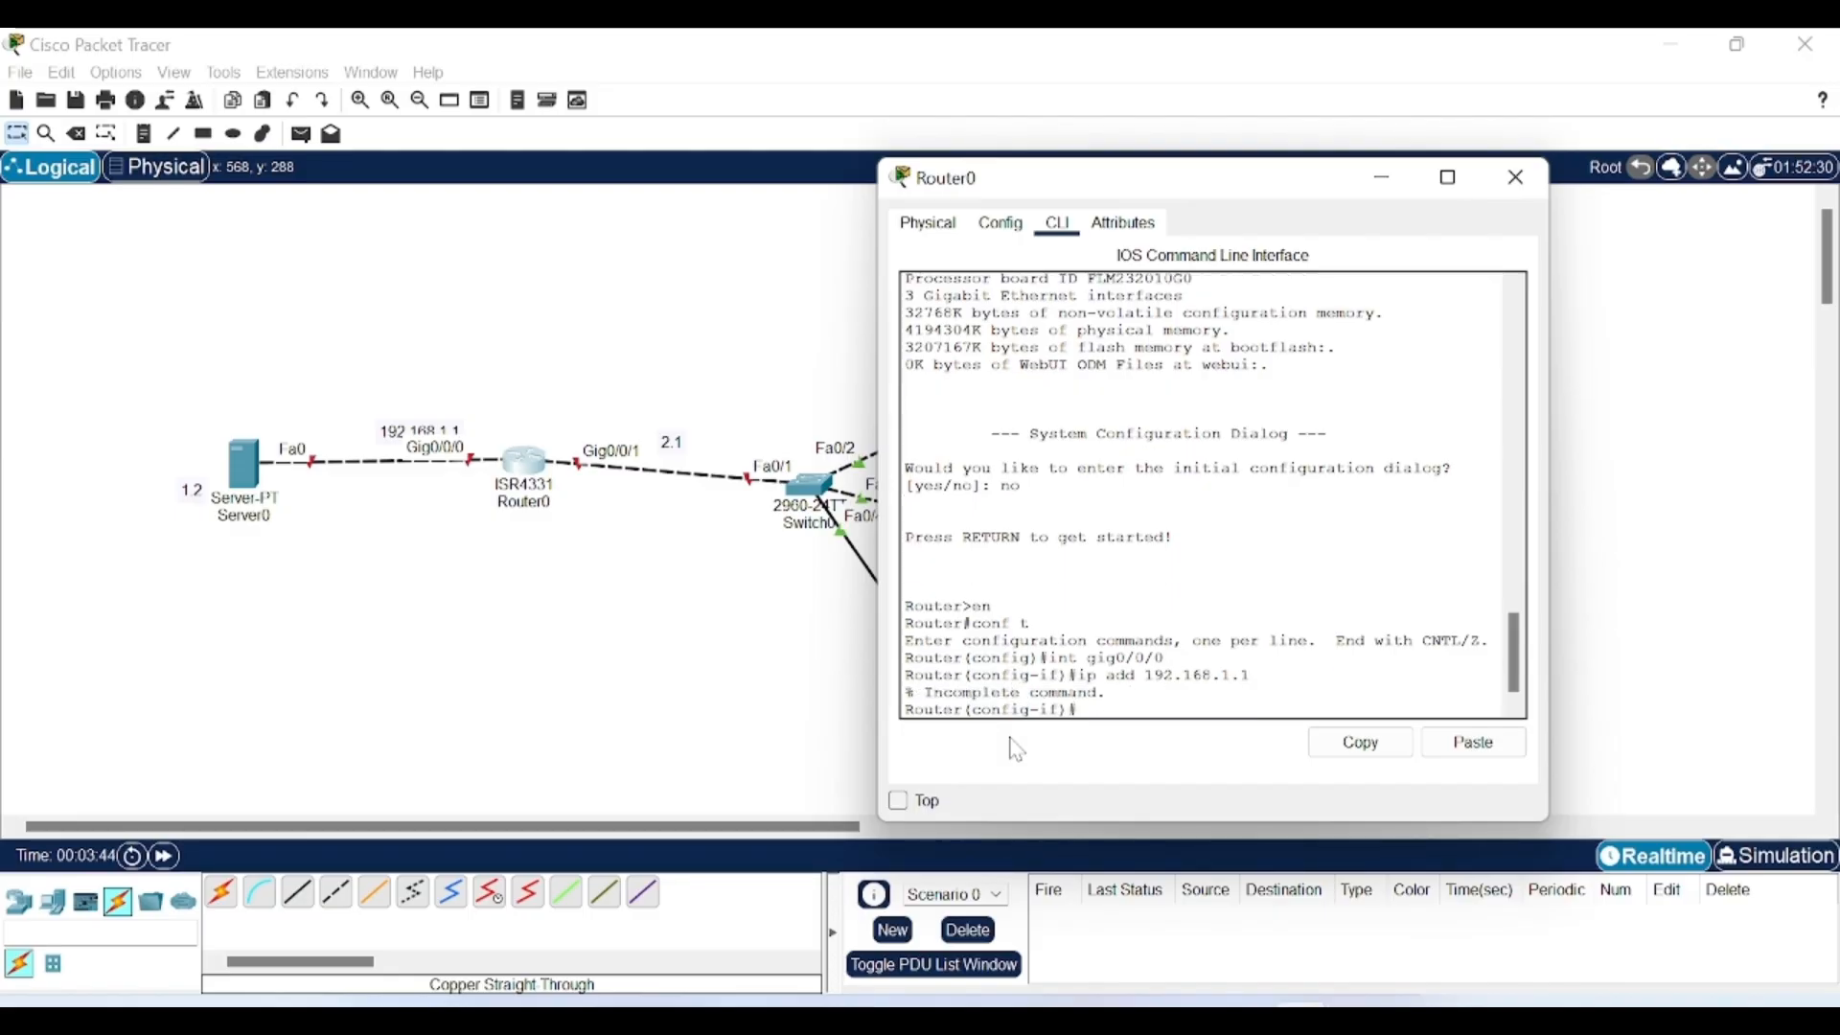
{"action": "type", "text": "ip add 192.1"}
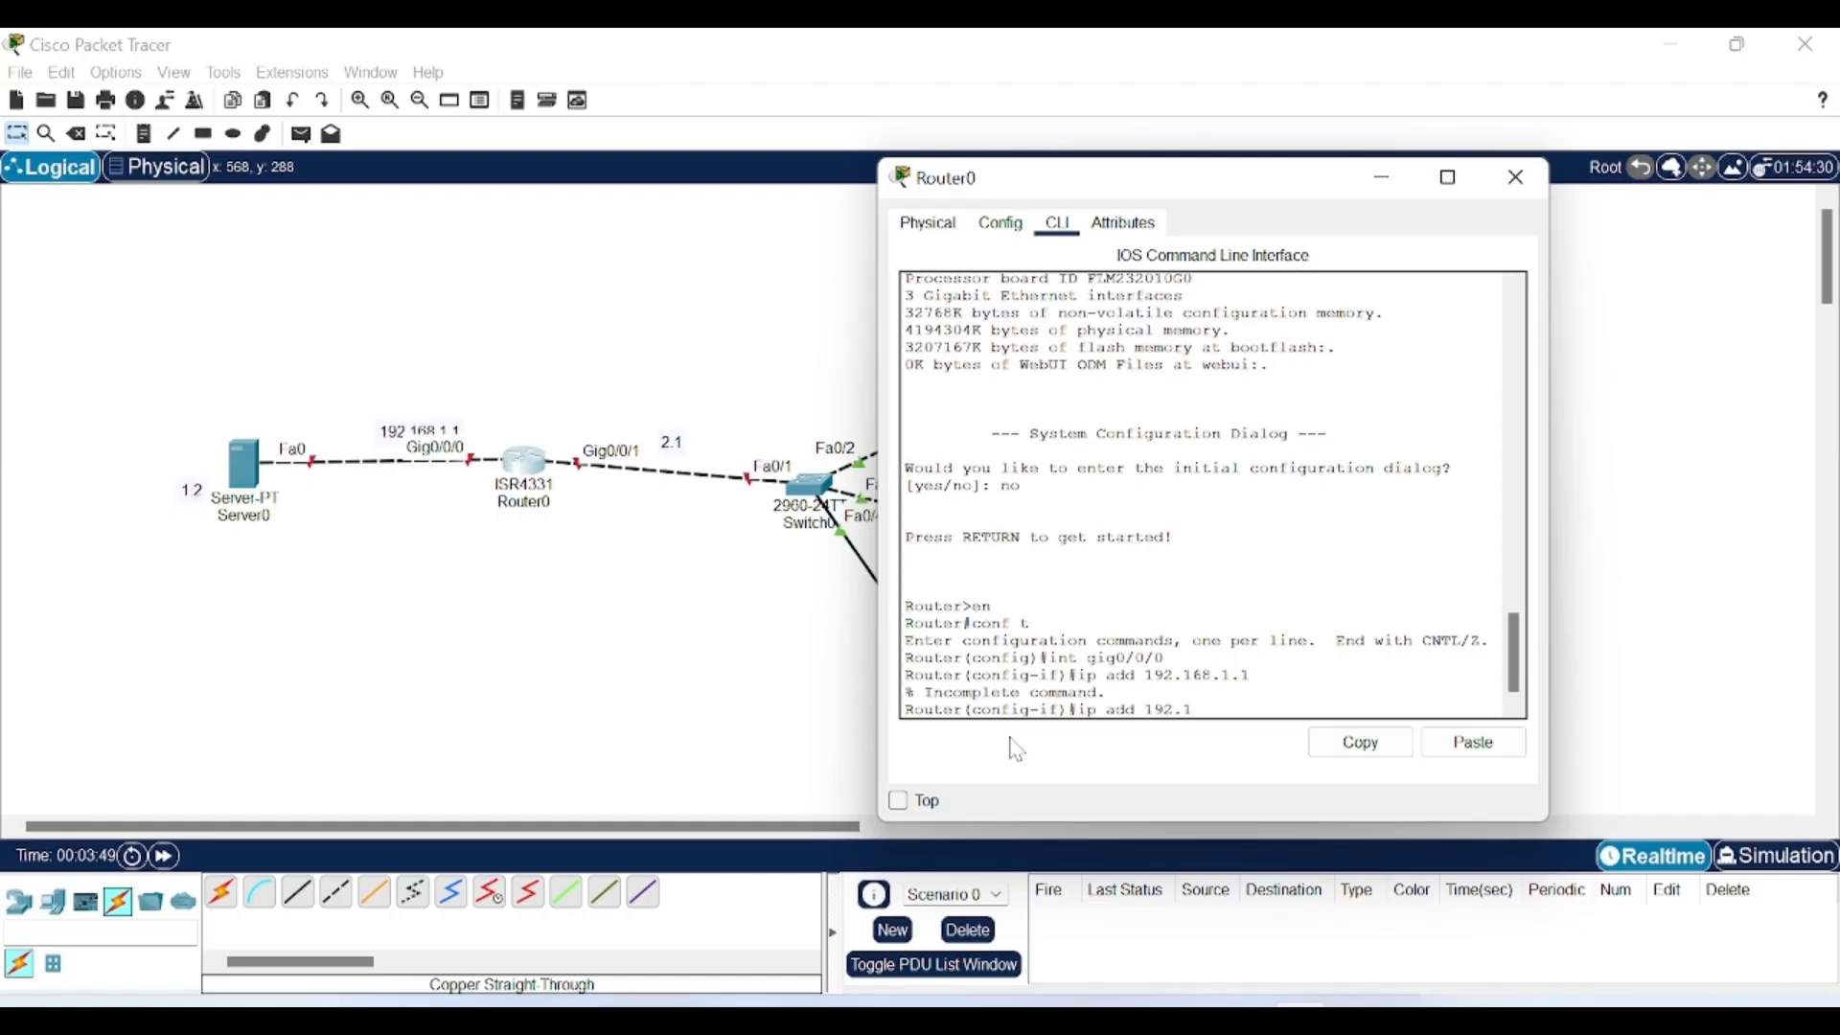
{"action": "type", "text": "68.1.1 2"}
{"action": "type", "text": "55.255.255.0"}
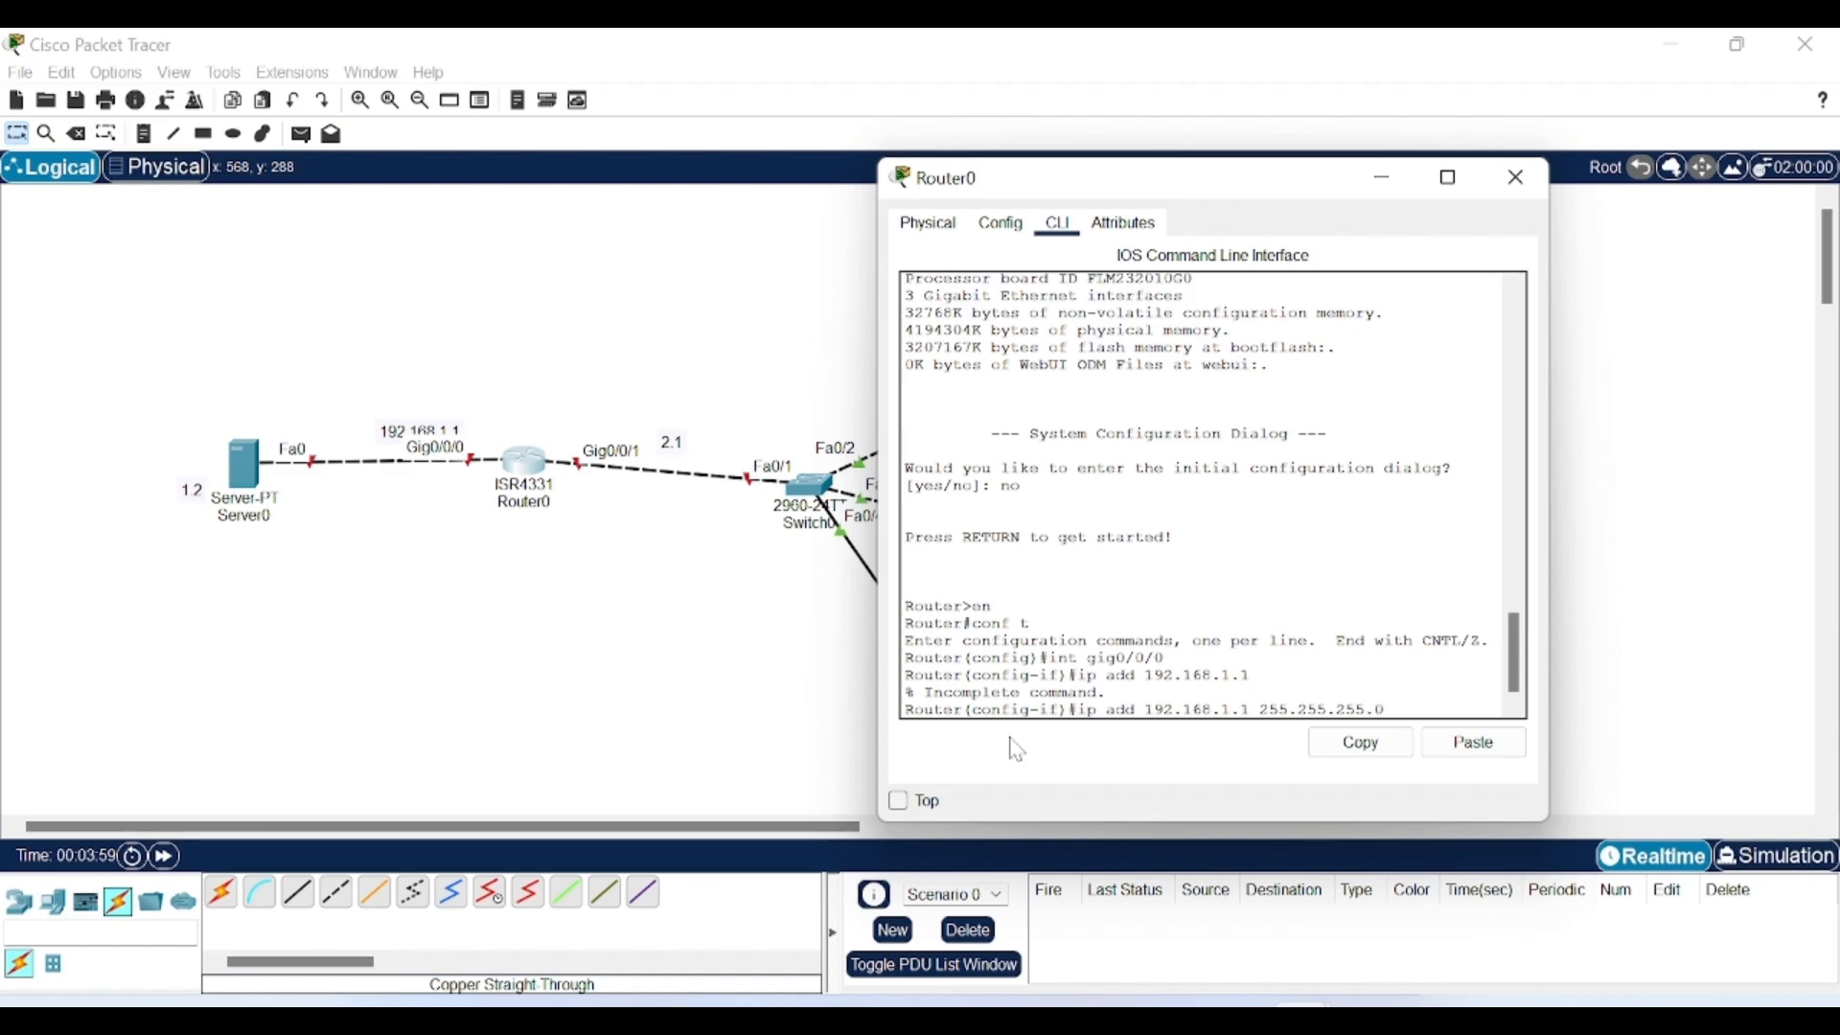
{"action": "key", "text": "Return"}
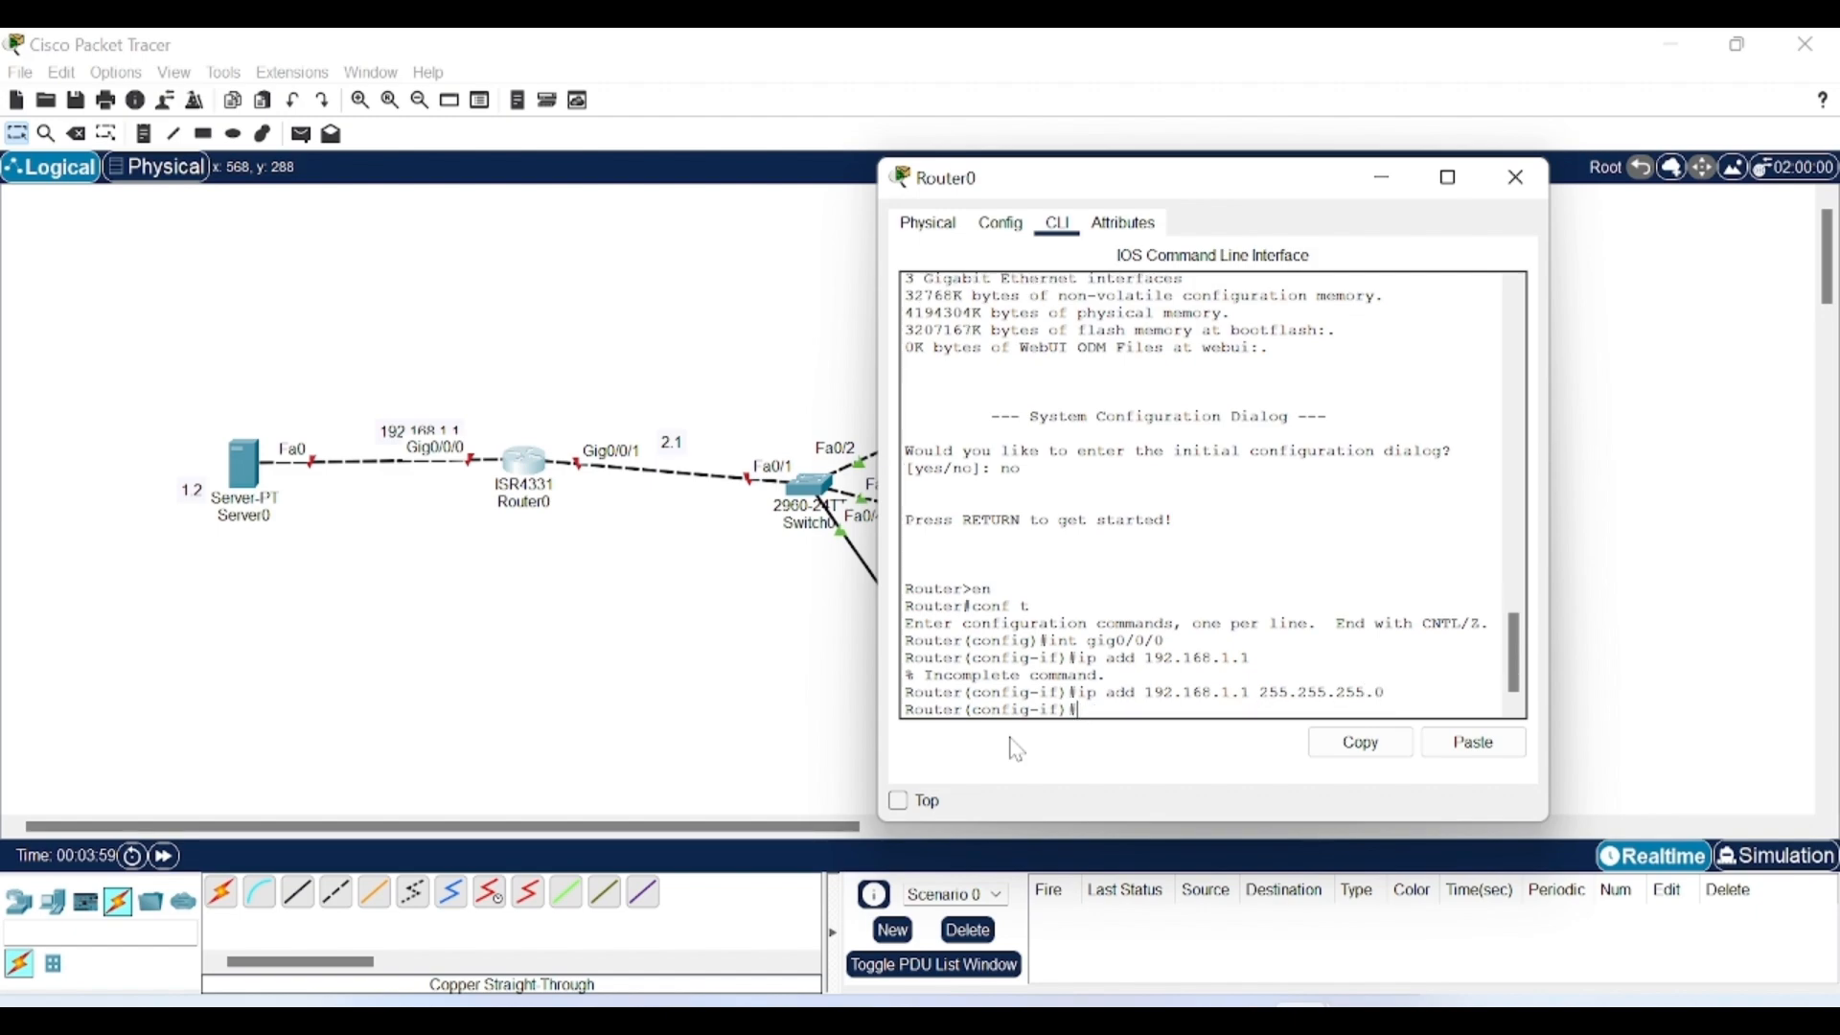
{"action": "type", "text": "no shut"}
{"action": "key", "text": "Return"}
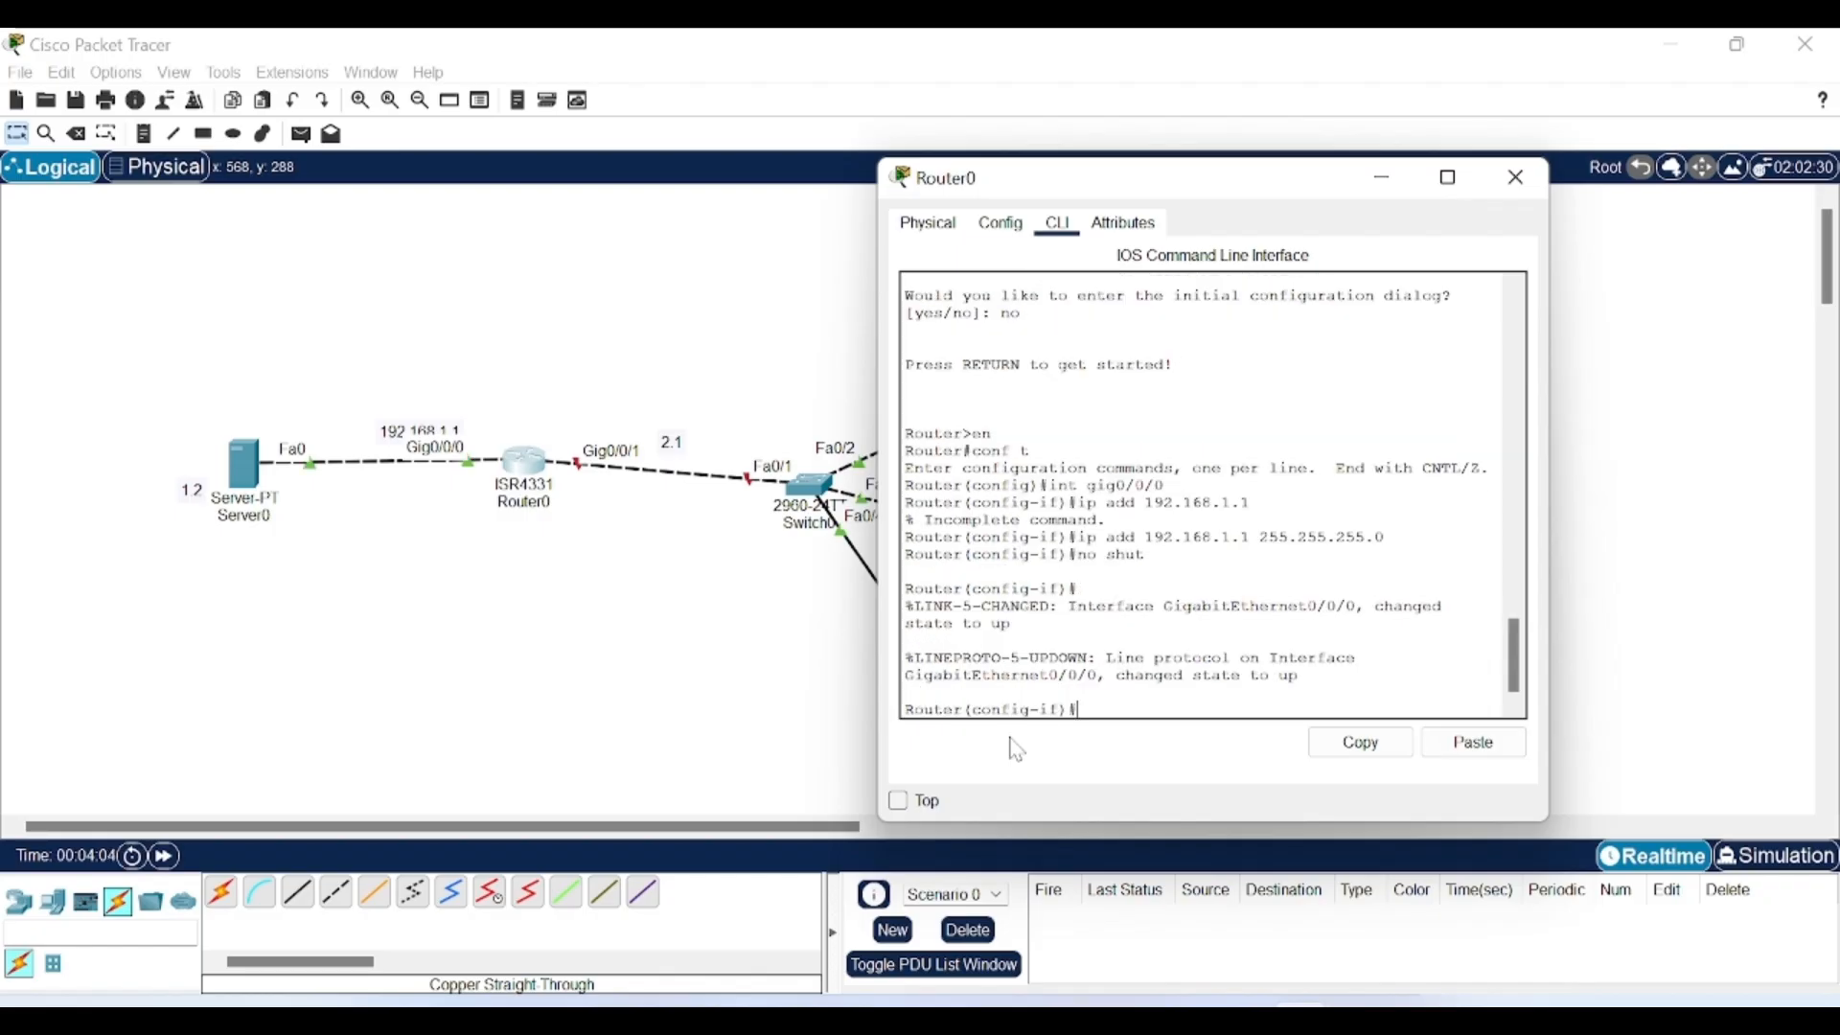
Set interface gig0/0/1 to 192.168.2.1 255.255.255.0, run no shut, then exit.
{"action": "type", "text": "exit"}
{"action": "key", "text": "Return"}
{"action": "type", "text": "int gig"}
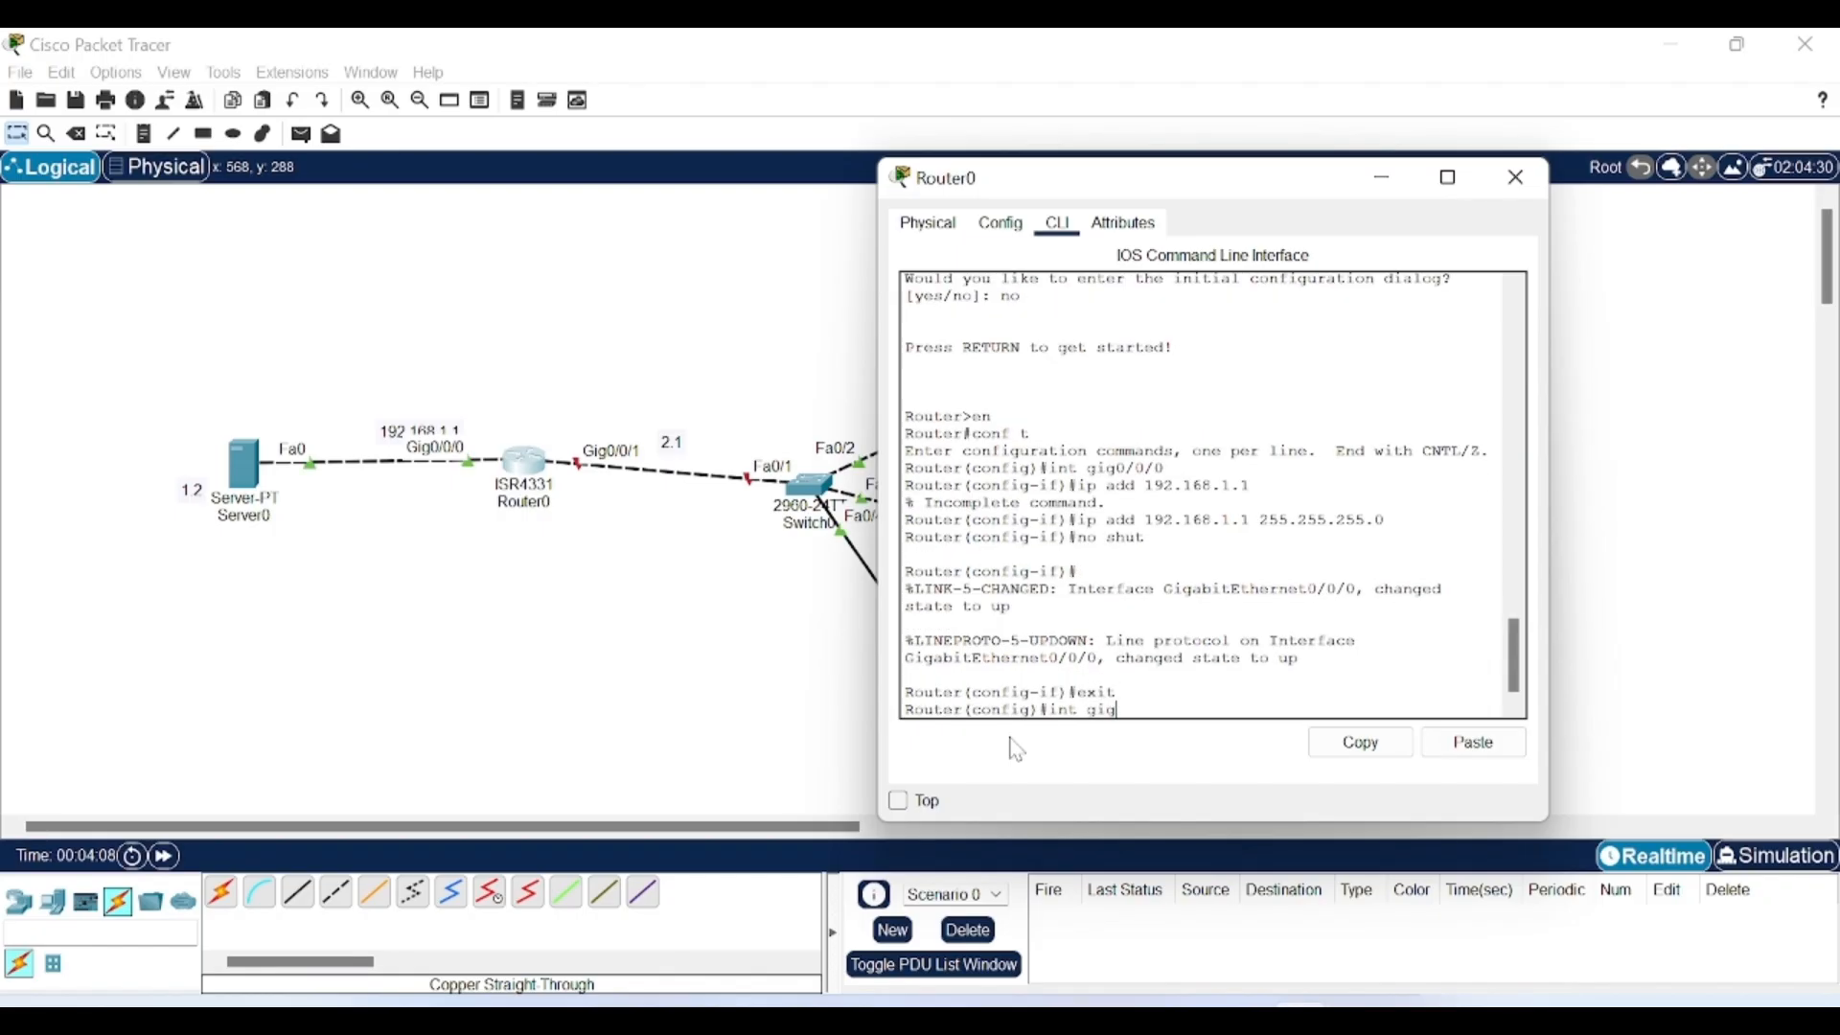
{"action": "type", "text": "0/0/1"}
{"action": "key", "text": "Return"}
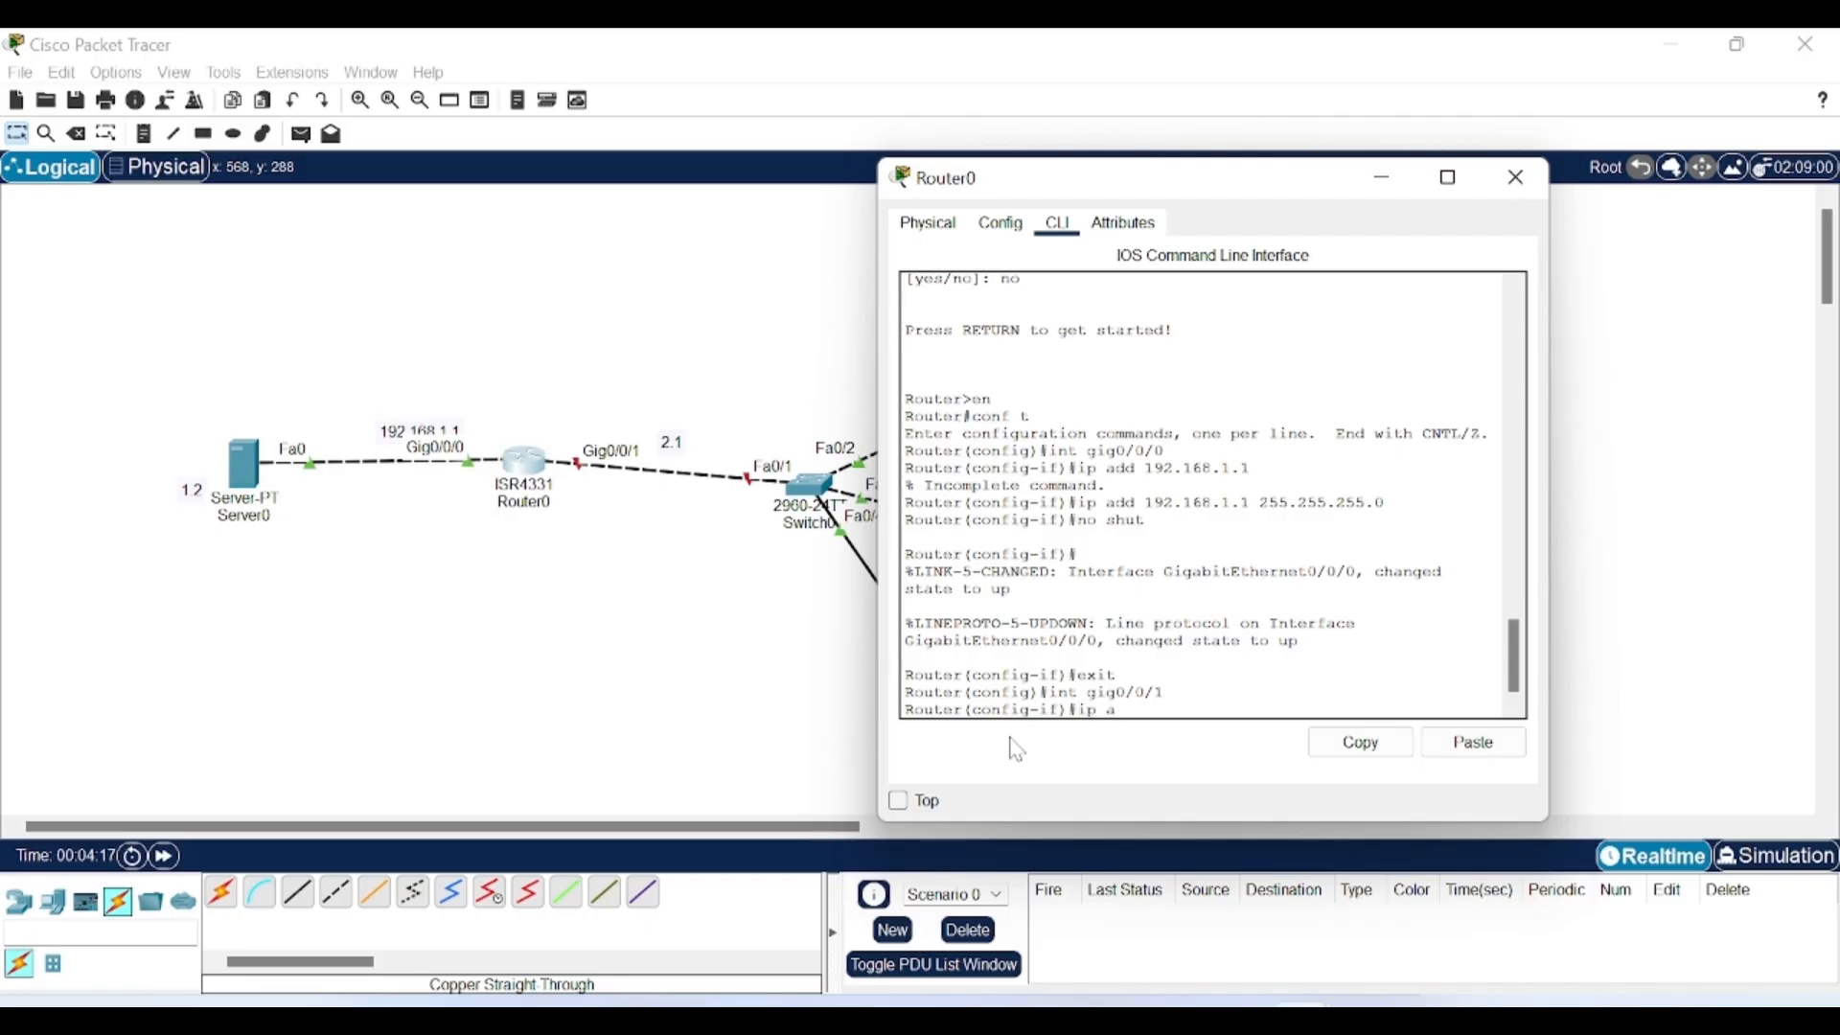
{"action": "type", "text": "ip add 192.16"}
{"action": "key", "text": "BackSpace"}
{"action": "type", "text": "68"}
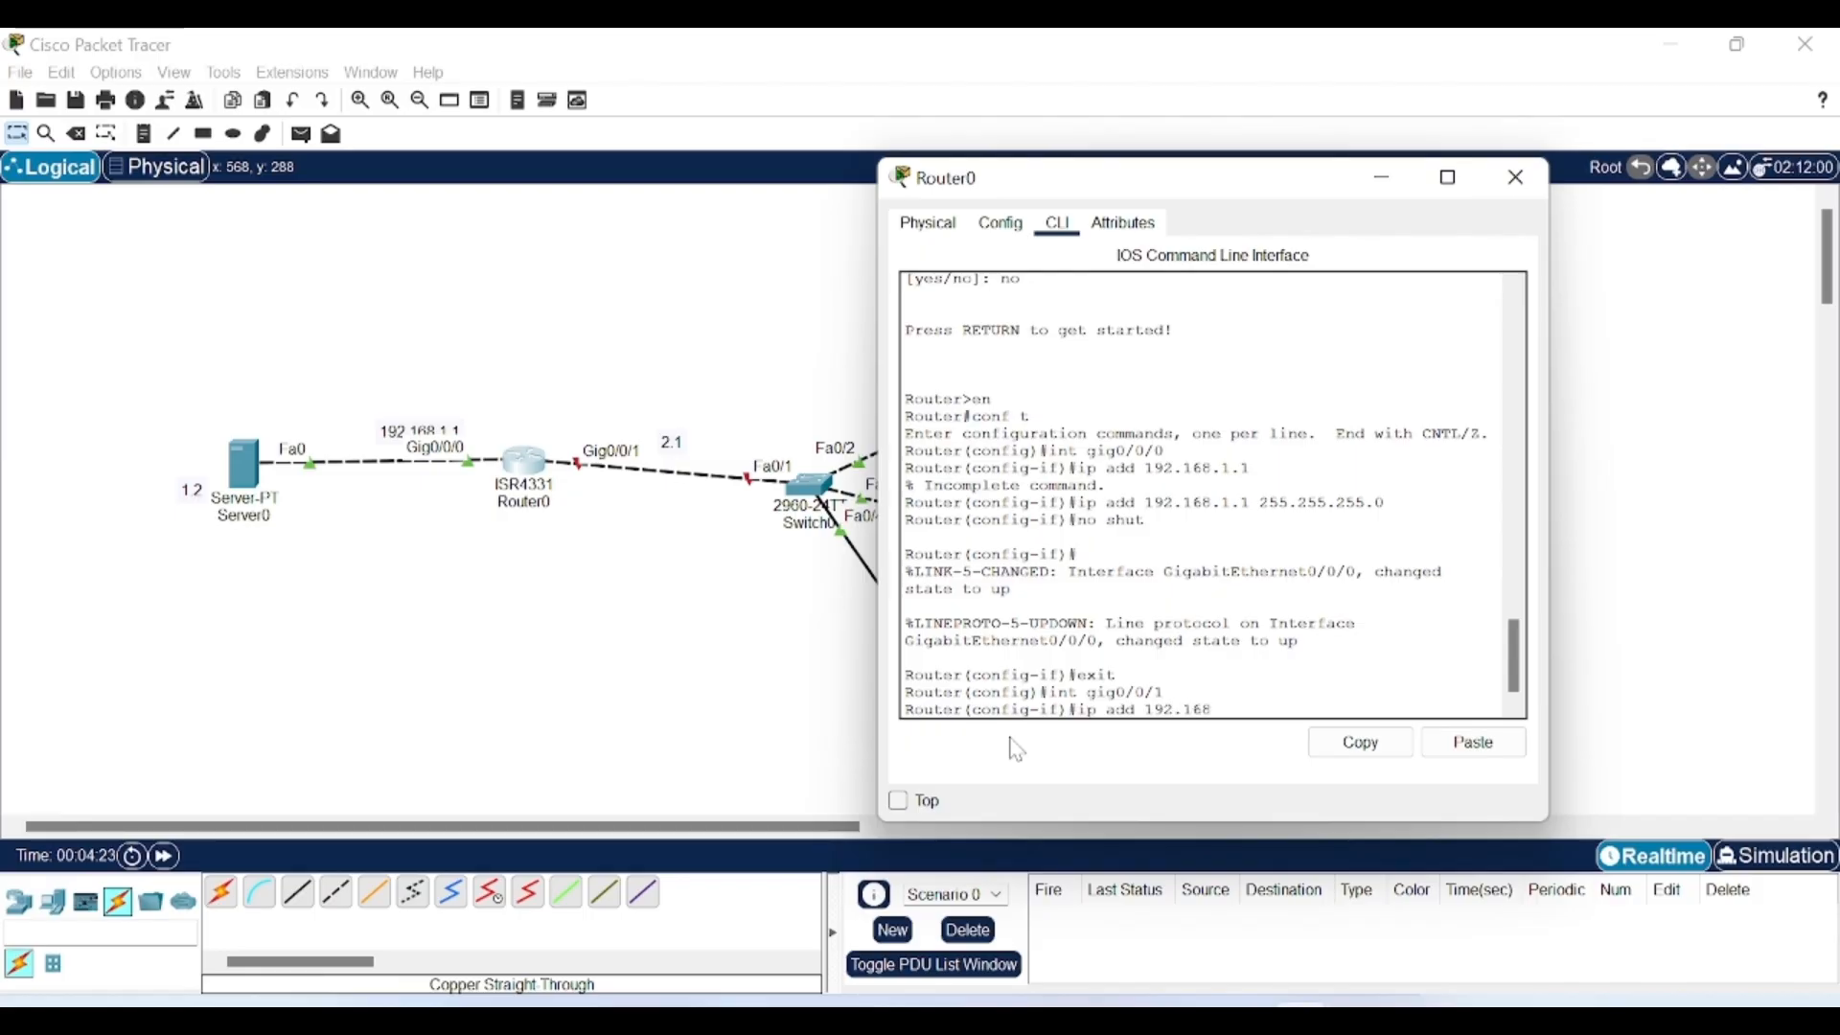
{"action": "type", "text": ".2.1 255.255.255"}
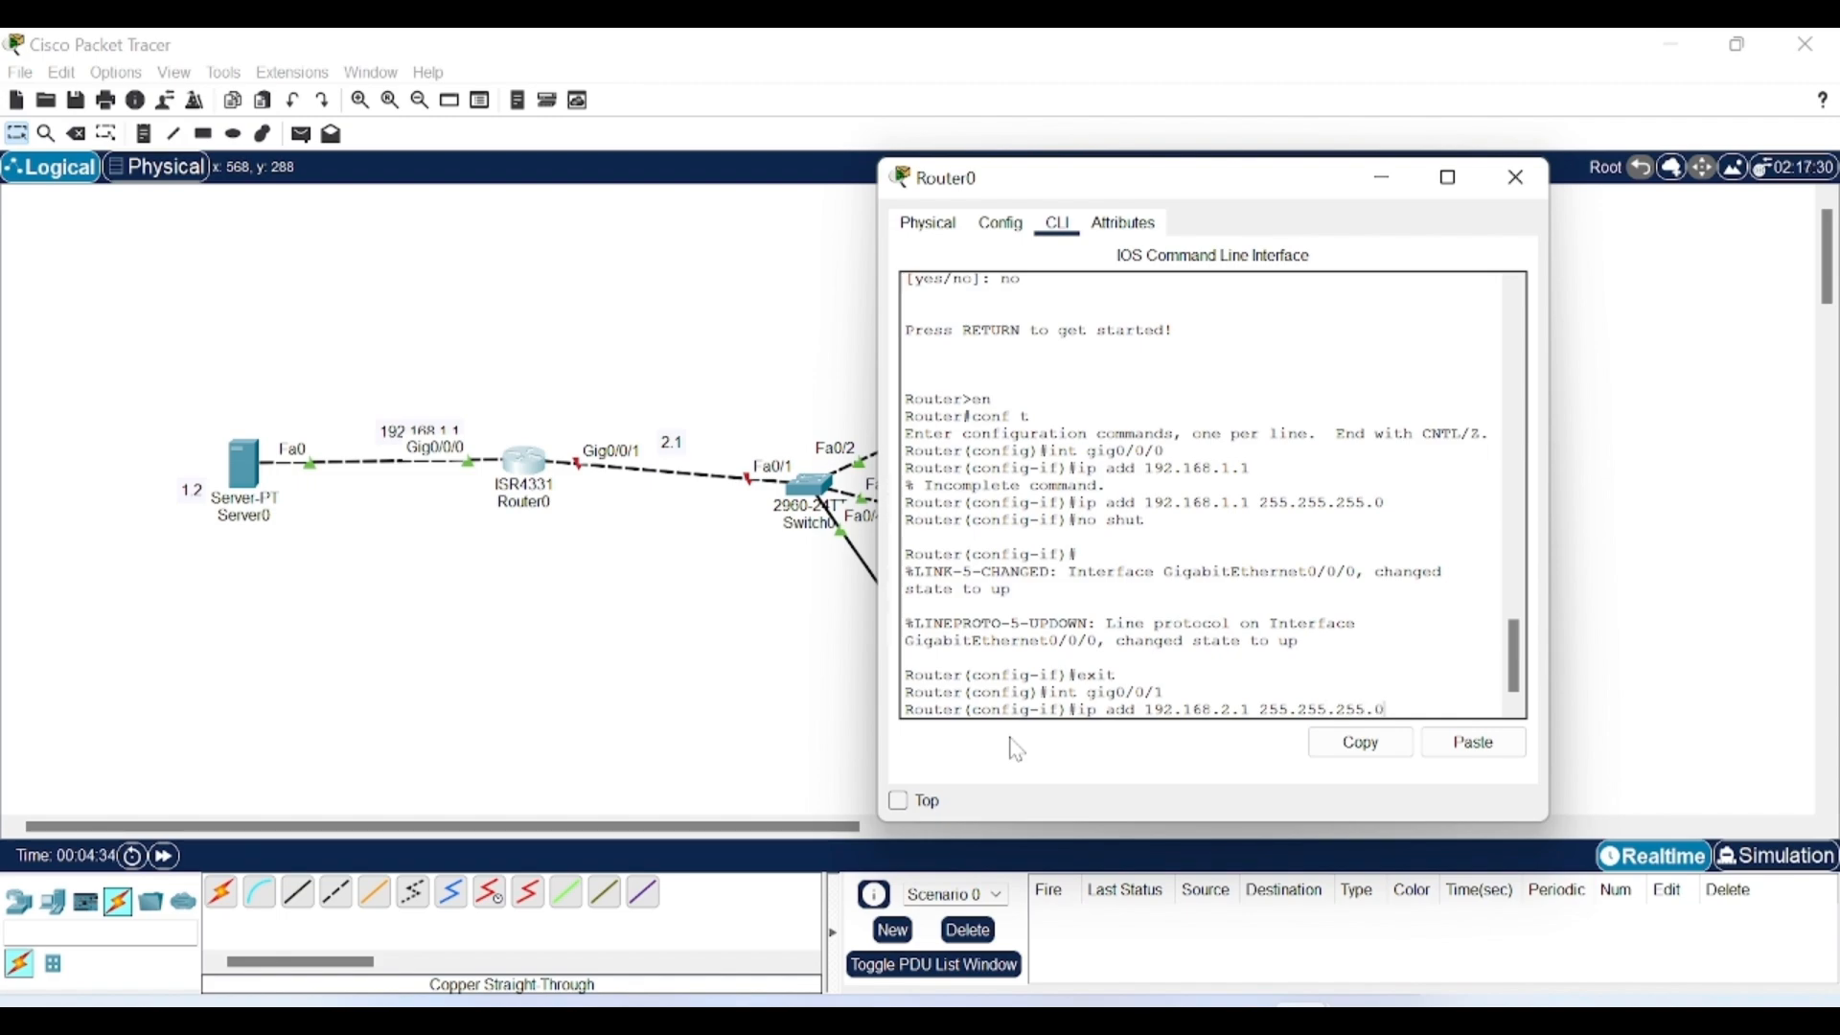
{"action": "type", "text": ".0"}
{"action": "key", "text": "Return"}
{"action": "type", "text": "no shut"}
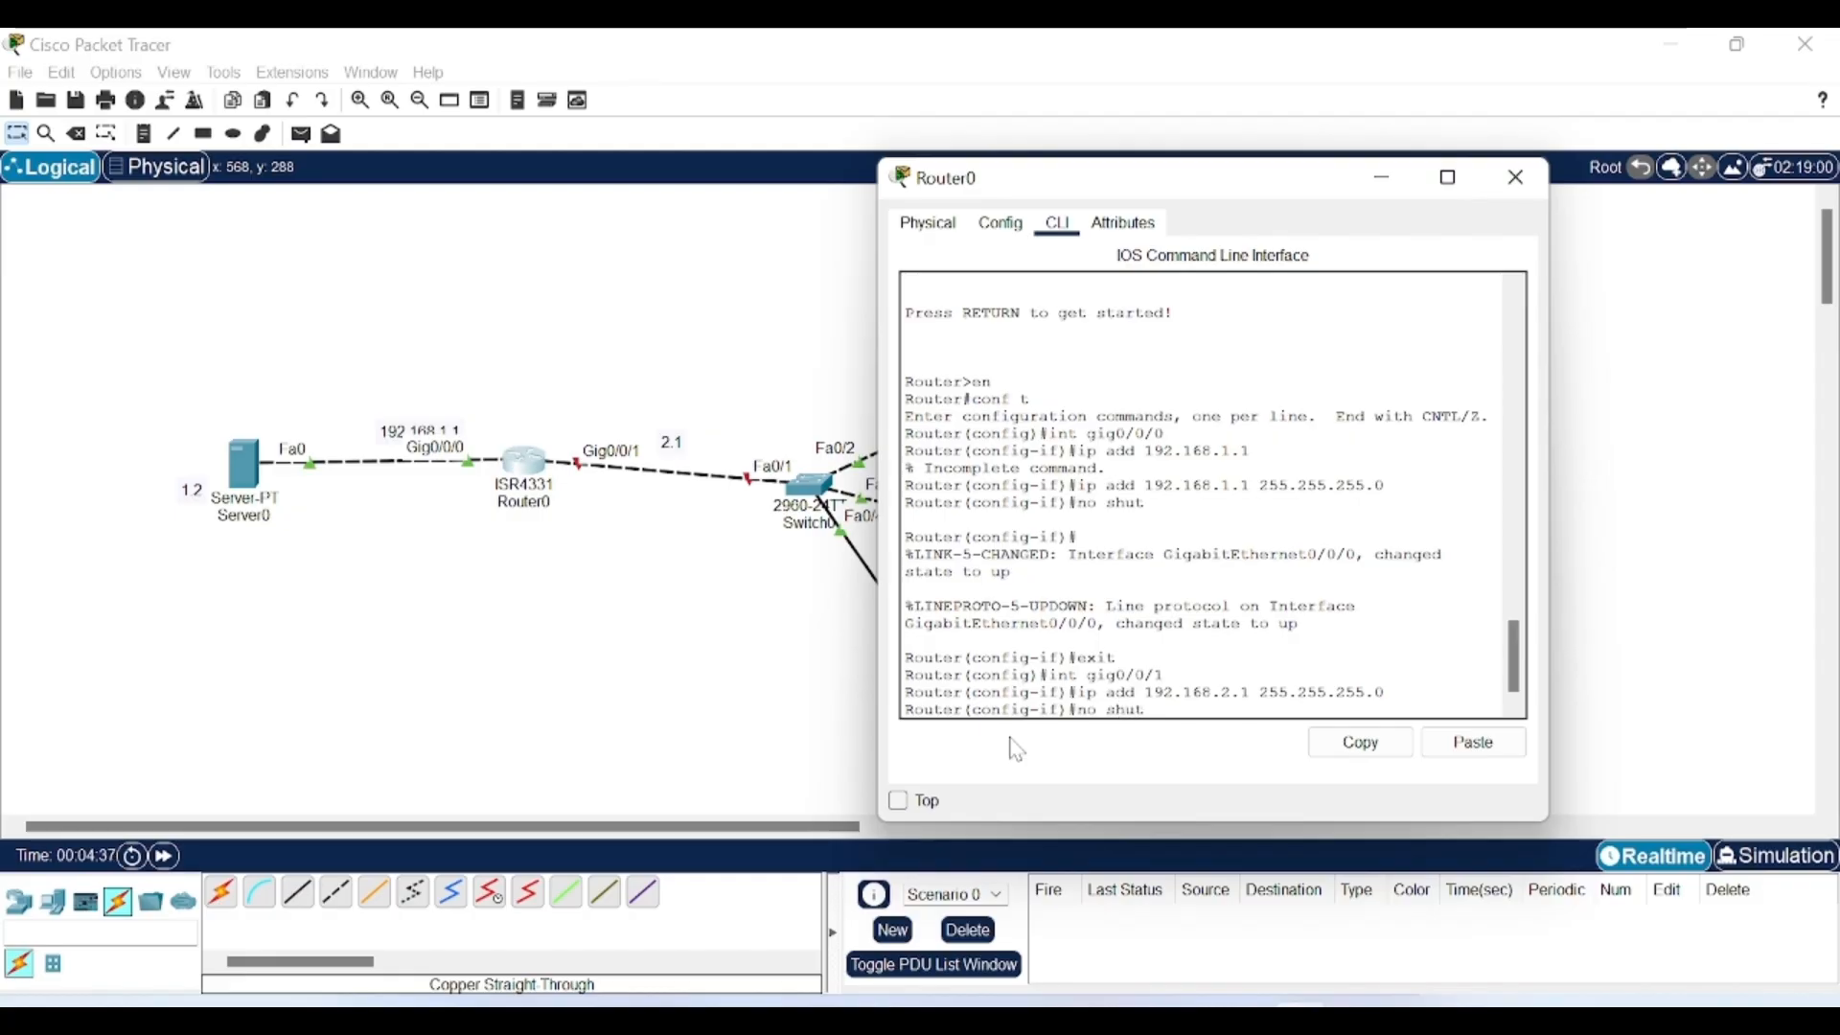
{"action": "key", "text": "Return"}
{"action": "type", "text": "ex"}
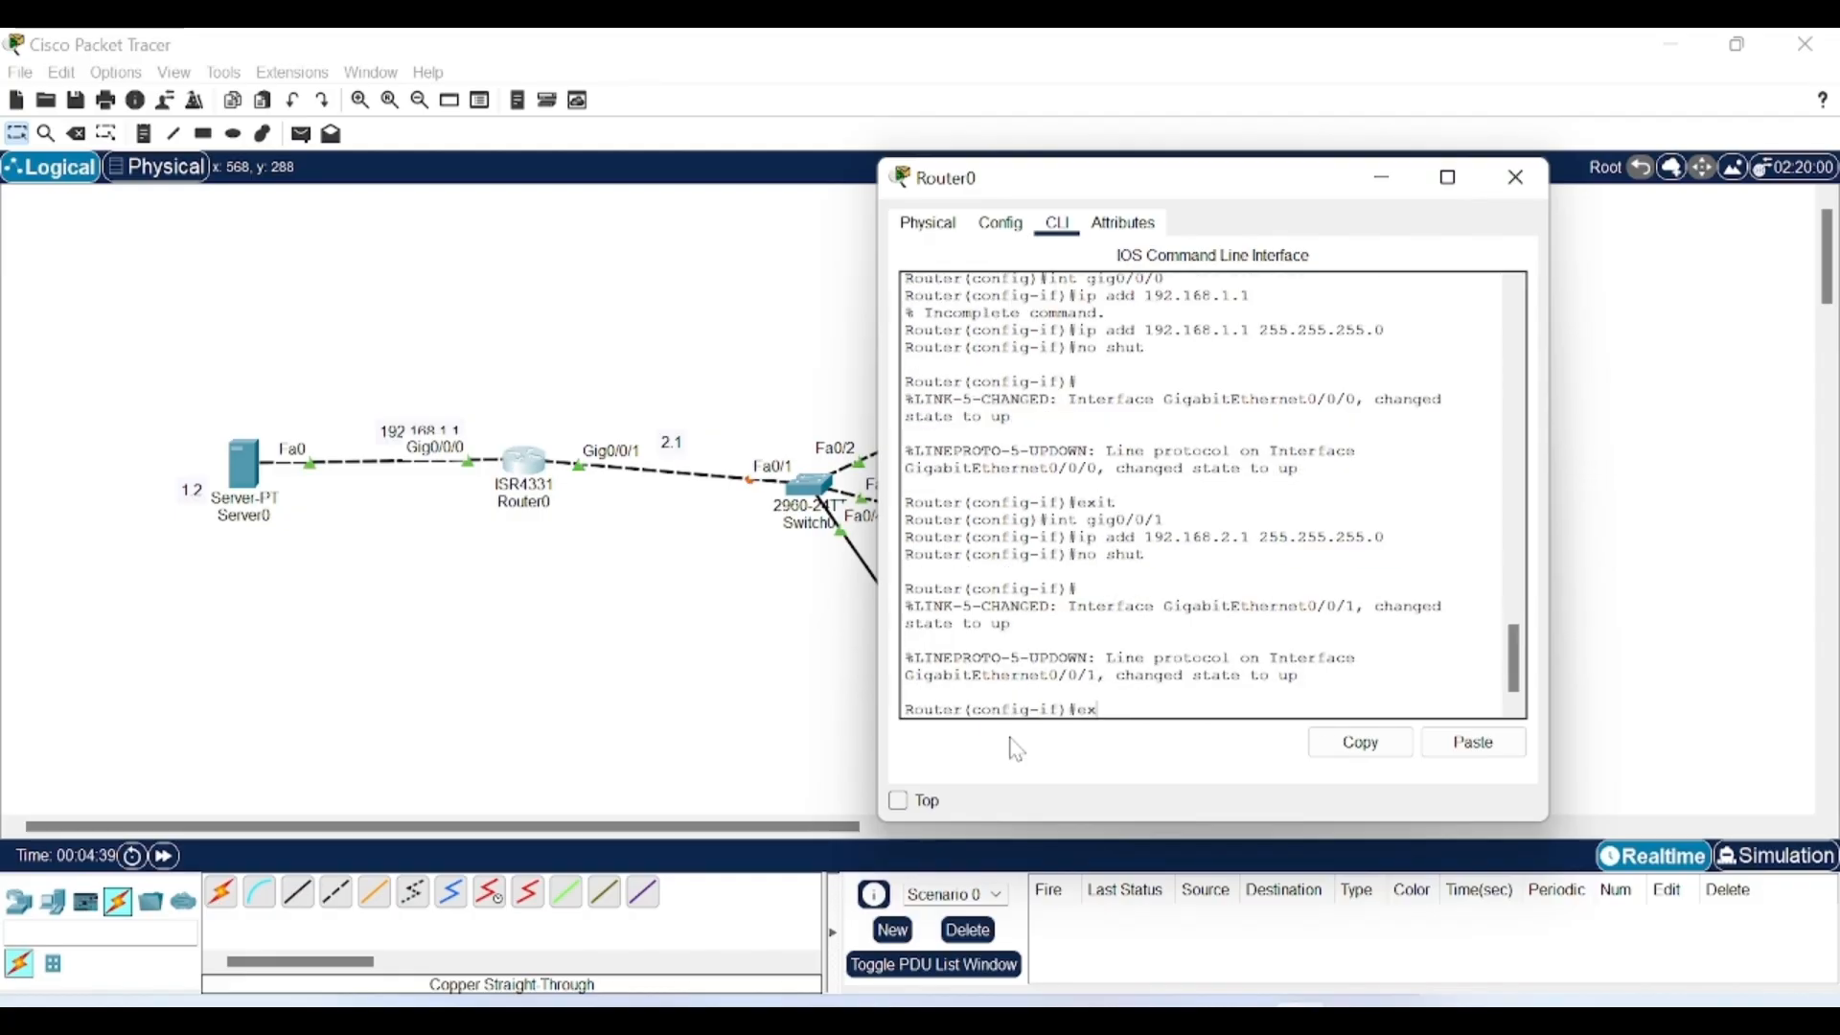
{"action": "type", "text": "it"}
{"action": "key", "text": "Return"}
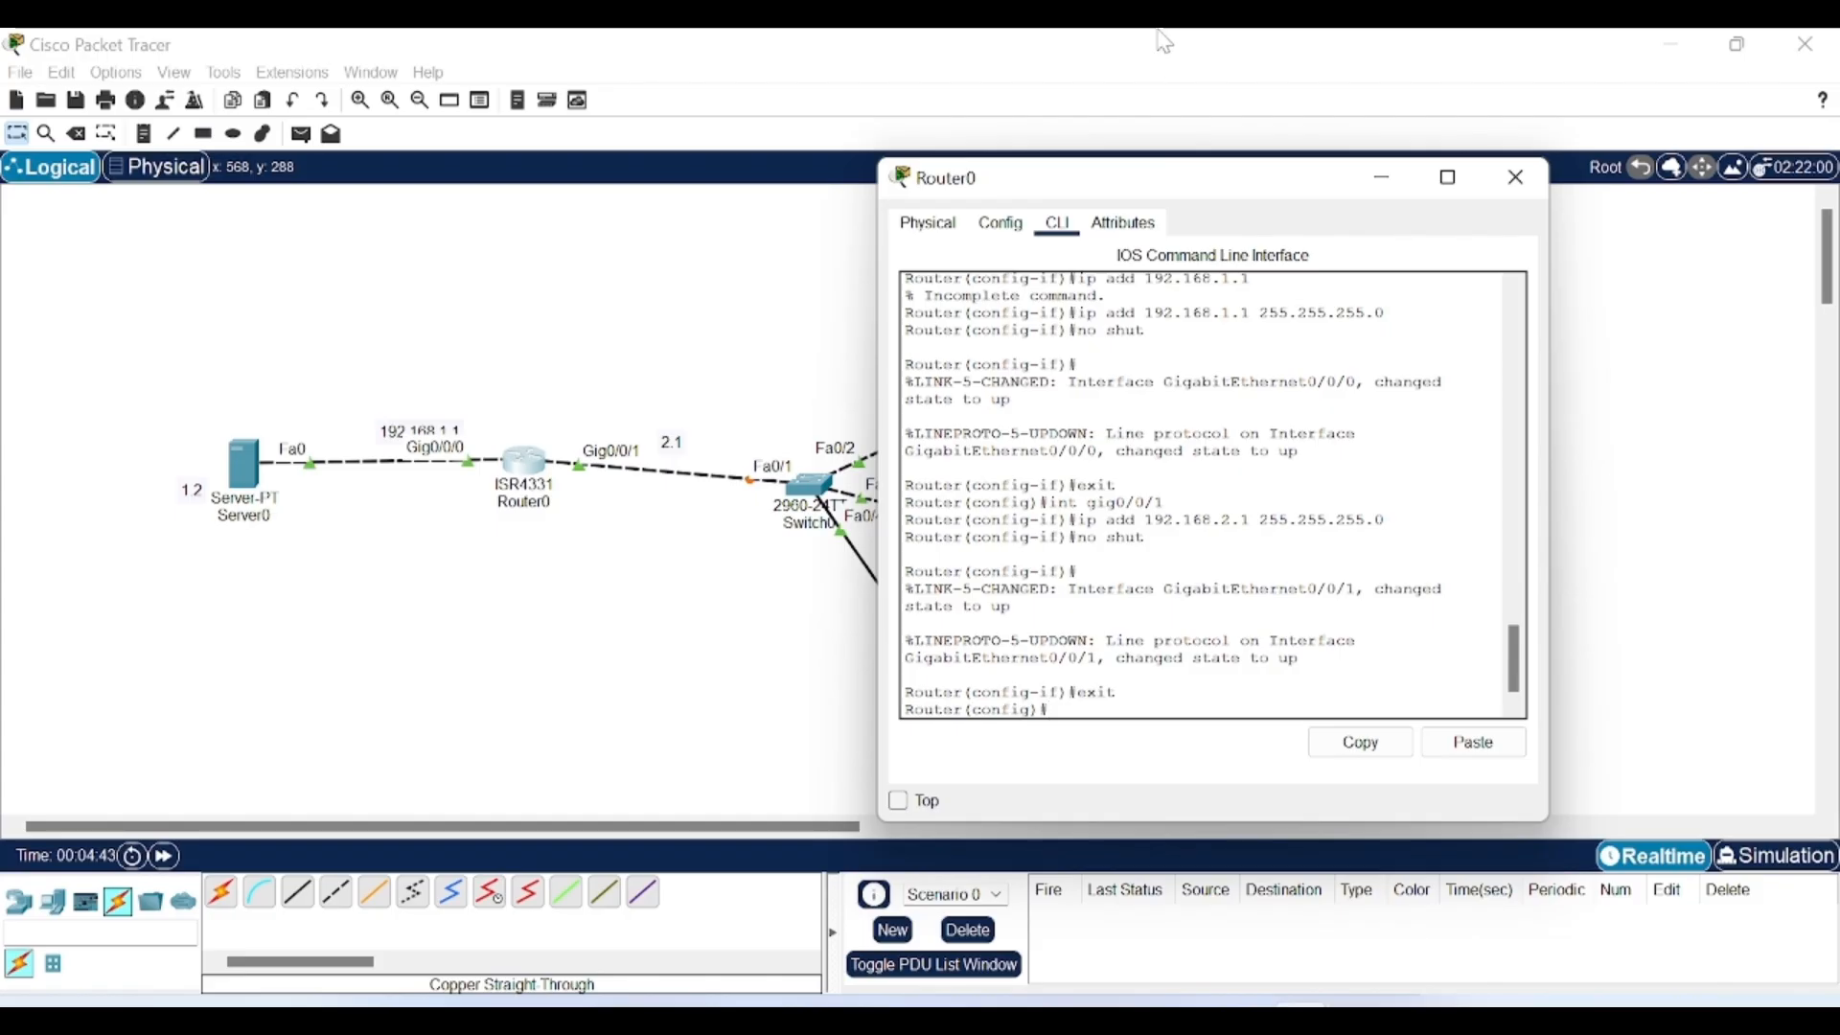
Set Server0's IPv4 to 192.168.1.2, mask 255.255.255.0, gateway 192.168.1.1.
{"action": "left_click", "coordinate": [1391, 182]}
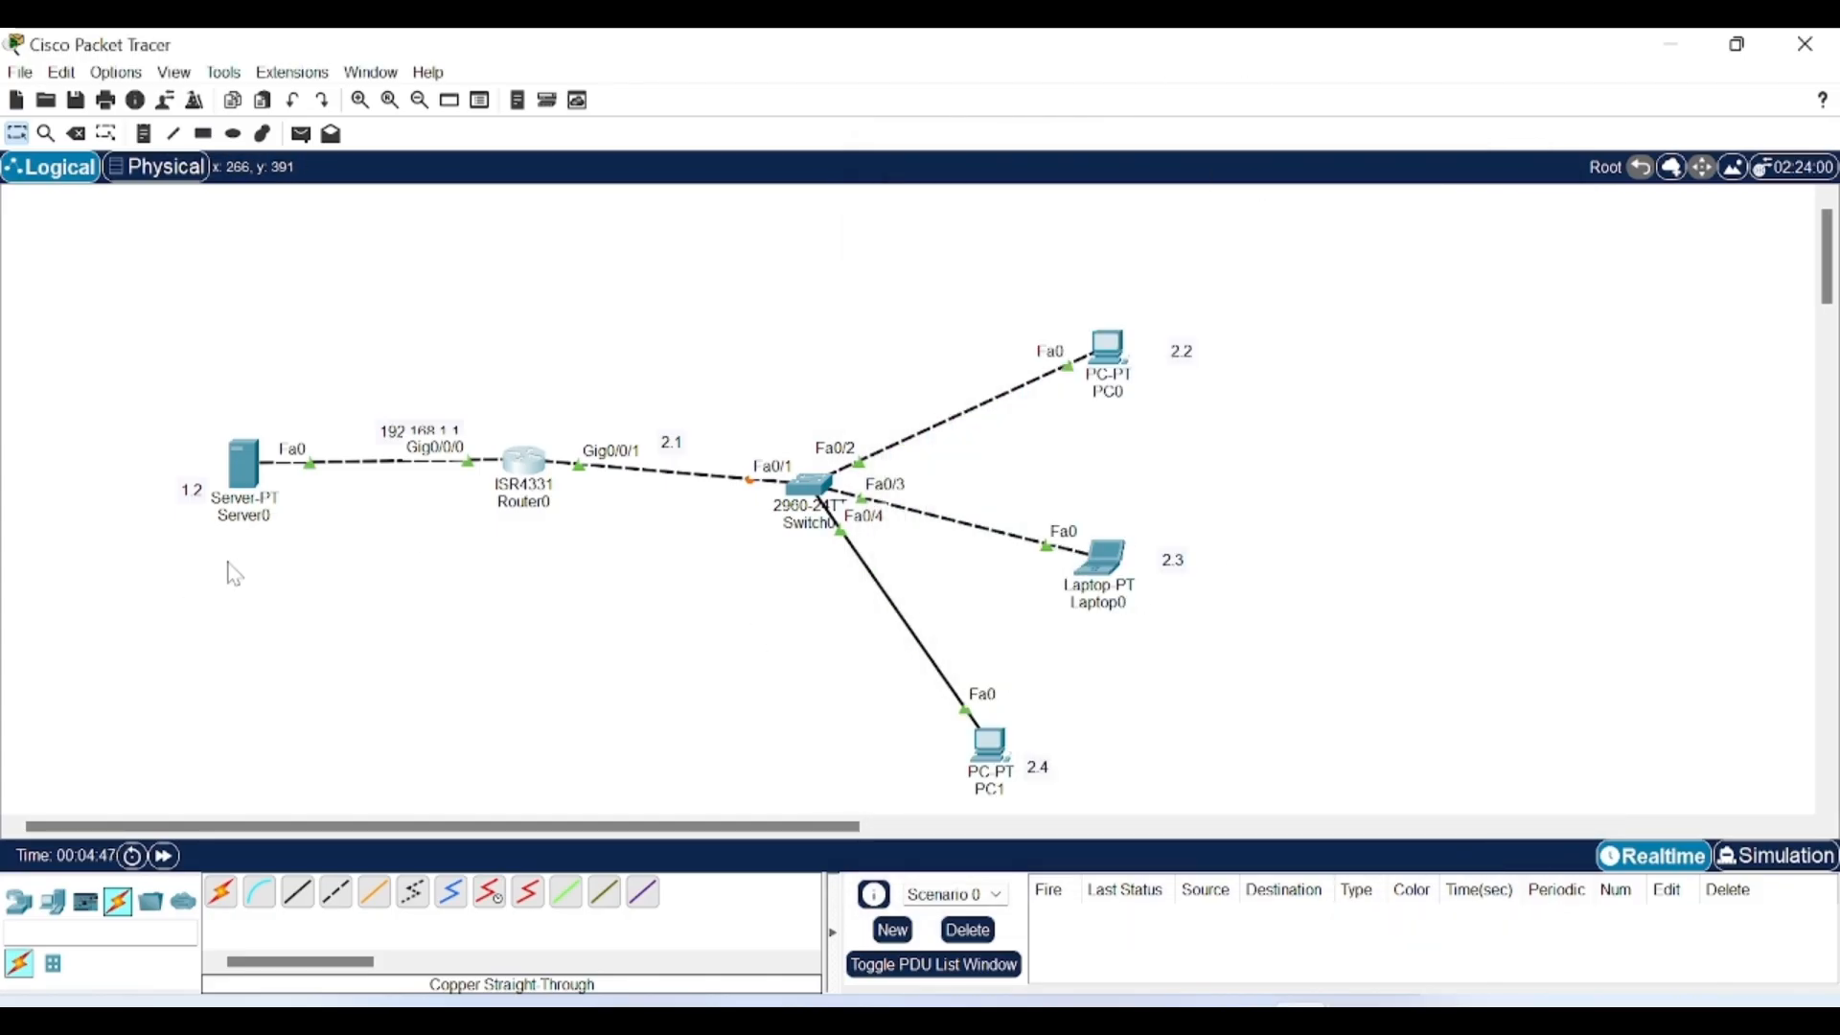
{"action": "left_click", "coordinate": [242, 474]}
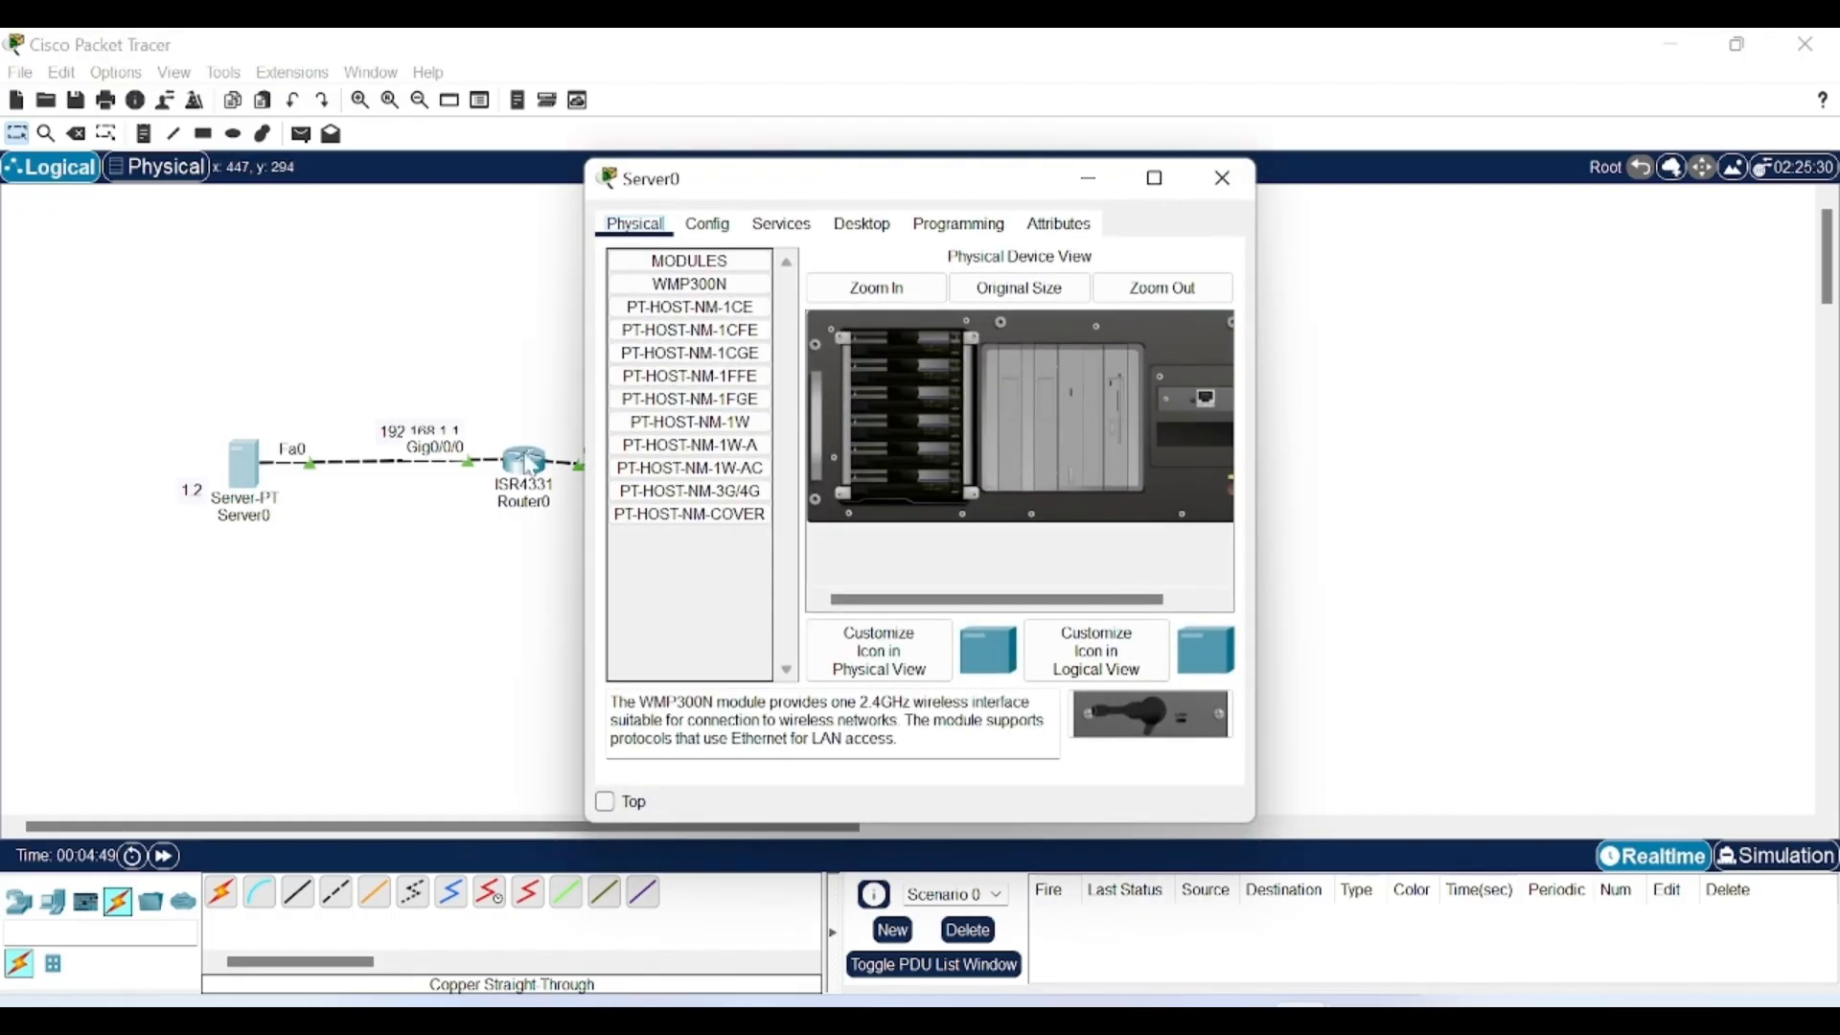
{"action": "left_click", "coordinate": [834, 228]}
{"action": "left_click", "coordinate": [650, 340]}
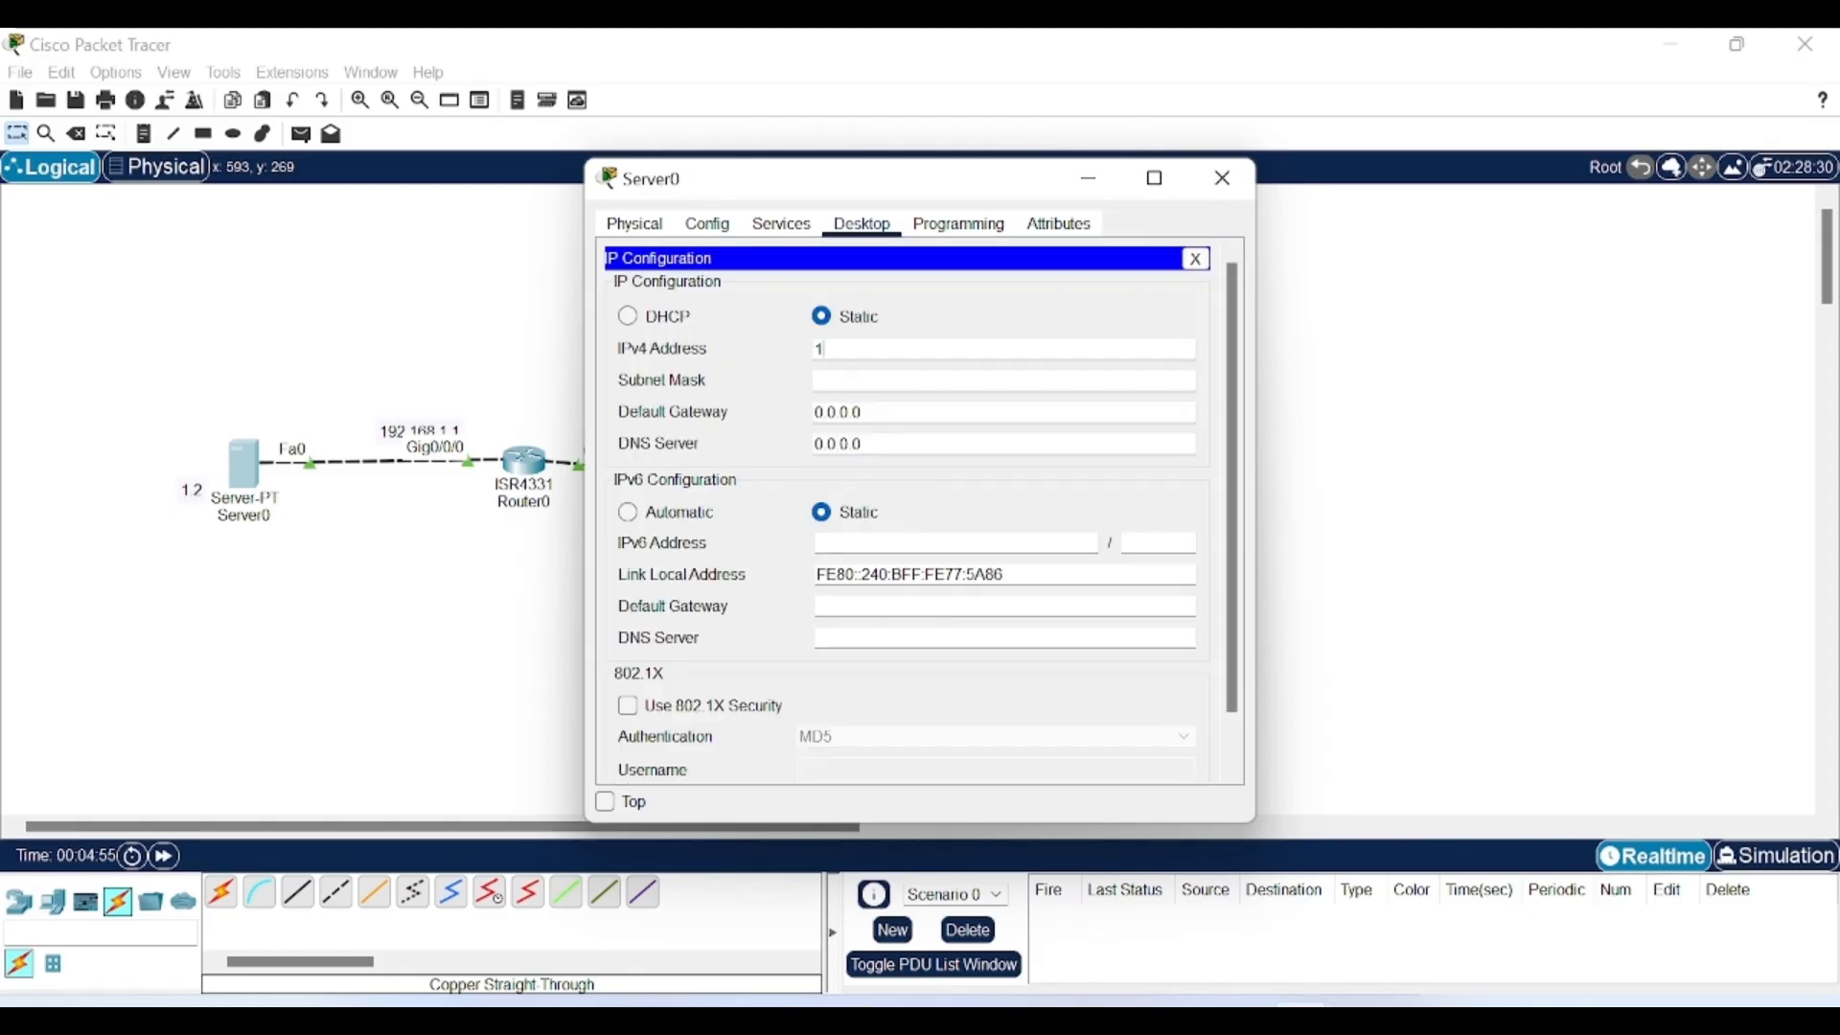
{"action": "type", "text": "192.168.1"}
{"action": "left_click_drag", "start_coordinate": [897, 350], "coordinate": [798, 359]}
{"action": "key", "text": "ctrl+c"}
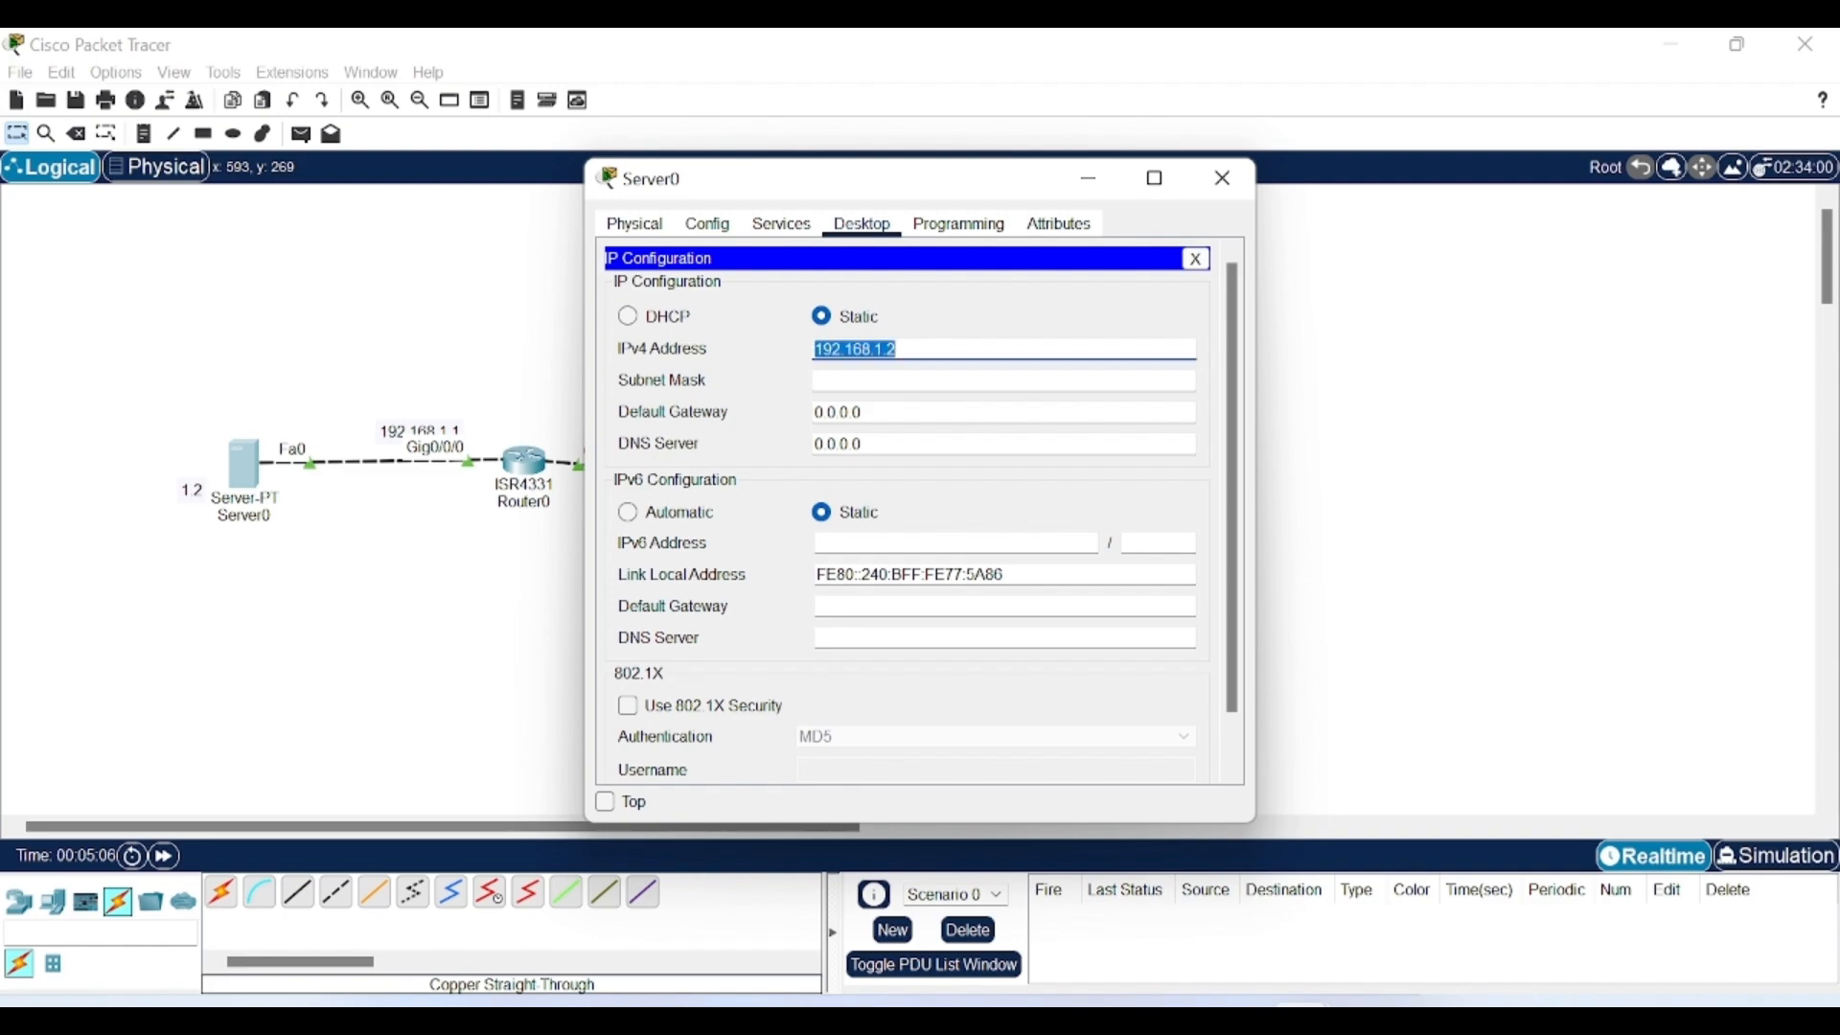
{"action": "left_click", "coordinate": [883, 380]}
{"action": "key", "text": "Tab"}
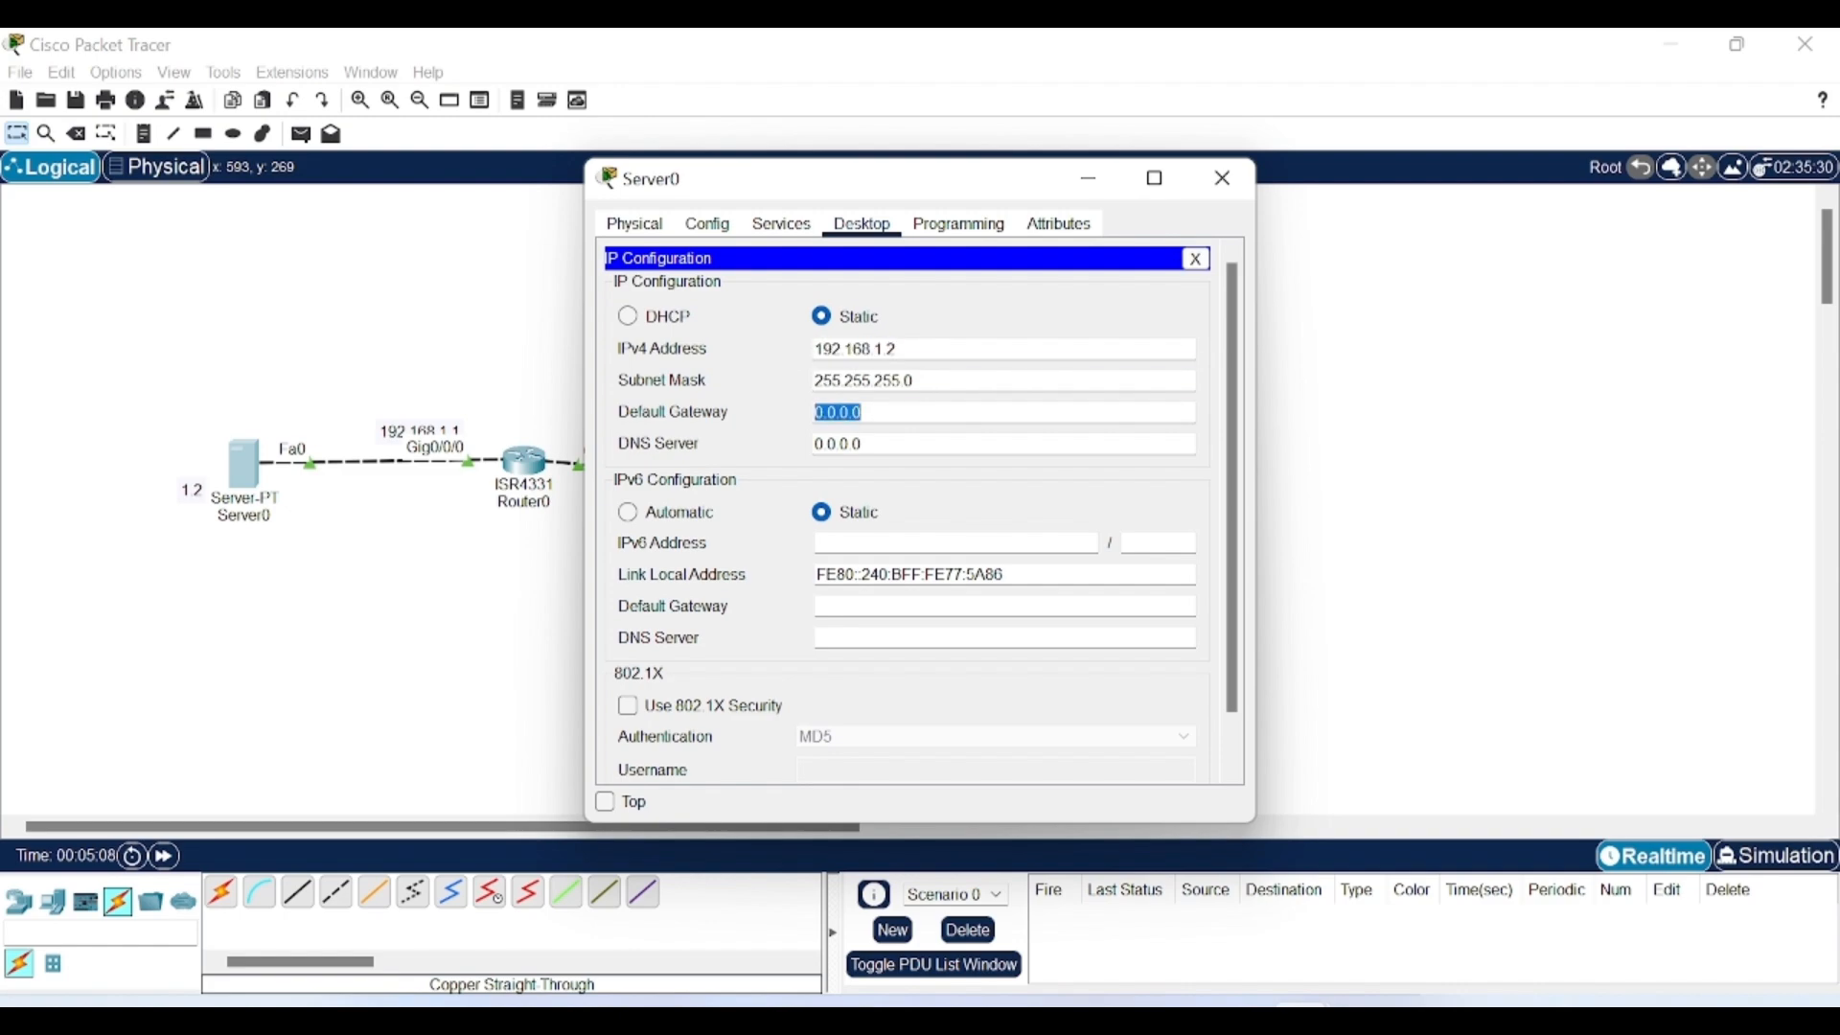
{"action": "key", "text": "ctrl+v"}
{"action": "key", "text": "BackSpace"}
{"action": "type", "text": "1"}
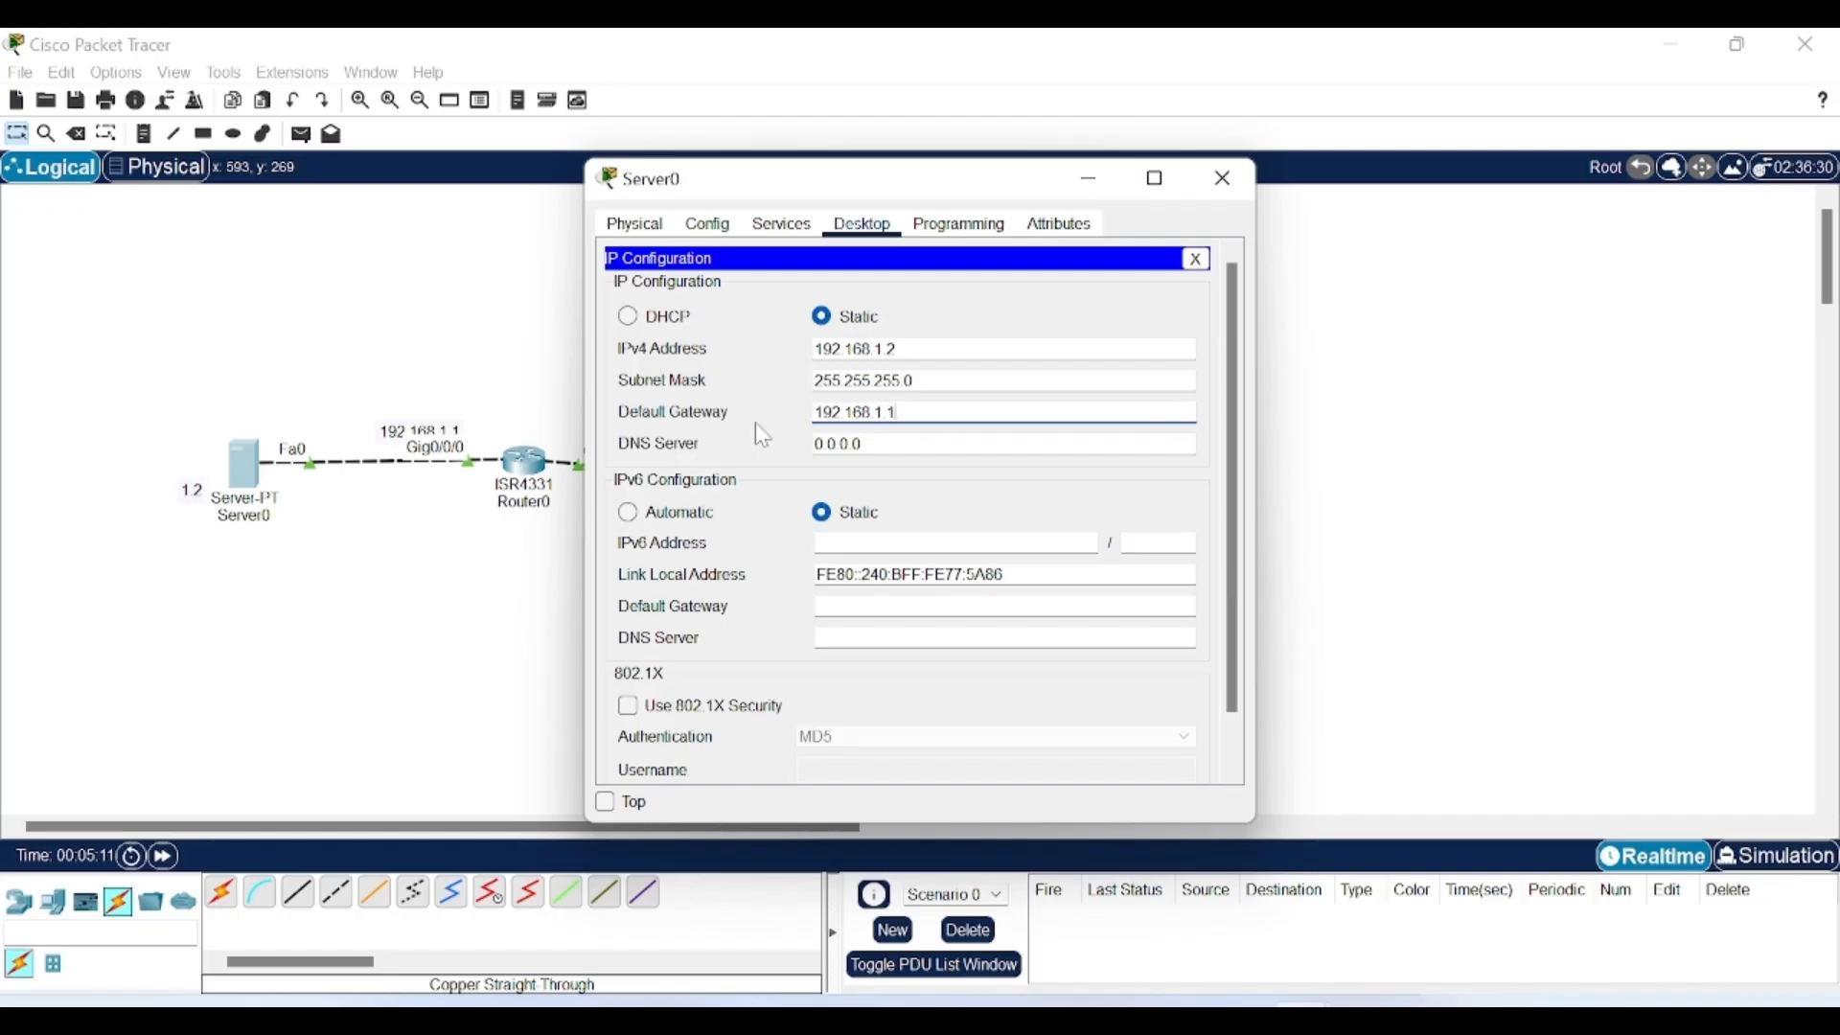
{"action": "left_click", "coordinate": [1087, 181]}
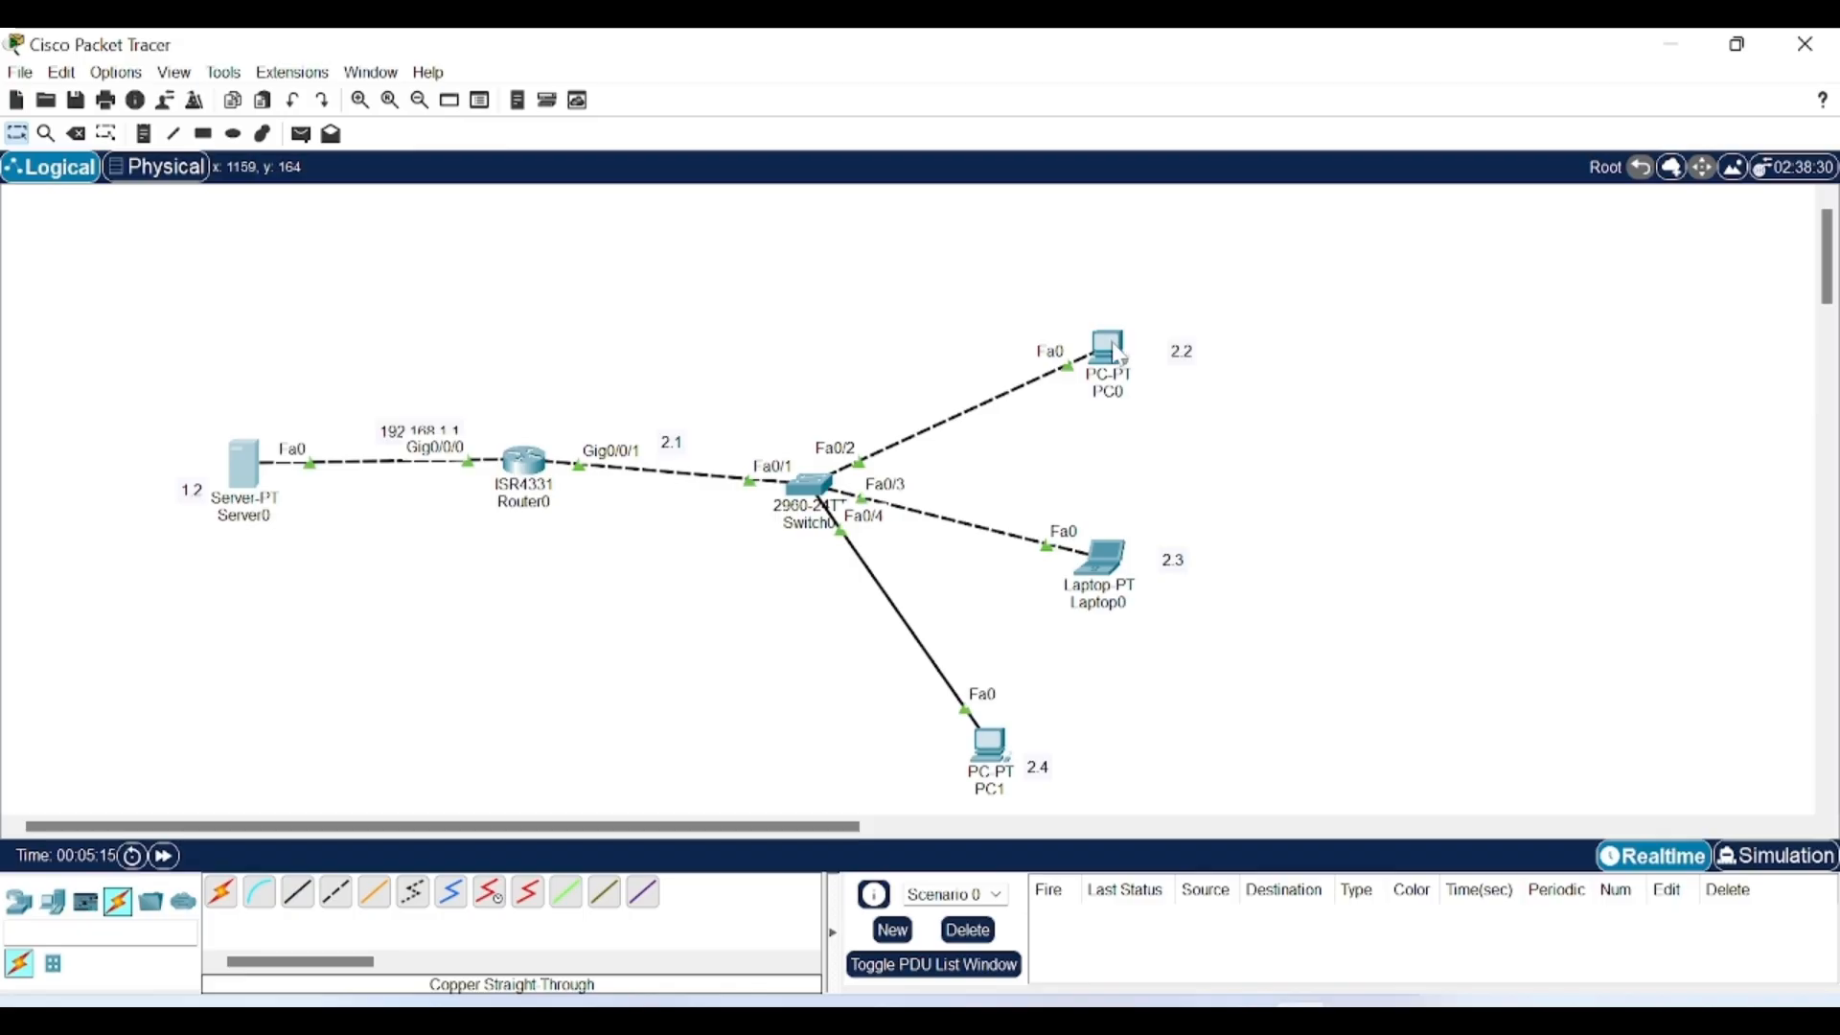
Set PC0's IPv4 to 192.168.2.2, mask 255.255.255.0, gateway 192.168.2.1.
{"action": "left_click", "coordinate": [1111, 345]}
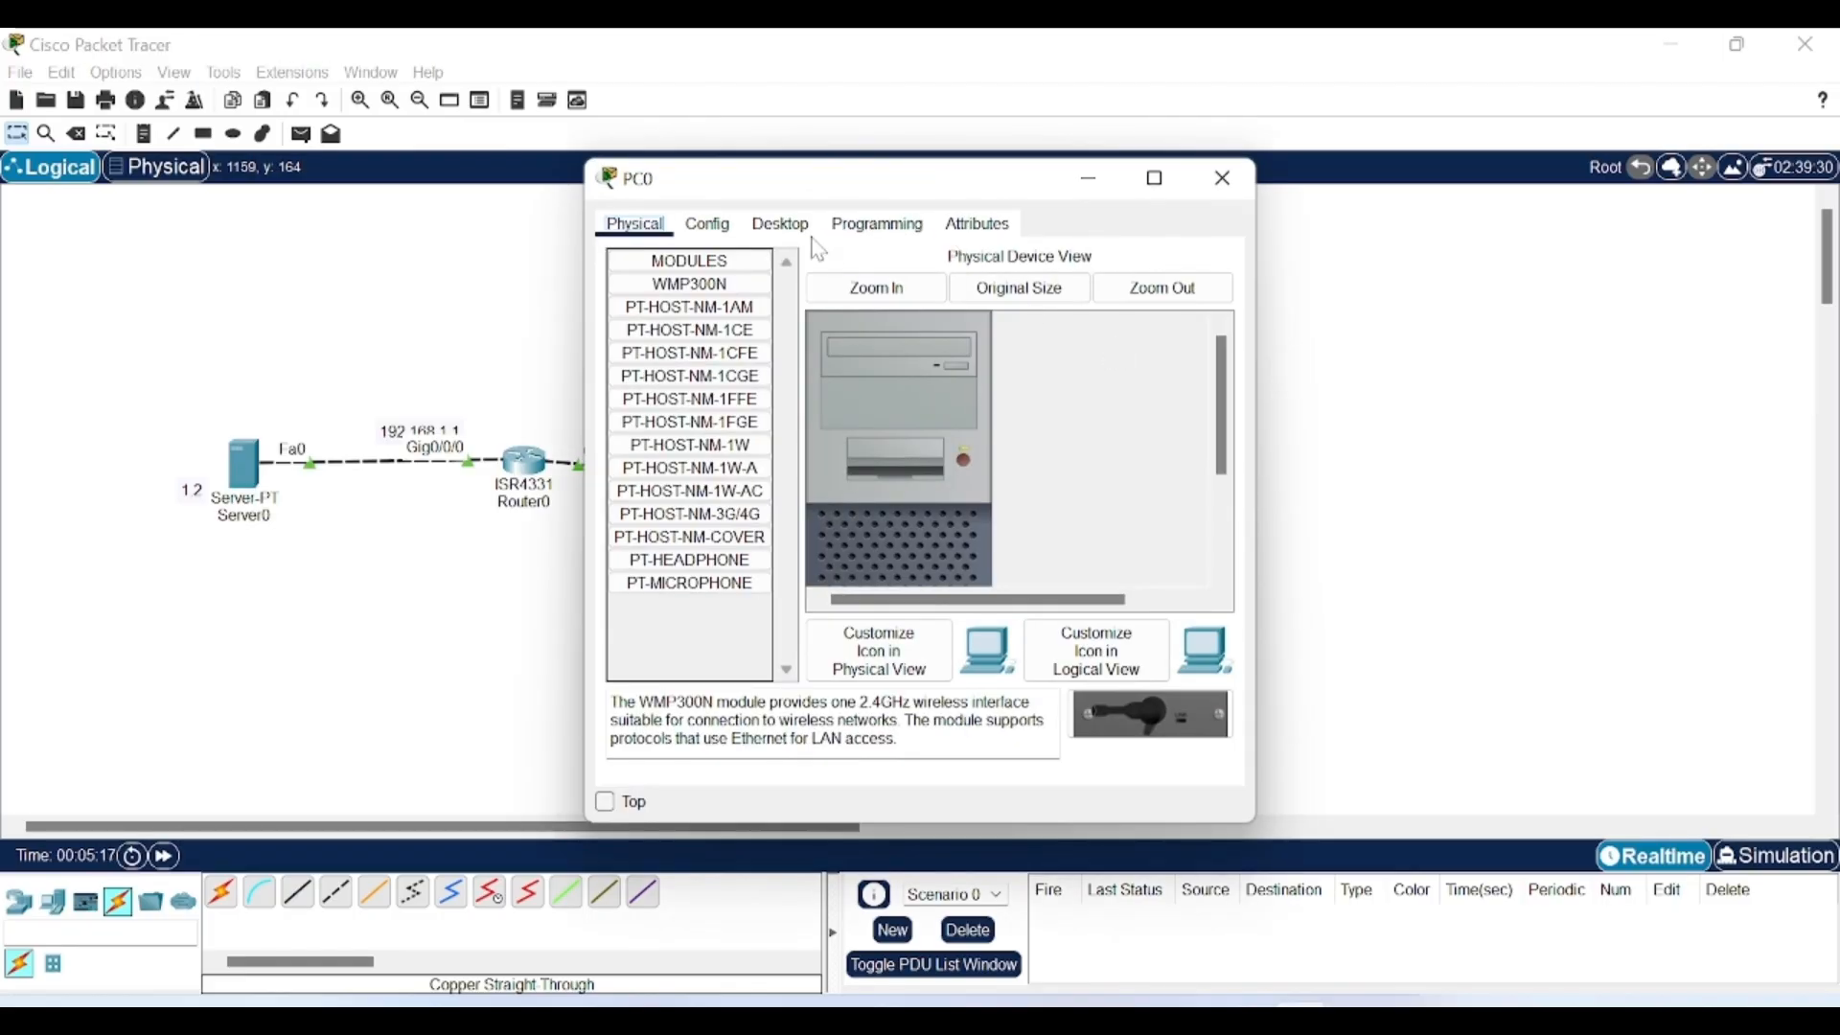
{"action": "left_click", "coordinate": [780, 230]}
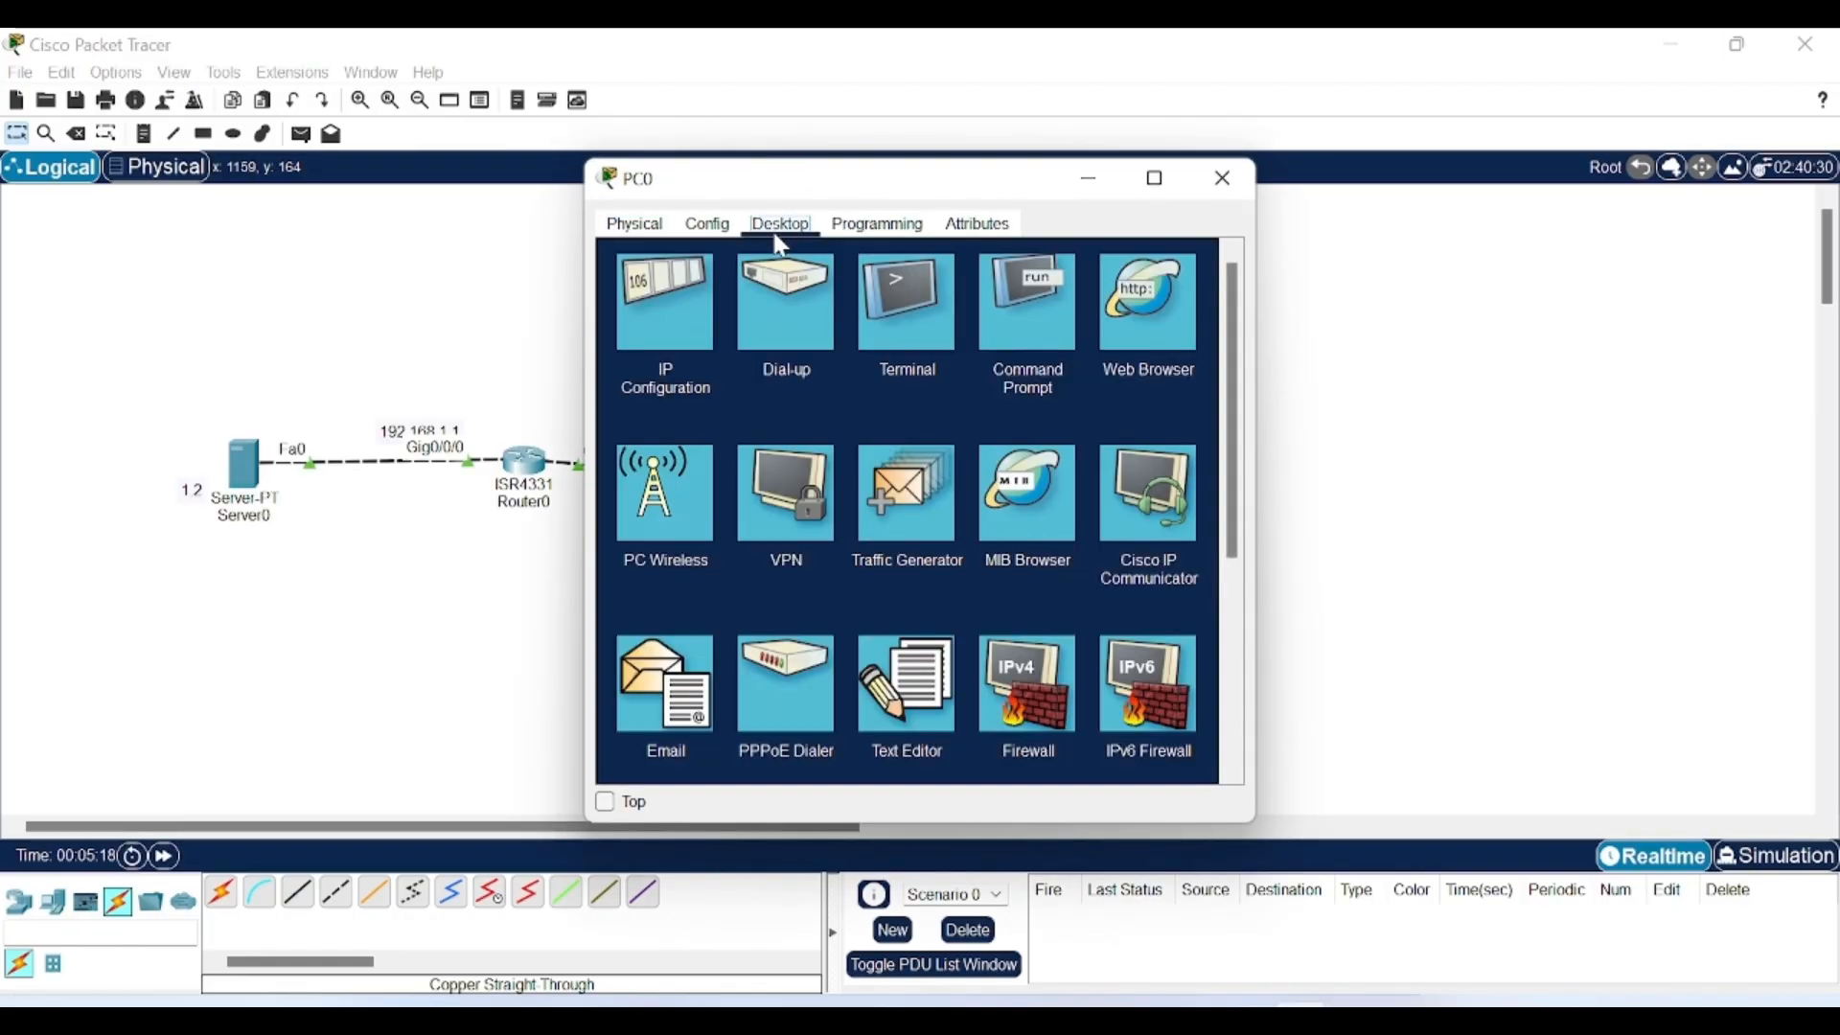
{"action": "left_click", "coordinate": [660, 358]}
{"action": "type", "text": "192.168.1.2"}
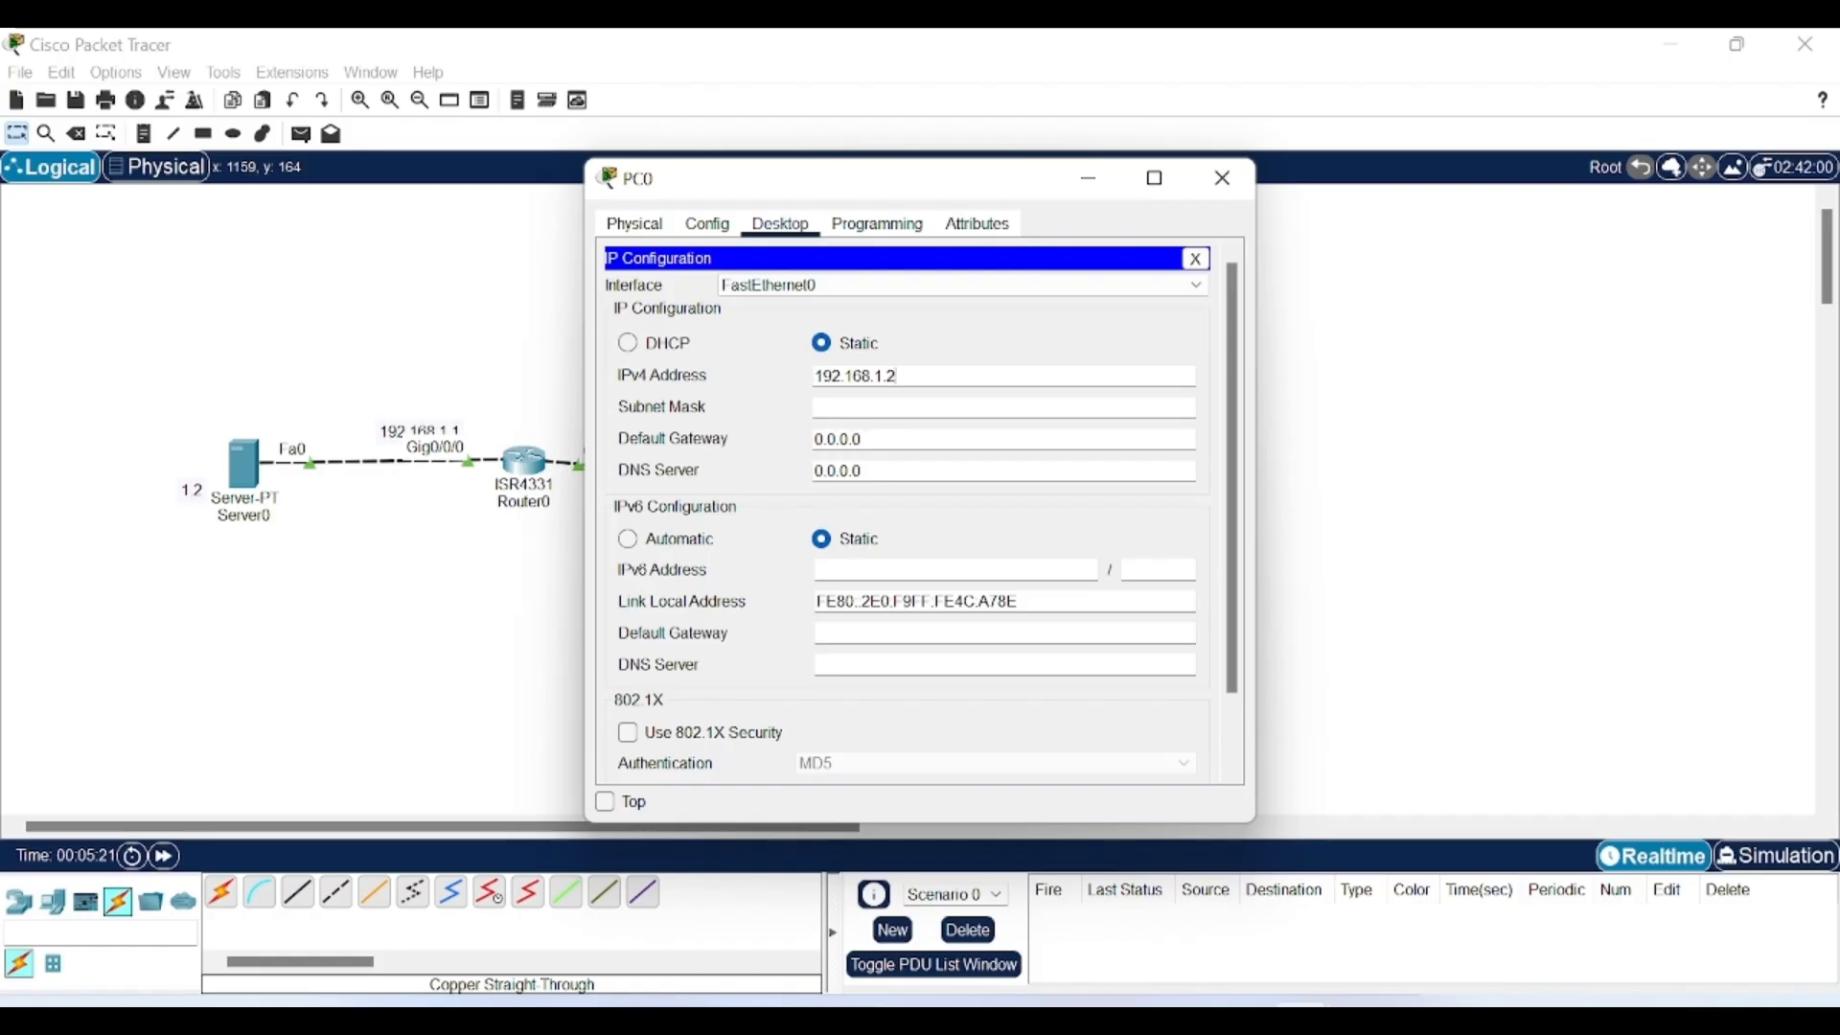
{"action": "key", "text": "BackSpace"}
{"action": "type", "text": "2.2"}
{"action": "key", "text": "ctrl+a"}
{"action": "key", "text": "ctrl+c"}
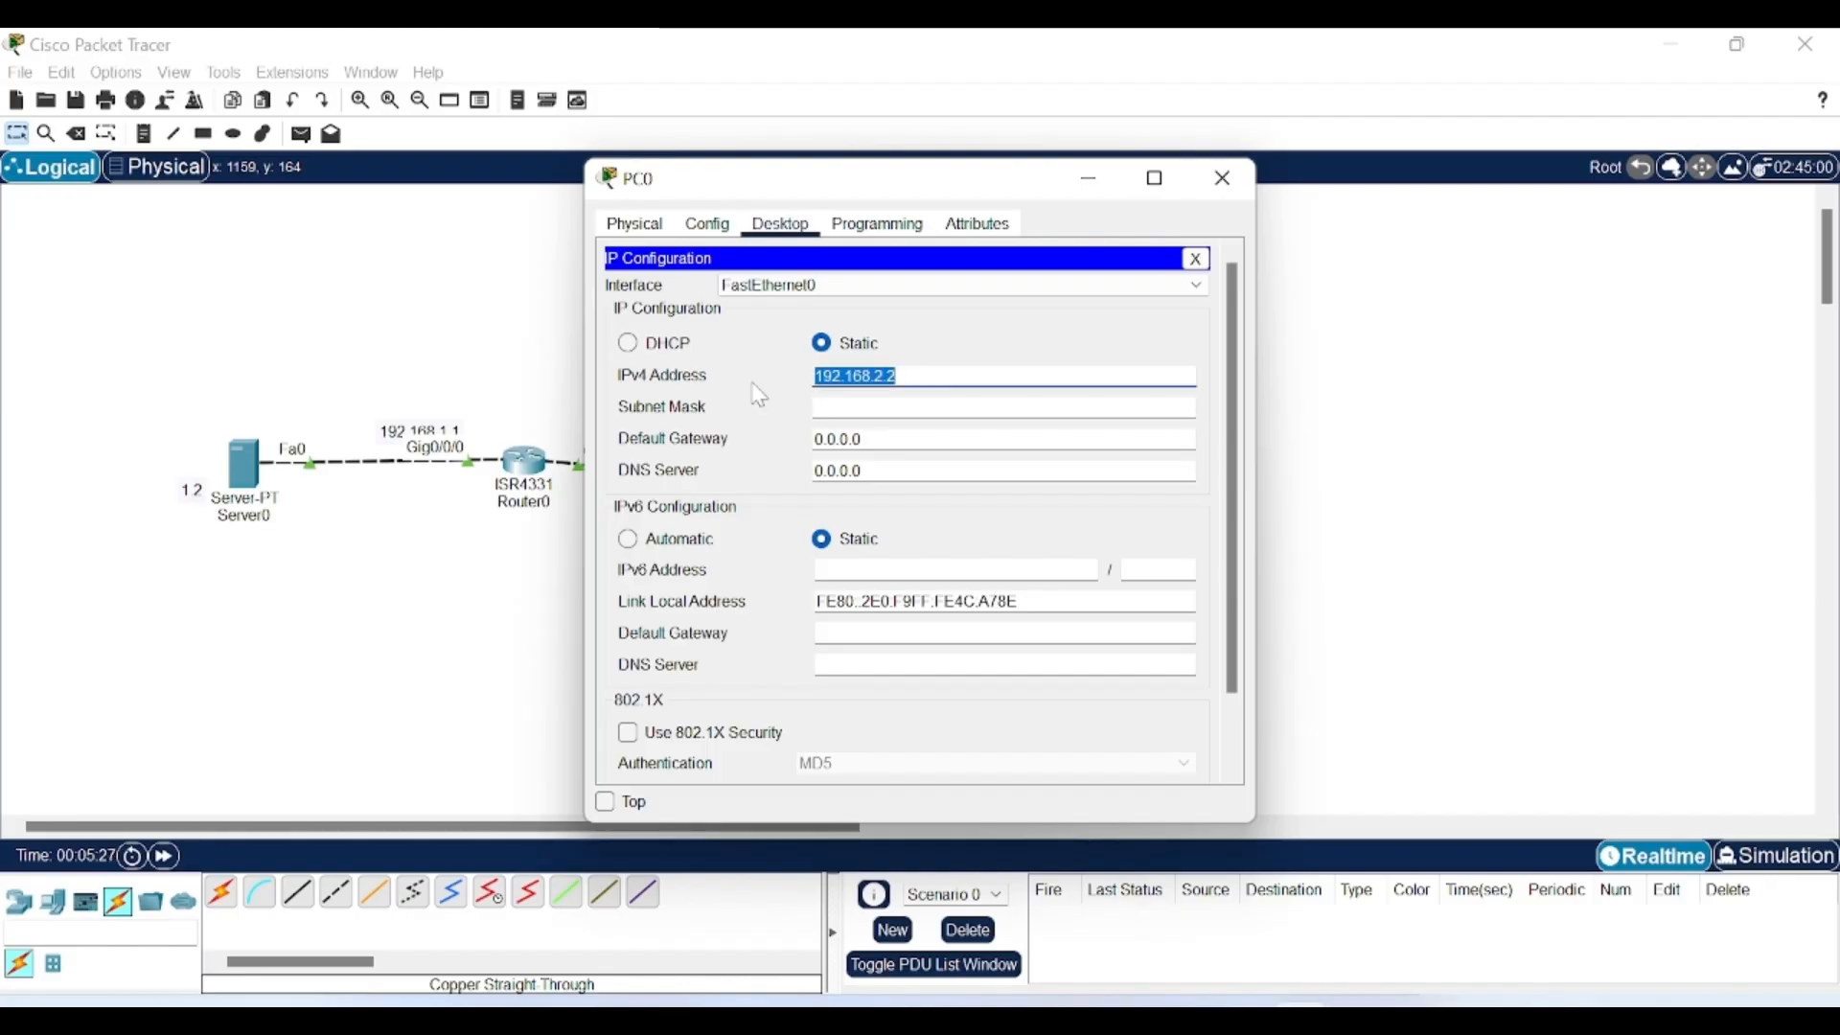
{"action": "left_click", "coordinate": [826, 406]}
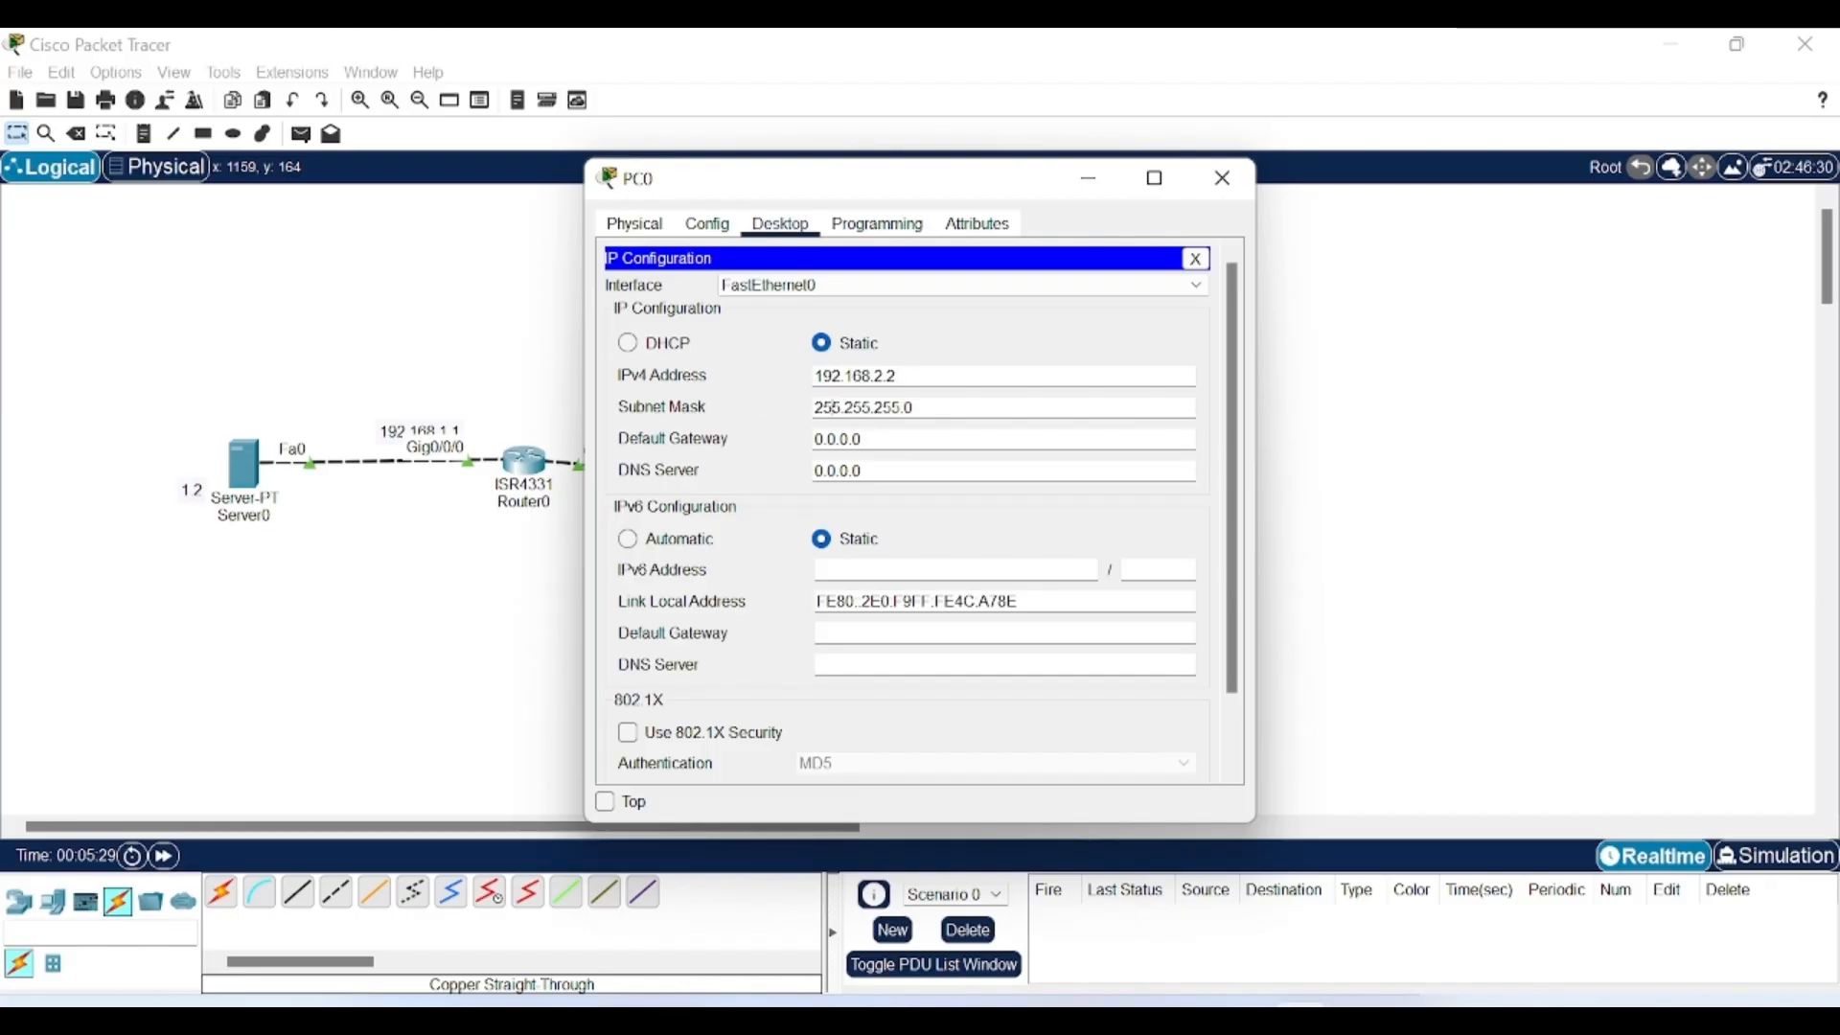
{"action": "key", "text": "Tab"}
{"action": "key", "text": "ctrl+v"}
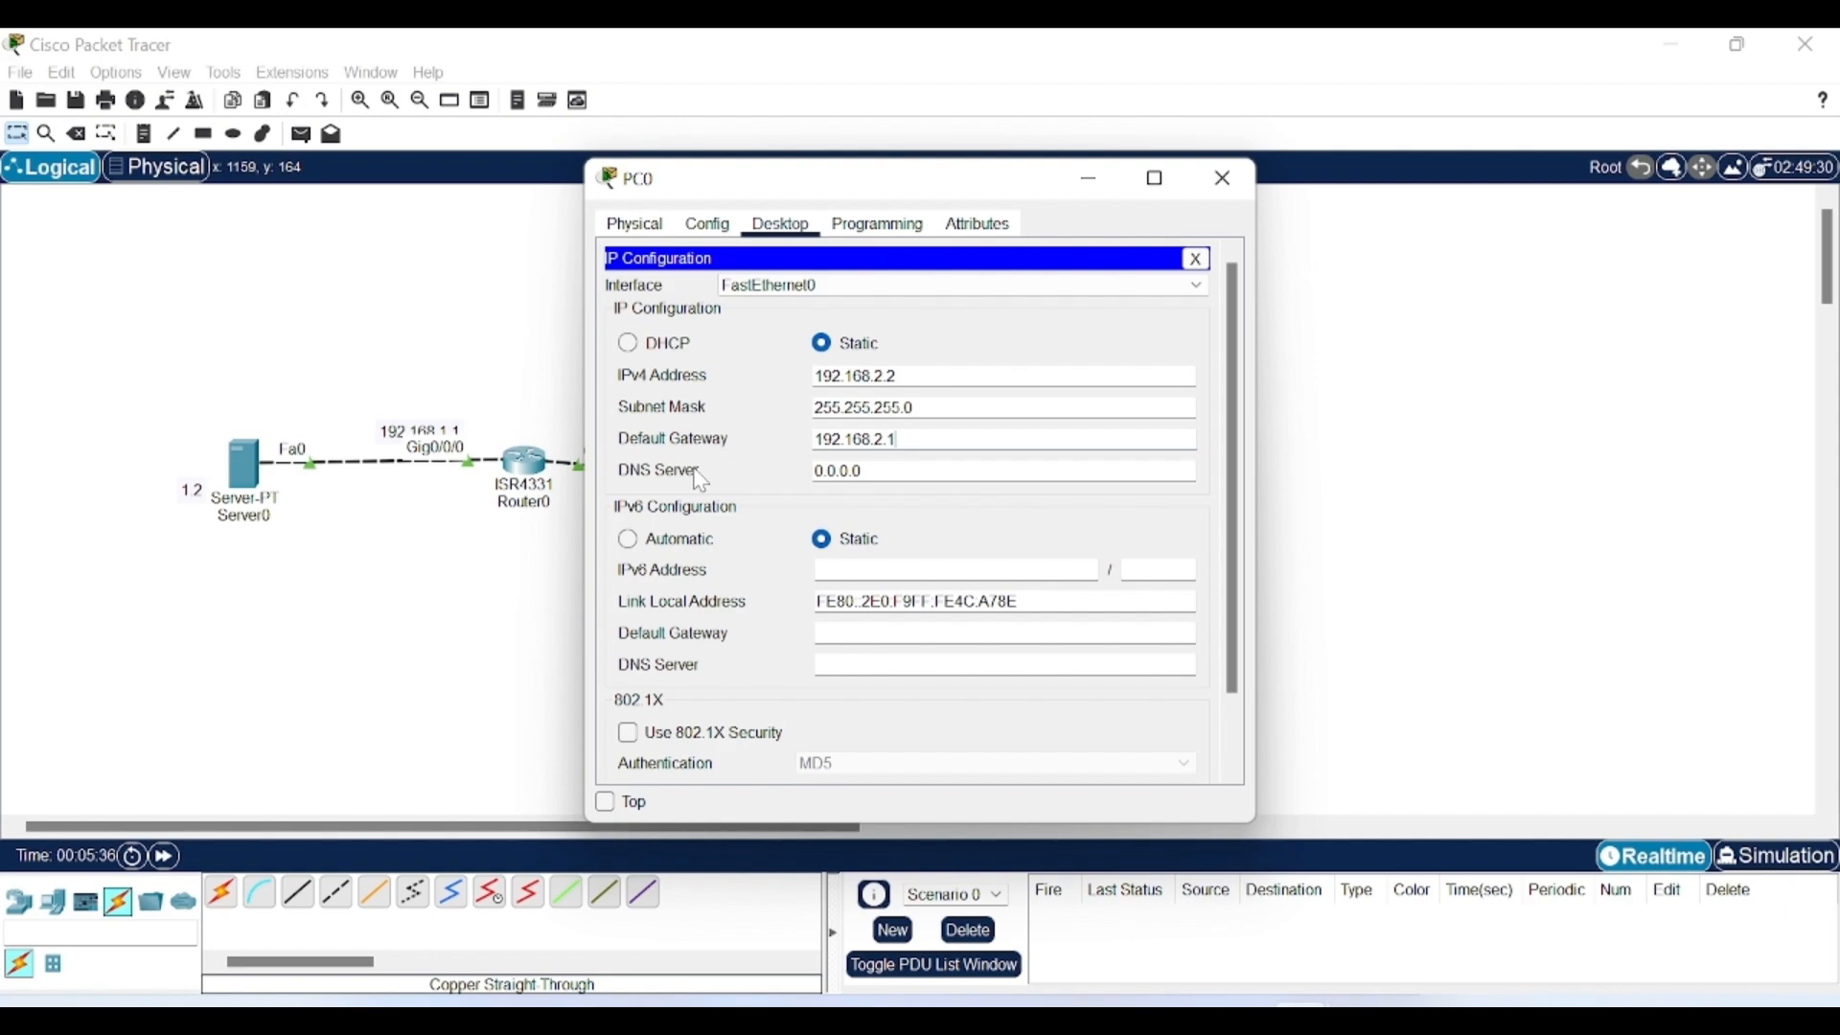
{"action": "left_click_drag", "start_coordinate": [899, 439], "coordinate": [786, 431]}
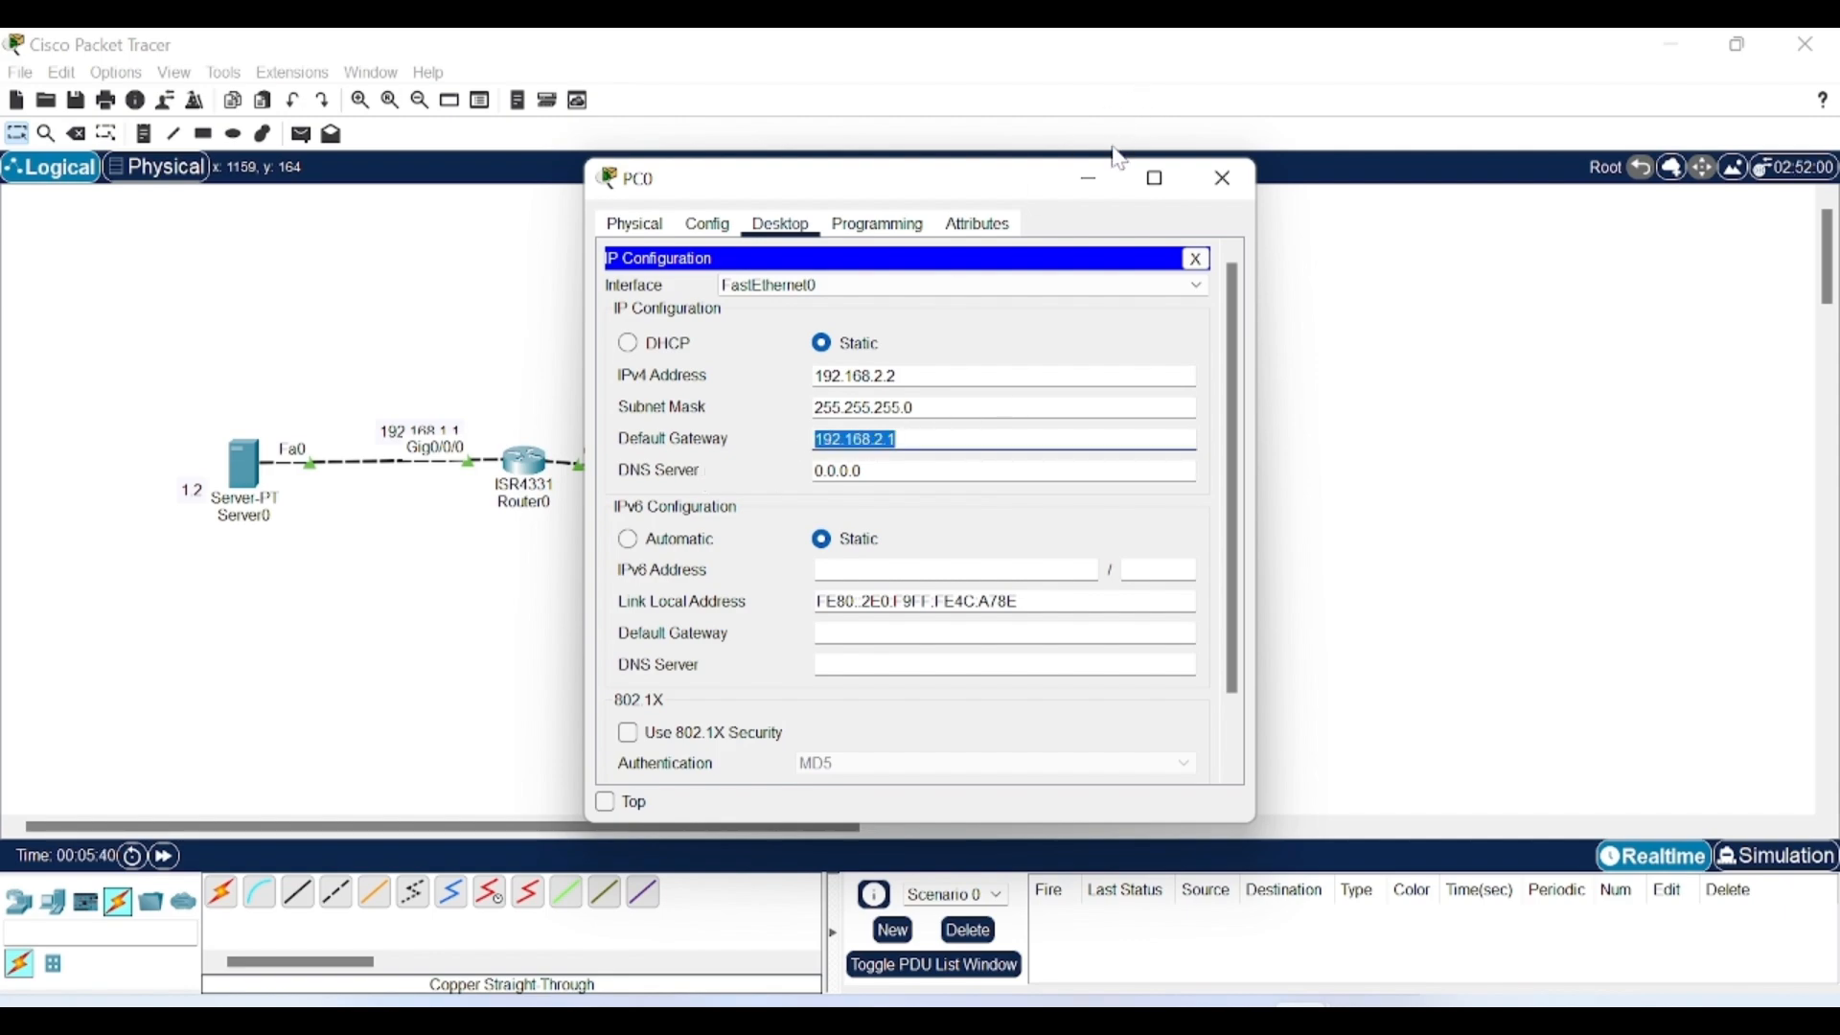
{"action": "left_click", "coordinate": [1089, 180]}
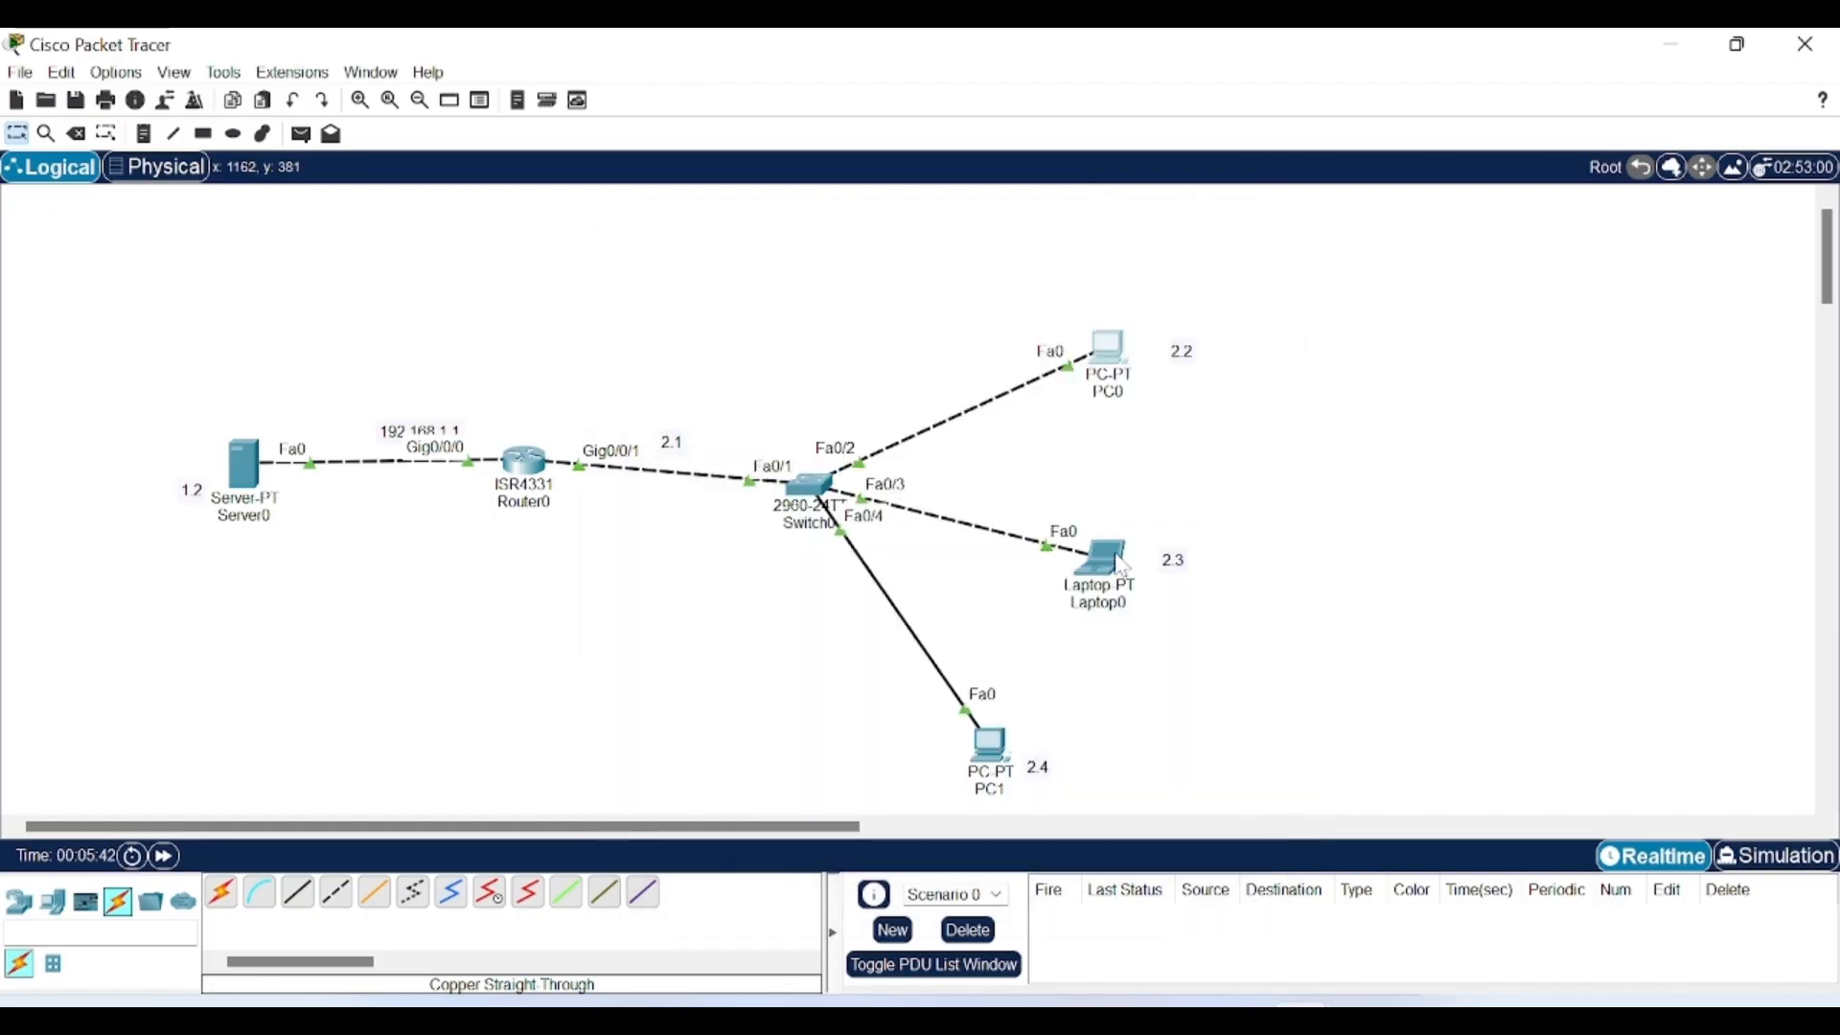
Give Laptop0 IPv4 192.168.2.13, mask 255.255.255.0 and gateway 192.168.2.1.
{"action": "left_click", "coordinate": [1109, 572]}
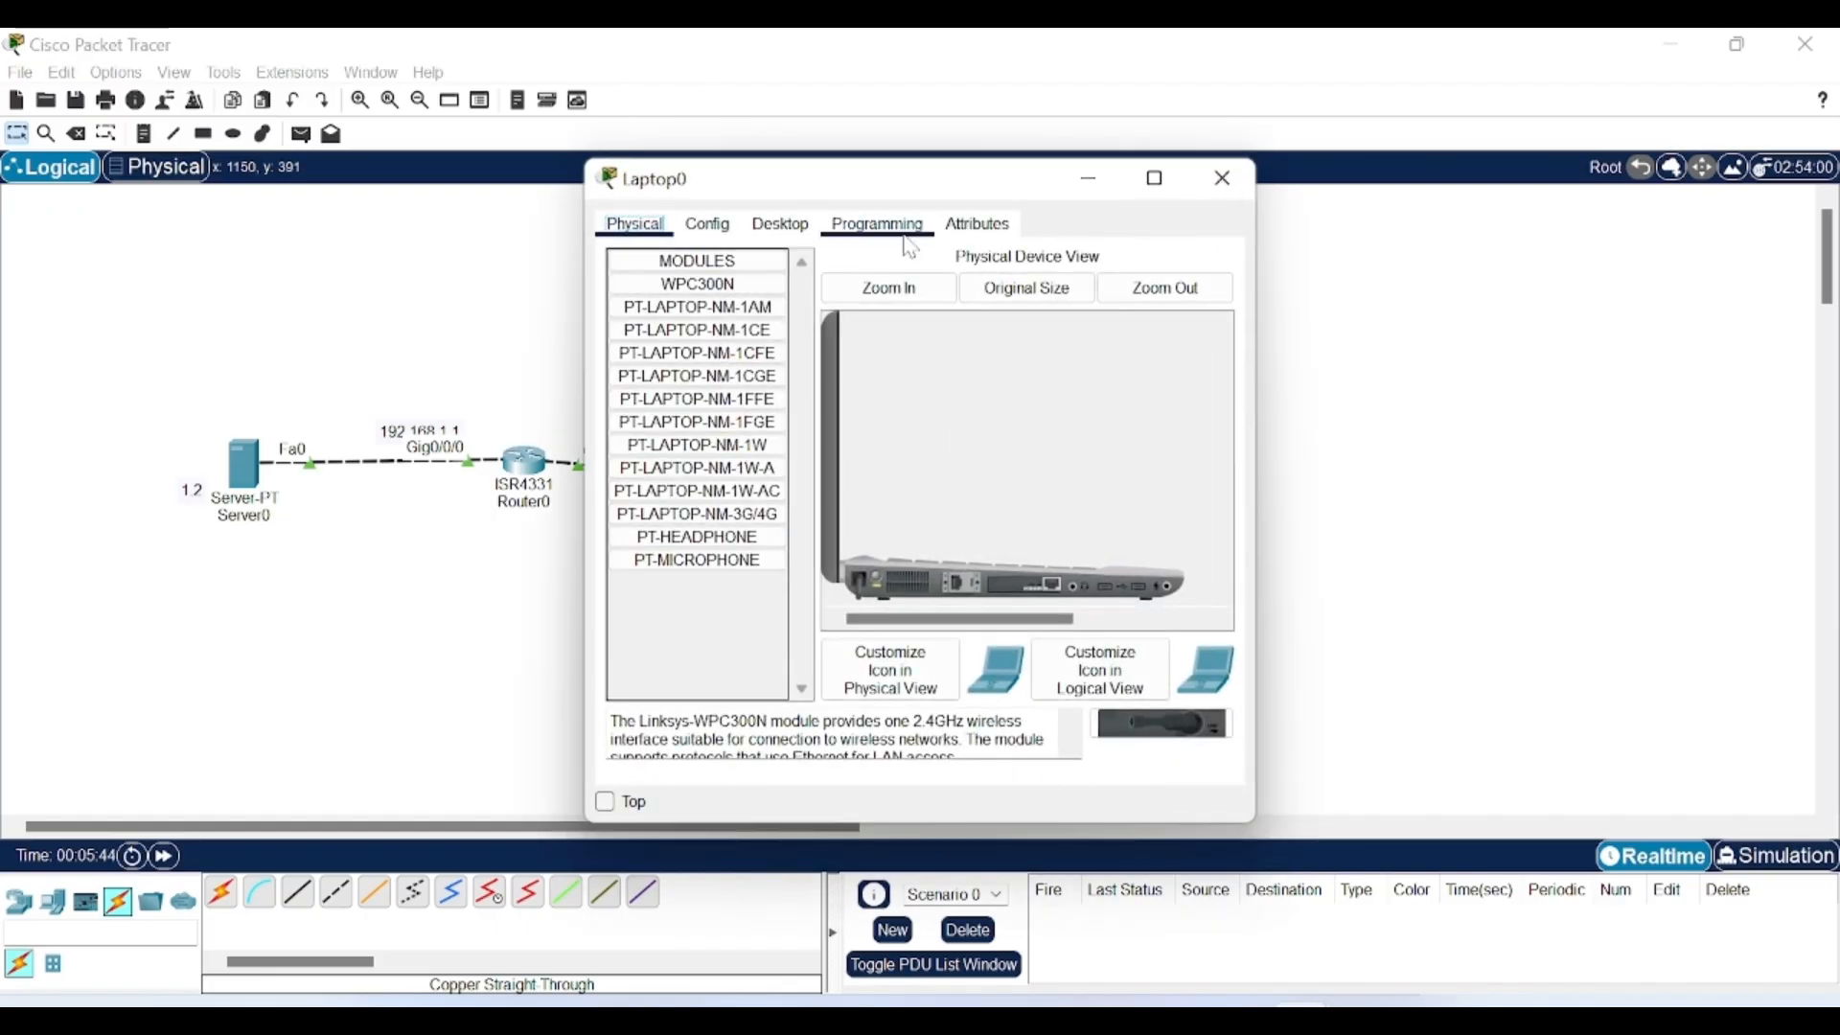
{"action": "left_click", "coordinate": [812, 228]}
{"action": "left_click", "coordinate": [698, 342]}
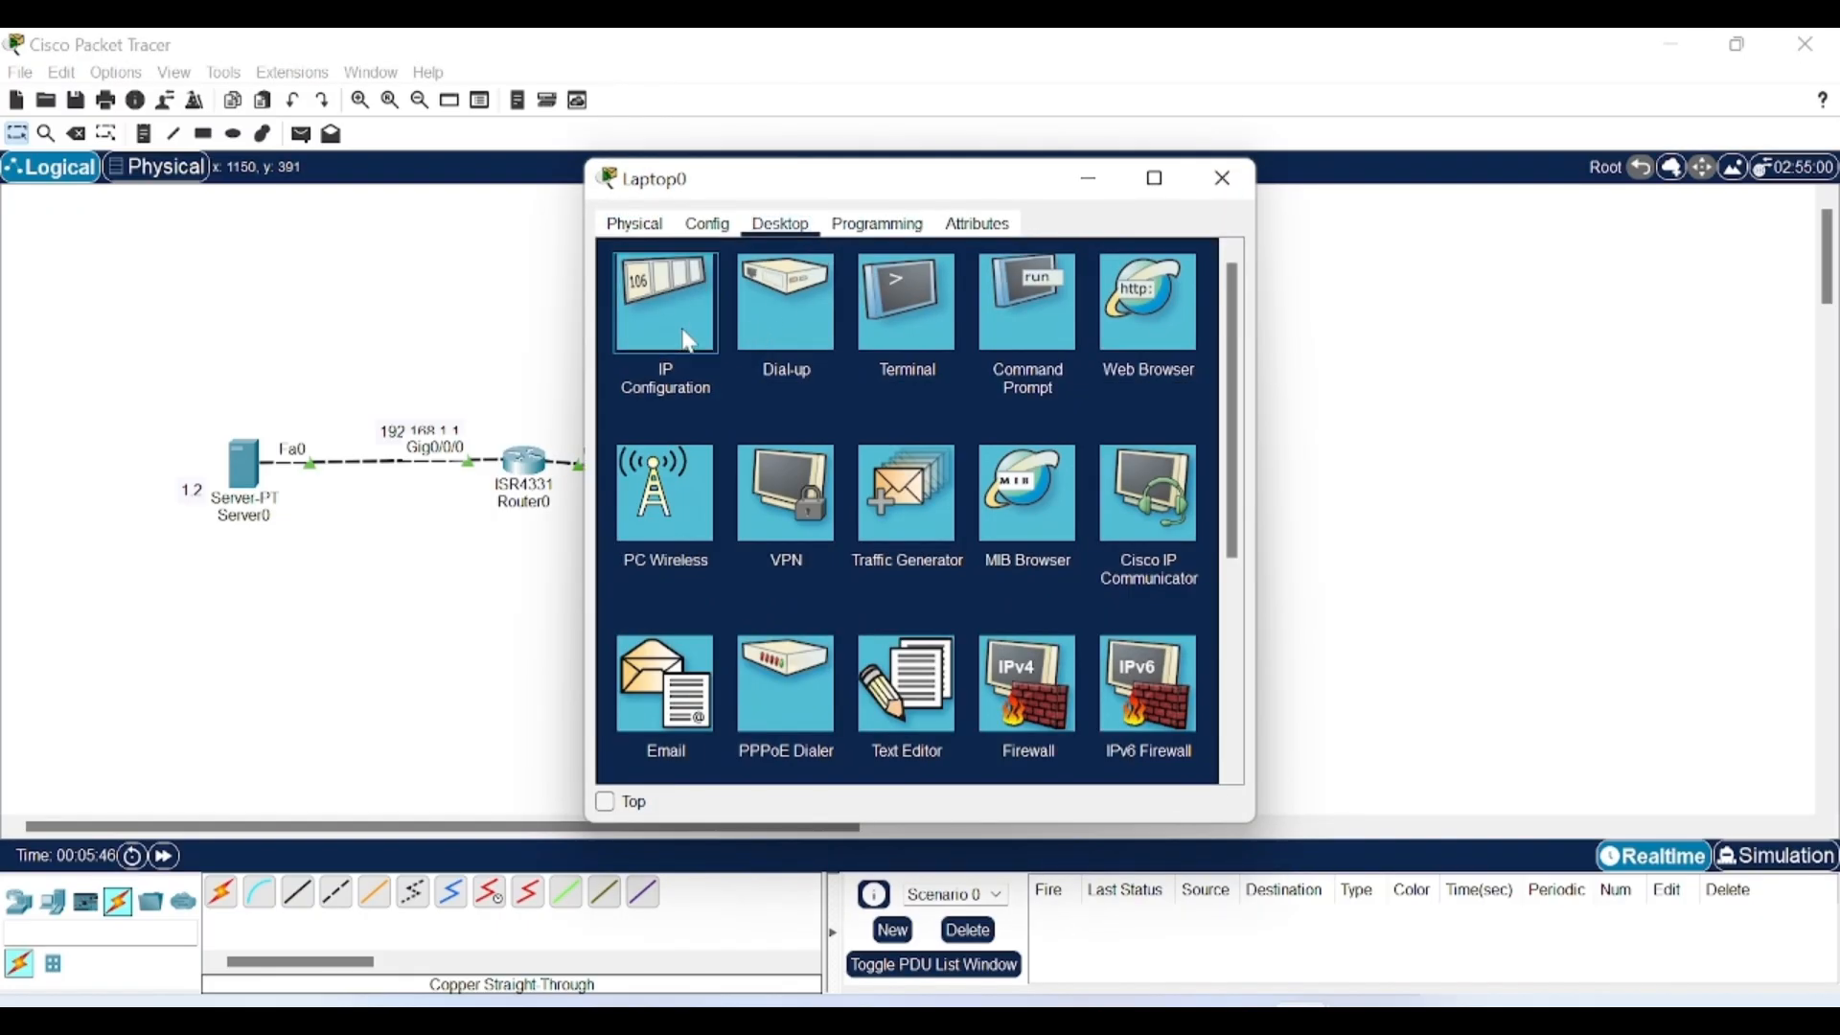
{"action": "type", "text": "192.168.2."}
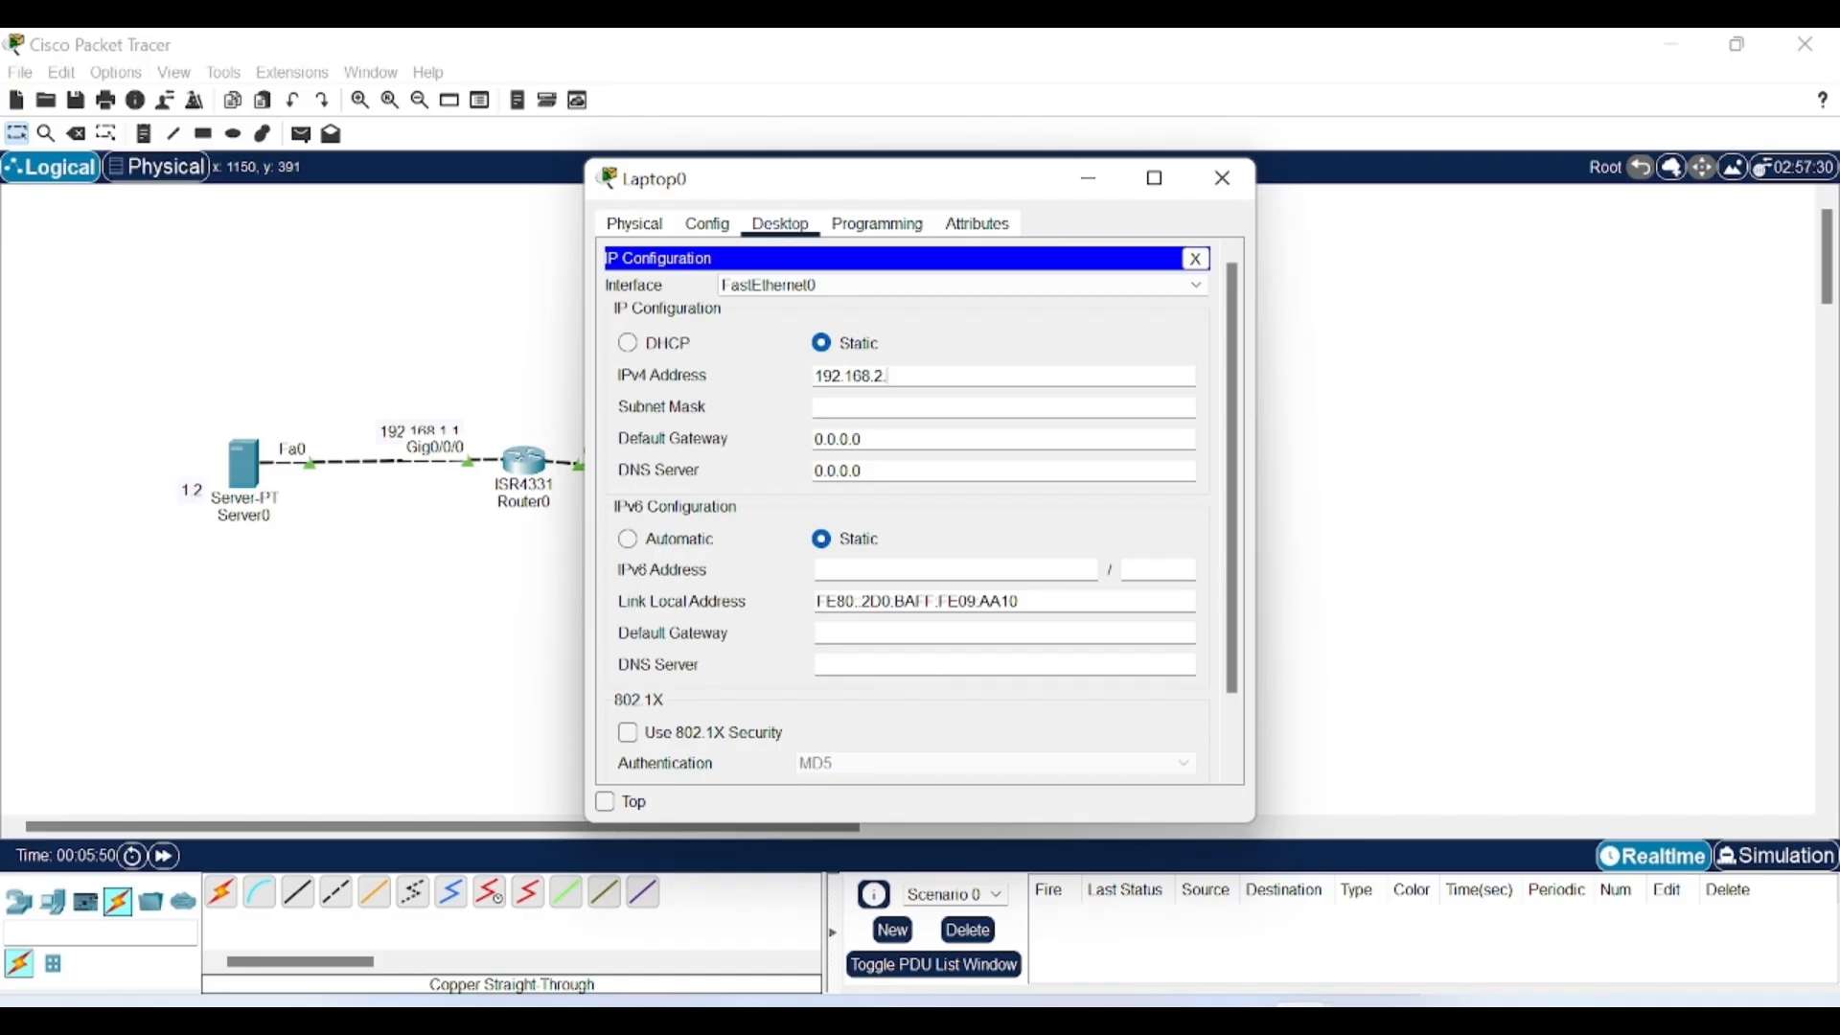
{"action": "type", "text": "13"}
{"action": "left_click", "coordinate": [853, 407]}
{"action": "key", "text": "Tab"}
{"action": "type", "text": "192.168.2.1"}
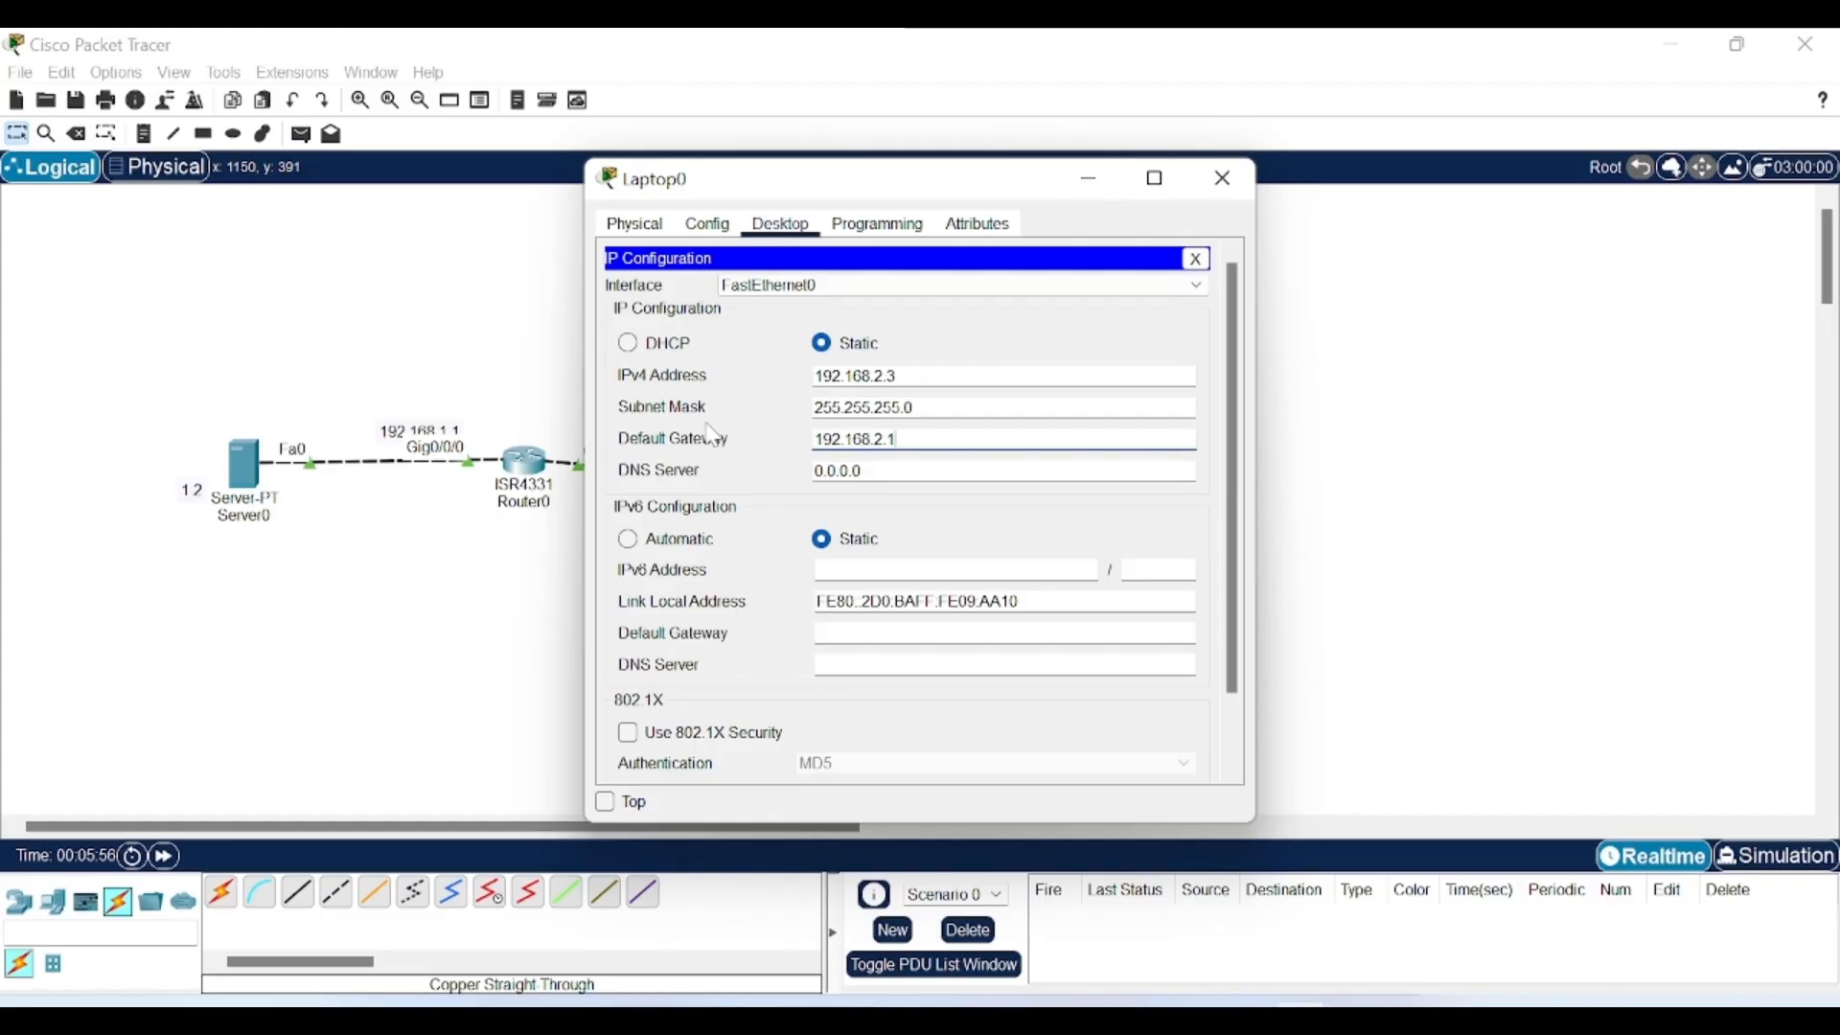
{"action": "left_click", "coordinate": [1091, 179]}
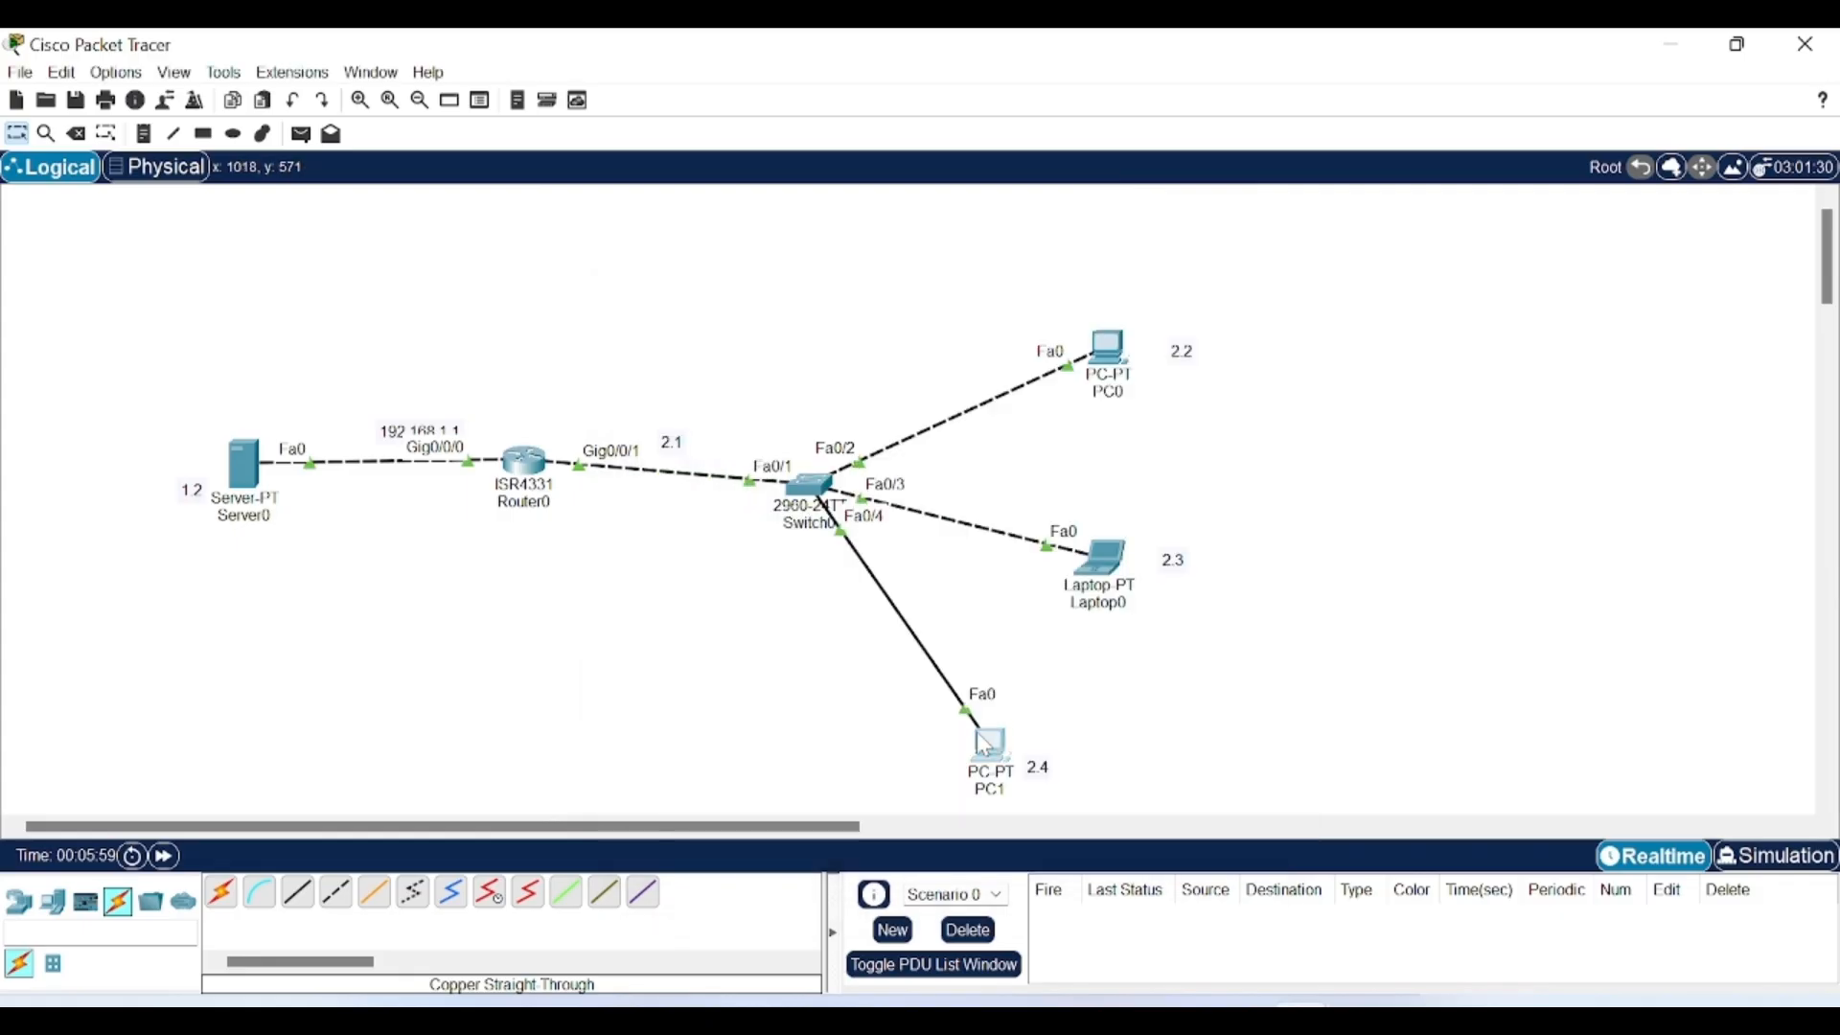
Set PC1's IPv4 to 192.168.2.4 with mask 255.255.255.0 and gateway 192.168.2.1.
{"action": "left_click", "coordinate": [986, 745]}
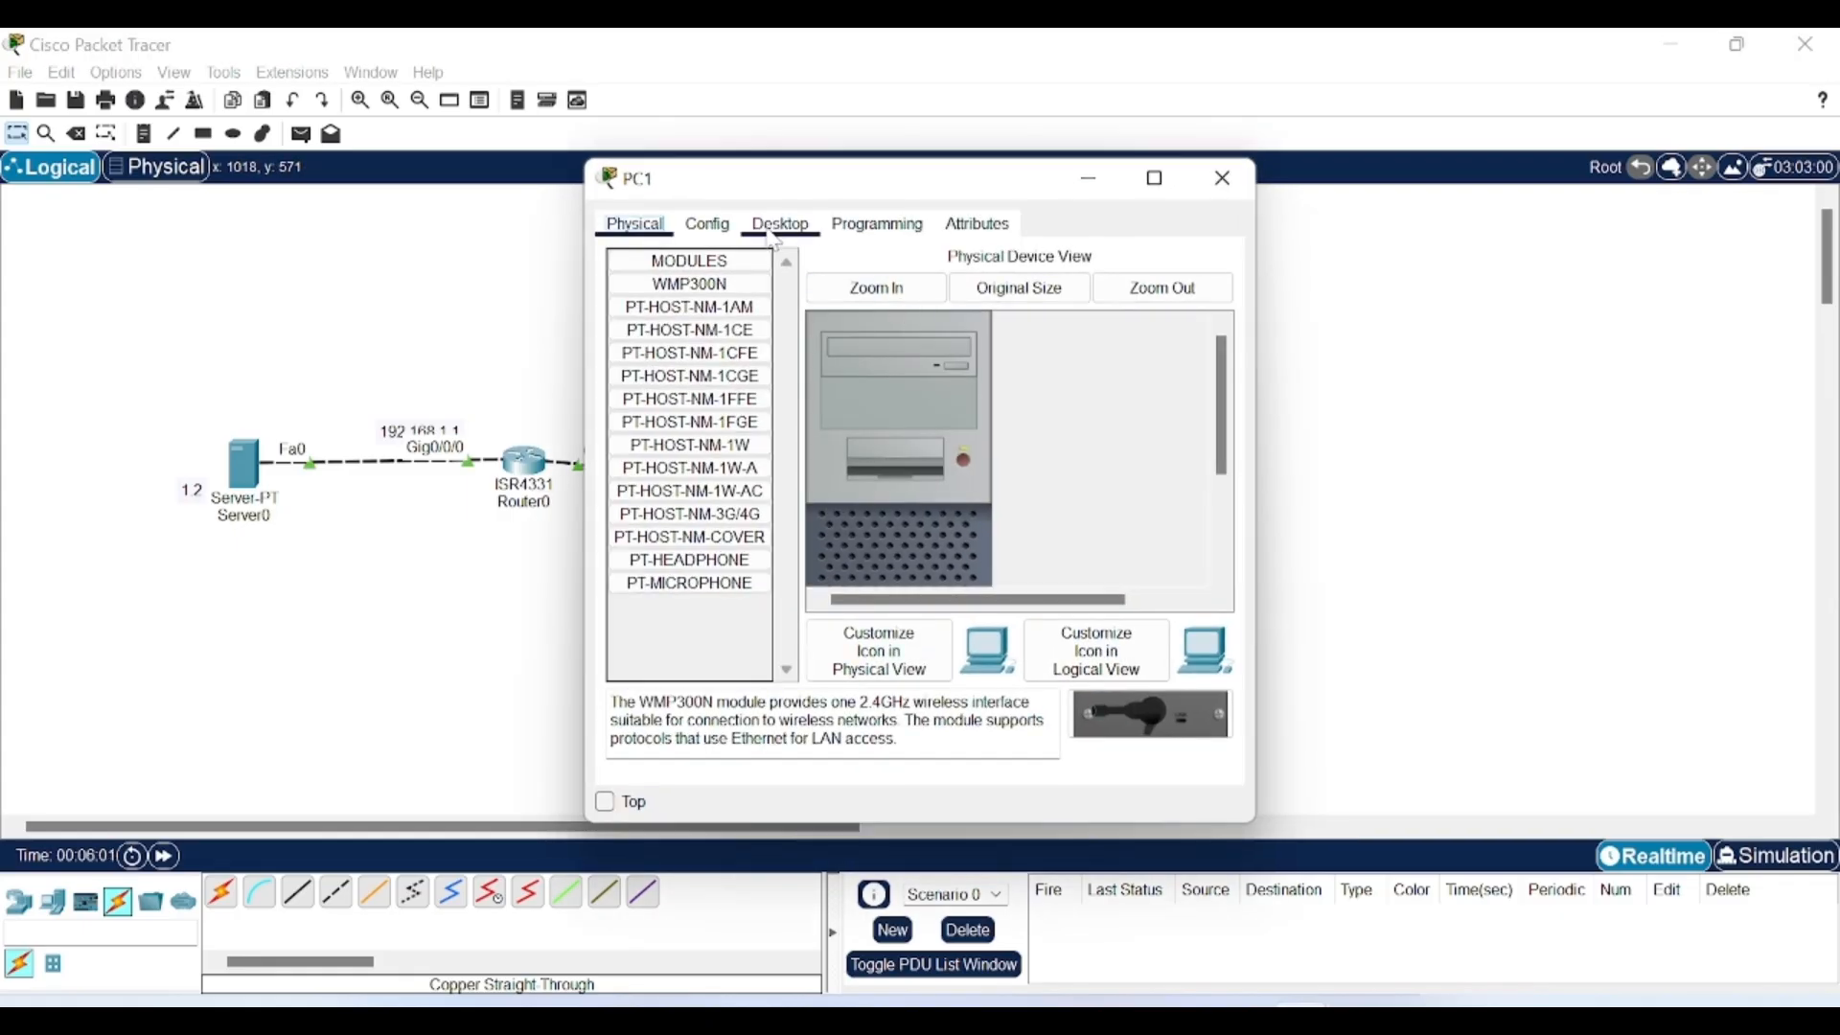
{"action": "left_click", "coordinate": [775, 228]}
{"action": "left_click", "coordinate": [684, 301]}
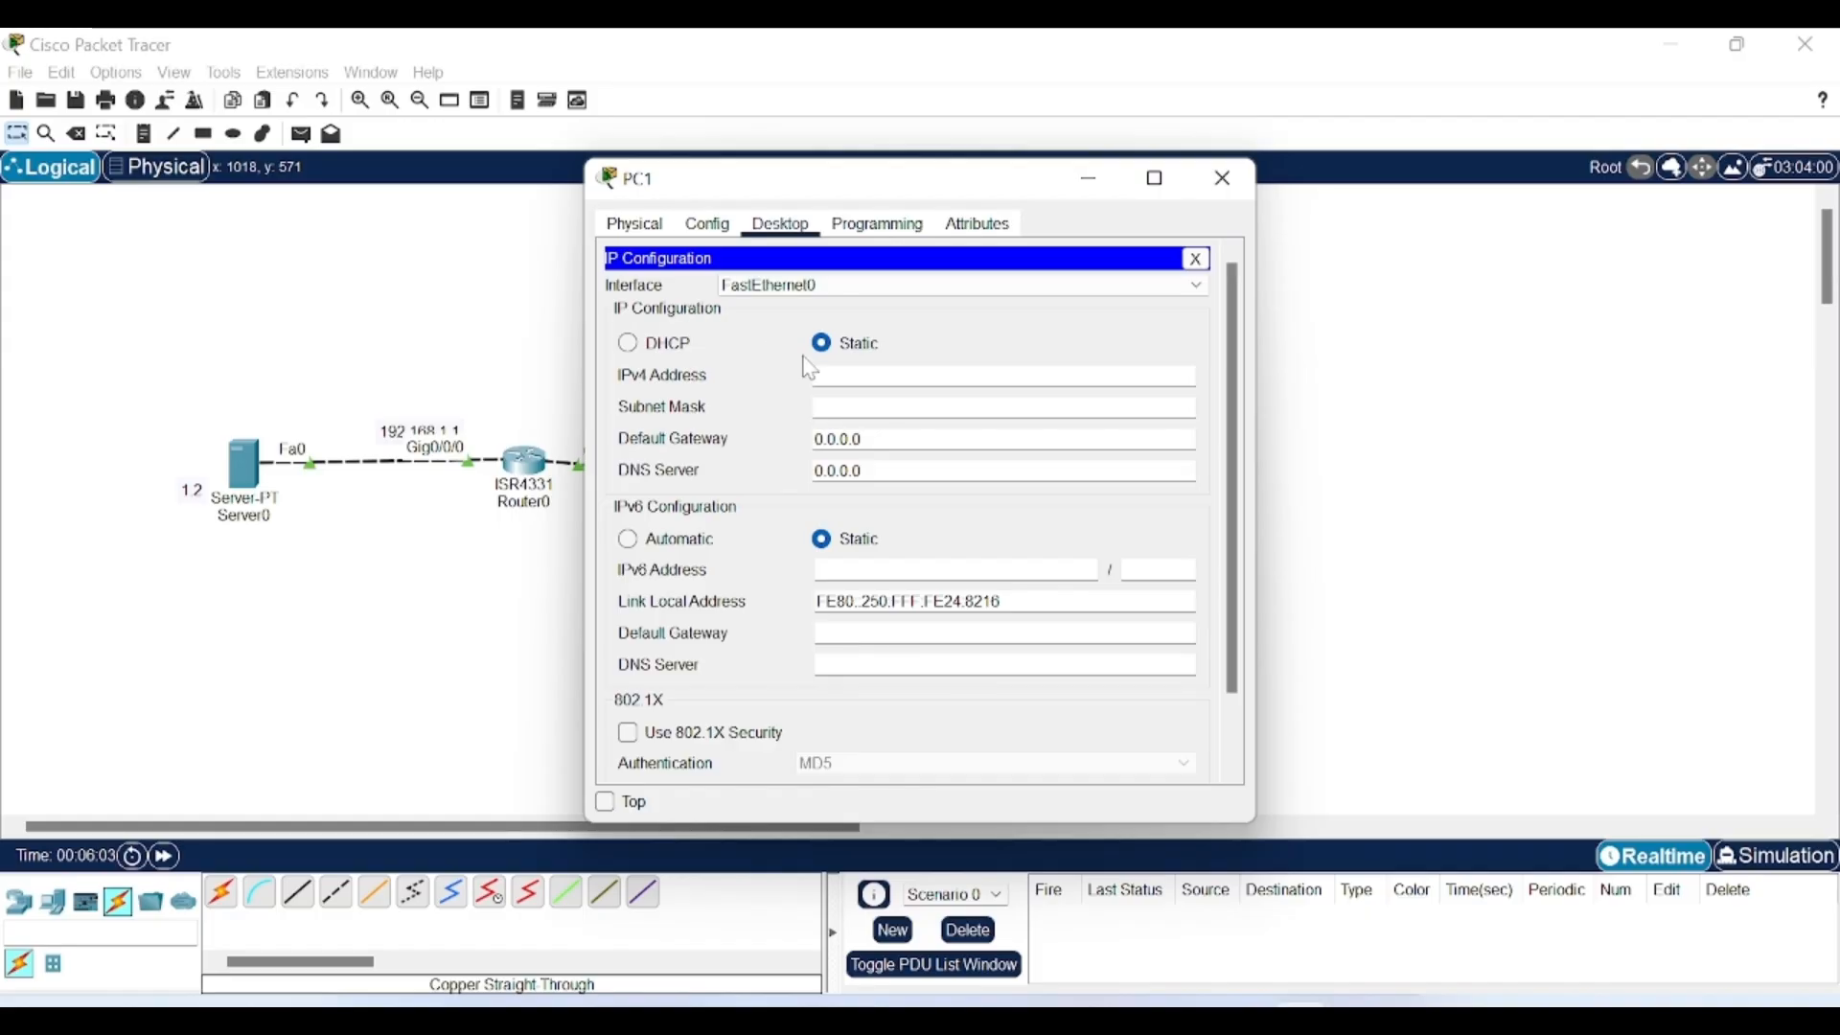
{"action": "type", "text": "192.168.2.1"}
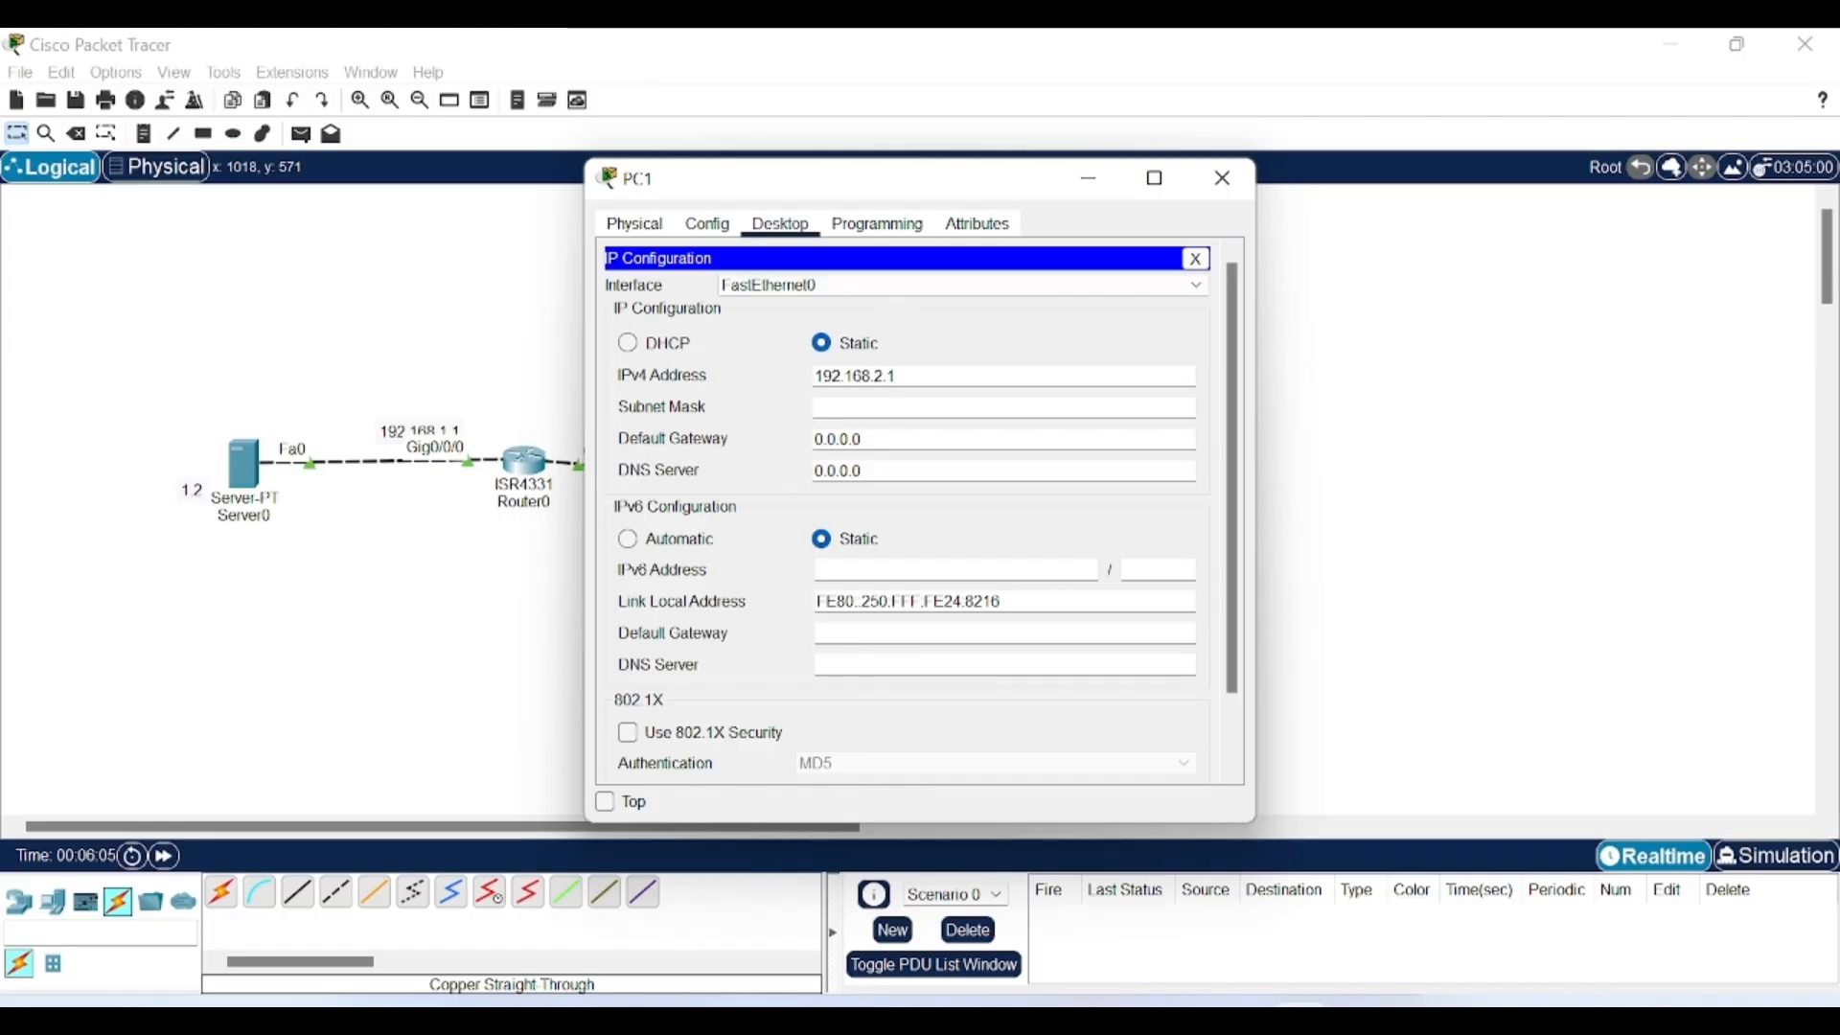
{"action": "key", "text": "BackSpace"}
{"action": "type", "text": "4"}
{"action": "left_click", "coordinate": [901, 407]}
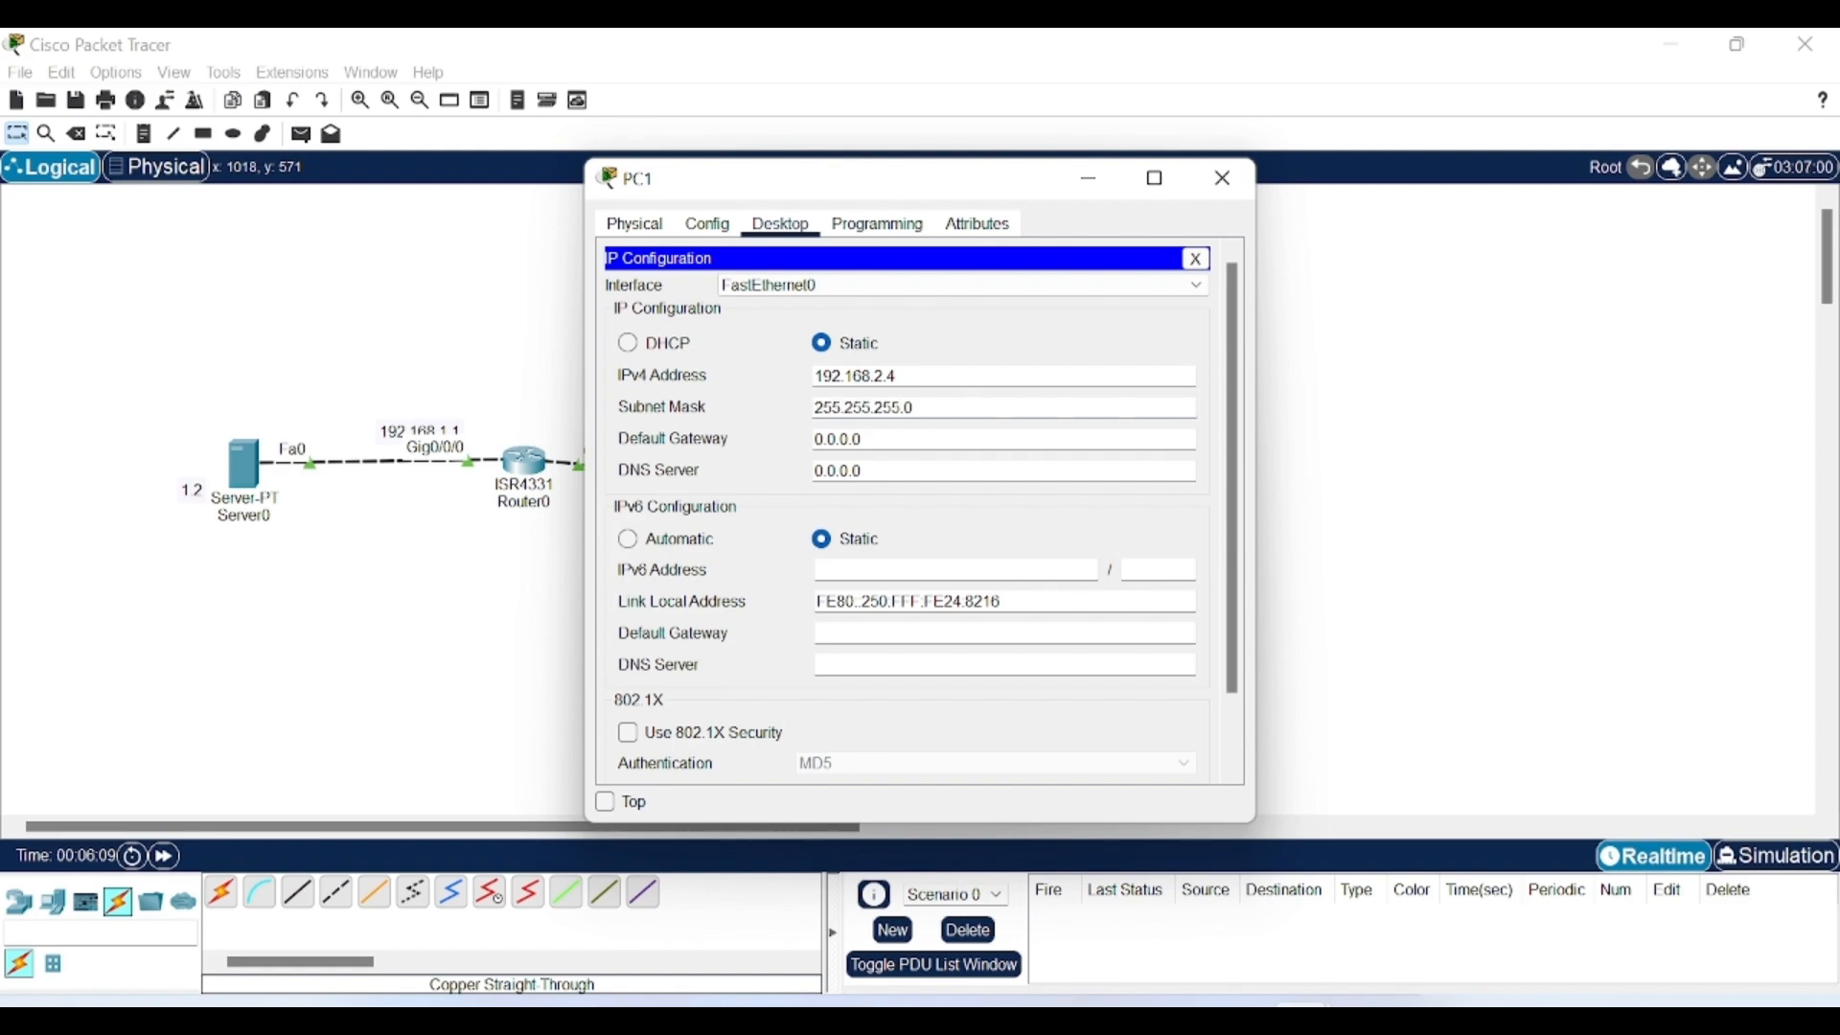
{"action": "key", "text": "Tab"}
{"action": "type", "text": "192.168.2.1"}
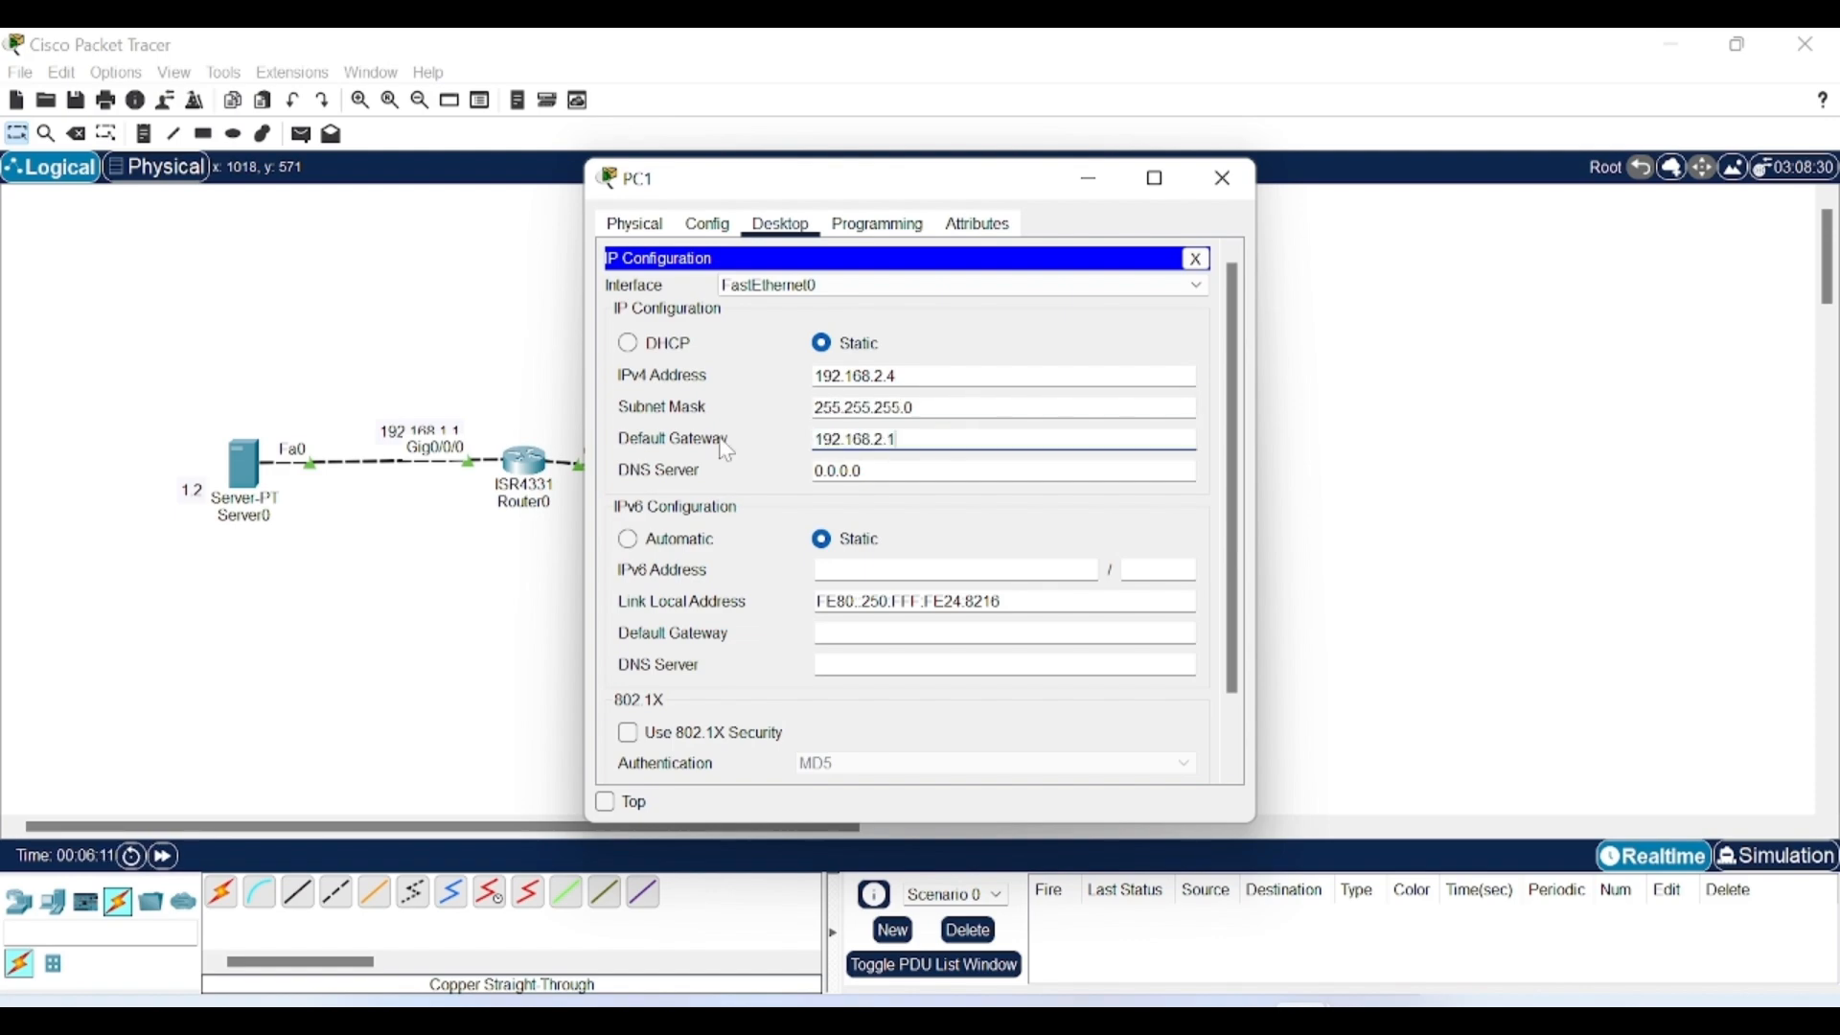
{"action": "left_click", "coordinate": [1091, 179]}
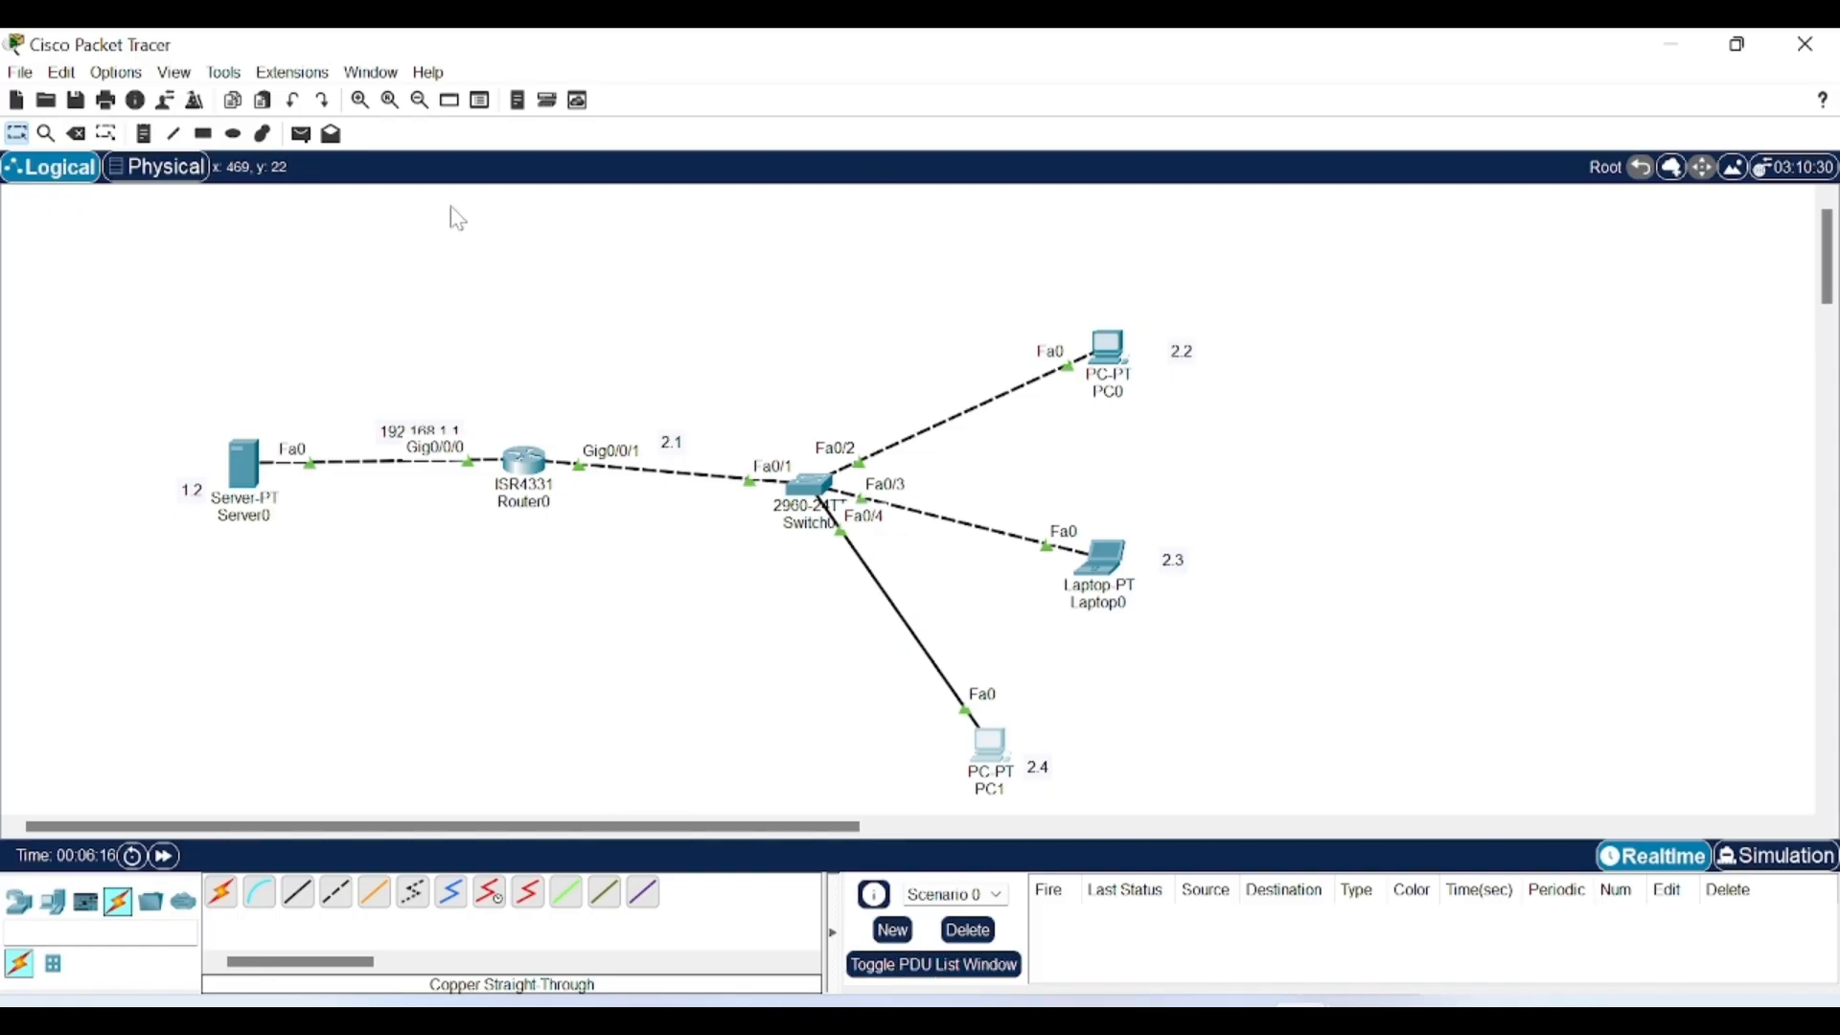
{"action": "left_click", "coordinate": [301, 133]}
{"action": "left_click", "coordinate": [241, 455]}
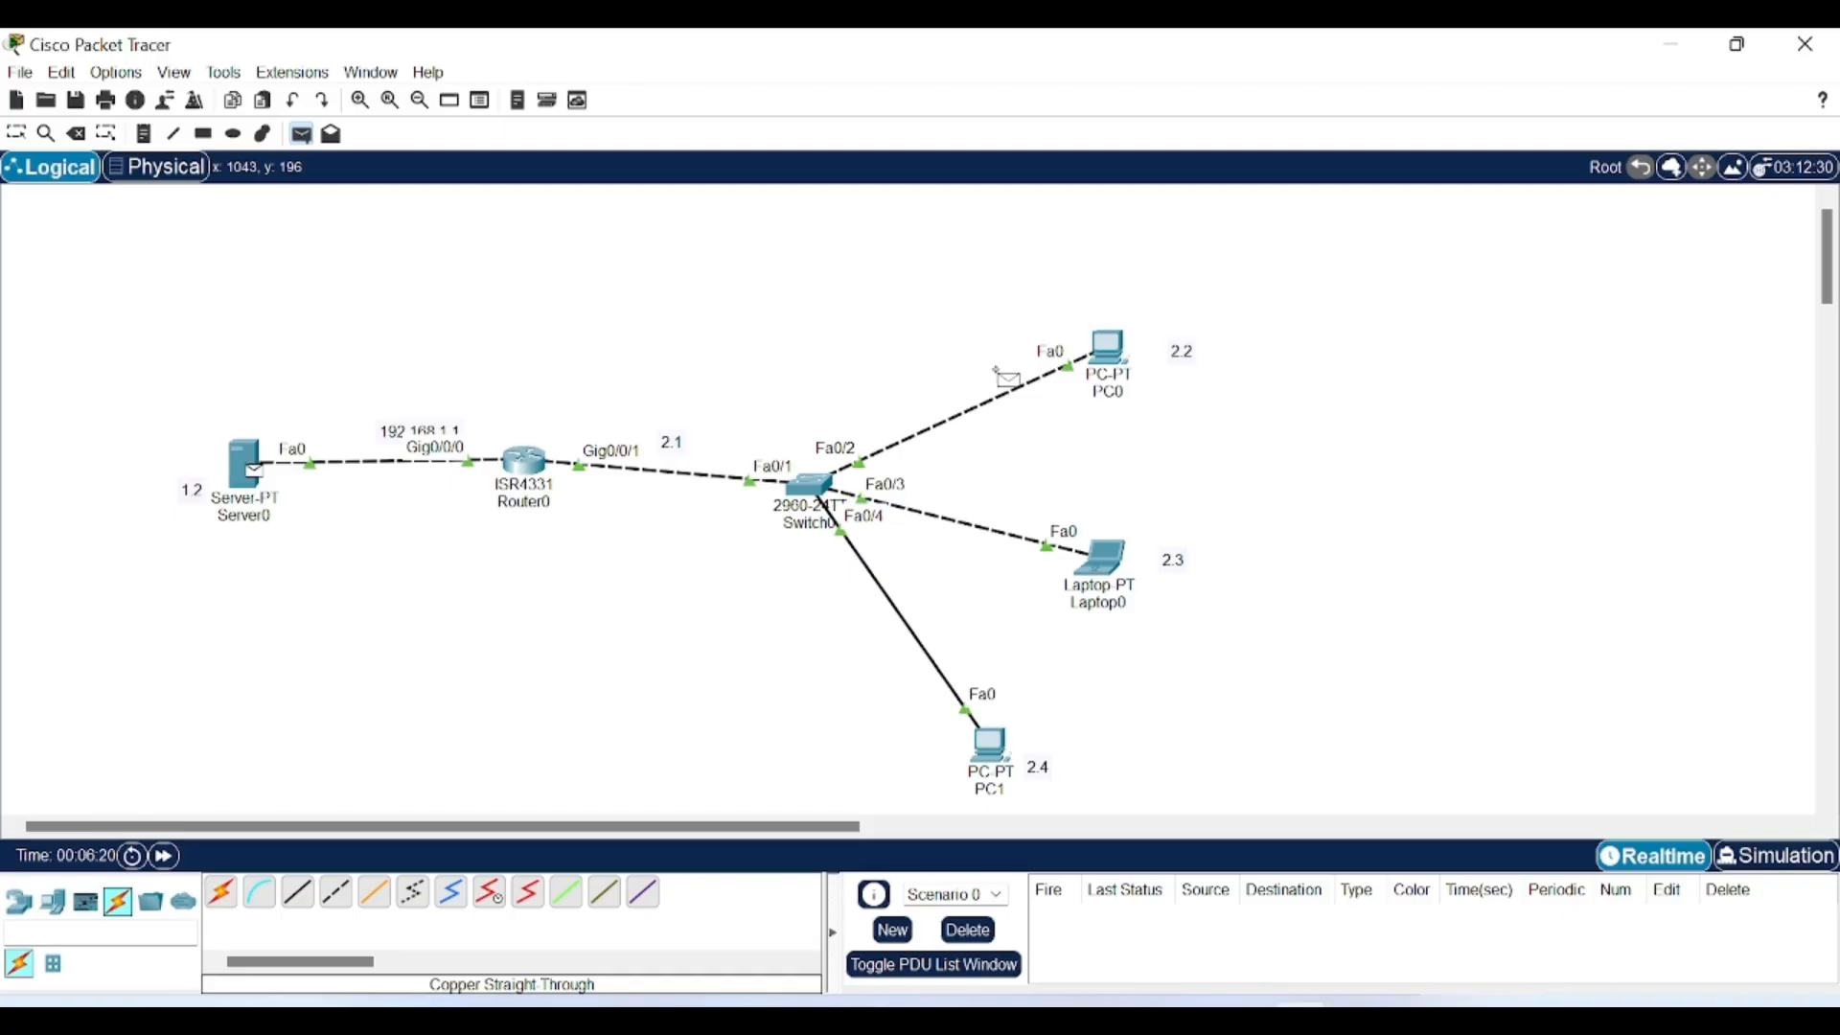
{"action": "left_click", "coordinate": [1107, 347]}
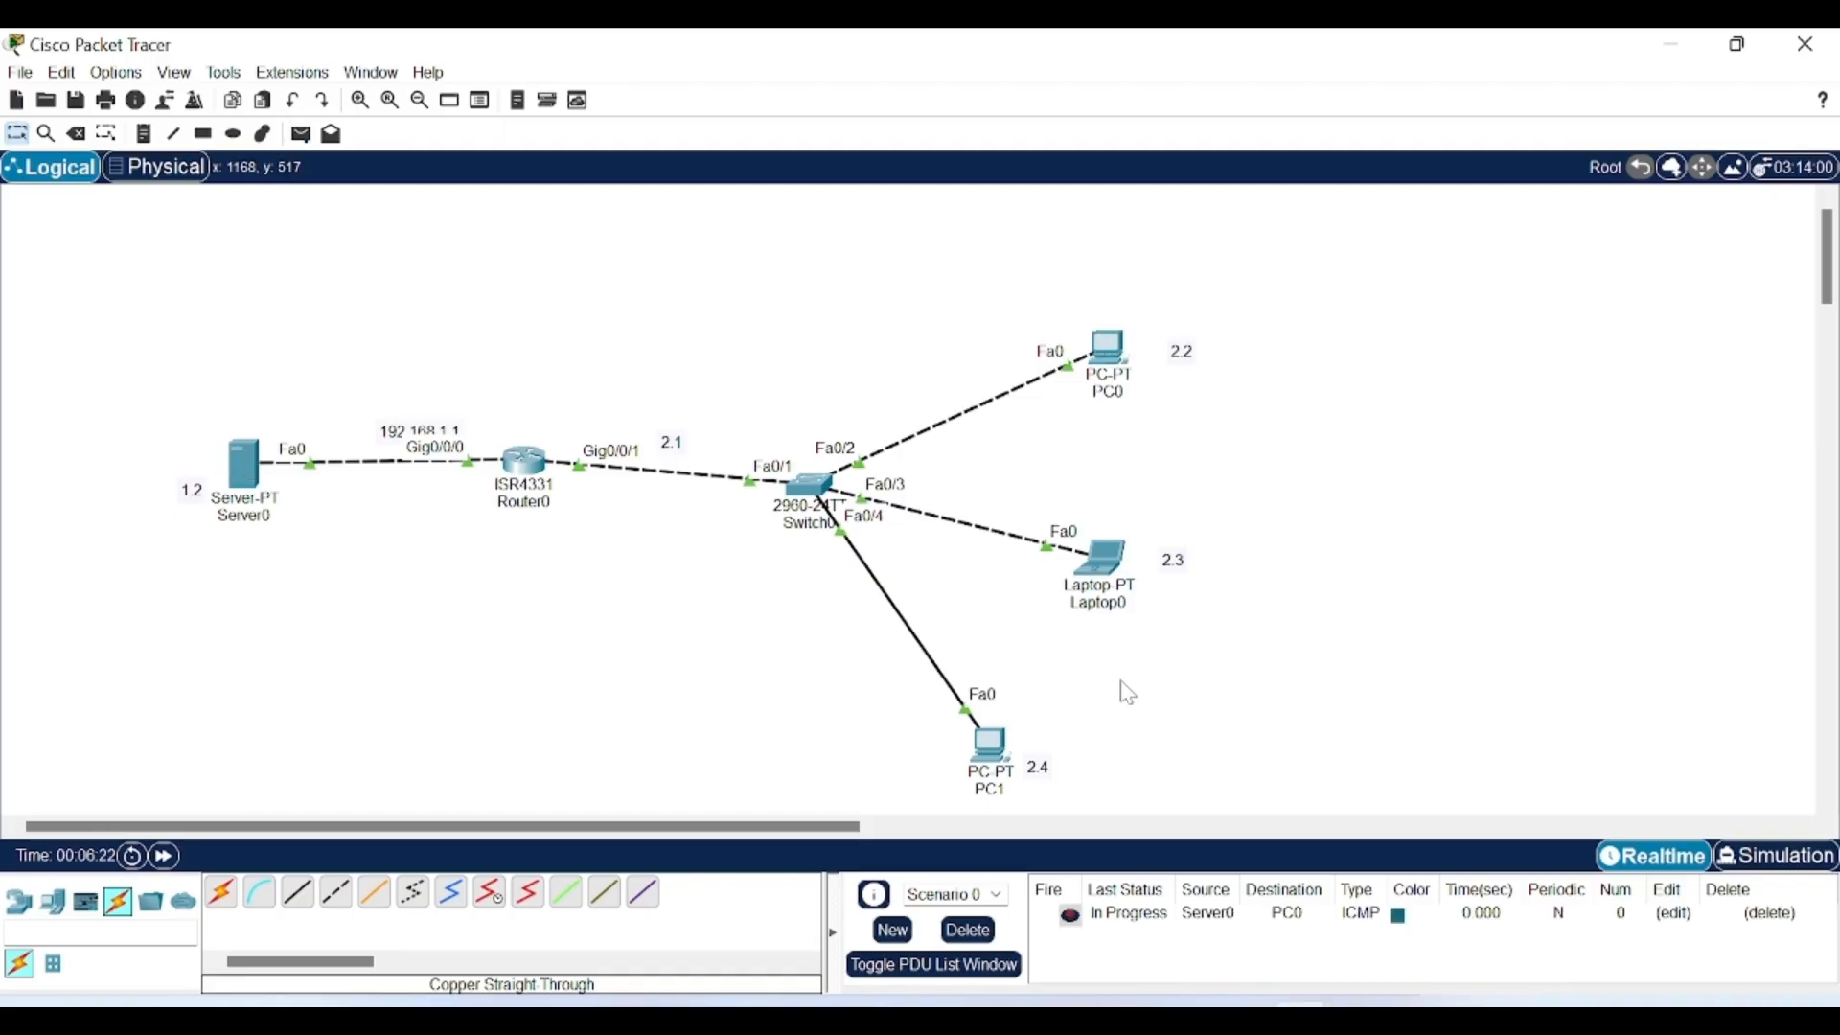
{"action": "left_click", "coordinate": [302, 135]}
{"action": "left_click", "coordinate": [993, 744]}
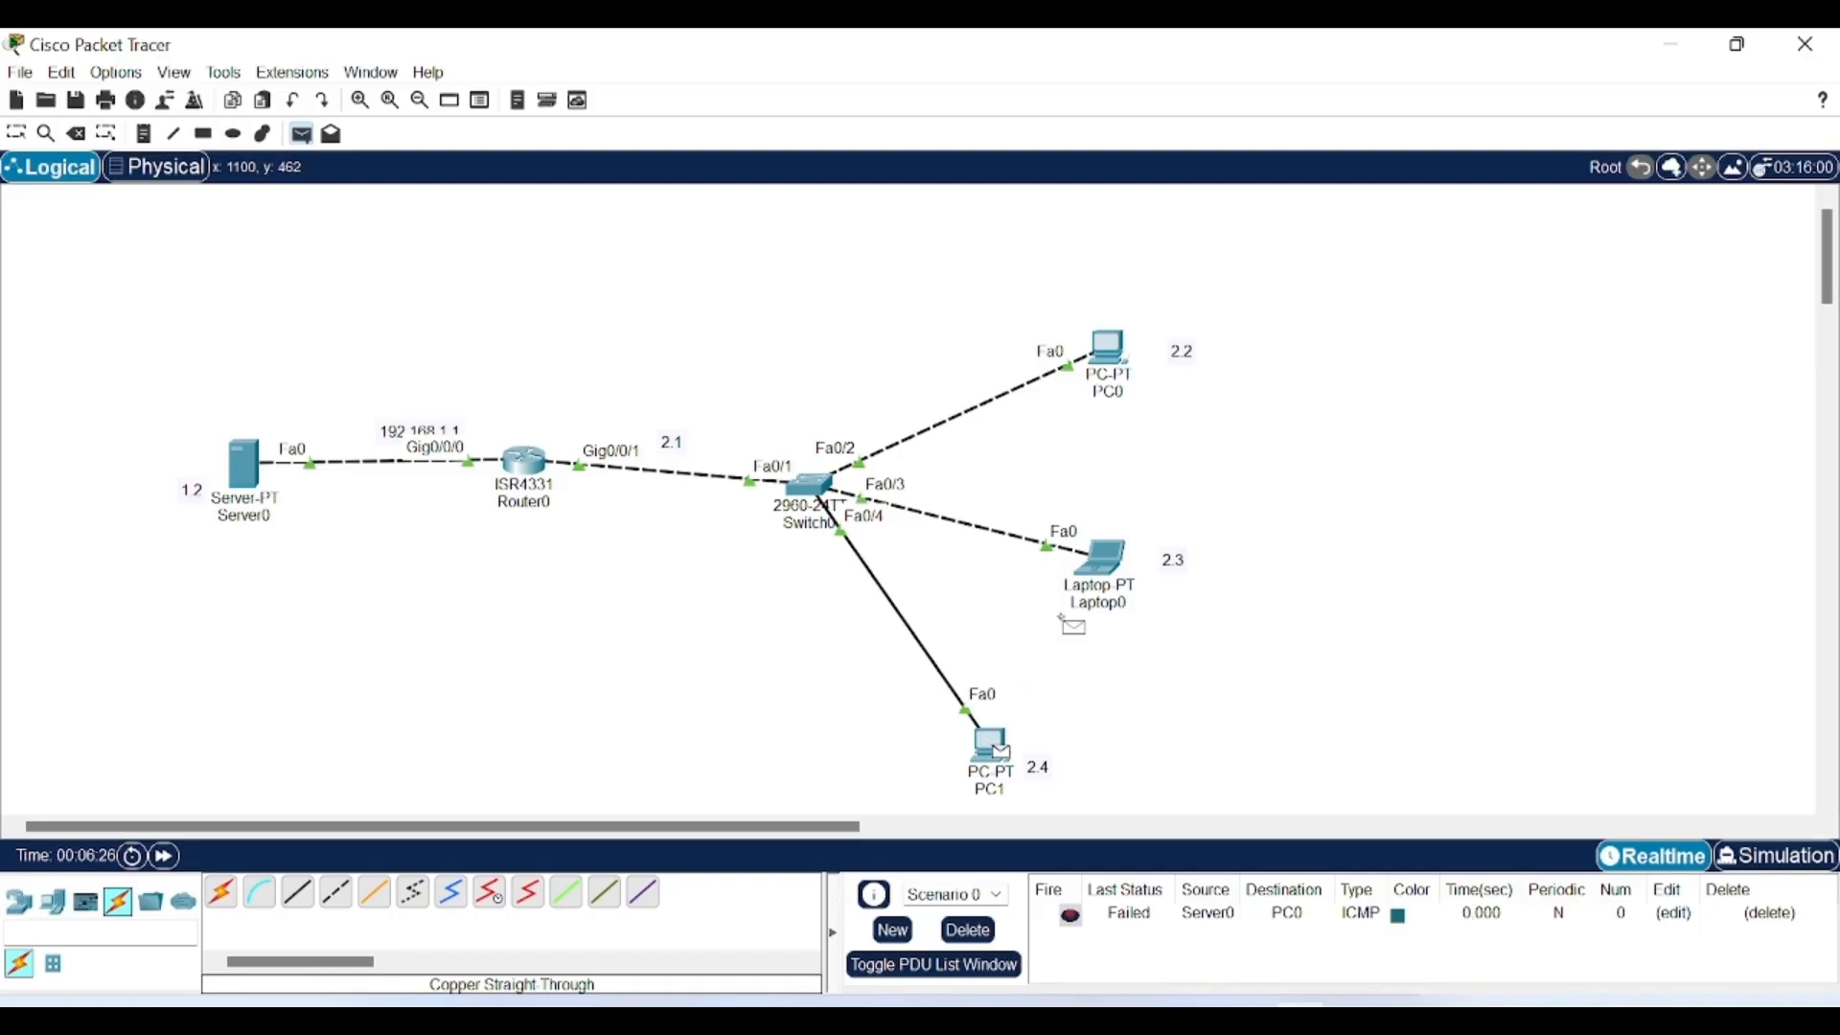
{"action": "left_click", "coordinate": [1102, 558]}
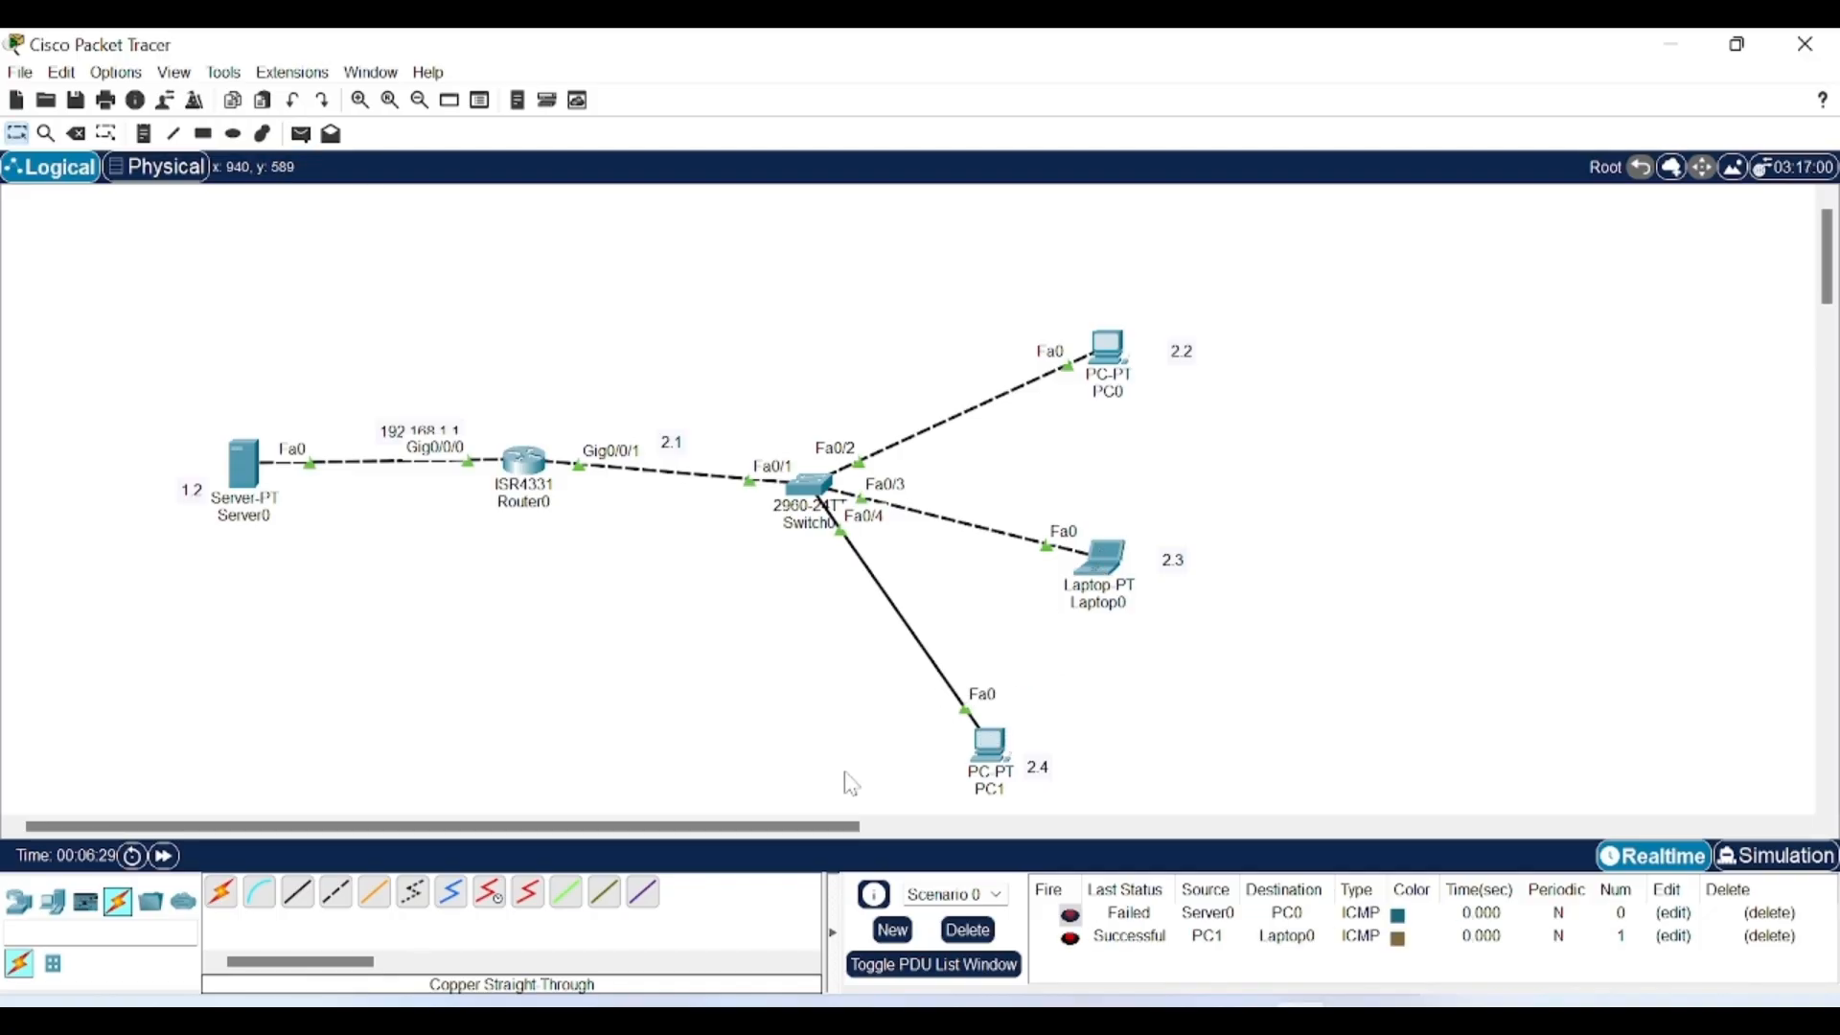
{"action": "left_click", "coordinate": [302, 135]}
{"action": "left_click", "coordinate": [999, 752]}
{"action": "left_click", "coordinate": [1107, 347]}
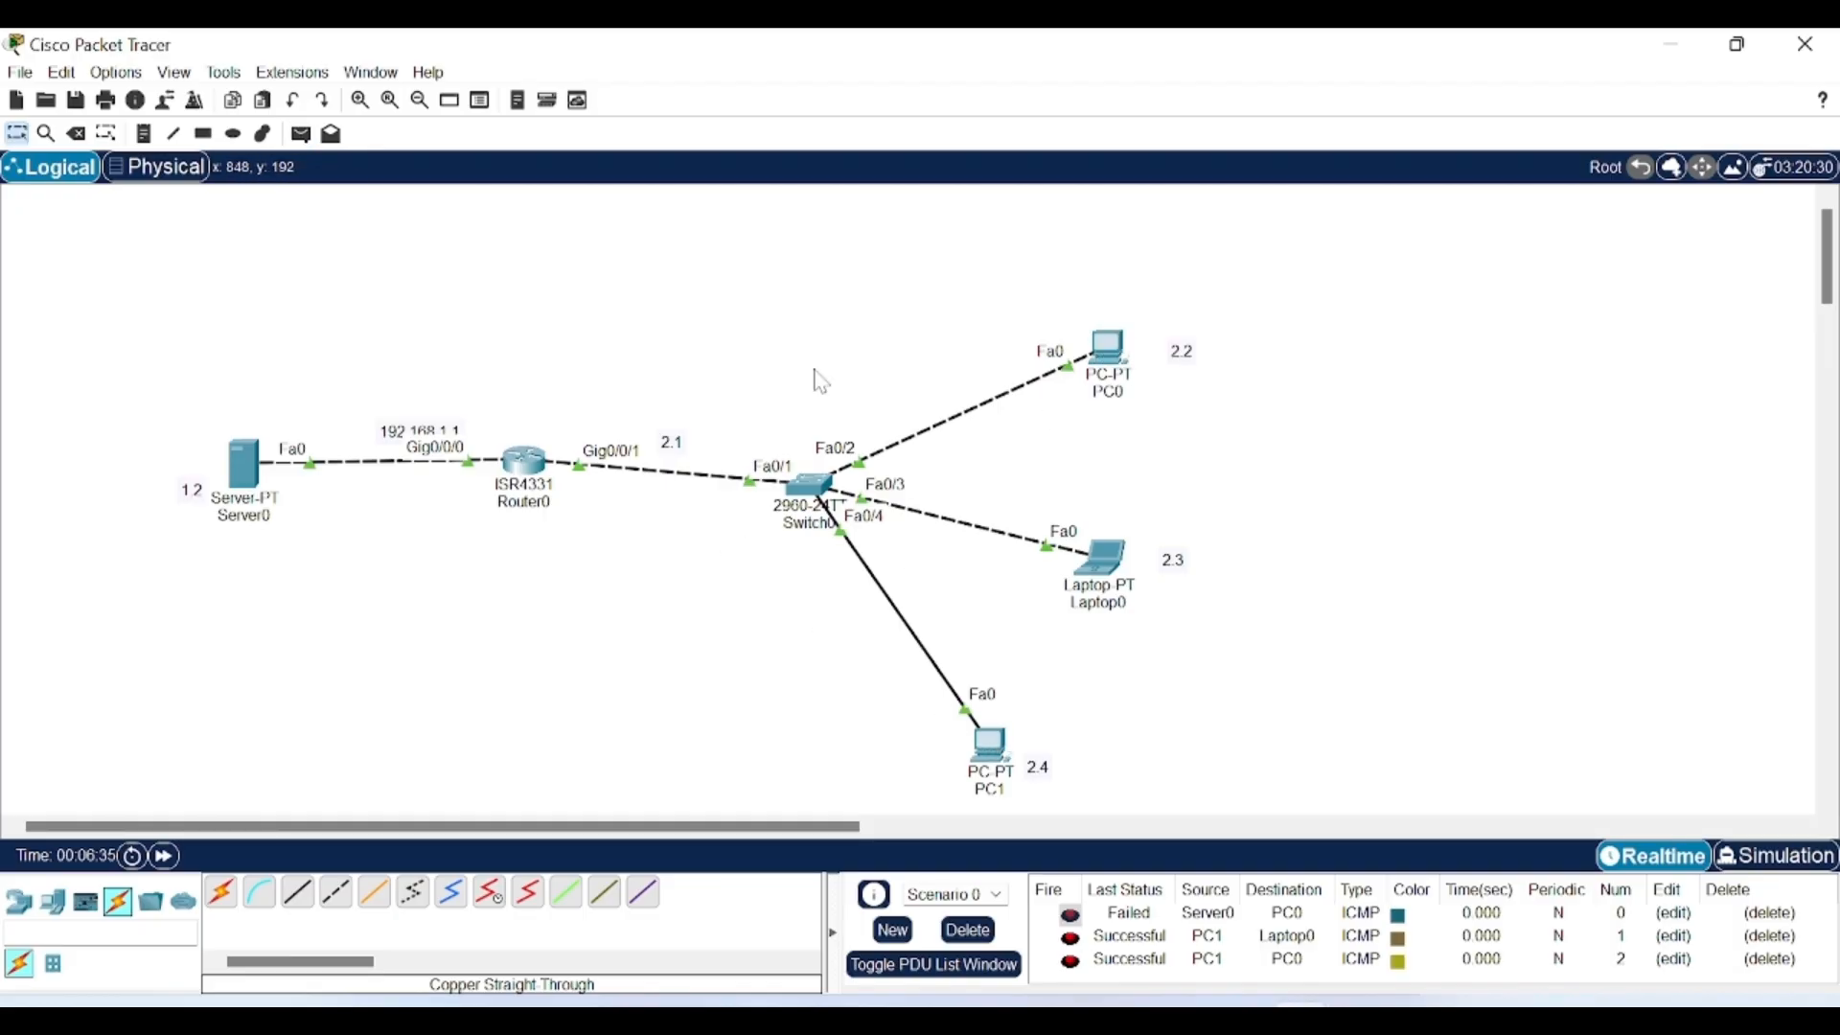
{"action": "left_click", "coordinate": [302, 134]}
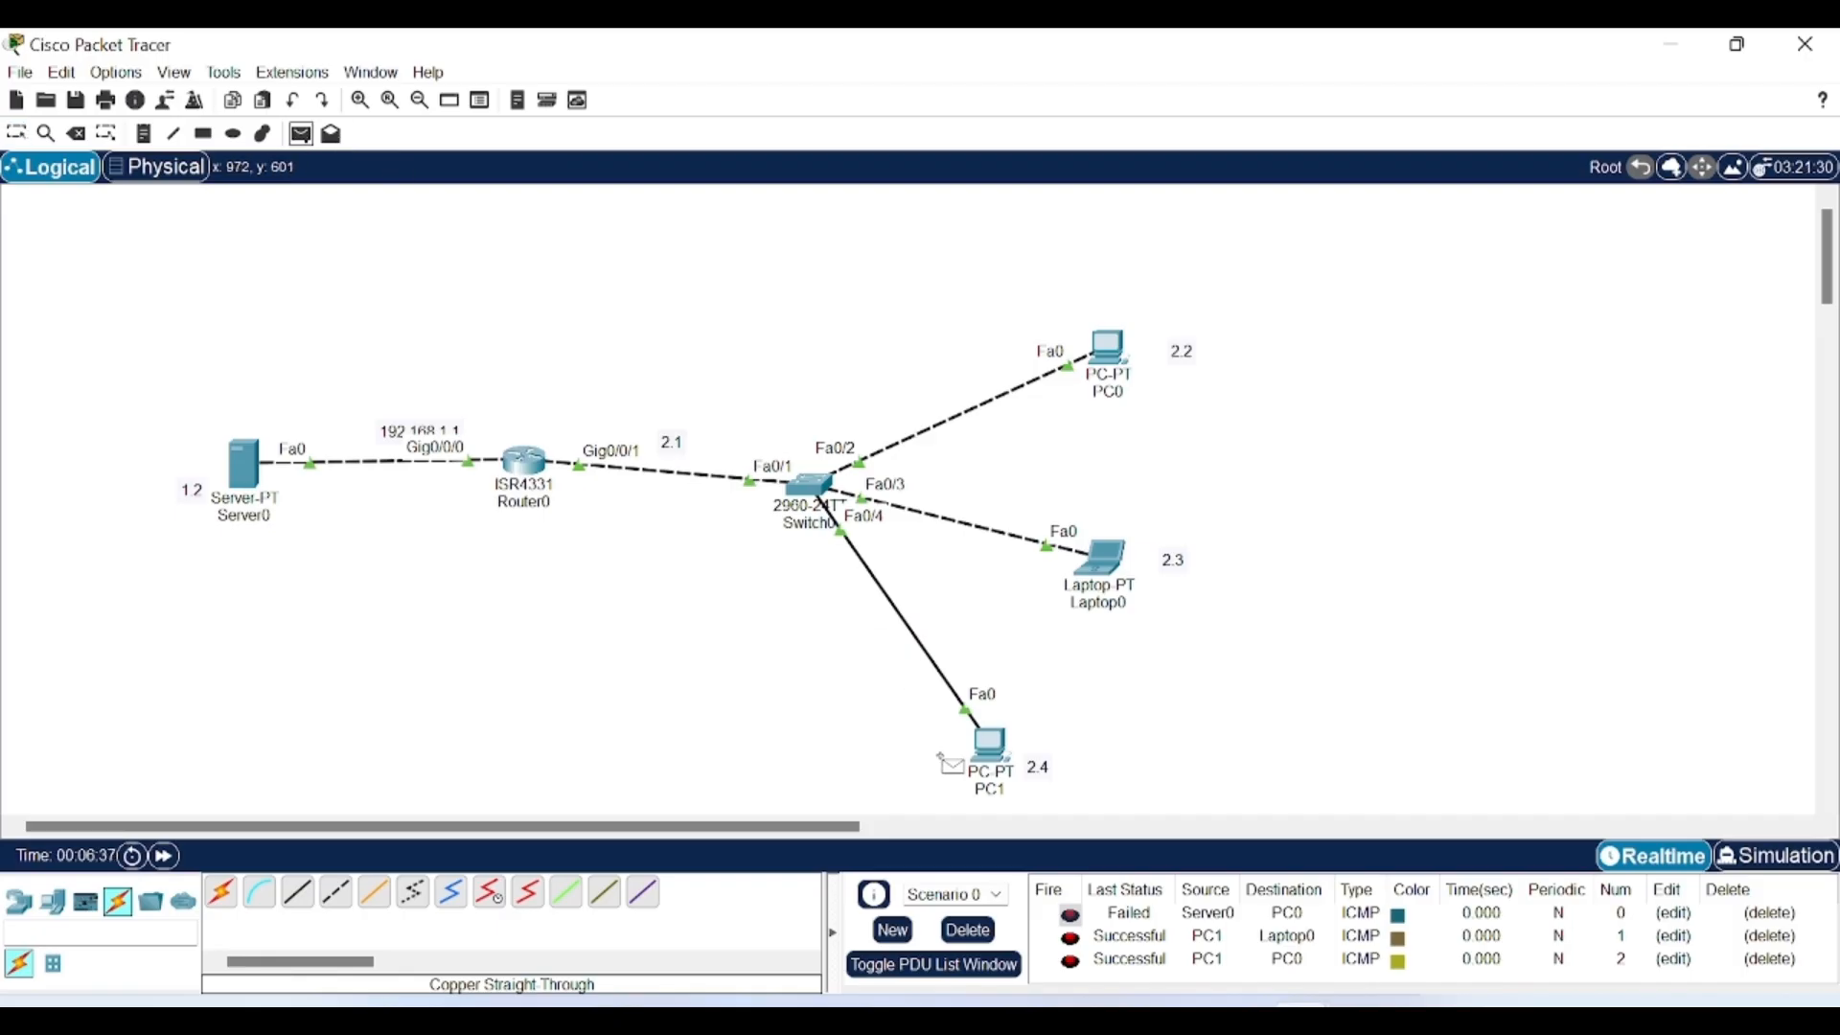
{"action": "left_click", "coordinate": [992, 750]}
{"action": "left_click", "coordinate": [247, 465]}
{"action": "left_click", "coordinate": [245, 466]}
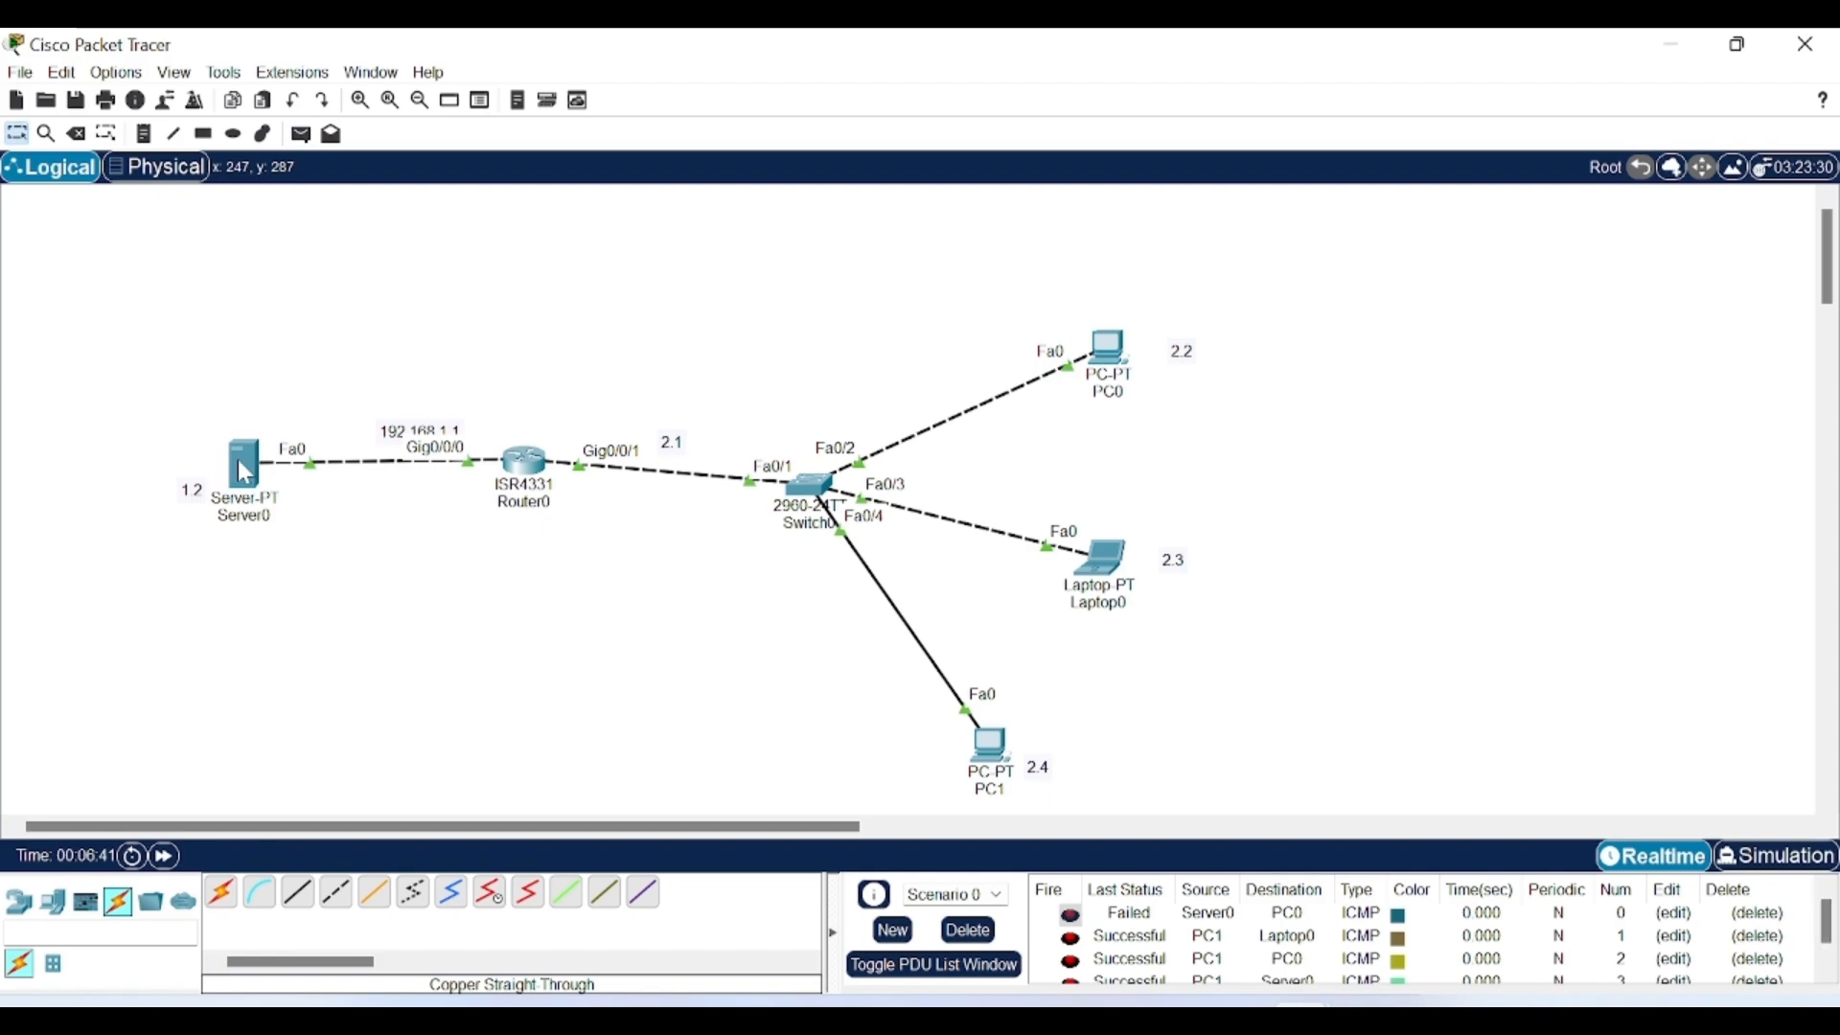
{"action": "left_click", "coordinate": [973, 930]}
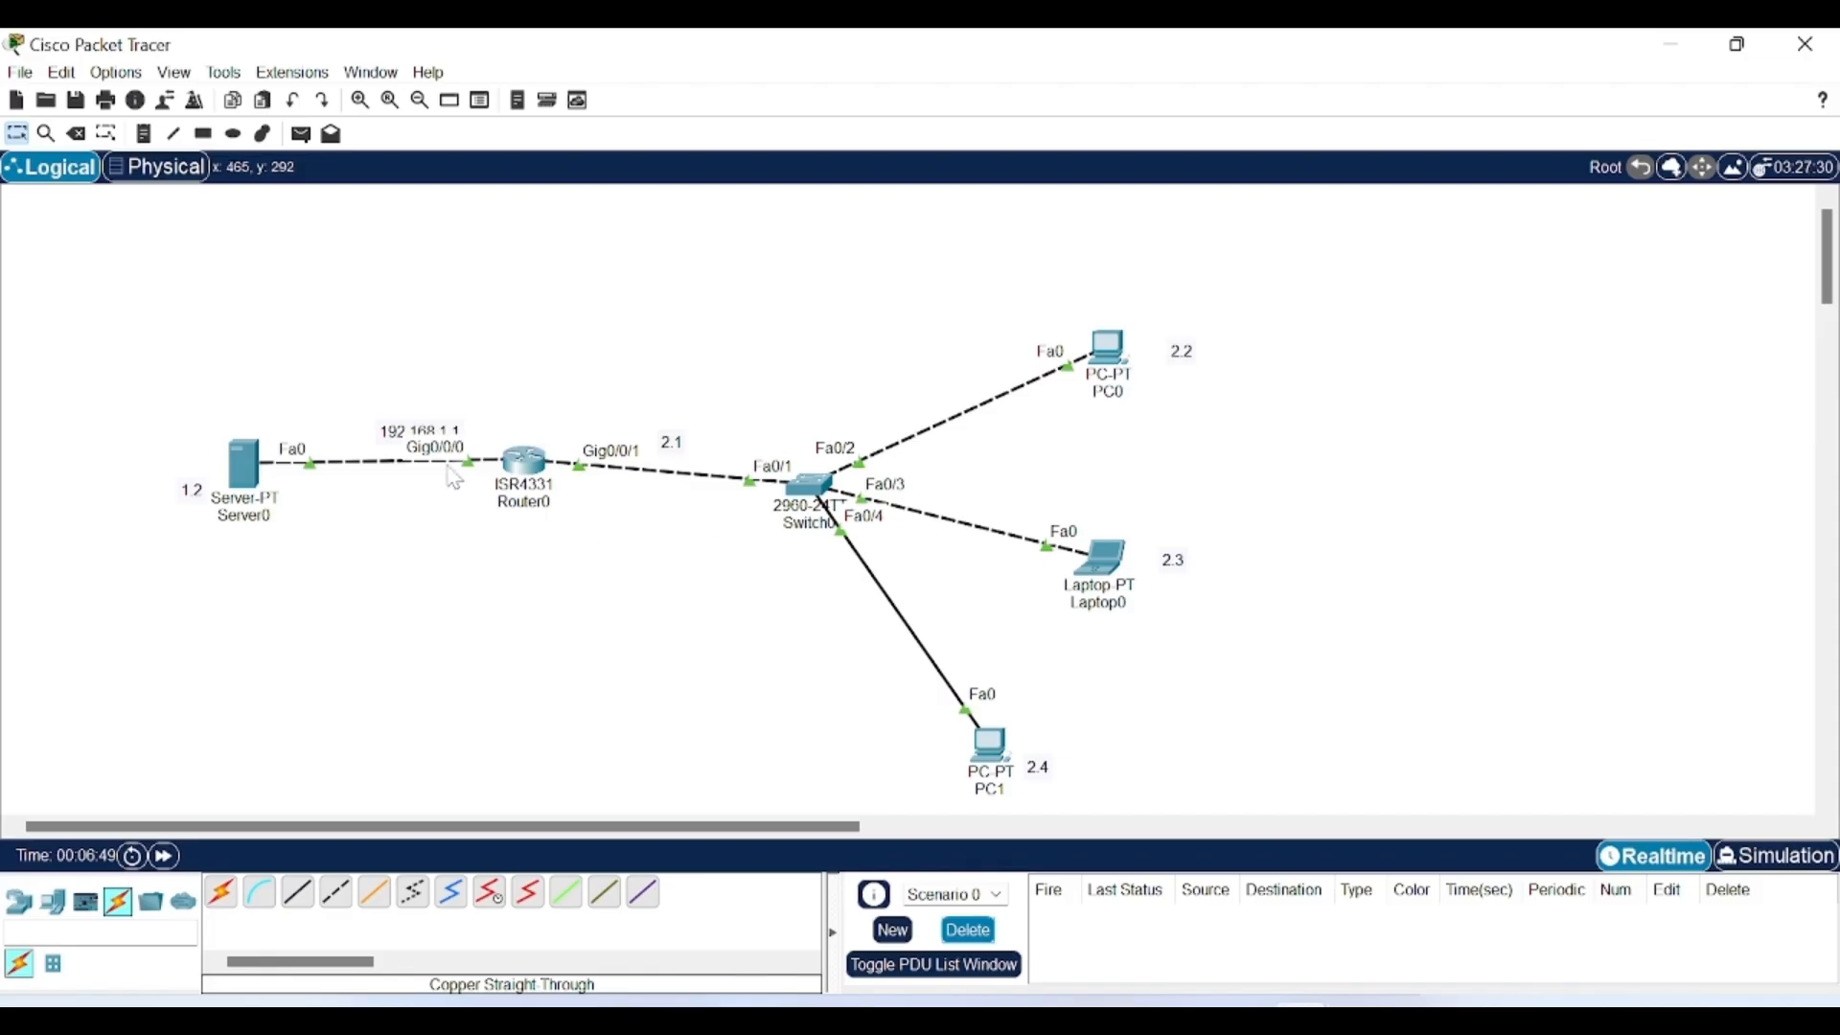
{"action": "left_click", "coordinate": [254, 474]}
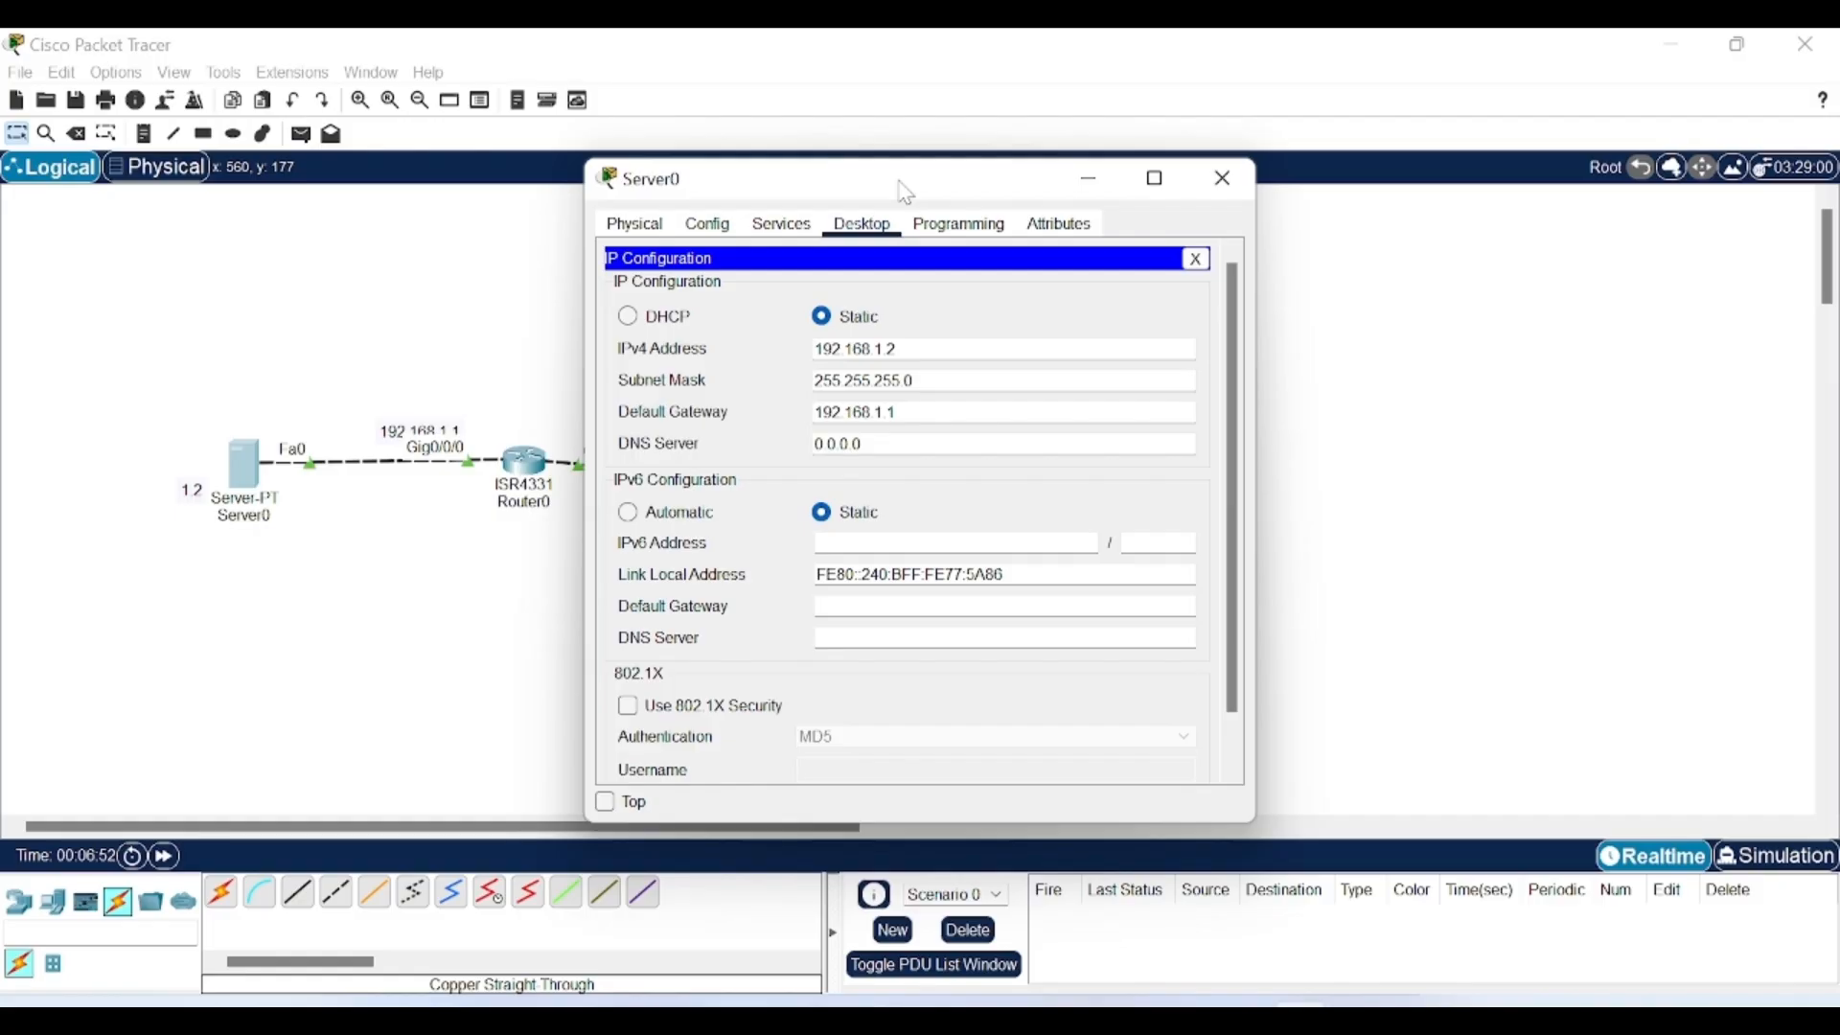
{"action": "left_click_drag", "start_coordinate": [910, 179], "coordinate": [1090, 153]}
{"action": "left_click", "coordinate": [983, 205]}
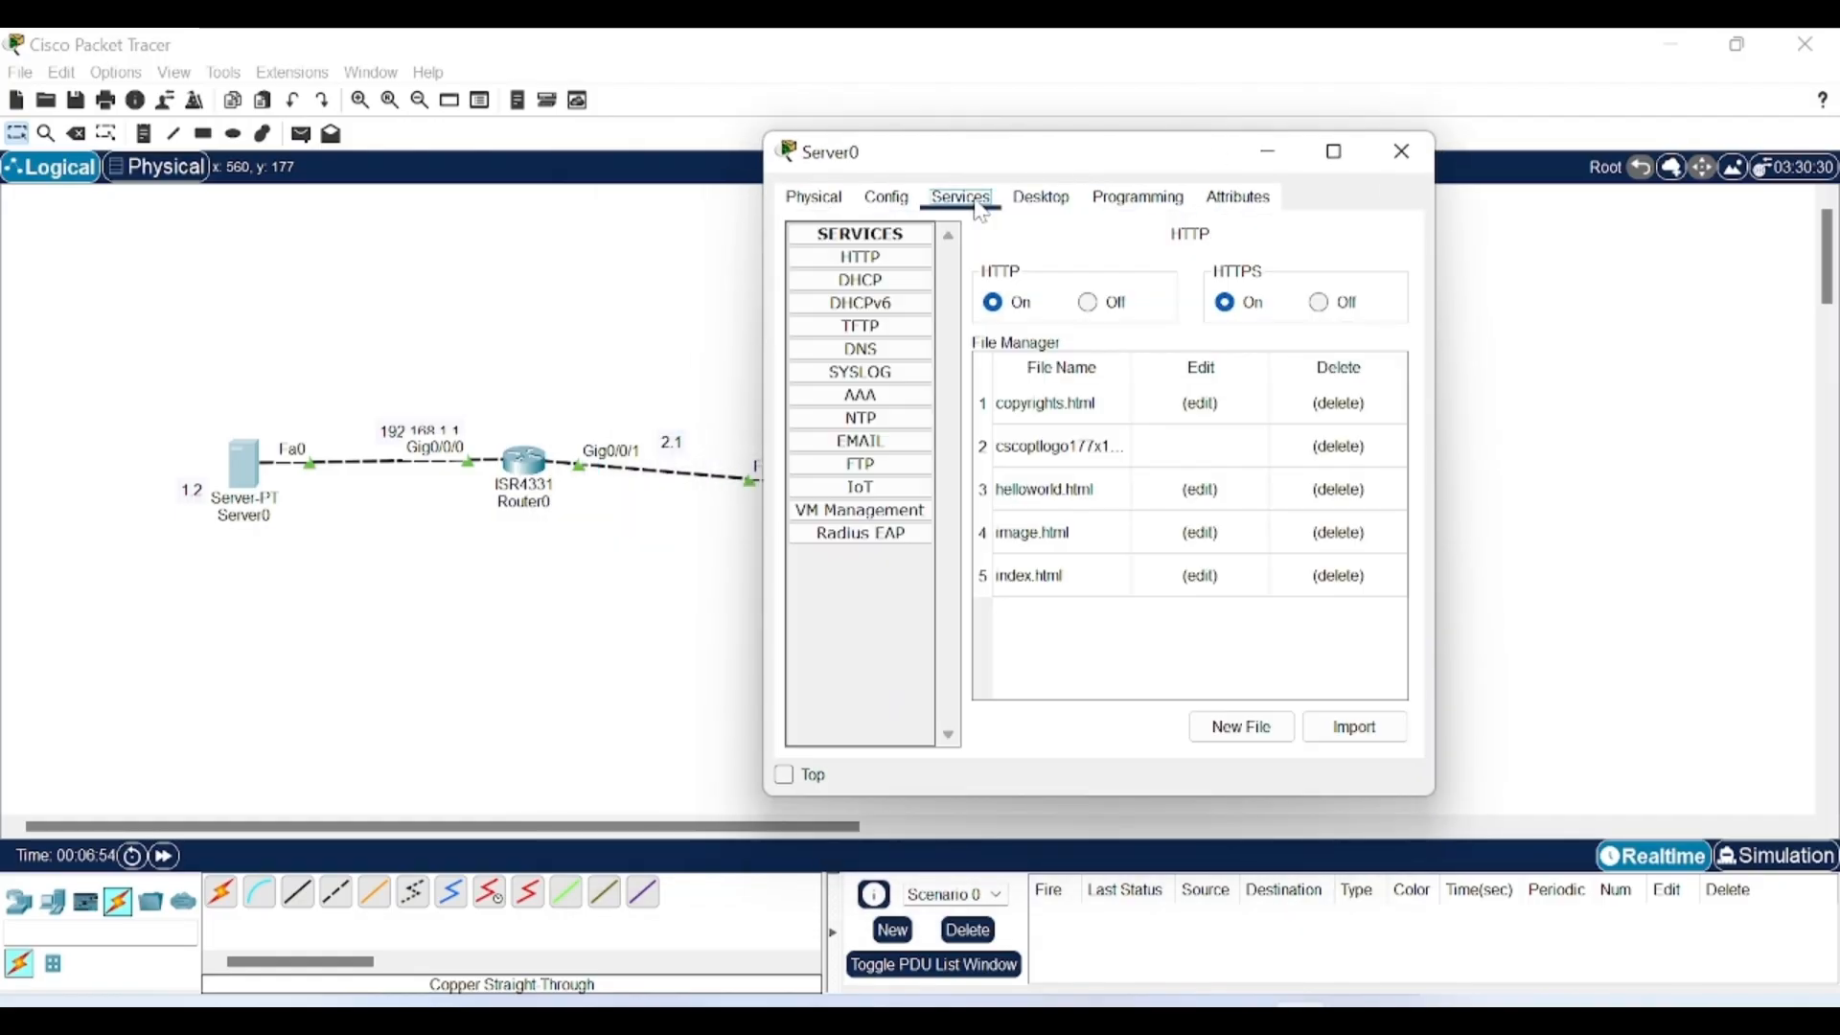
{"action": "left_click", "coordinate": [1071, 217]}
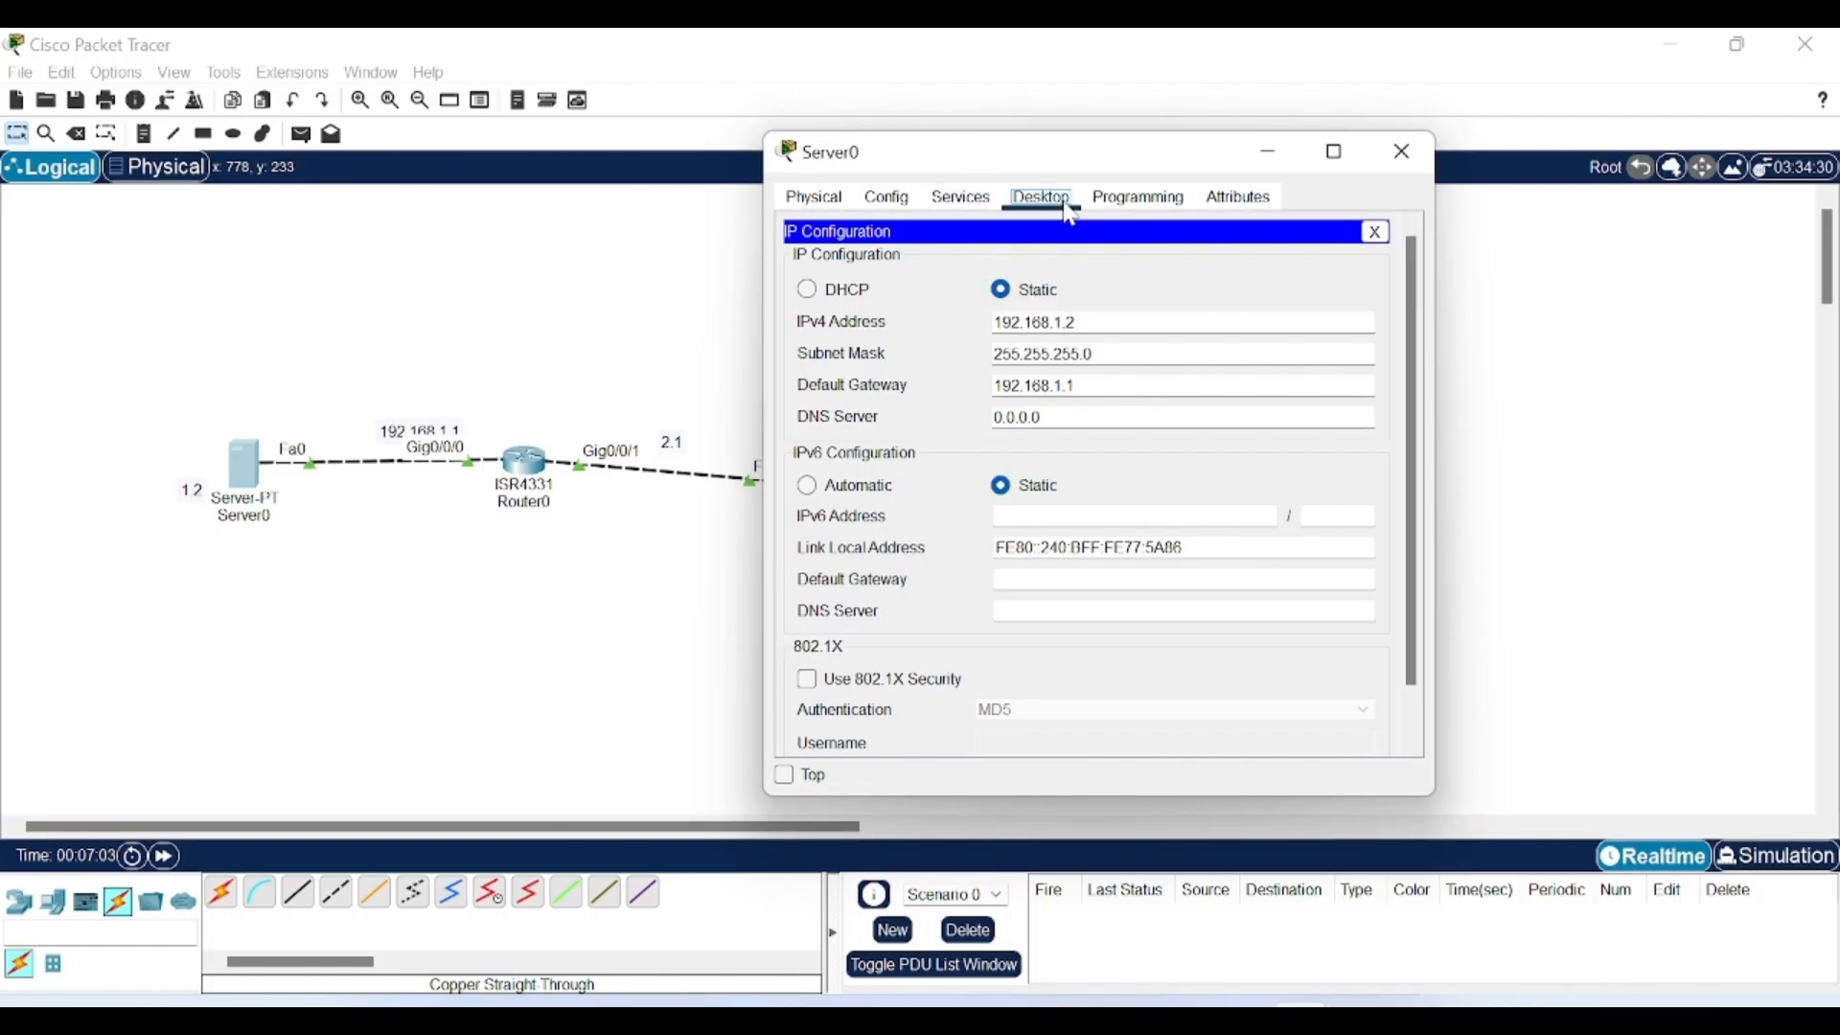
{"action": "left_click", "coordinate": [961, 197]}
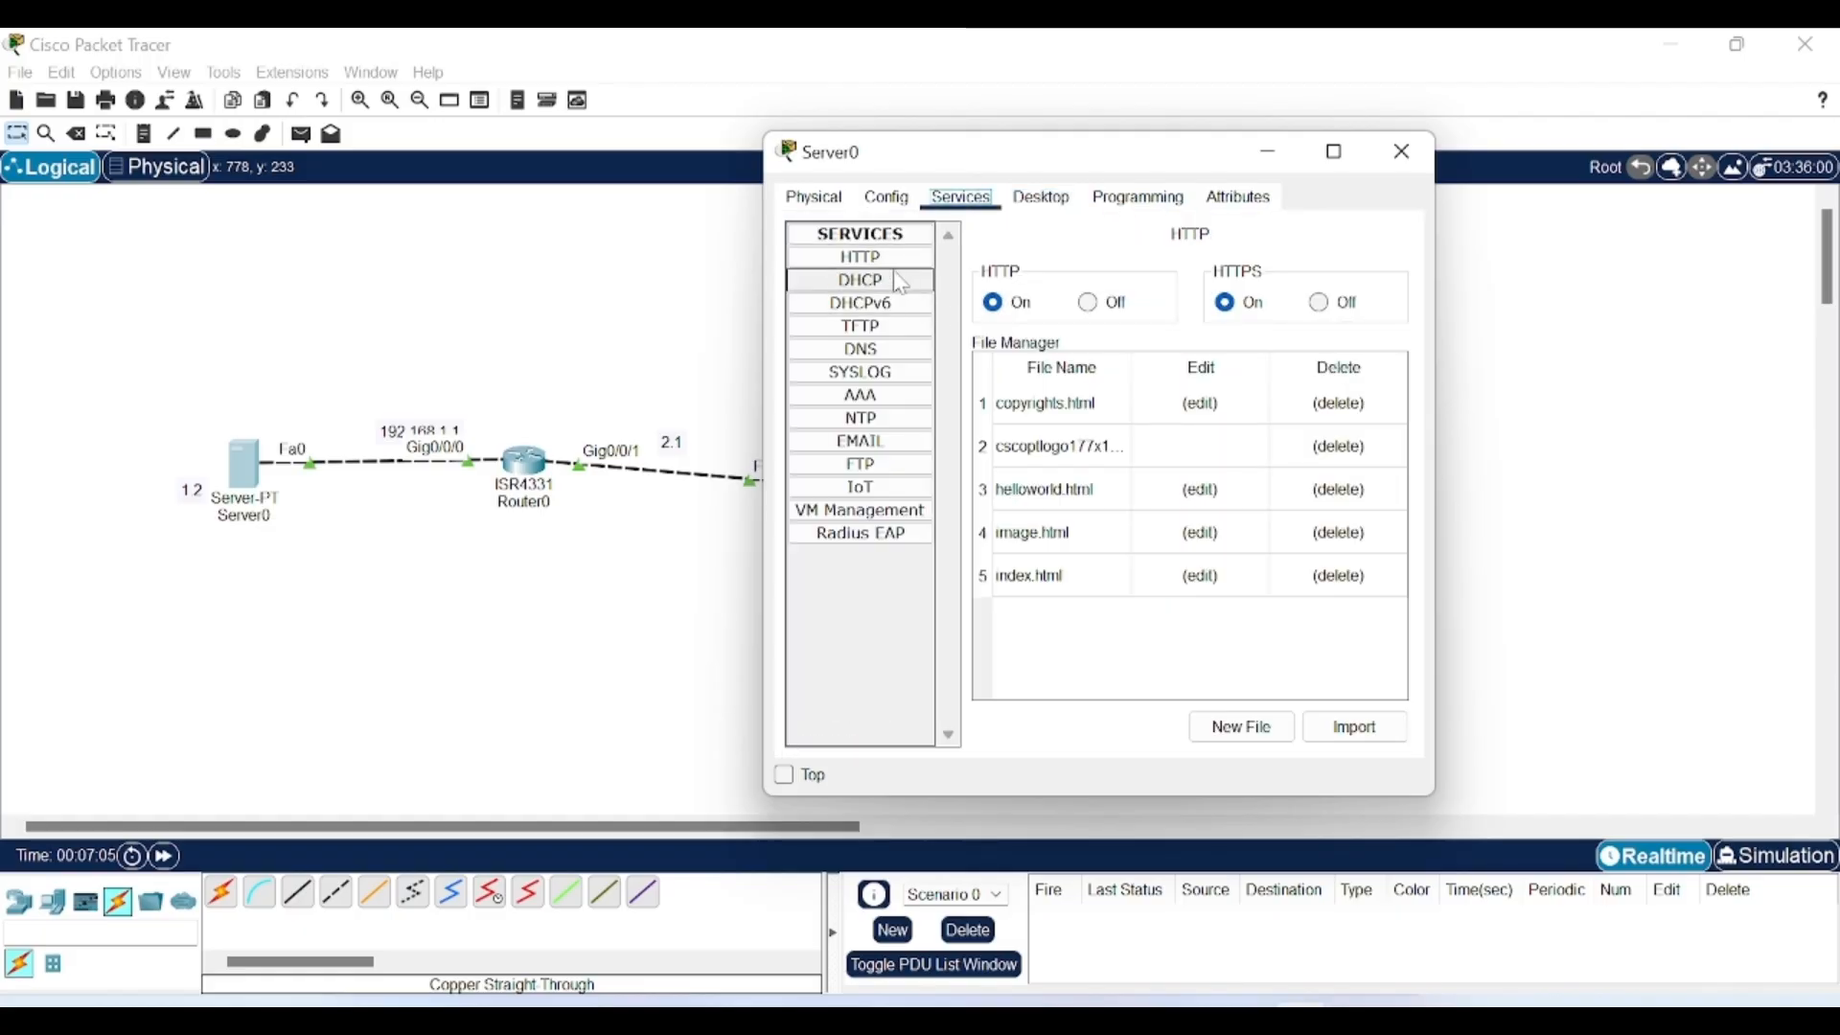
{"action": "left_click", "coordinate": [861, 465]}
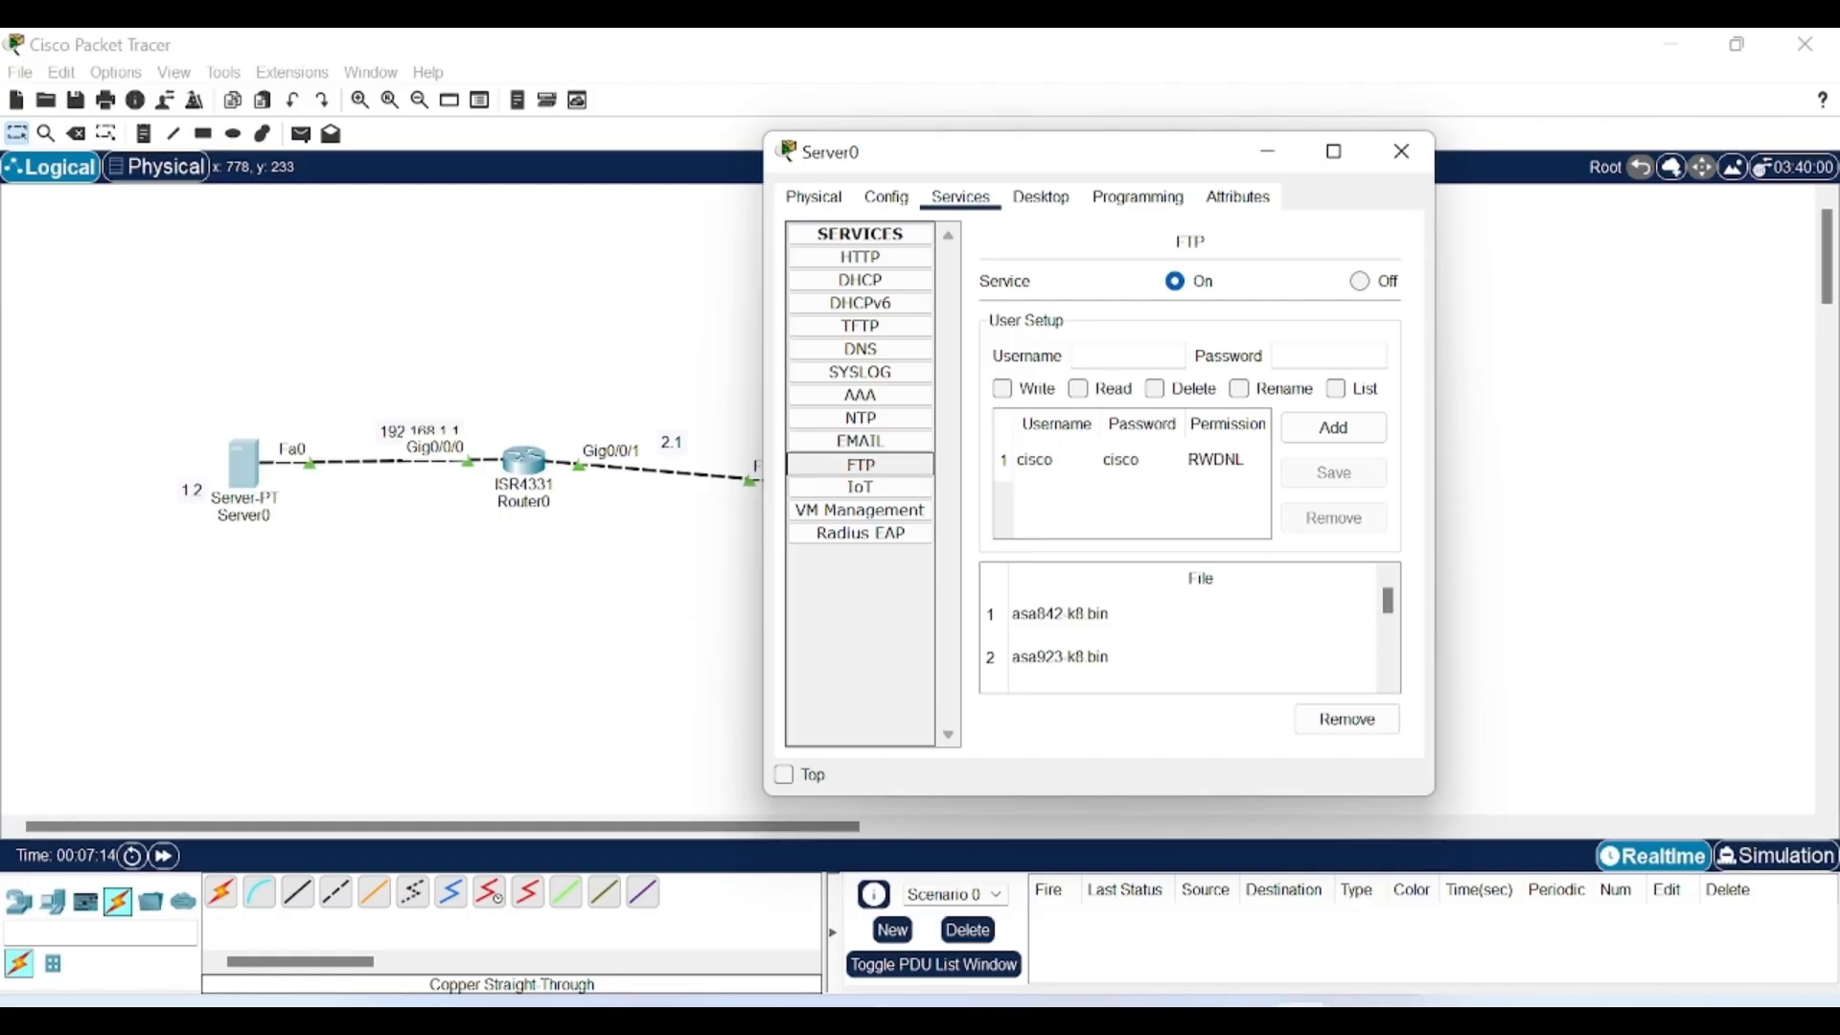
{"action": "left_click", "coordinate": [1111, 357]}
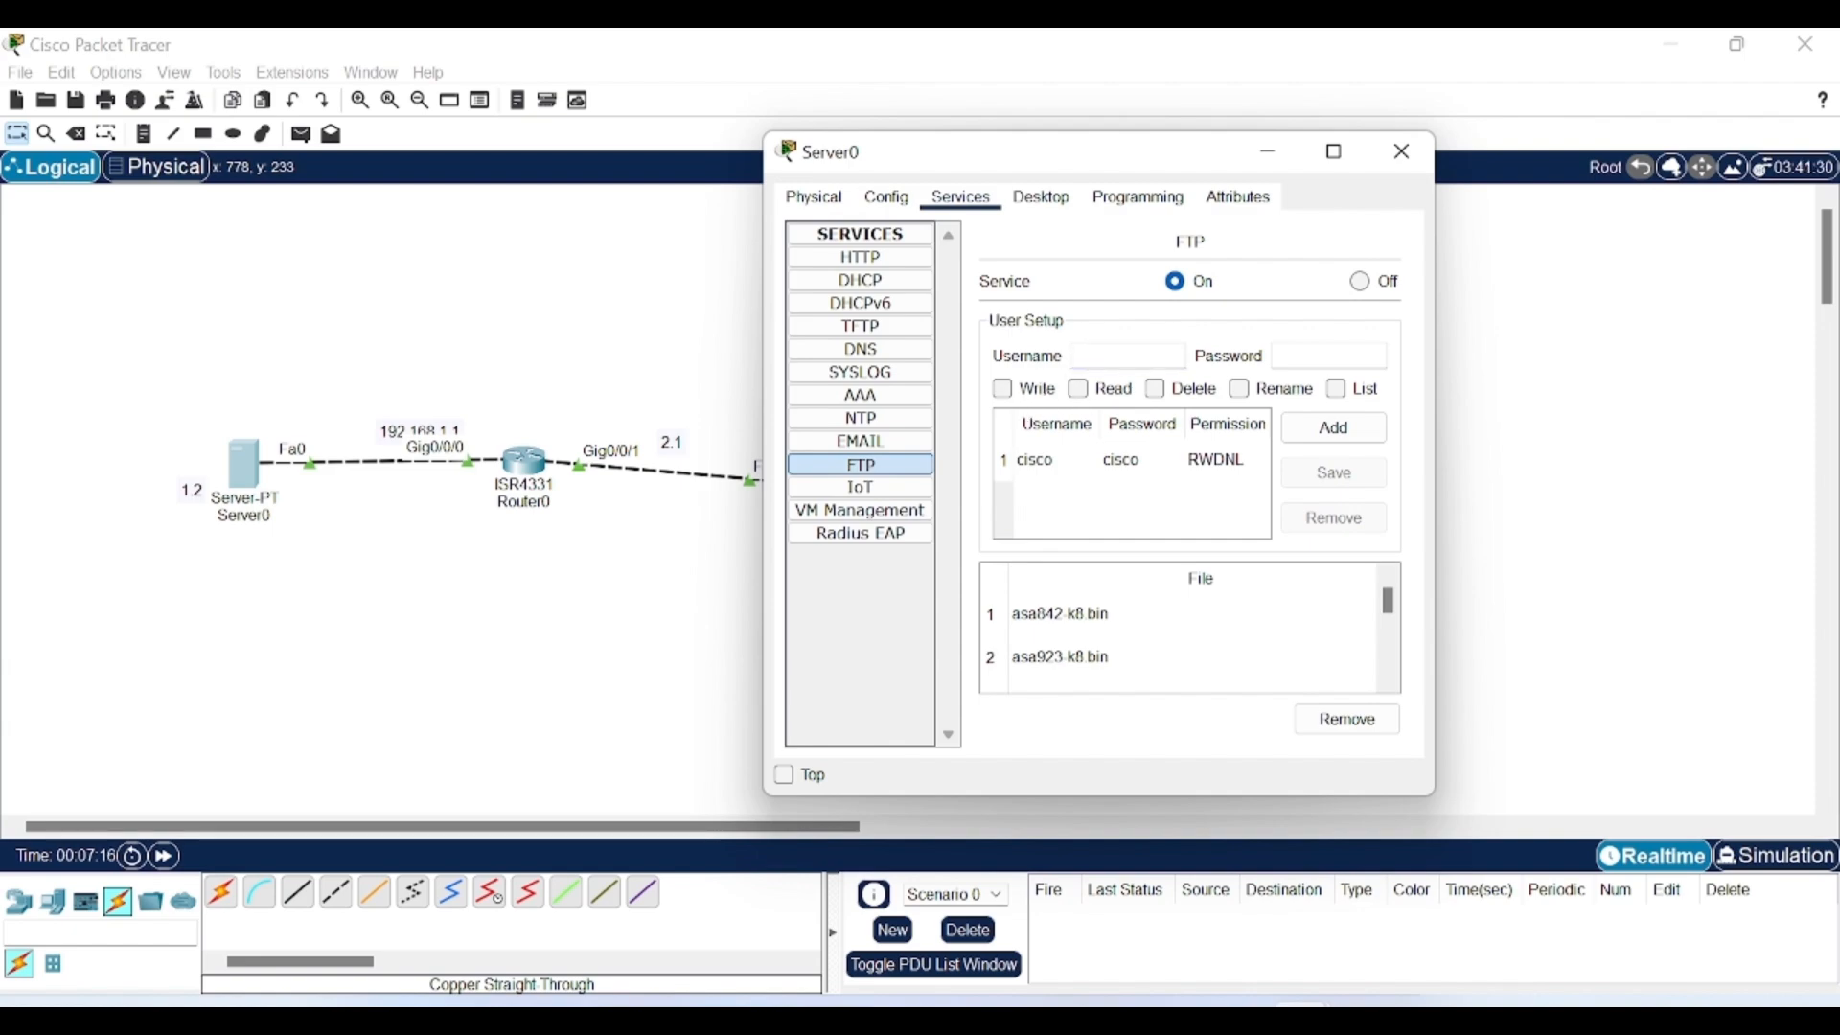
{"action": "left_click", "coordinate": [1305, 357]}
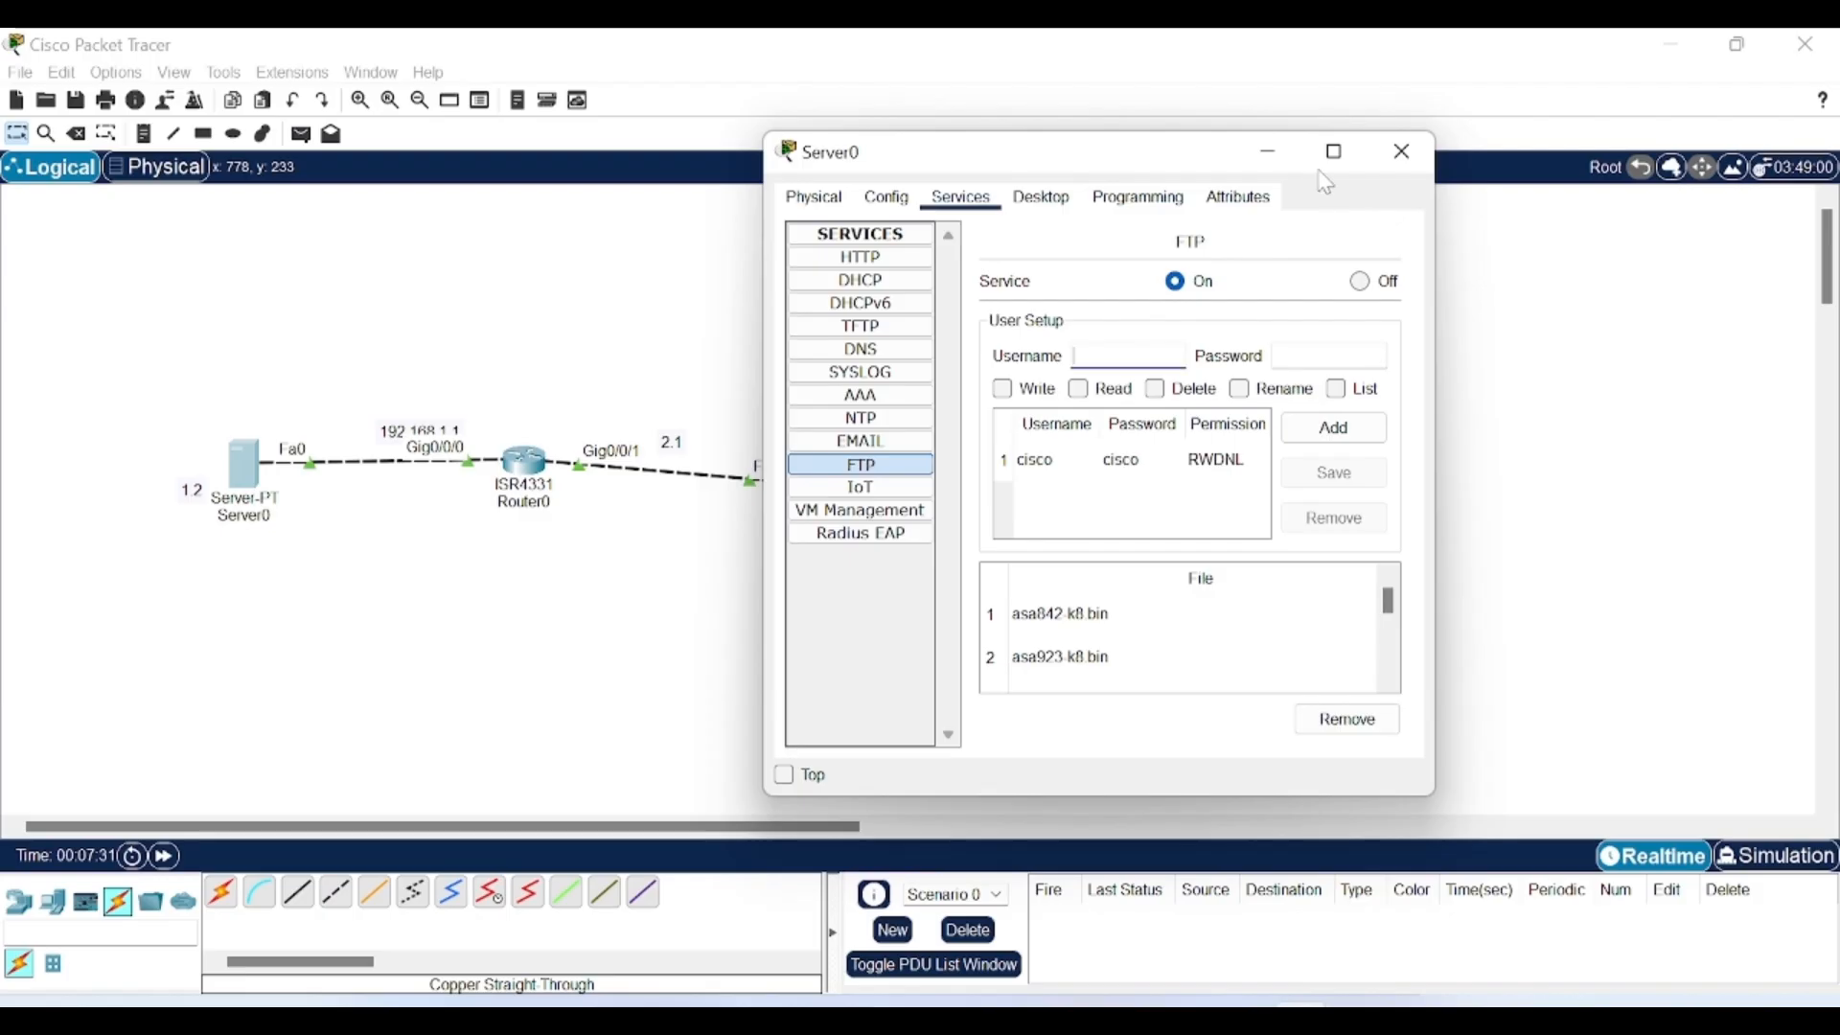
{"action": "left_click", "coordinate": [1271, 157]}
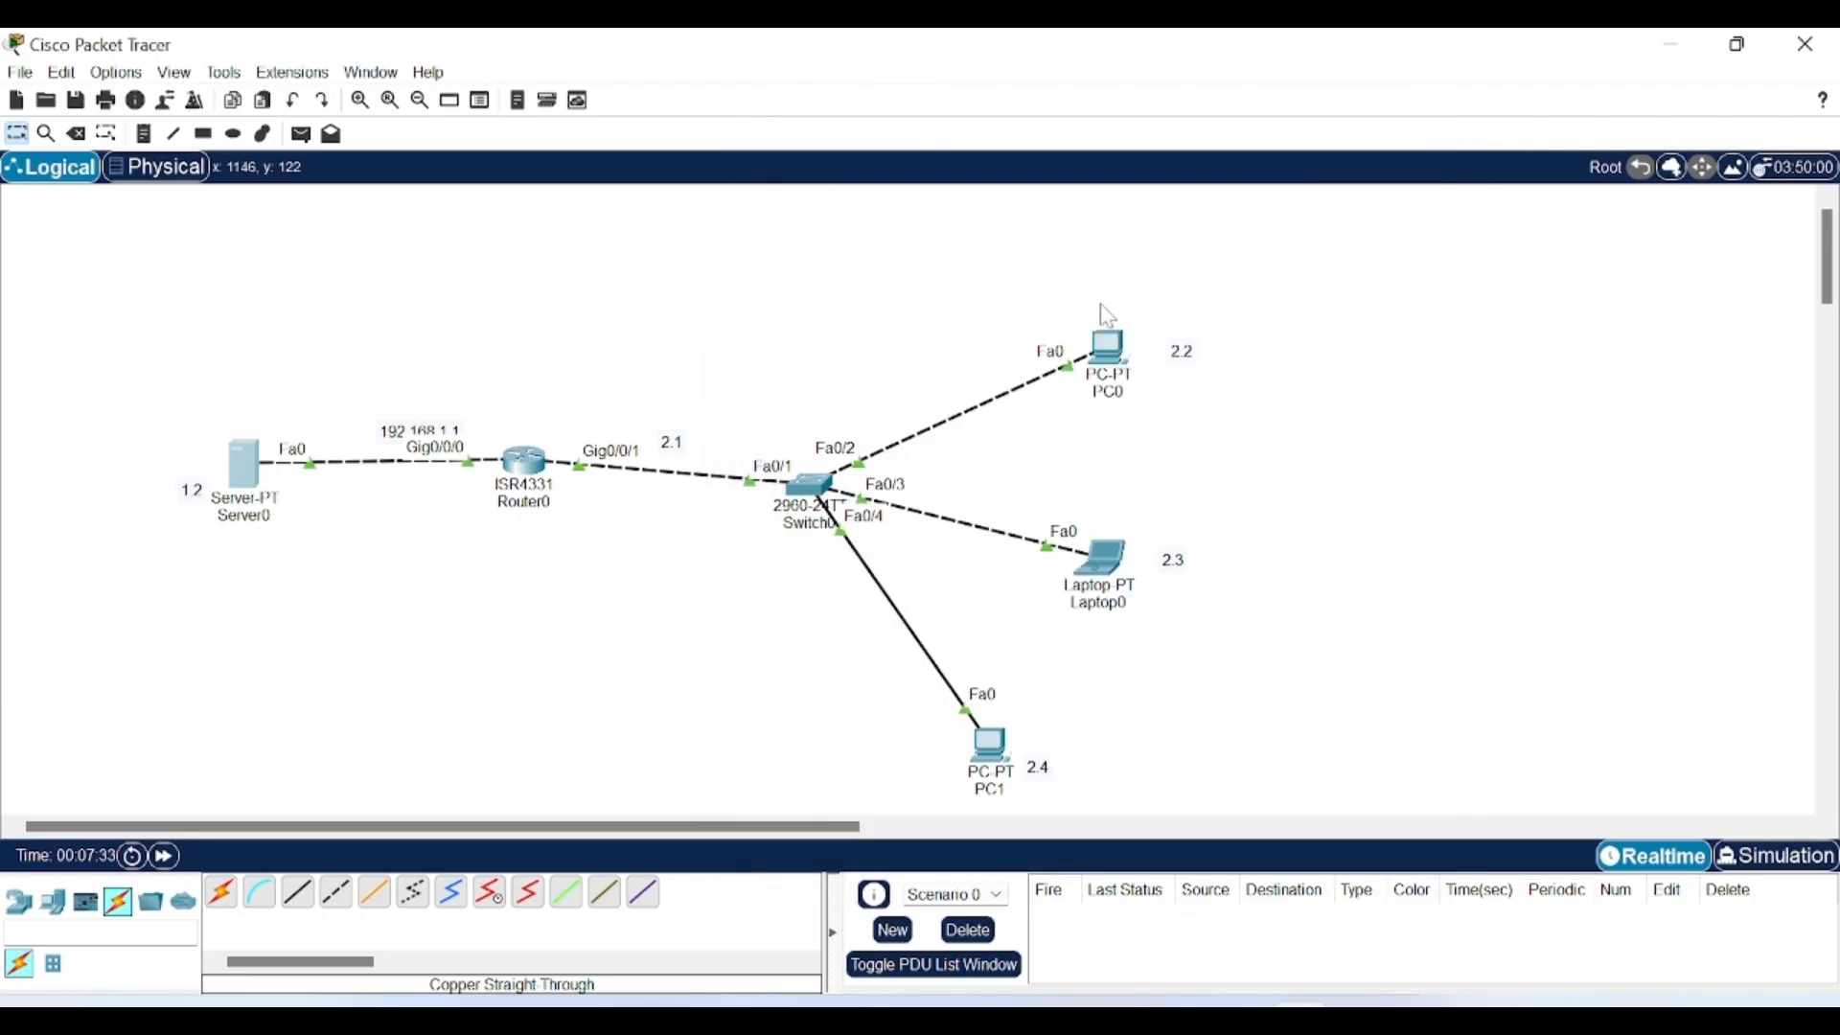
Open PC0's Command Prompt from its desktop applications.
{"action": "left_click", "coordinate": [1121, 356]}
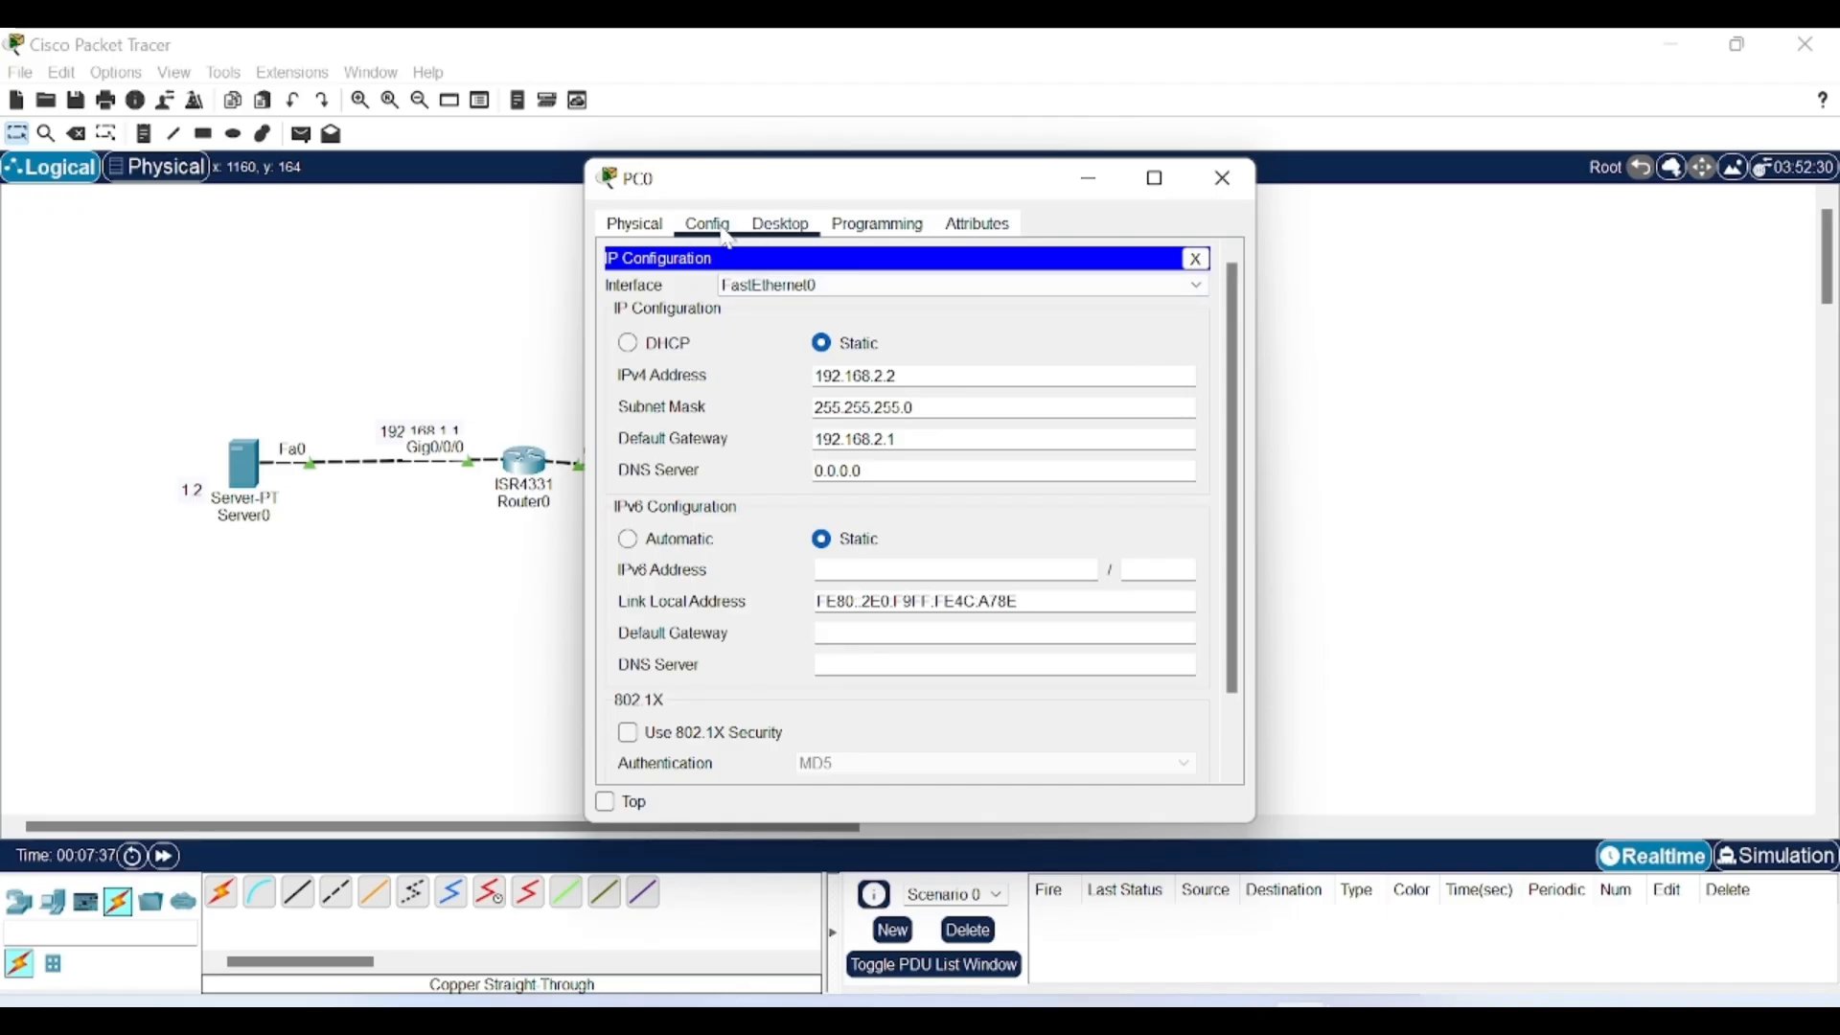
{"action": "left_click", "coordinate": [724, 223]}
{"action": "left_click", "coordinate": [767, 230]}
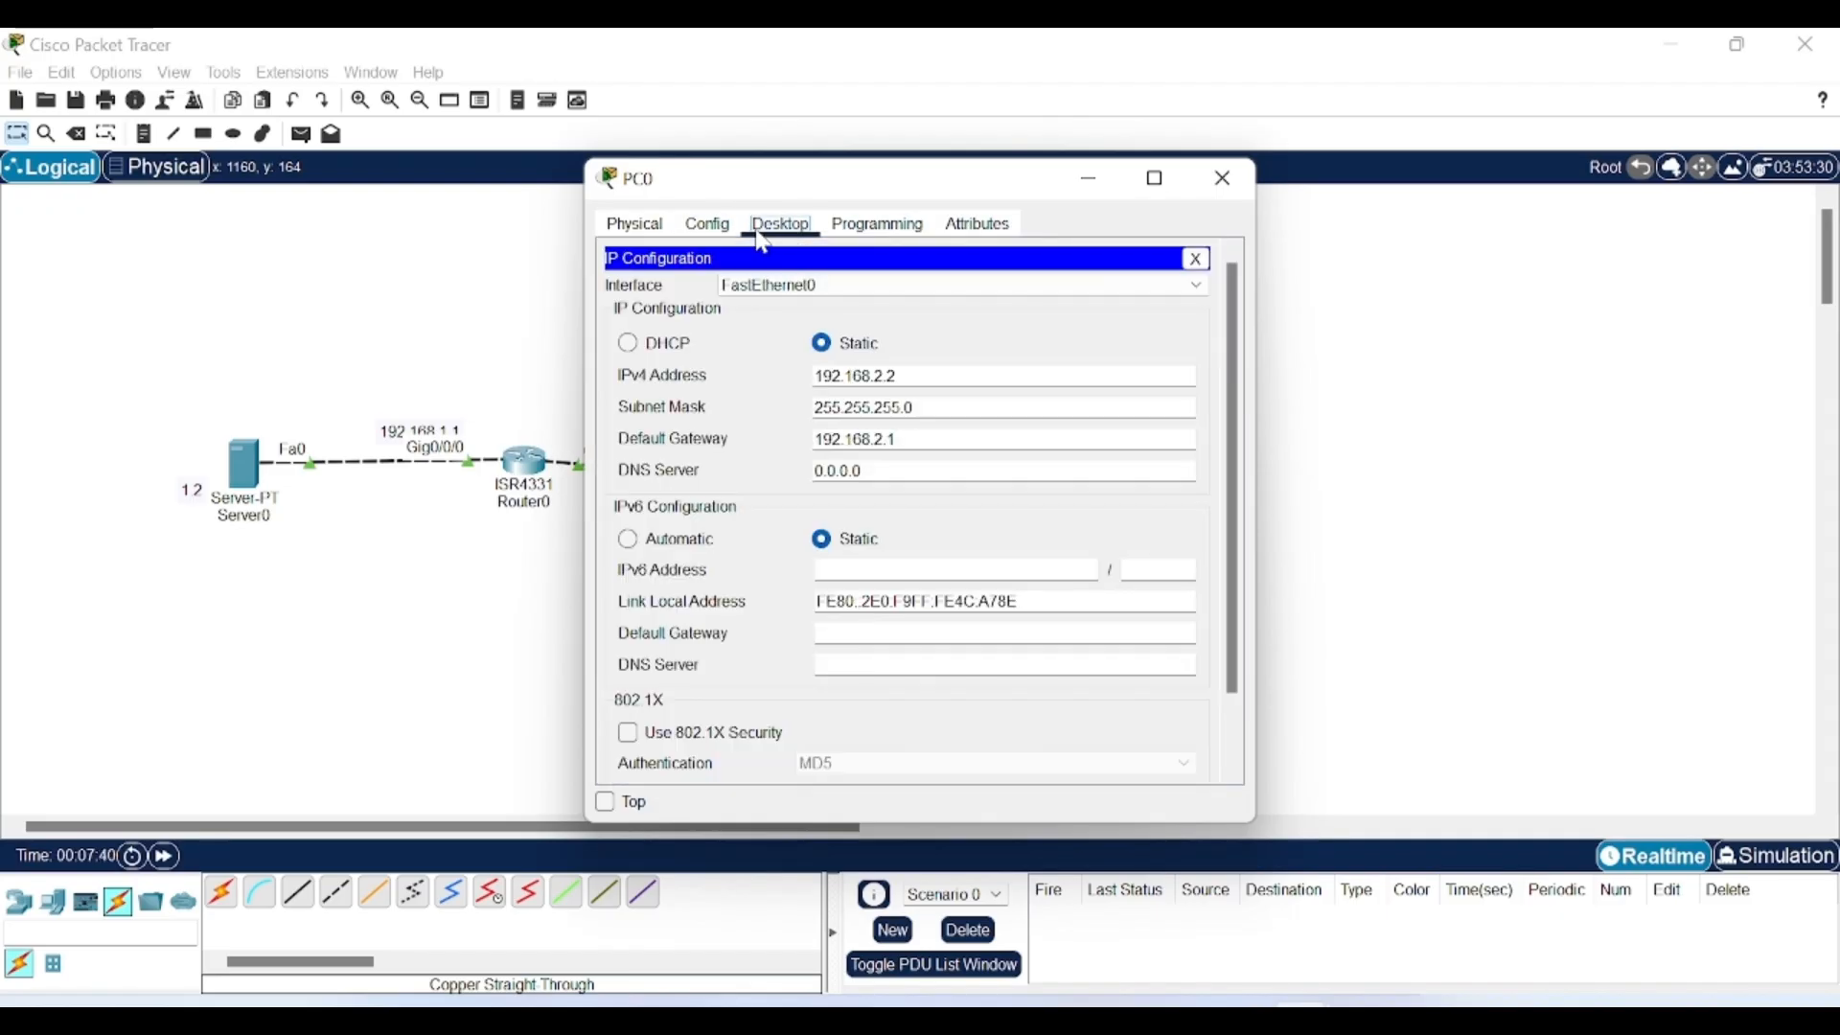
{"action": "left_click", "coordinate": [1198, 257]}
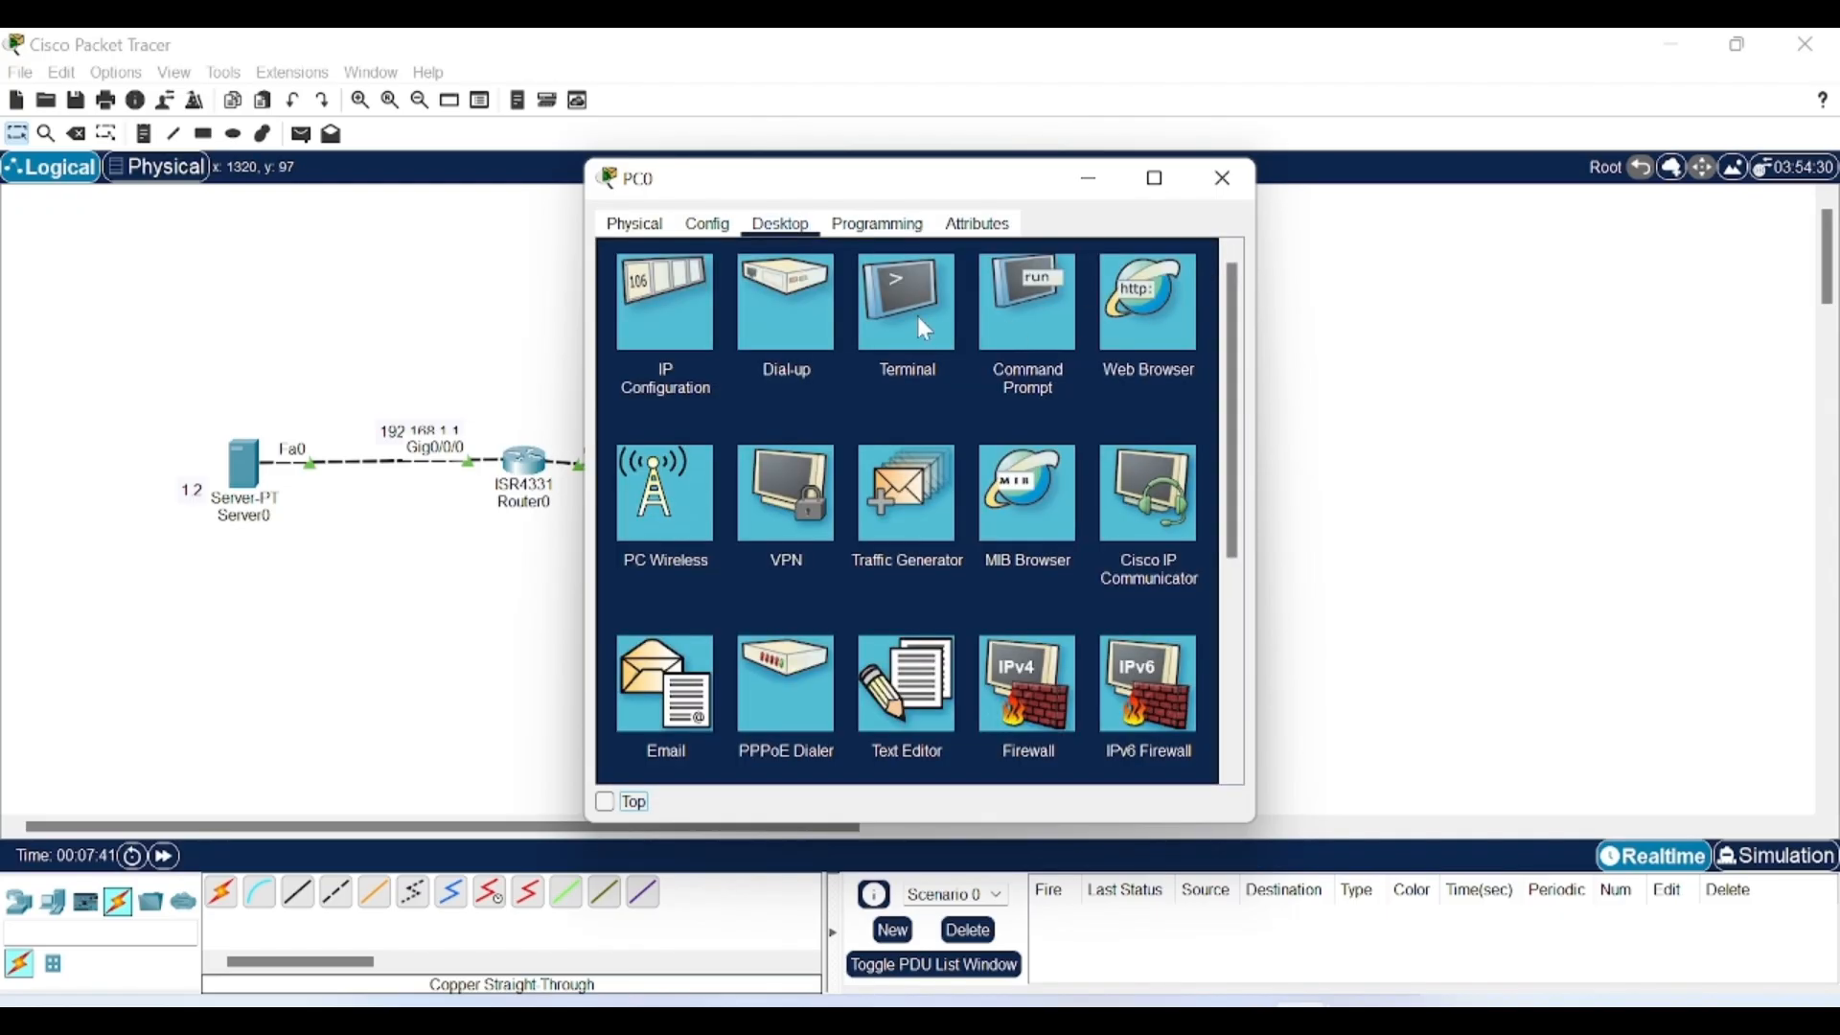
{"action": "left_click", "coordinate": [1024, 318]}
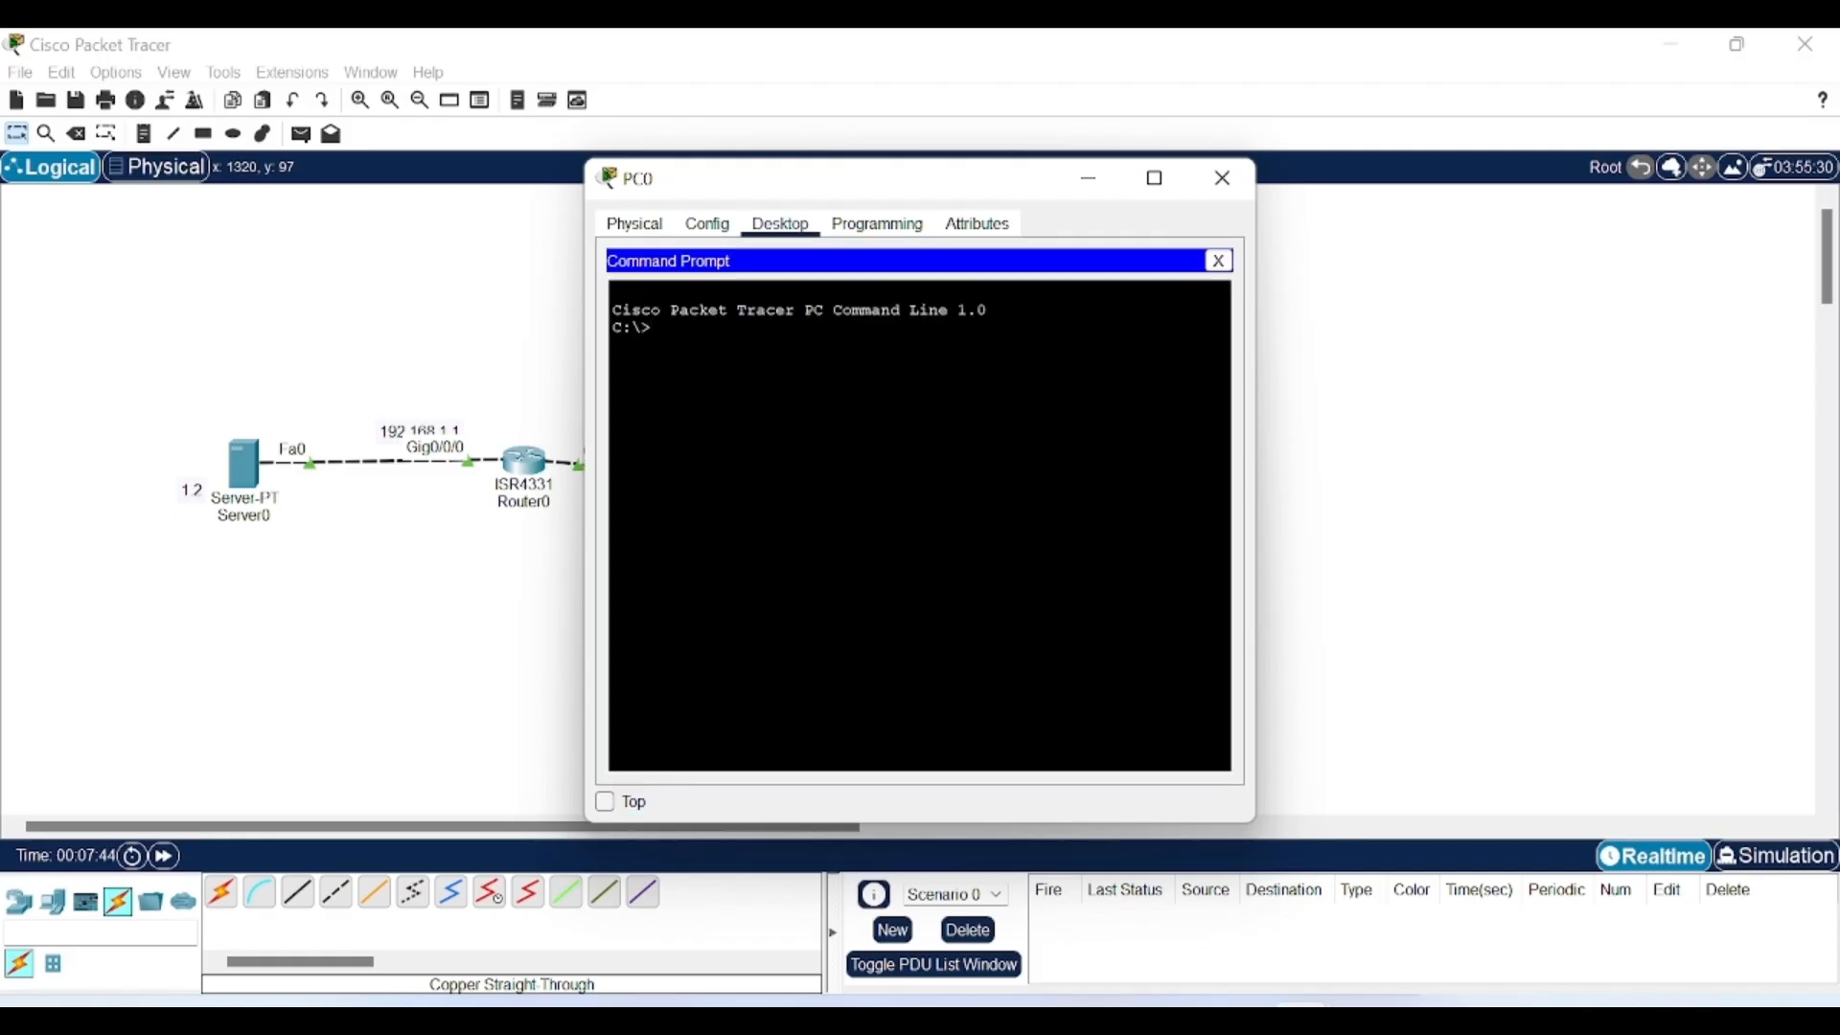
Ping 192.168.1.2 from PC0 and check that 4 replies arrive with 0 lost.
{"action": "type", "text": "pign"}
{"action": "key", "text": "BackSpace"}
{"action": "key", "text": "BackSpace"}
{"action": "type", "text": "ng"}
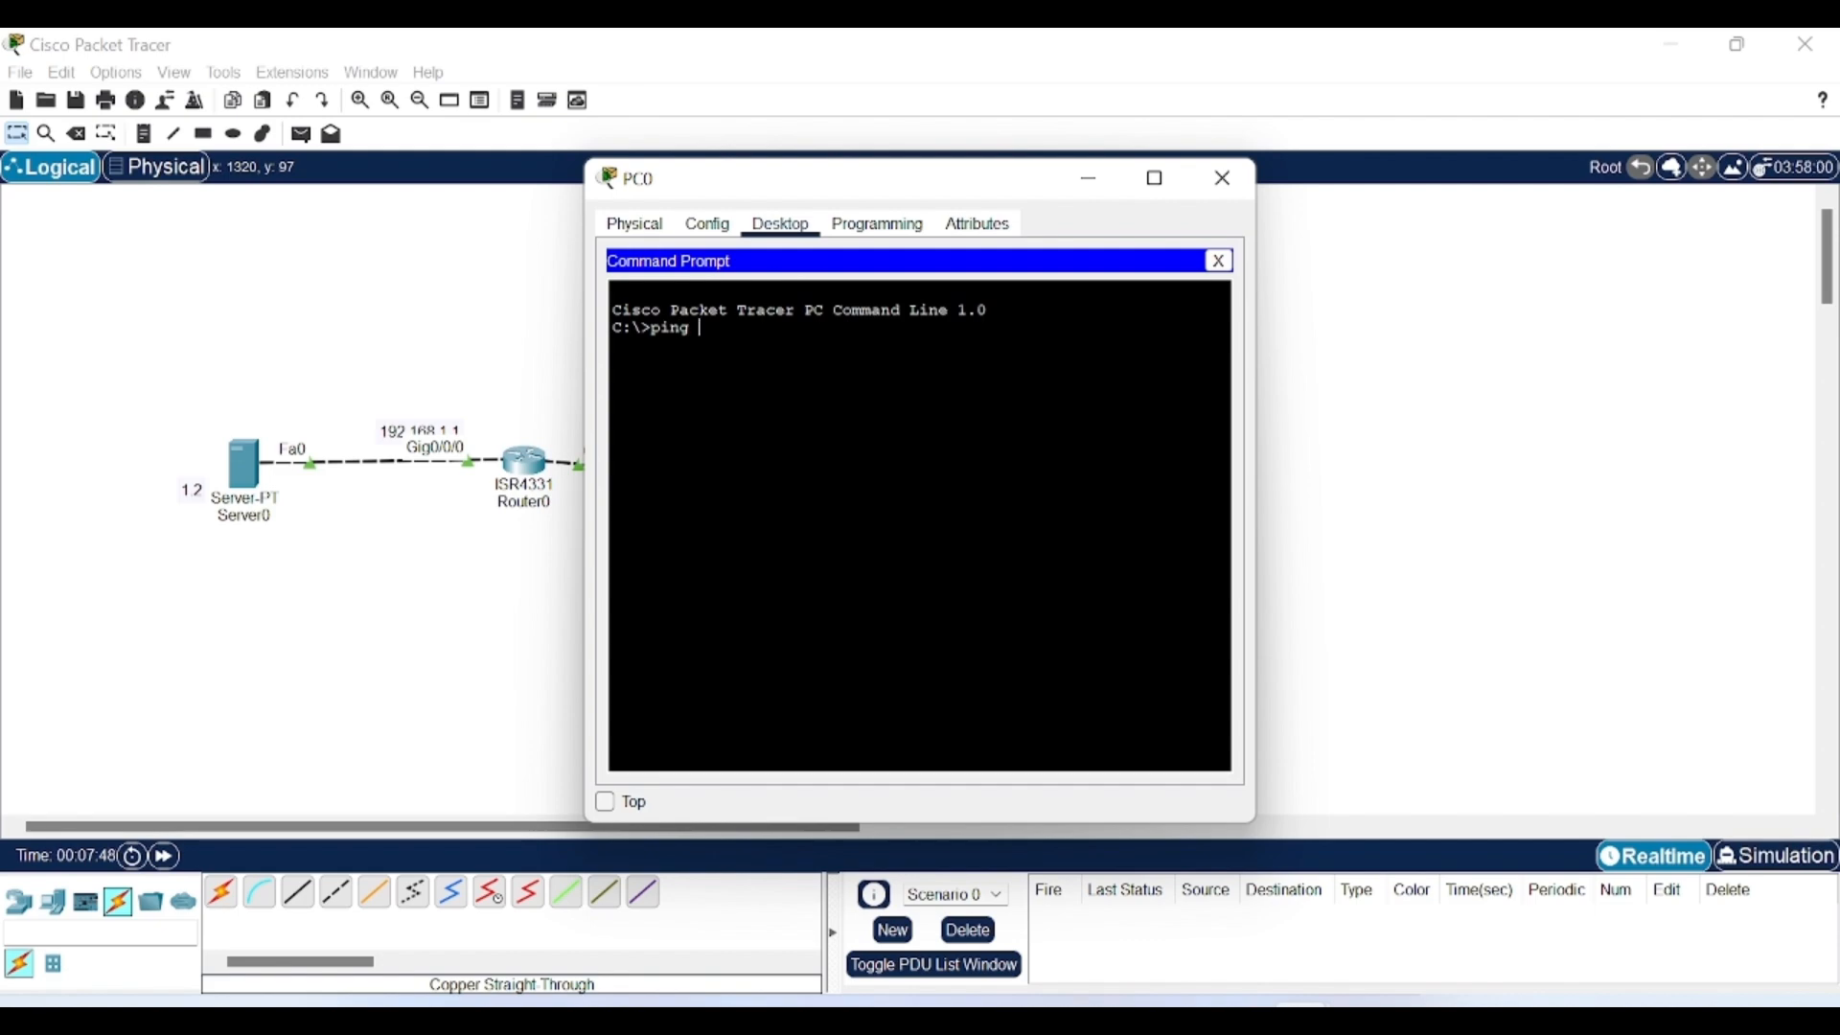
{"action": "left_click_drag", "start_coordinate": [821, 178], "coordinate": [1020, 182]}
{"action": "type", "text": "1"}
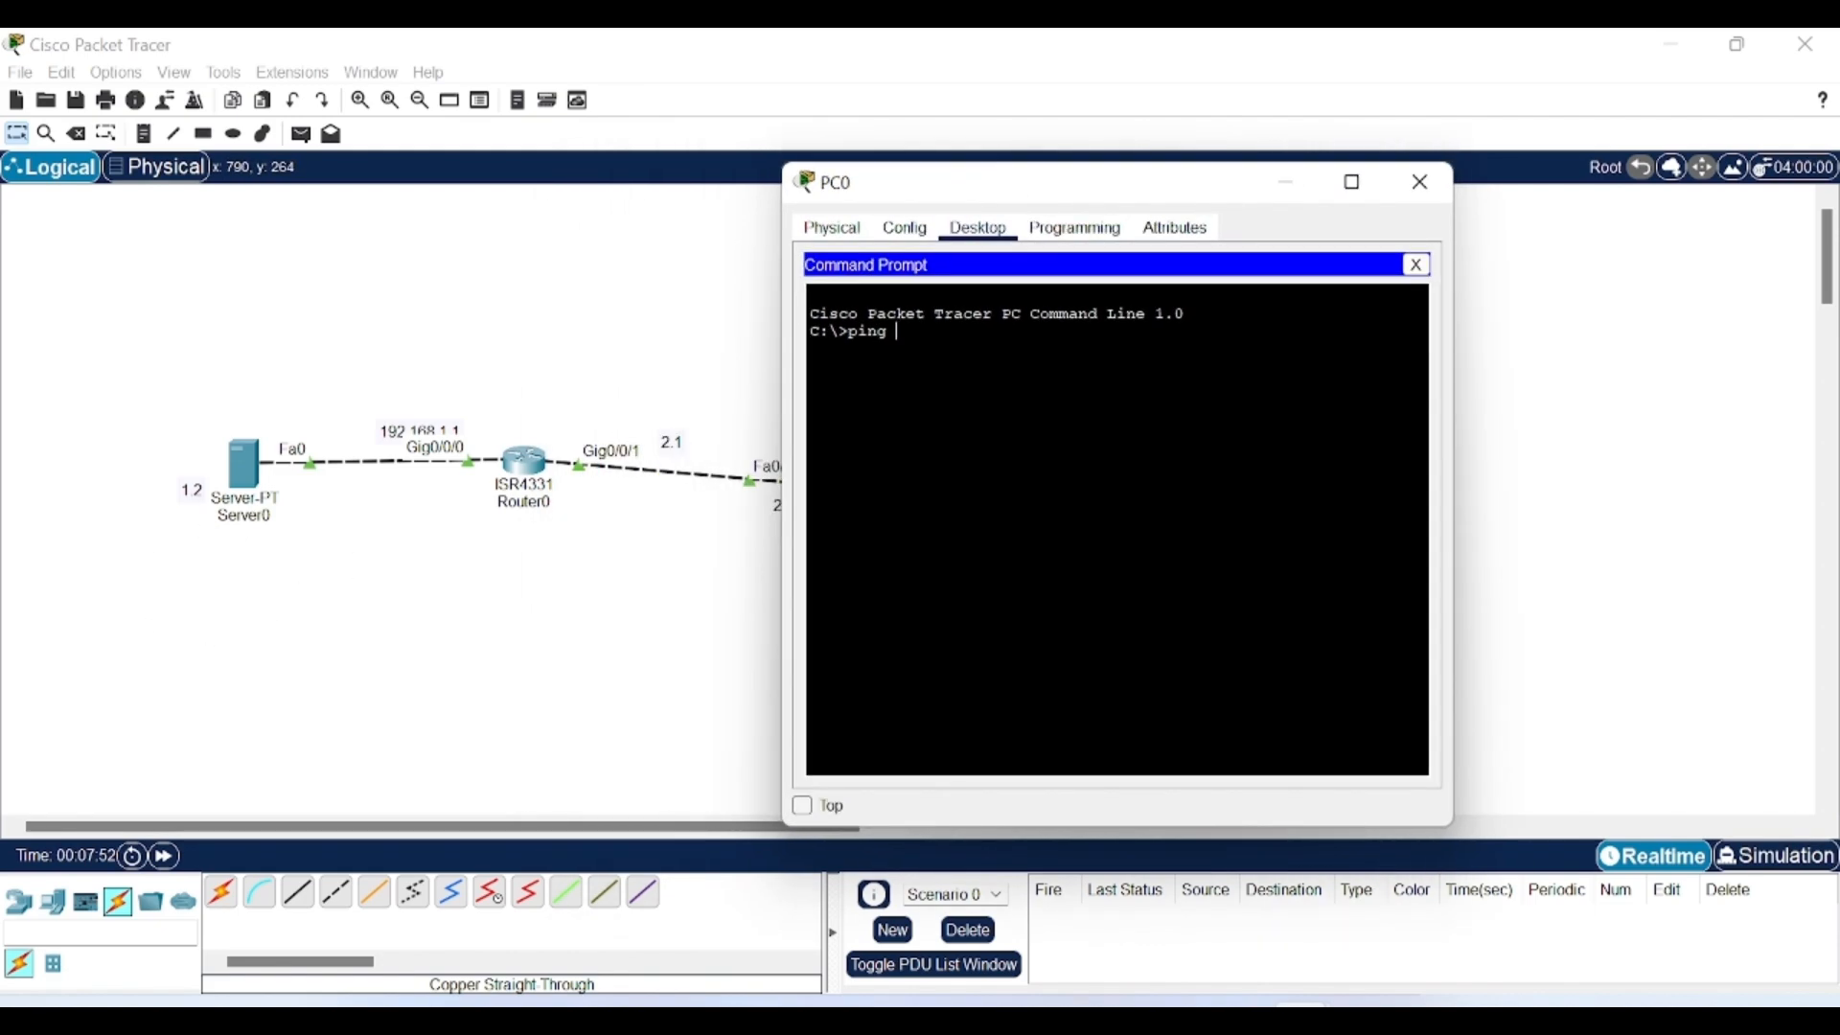
{"action": "type", "text": "92.1"}
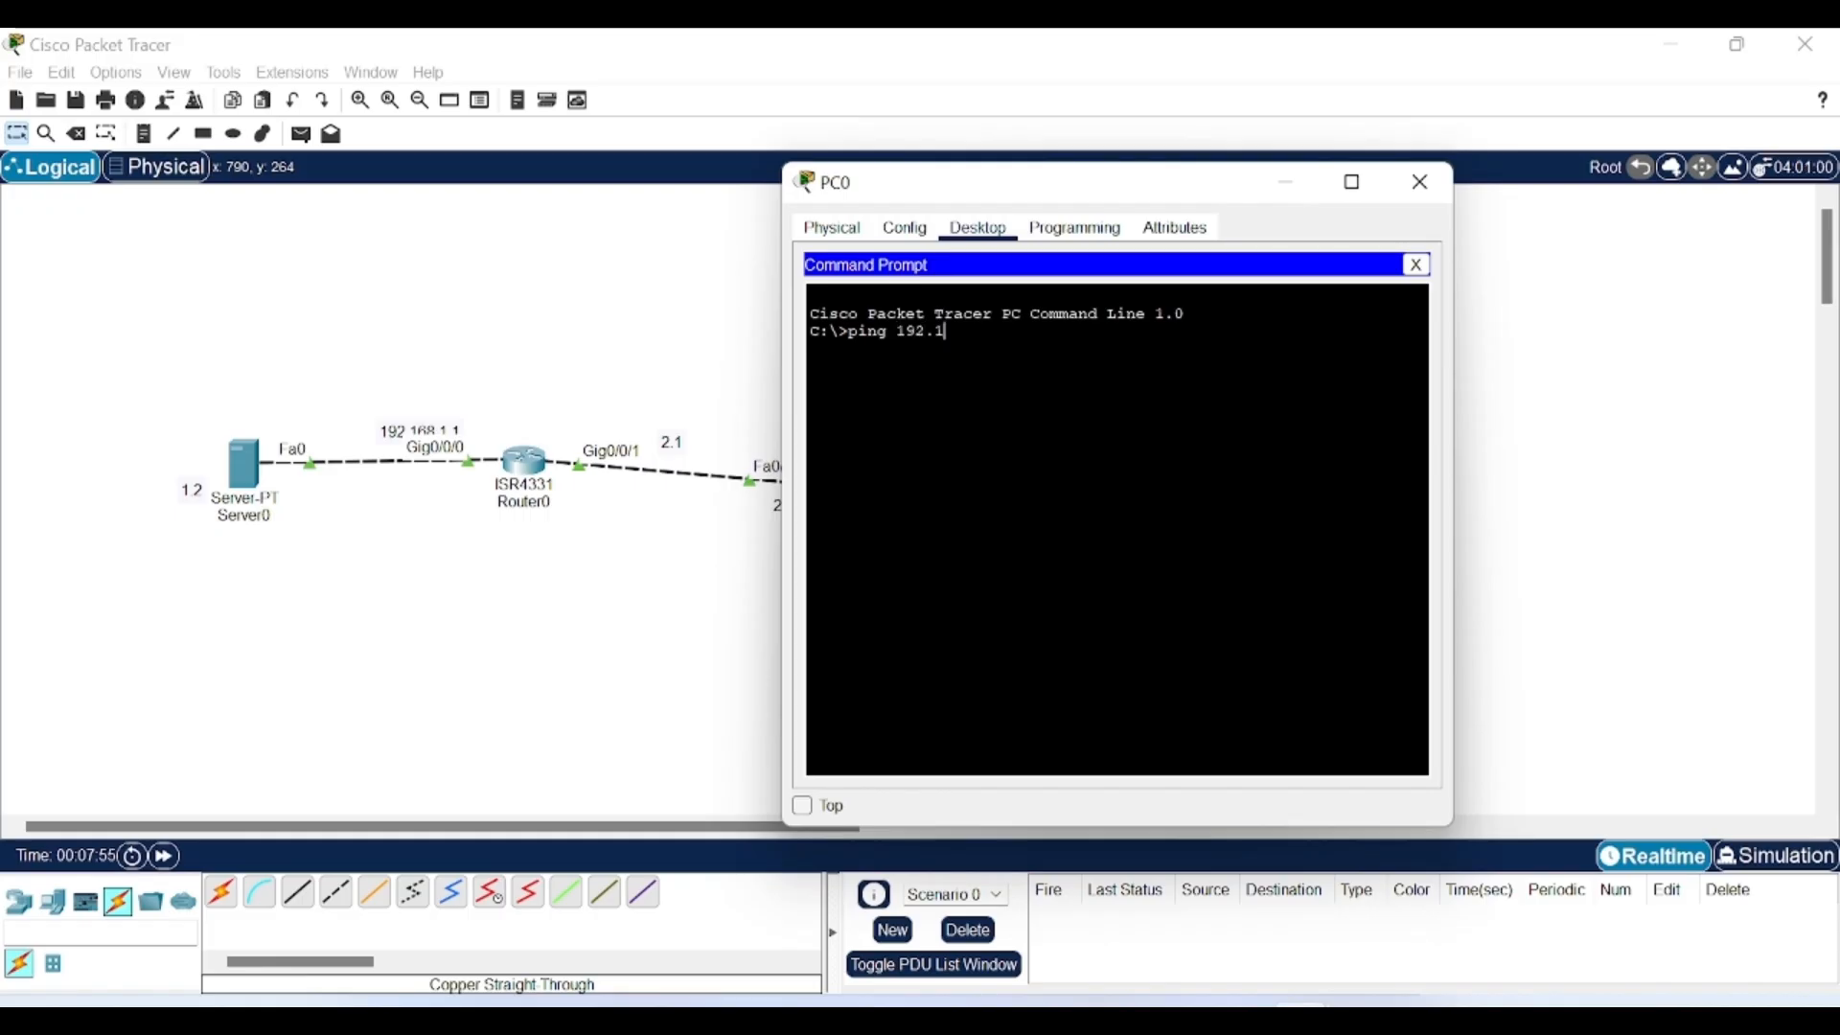
{"action": "type", "text": "68.1.2"}
{"action": "key", "text": "Return"}
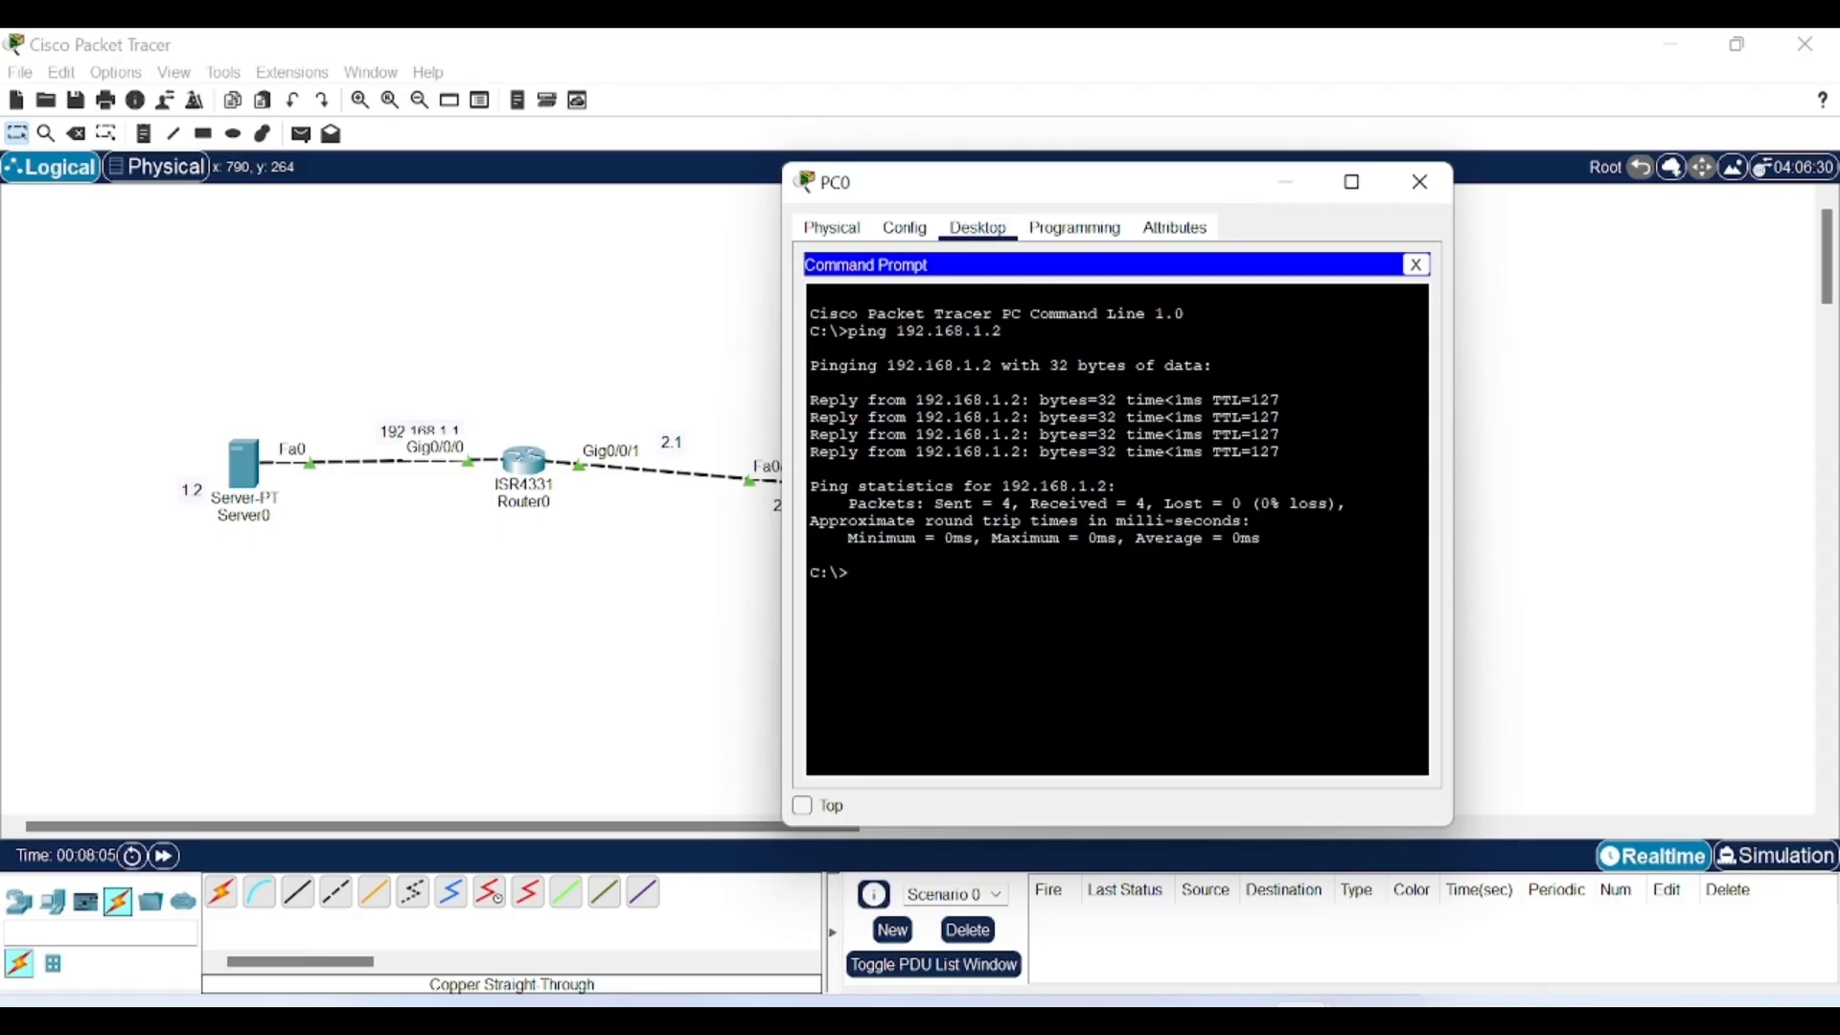
{"action": "left_click_drag", "start_coordinate": [1347, 504], "coordinate": [1012, 504]}
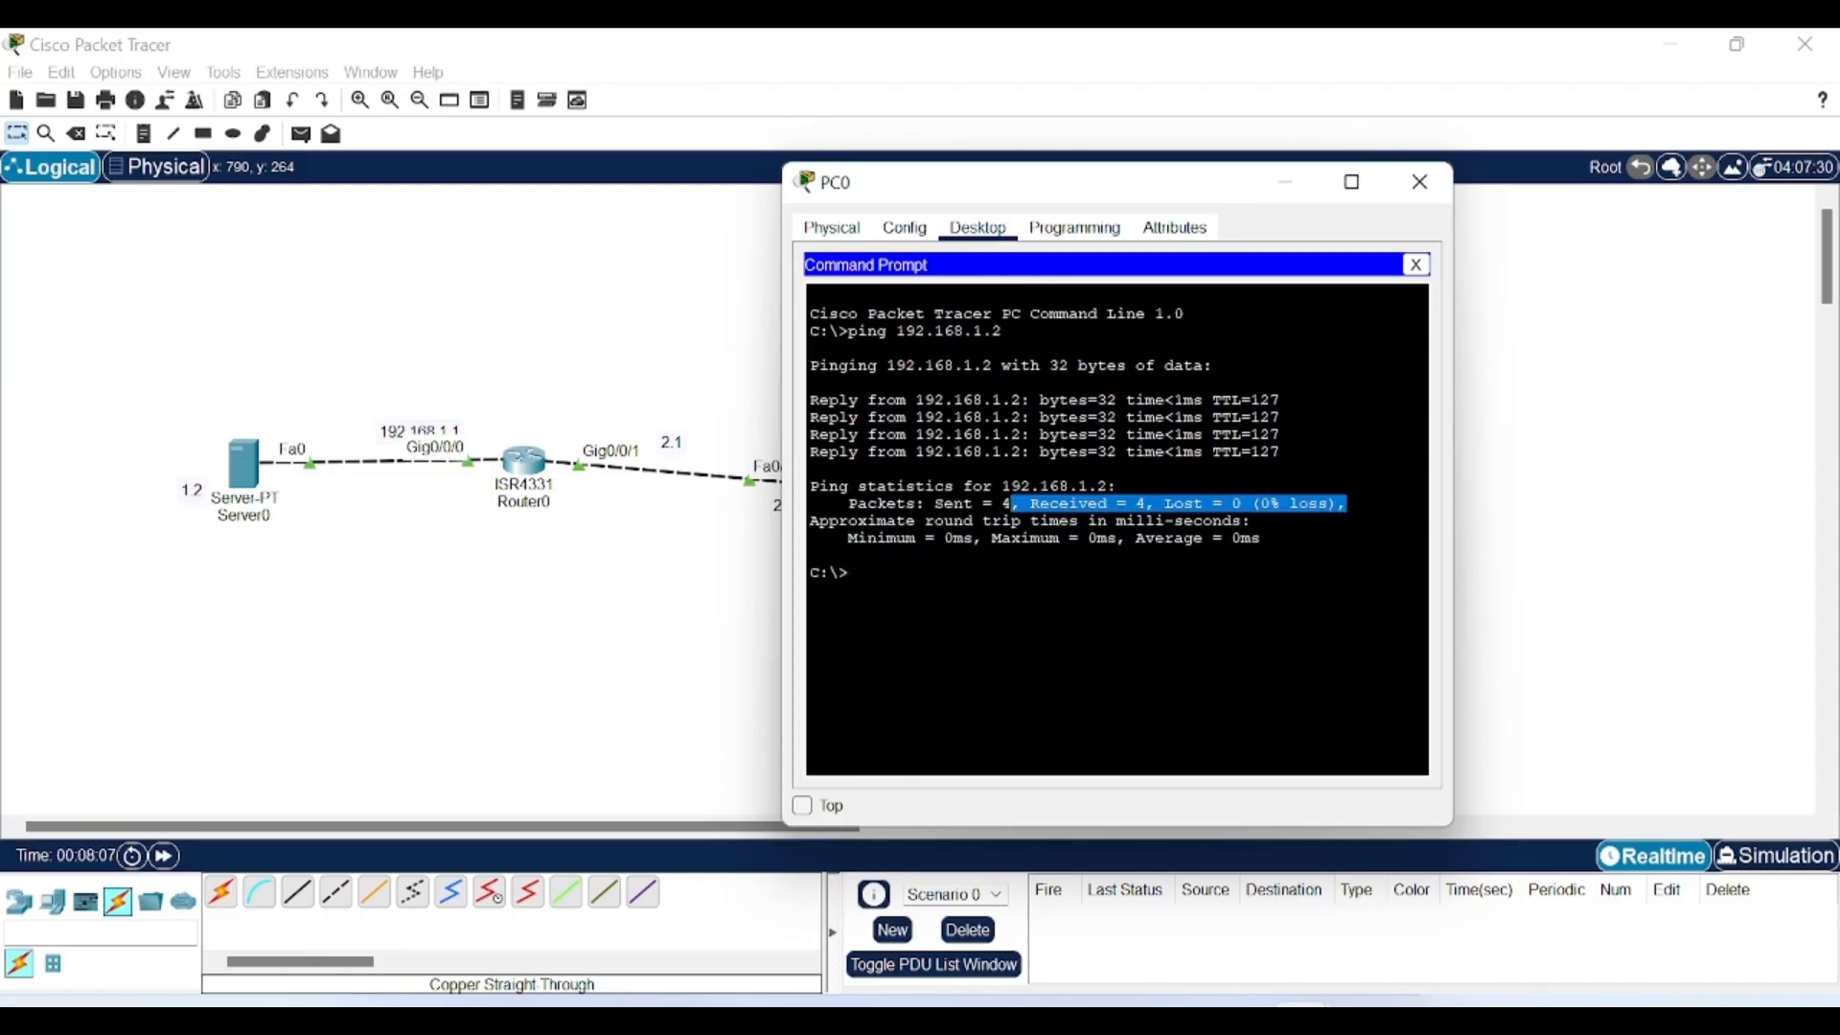
{"action": "left_click", "coordinate": [849, 573]}
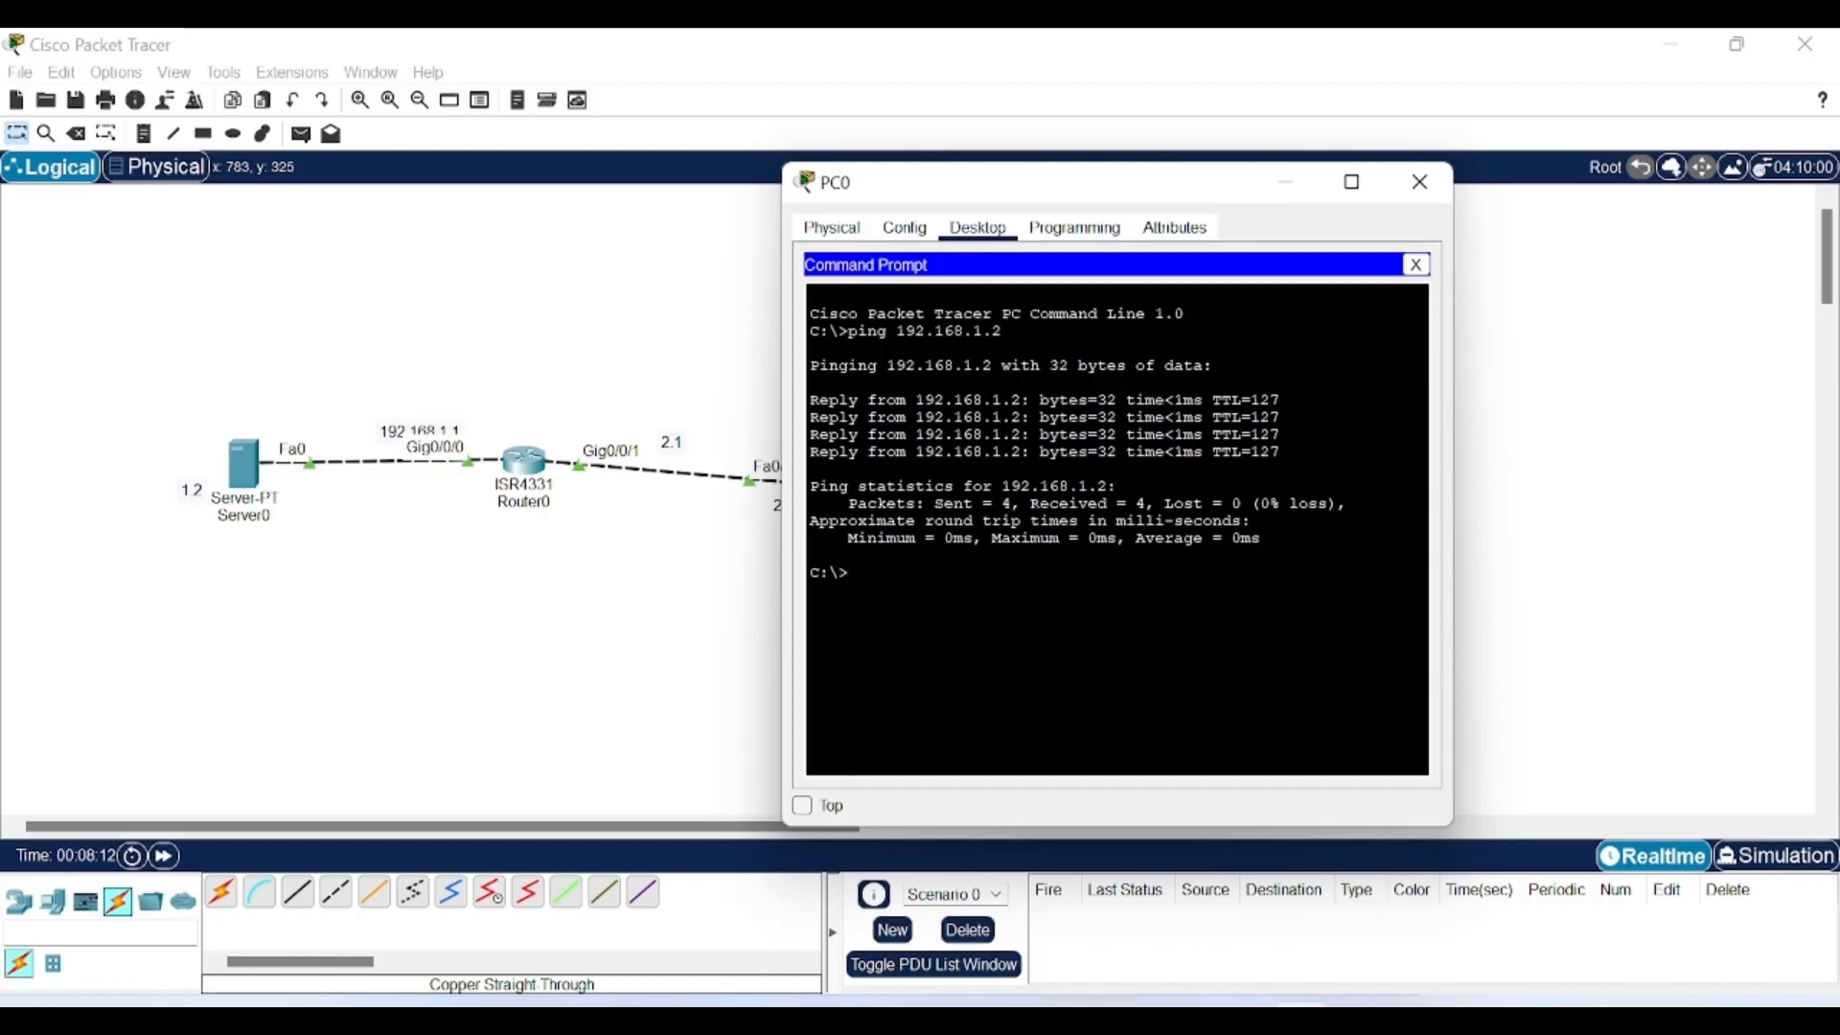
Connect to the FTP server at 192.168.1.2, then close the Command Prompt.
{"action": "type", "text": "ft"}
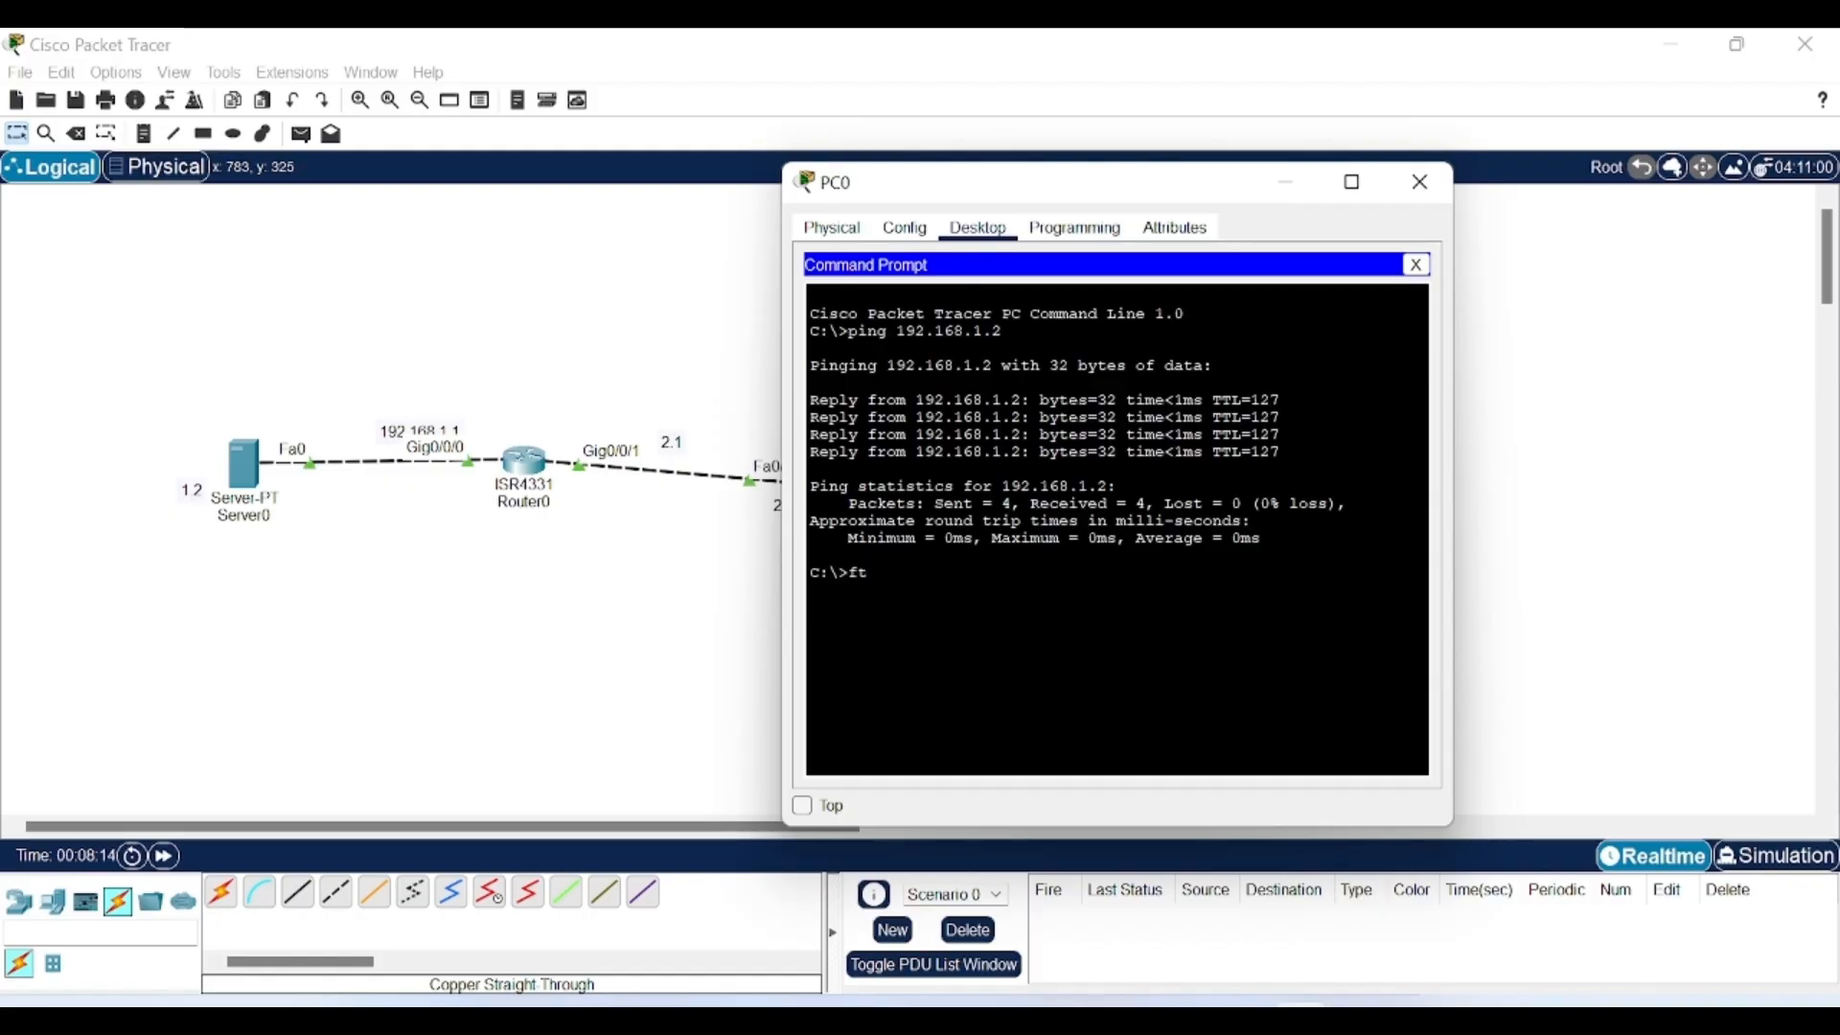
{"action": "type", "text": "p 1"}
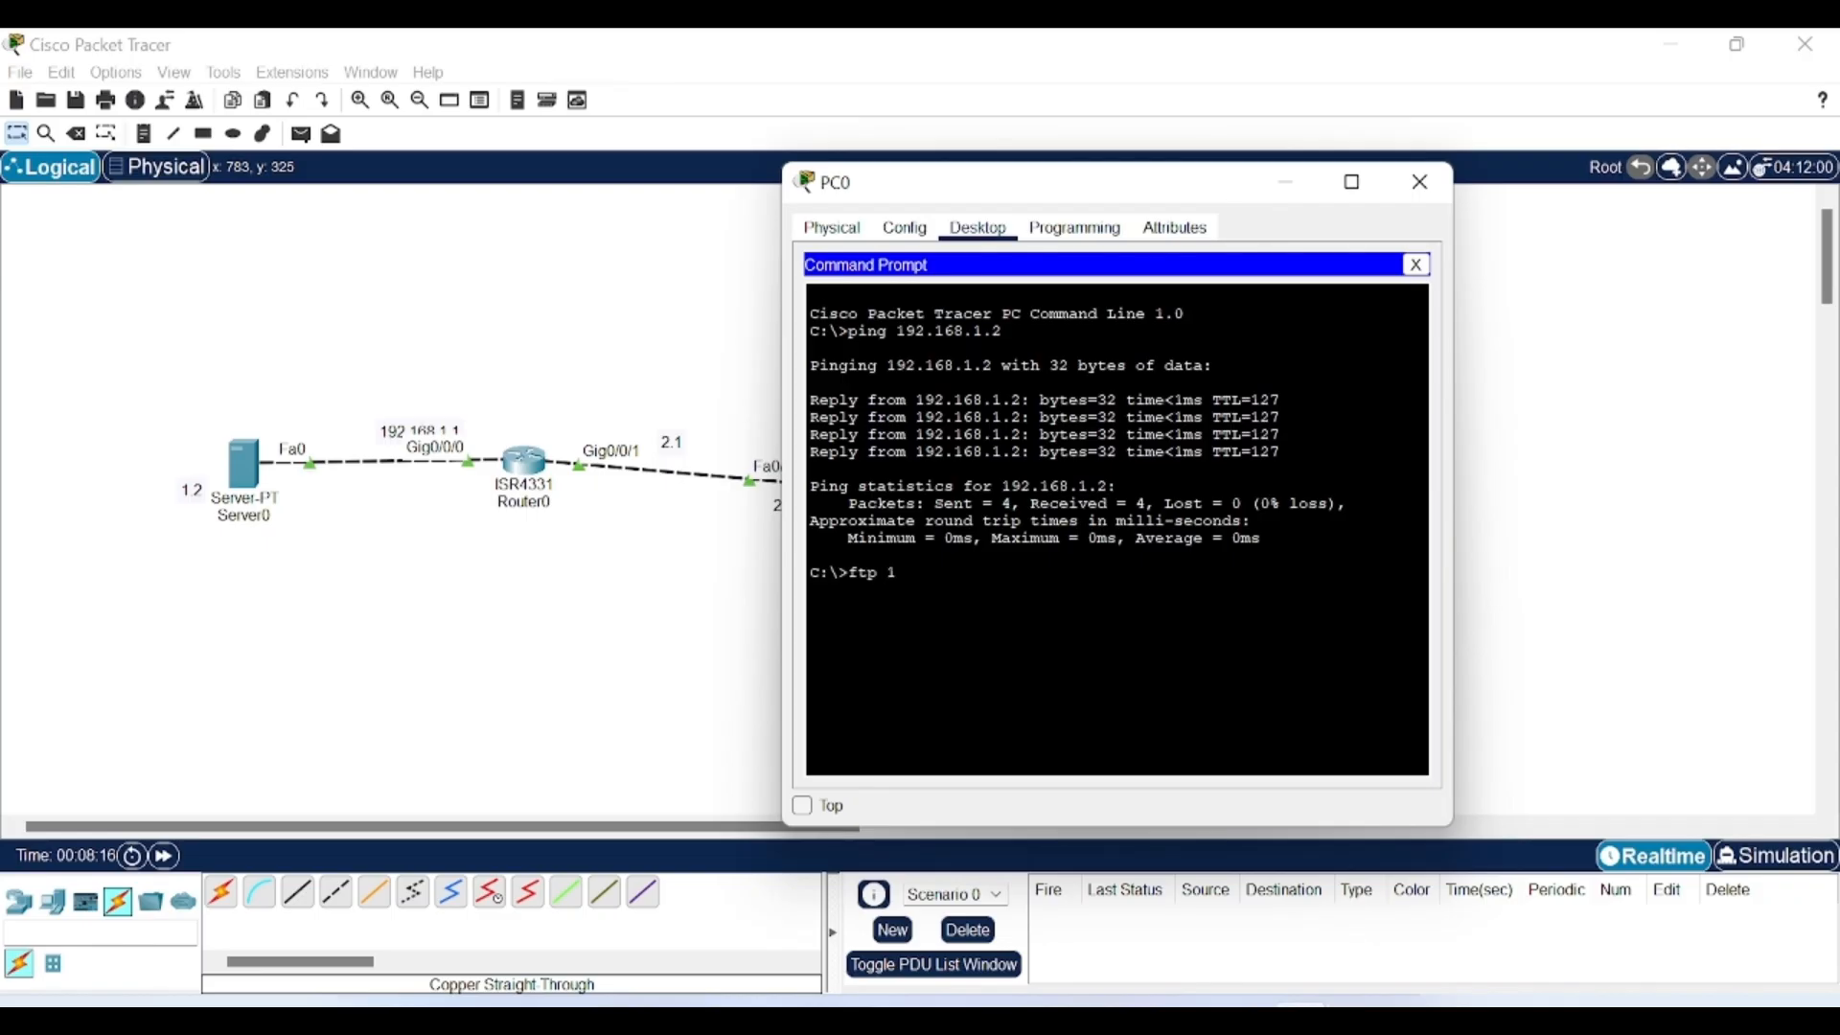
{"action": "type", "text": "92.168.1.2"}
{"action": "key", "text": "Return"}
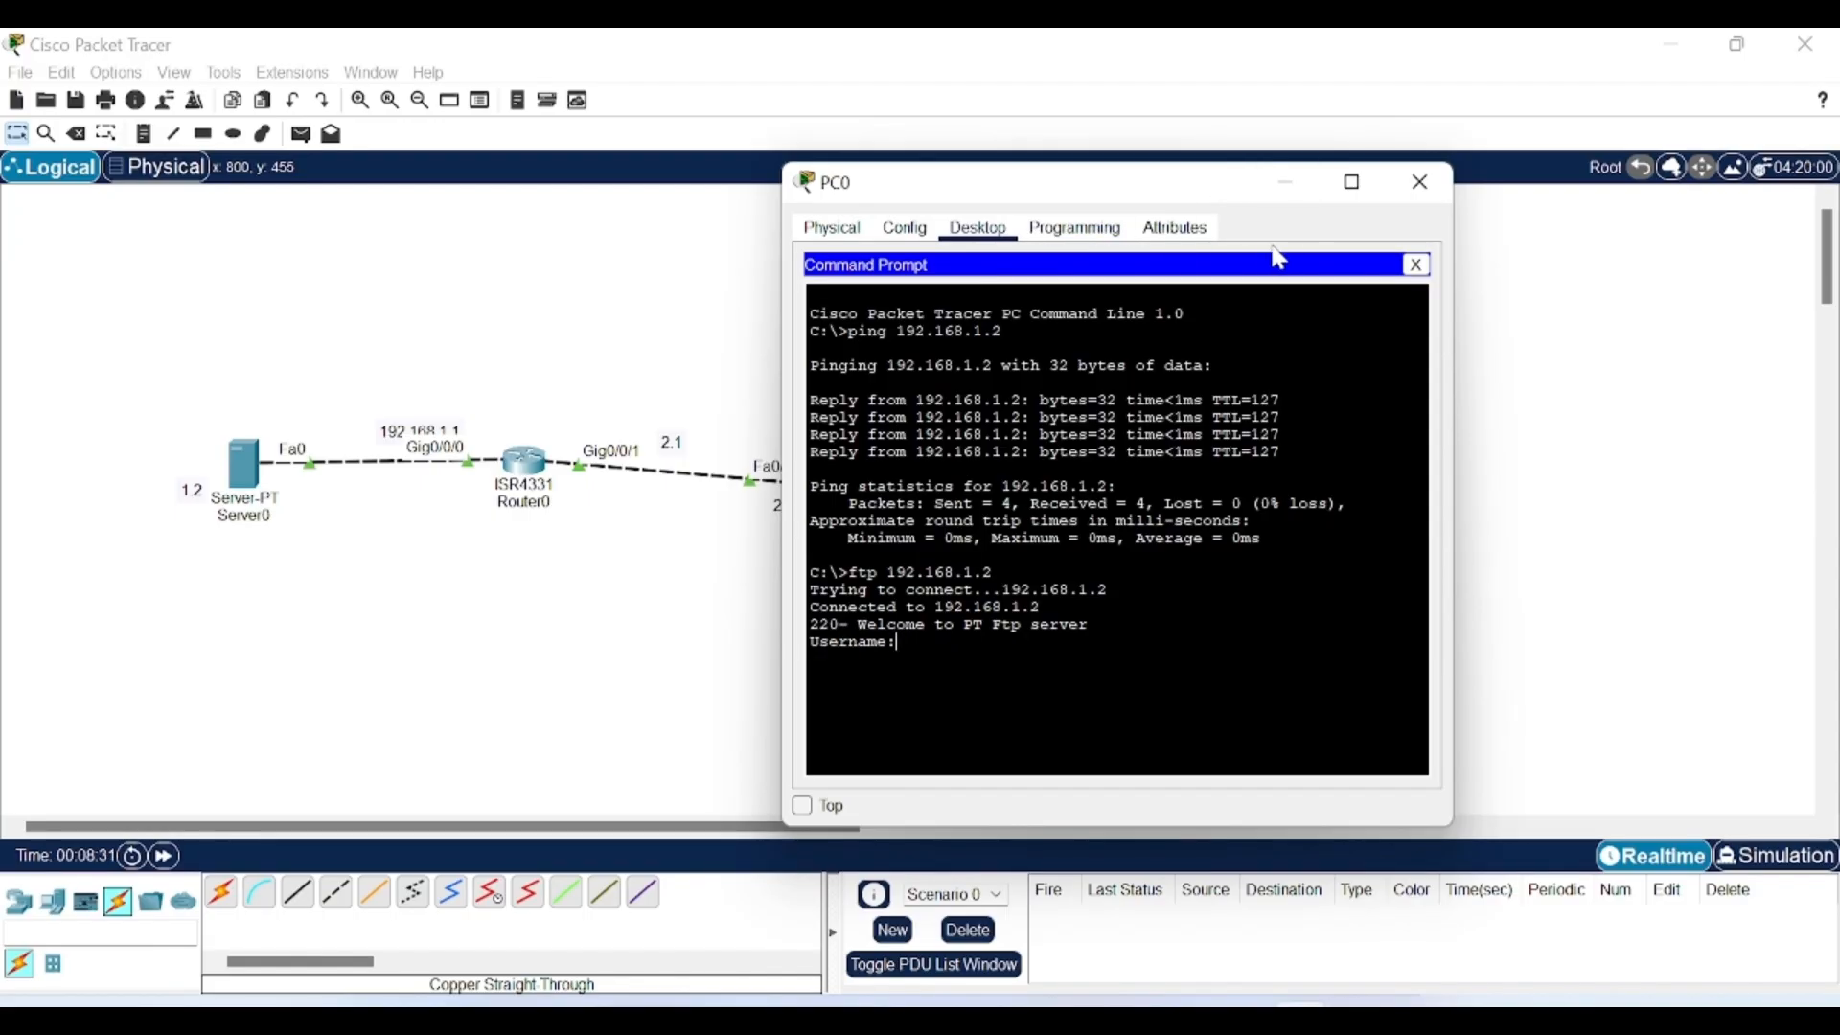
{"action": "left_click", "coordinate": [1415, 267]}
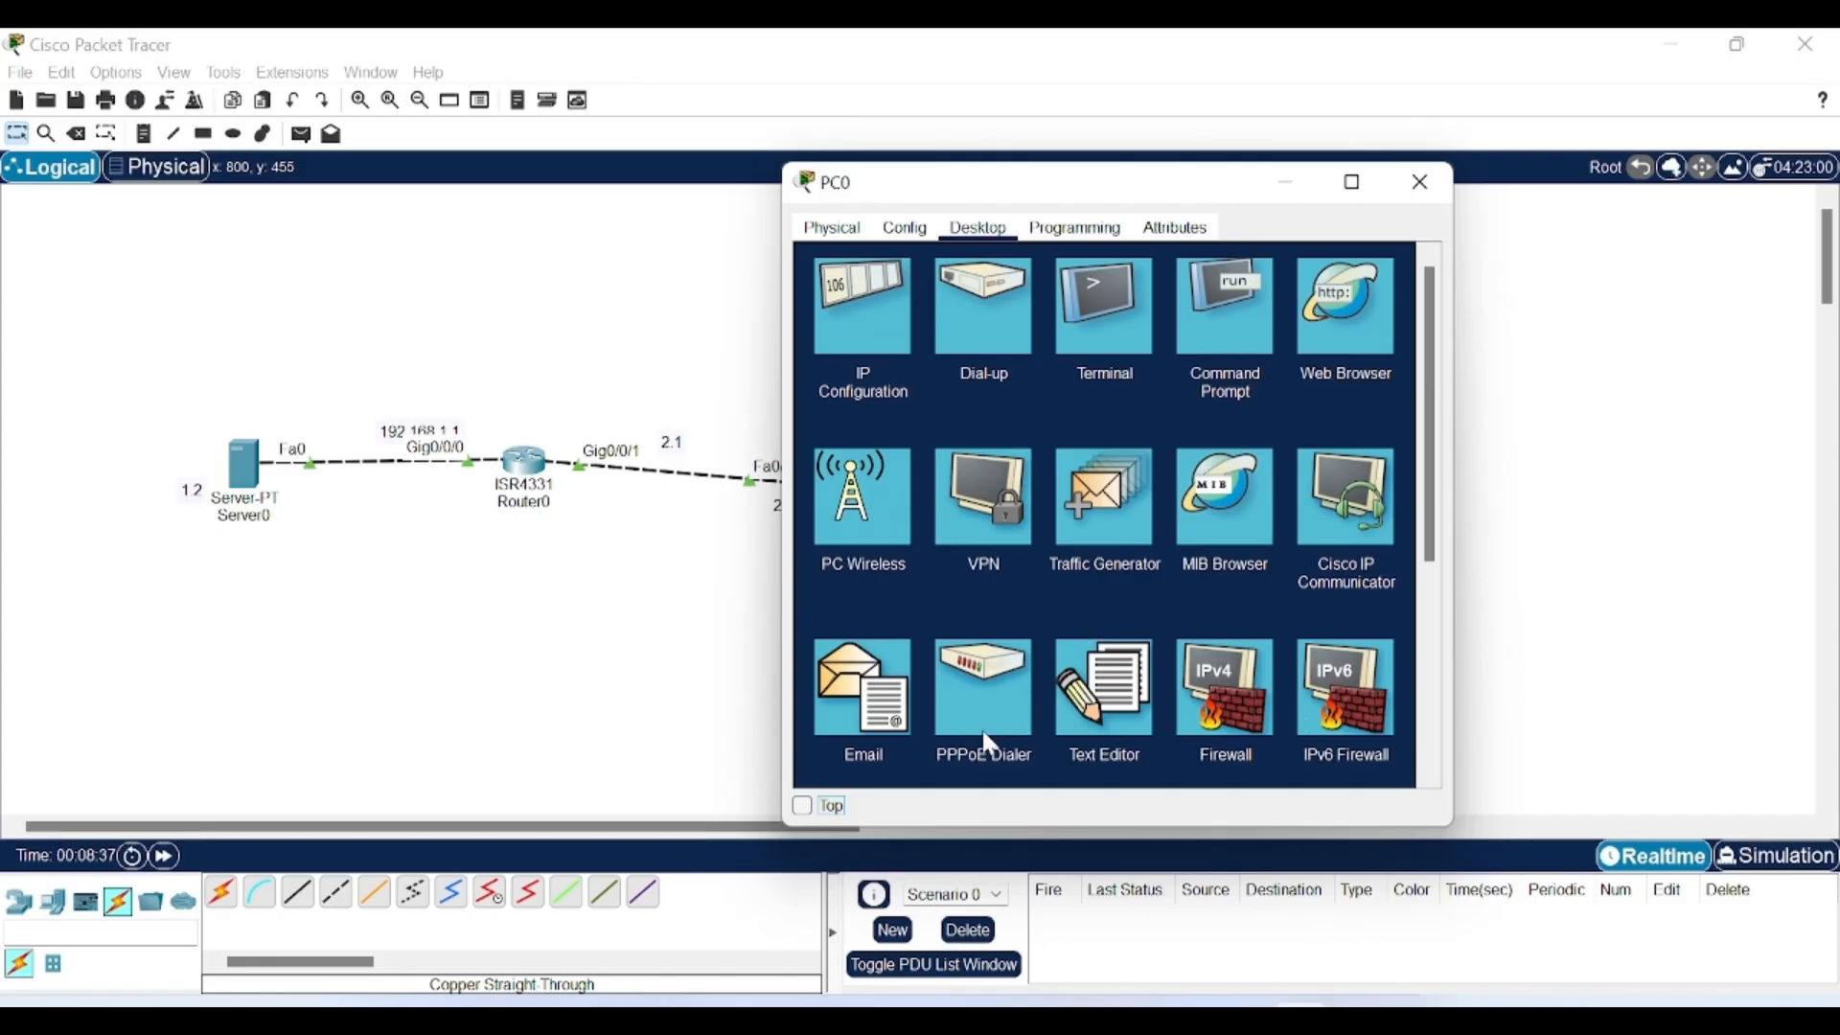
Write 'hello world' in PC0's Text Editor, save it as test.pdf, and close the editor.
{"action": "left_click", "coordinate": [1104, 704]}
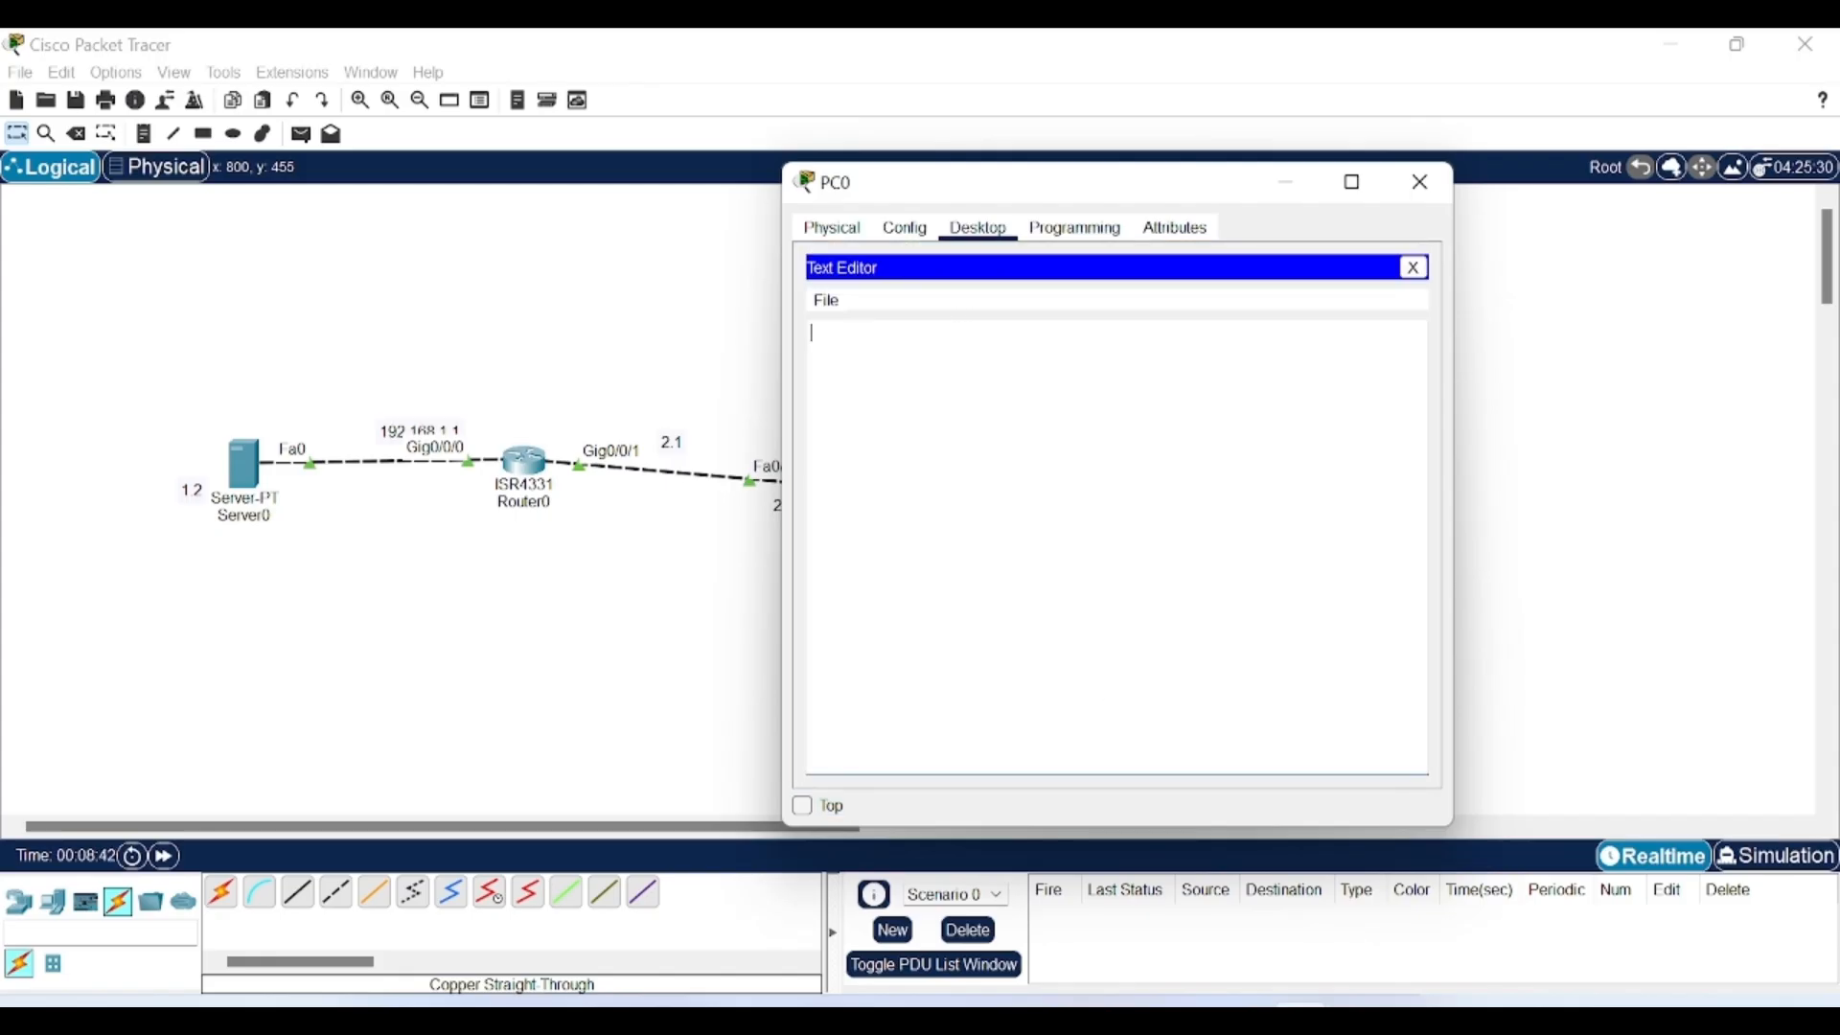
{"action": "type", "text": "hwll"}
{"action": "key", "text": "BackSpace"}
{"action": "key", "text": "BackSpace"}
{"action": "type", "text": "ello world"}
{"action": "key", "text": "ctrl+s"}
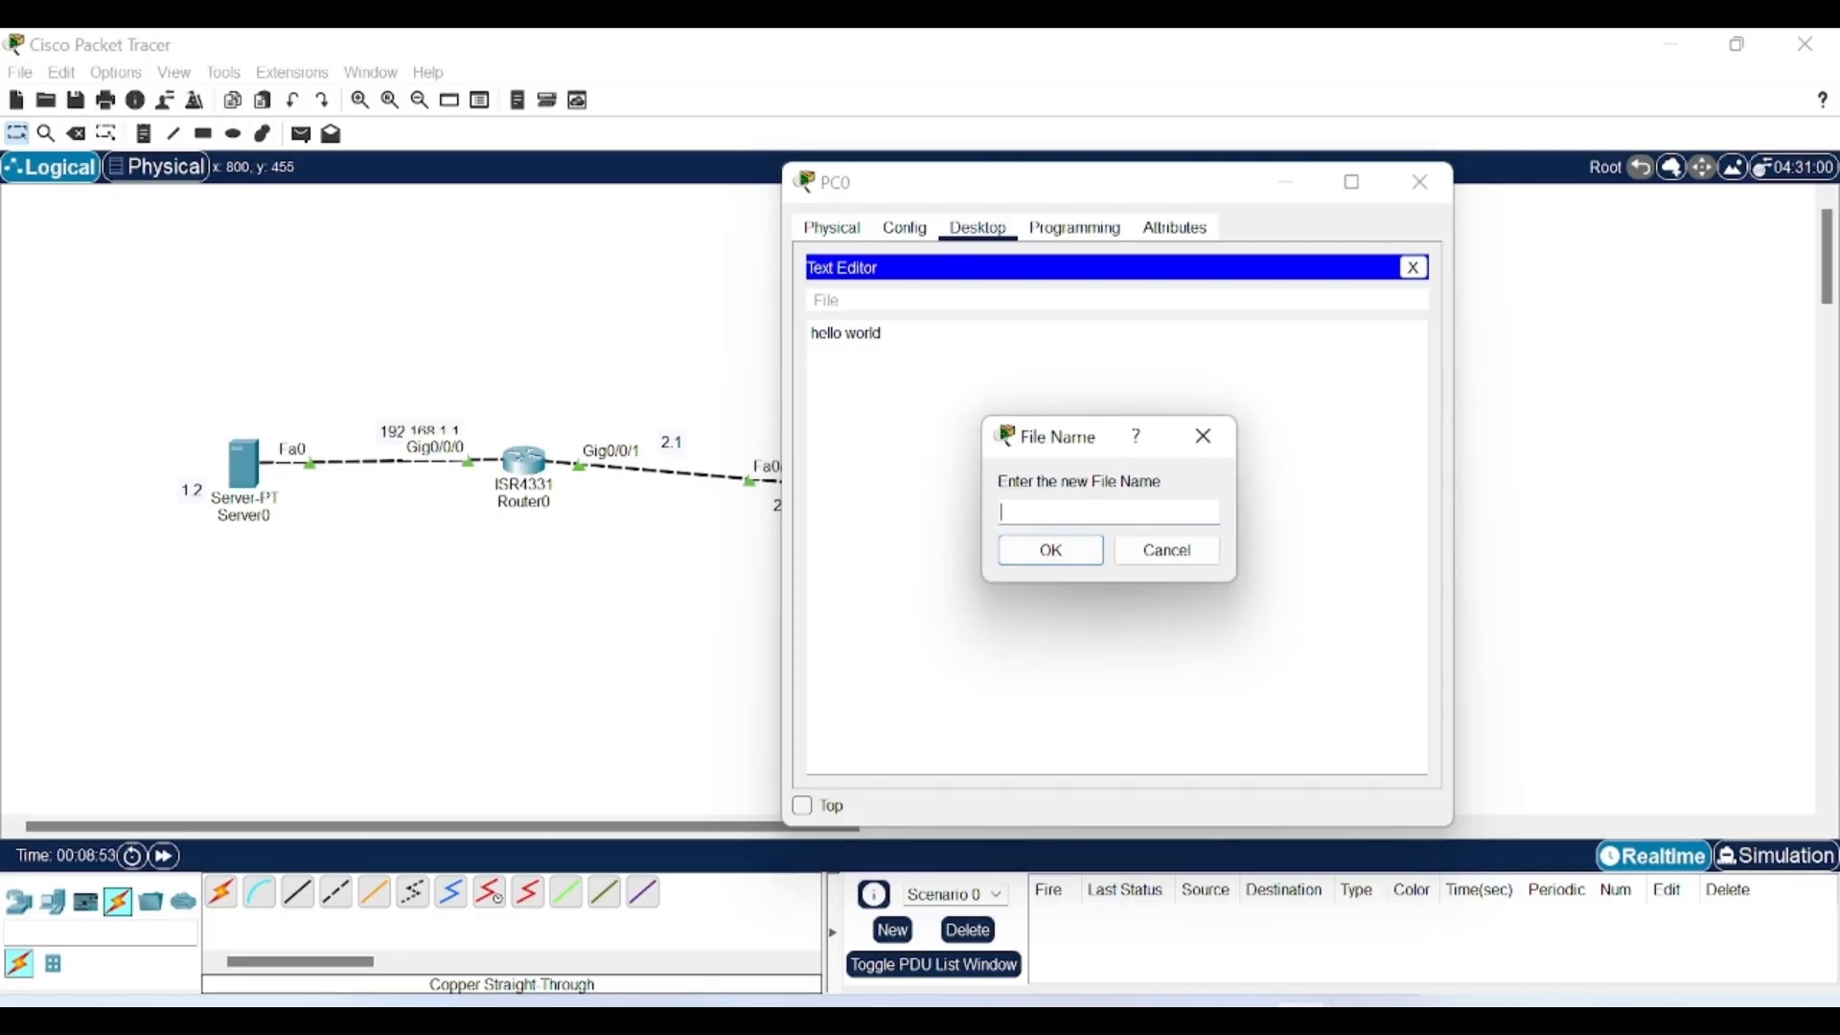
{"action": "type", "text": "test.pdf"}
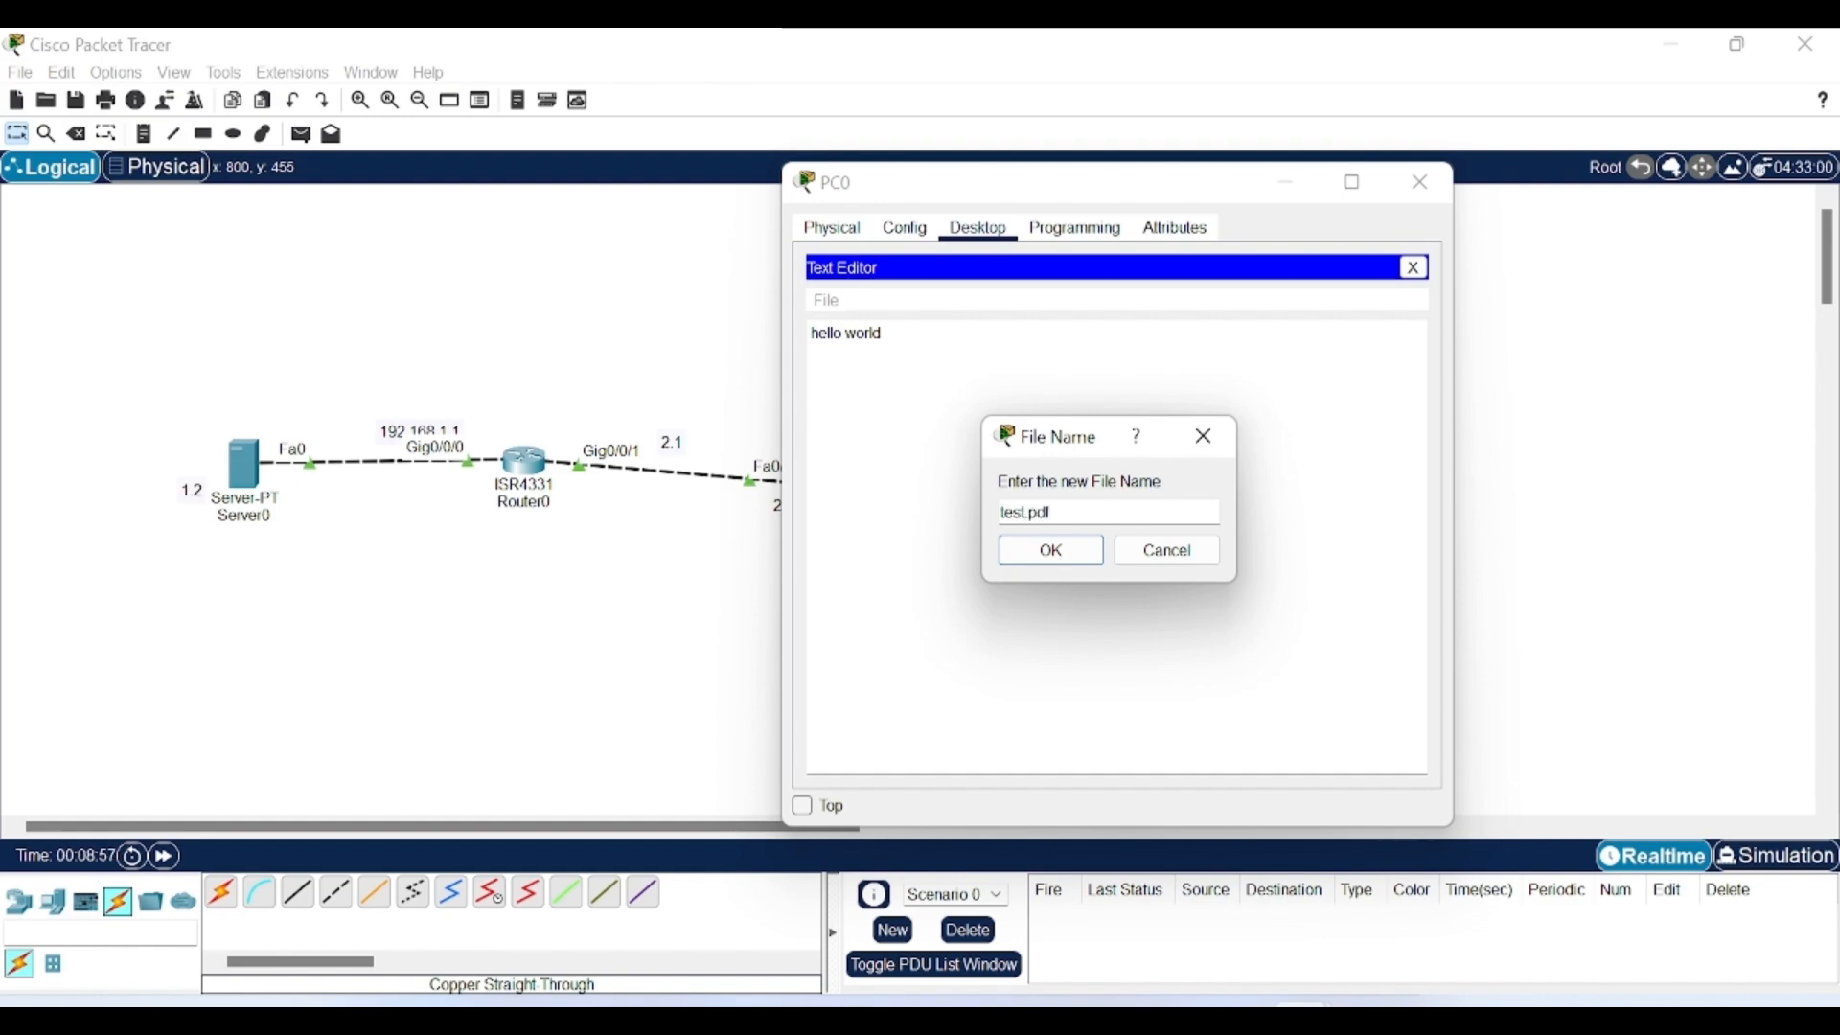
{"action": "left_click", "coordinate": [1083, 558]}
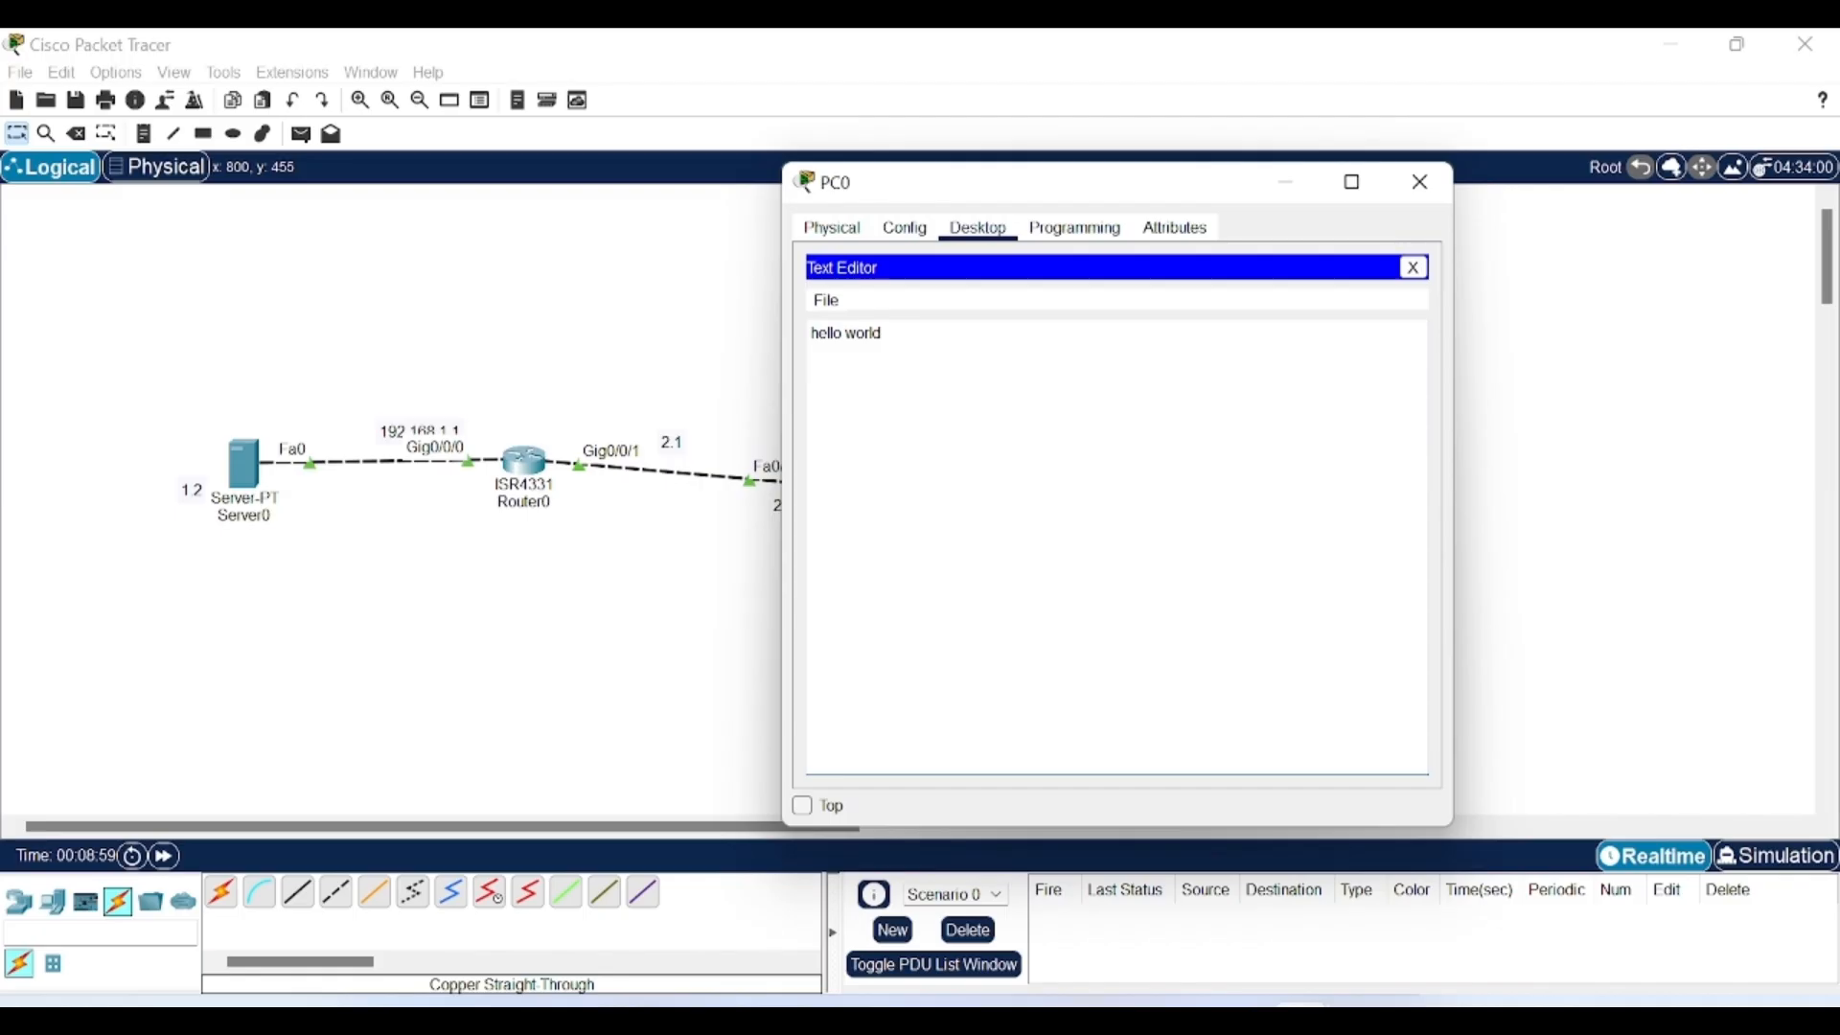
{"action": "left_click", "coordinate": [1414, 267]}
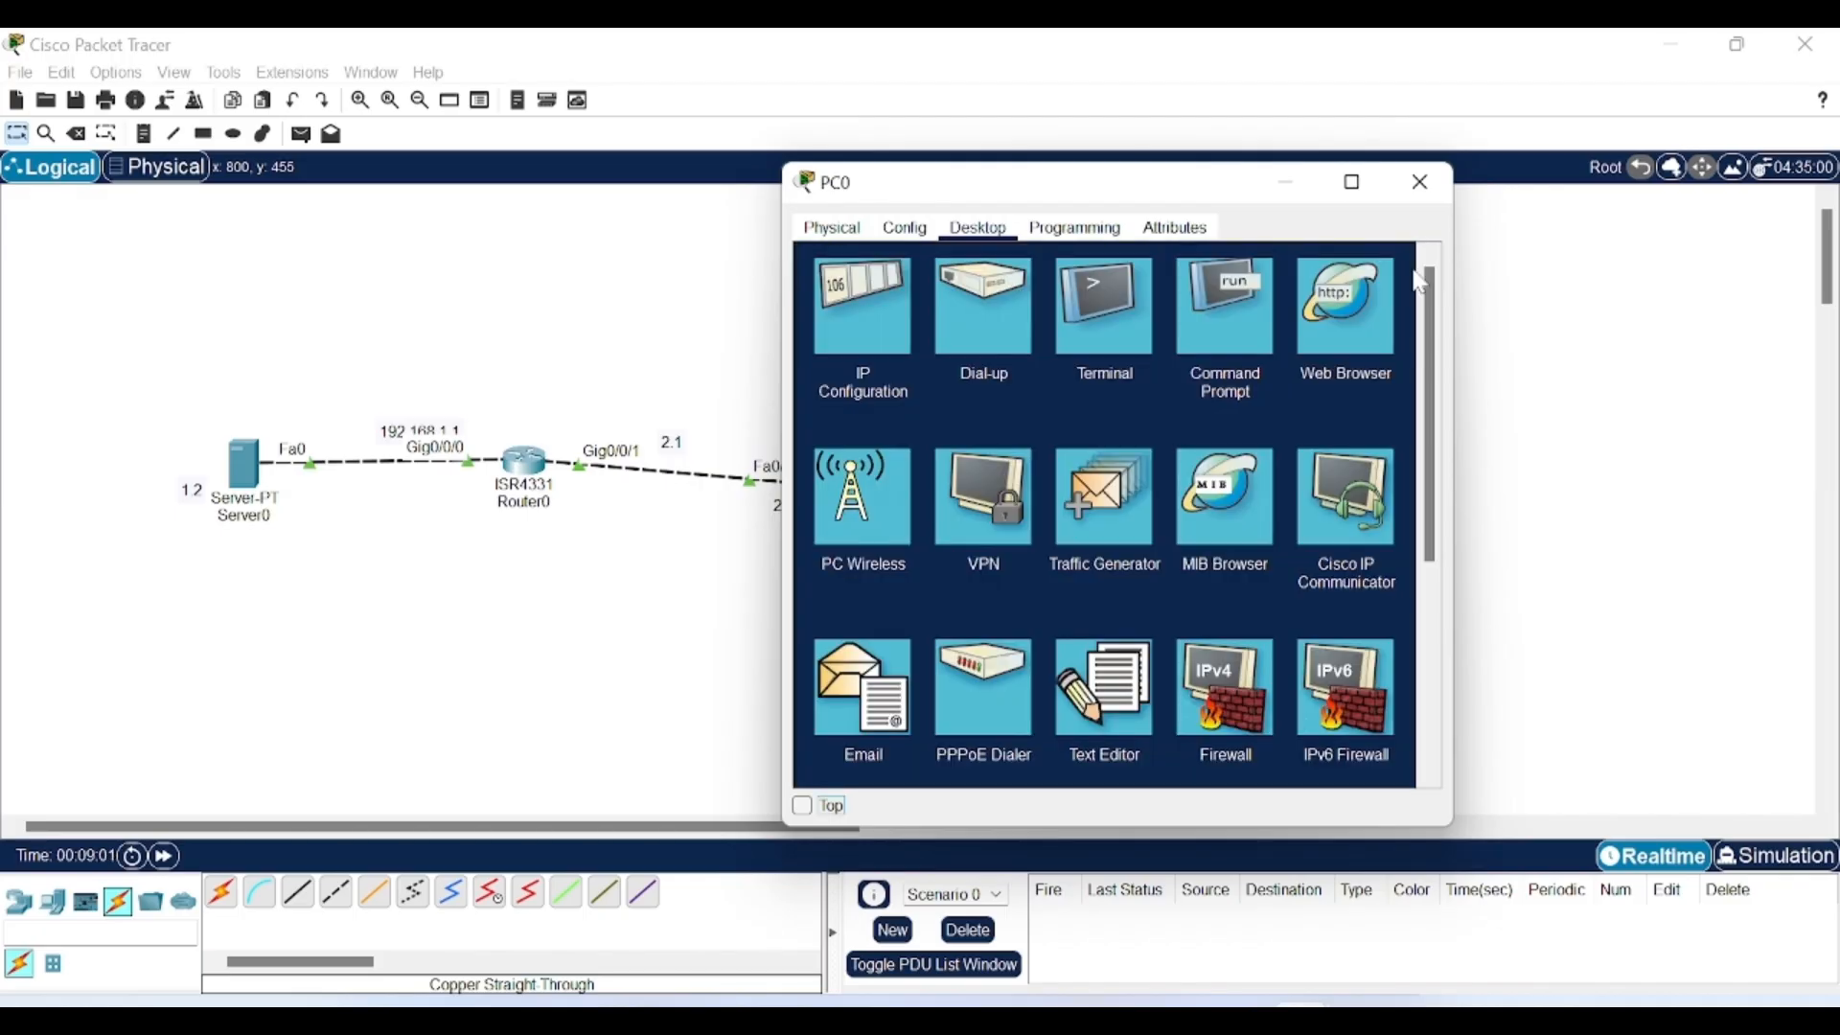
Log into the server's FTP service with the FTP username and password, then enter the 'put test.pdf' command.
{"action": "left_click", "coordinate": [1228, 331]}
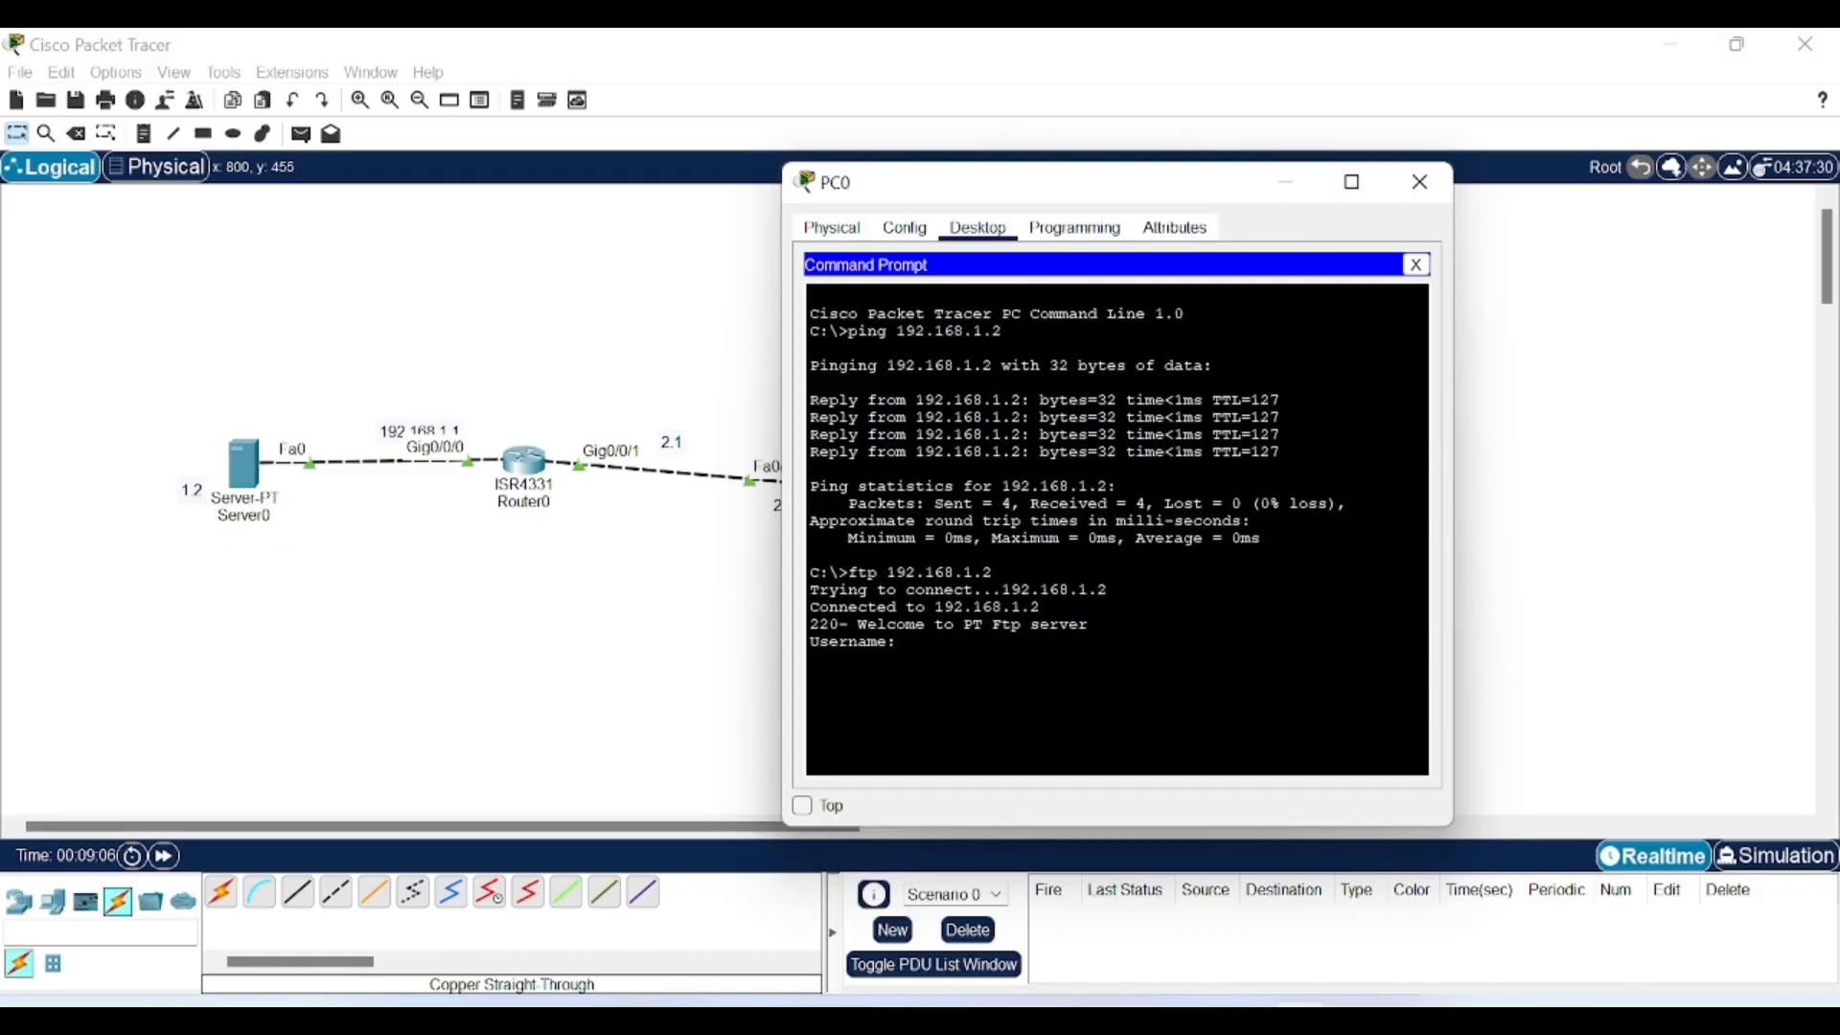
{"action": "type", "text": "cisco"}
{"action": "key", "text": "Return"}
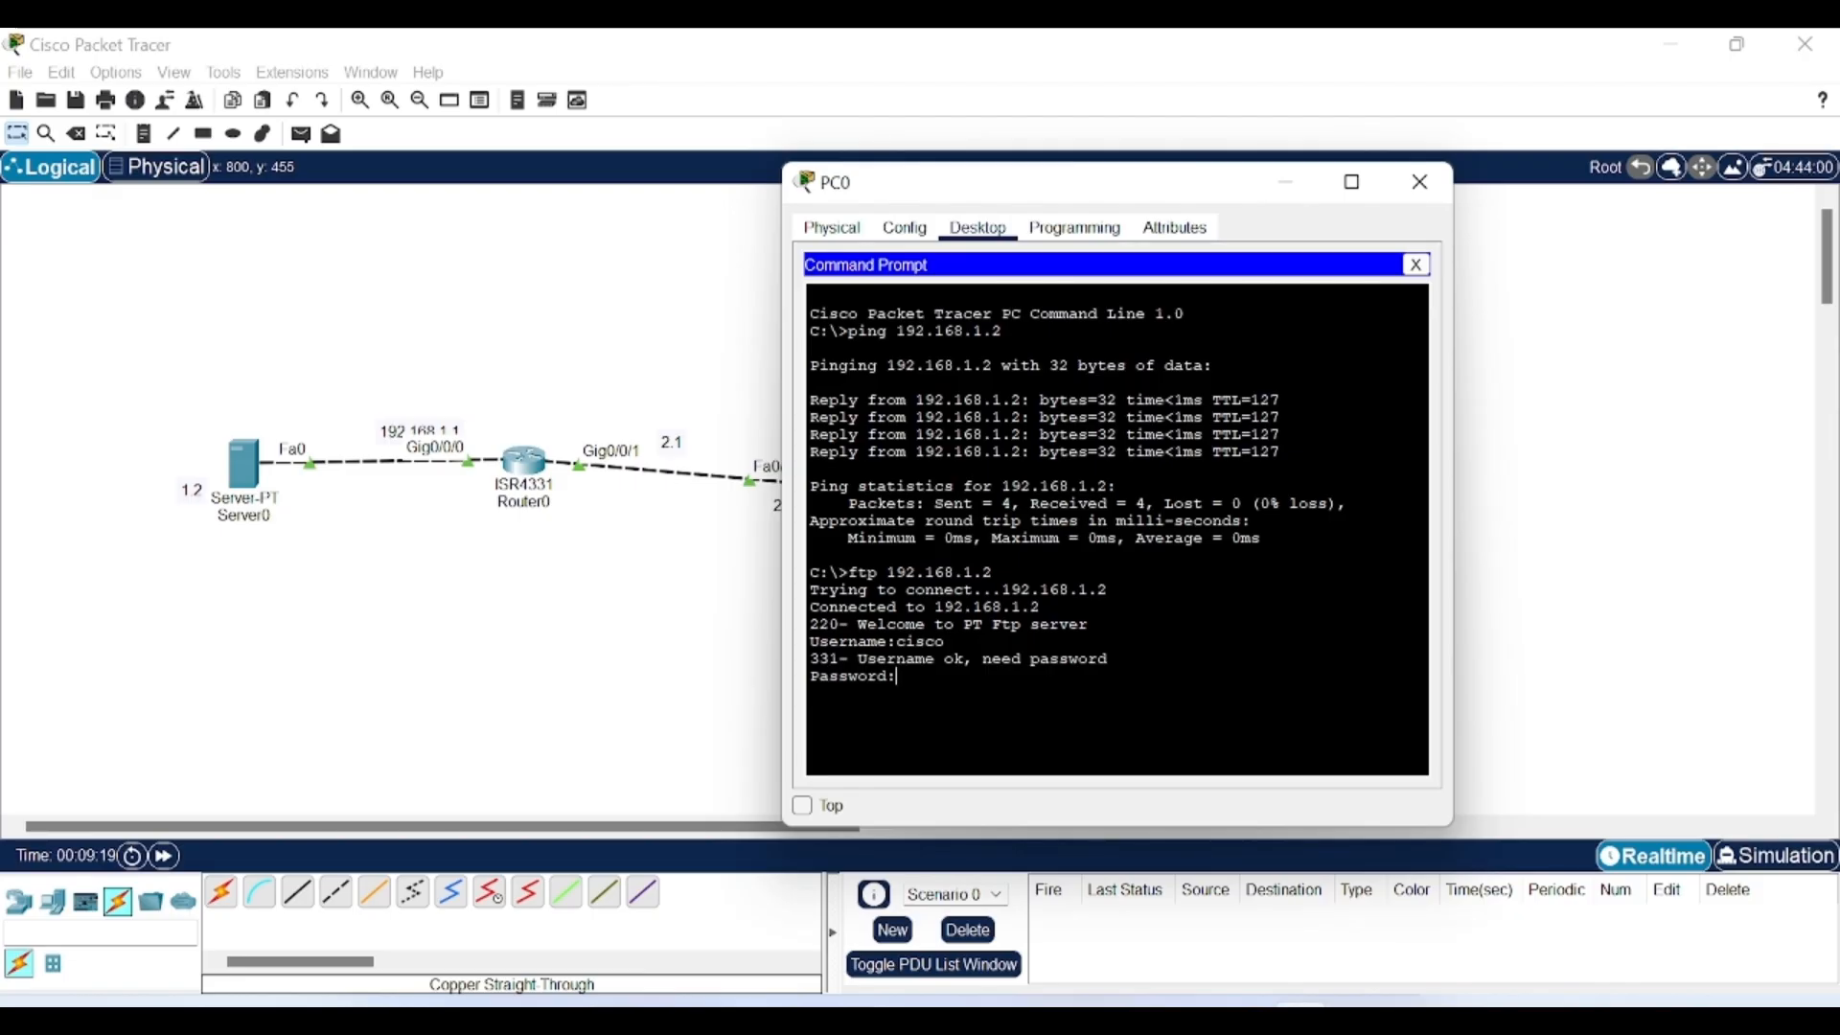
{"action": "key", "text": "Return"}
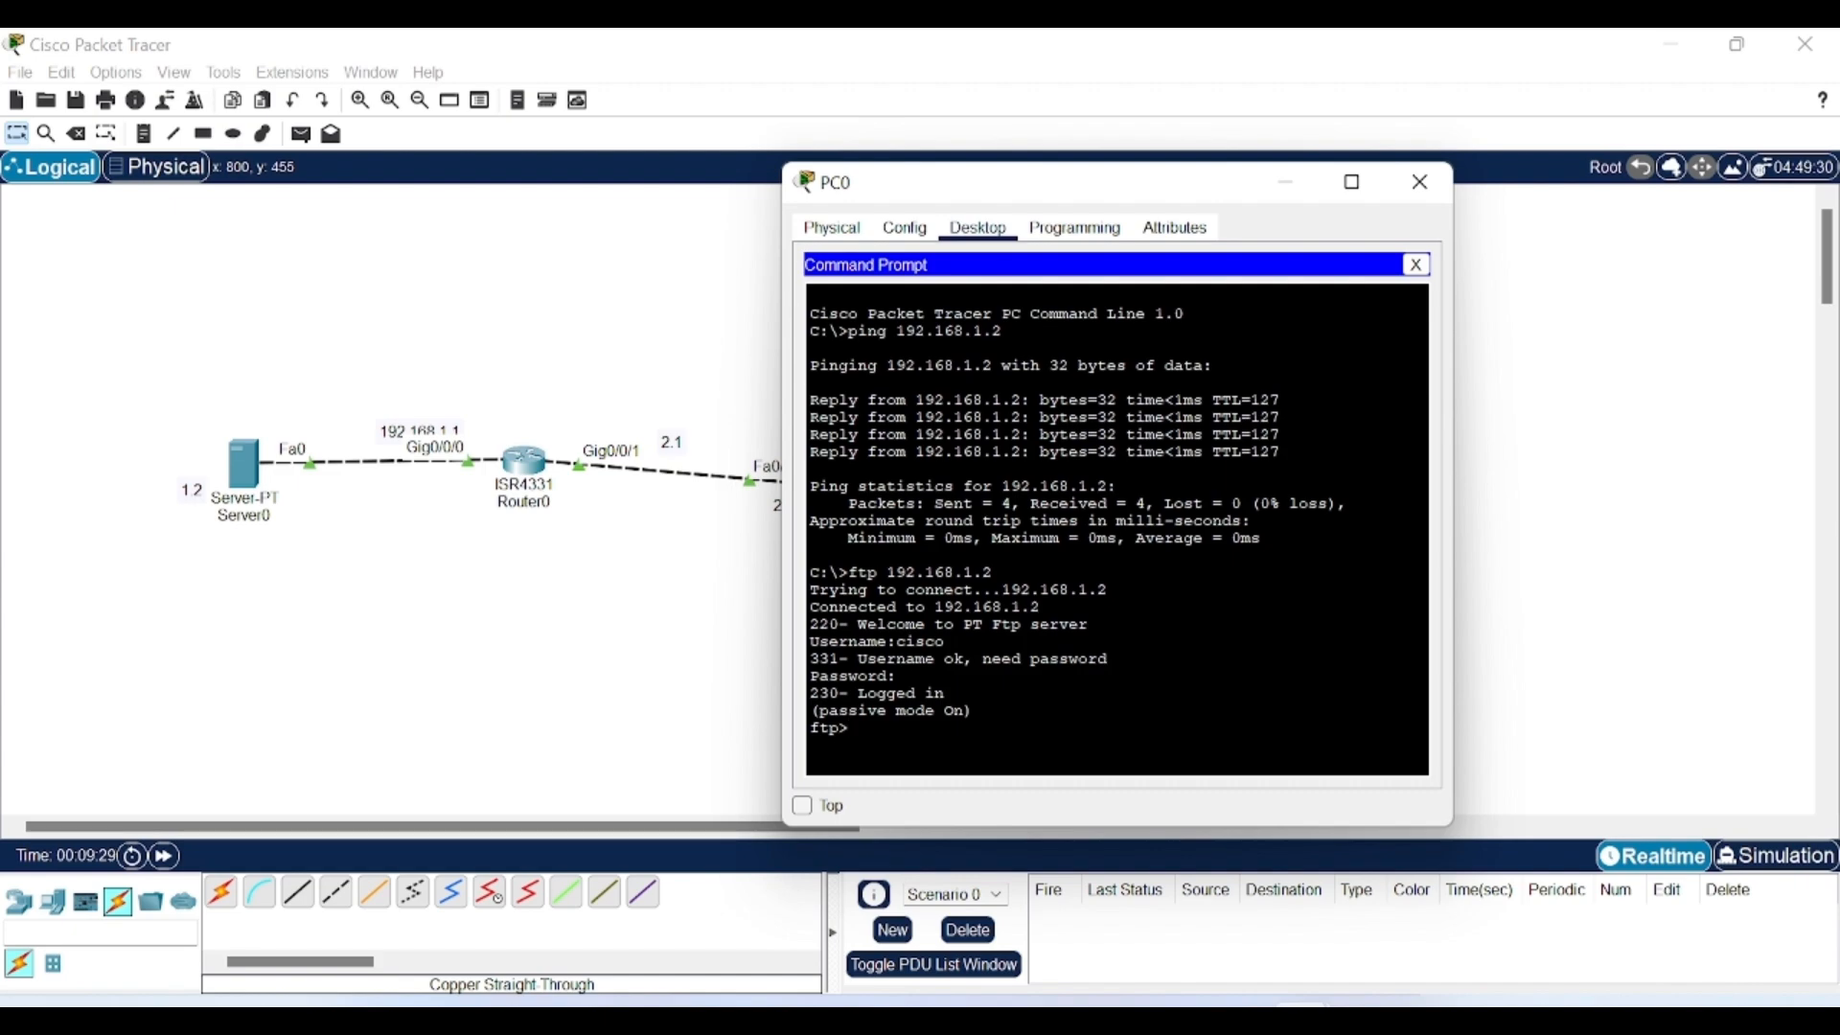
{"action": "type", "text": "ut test.pdf"}
Upload test.pdf to the server and list its files to confirm test.pdf is stored.
{"action": "key", "text": "Return"}
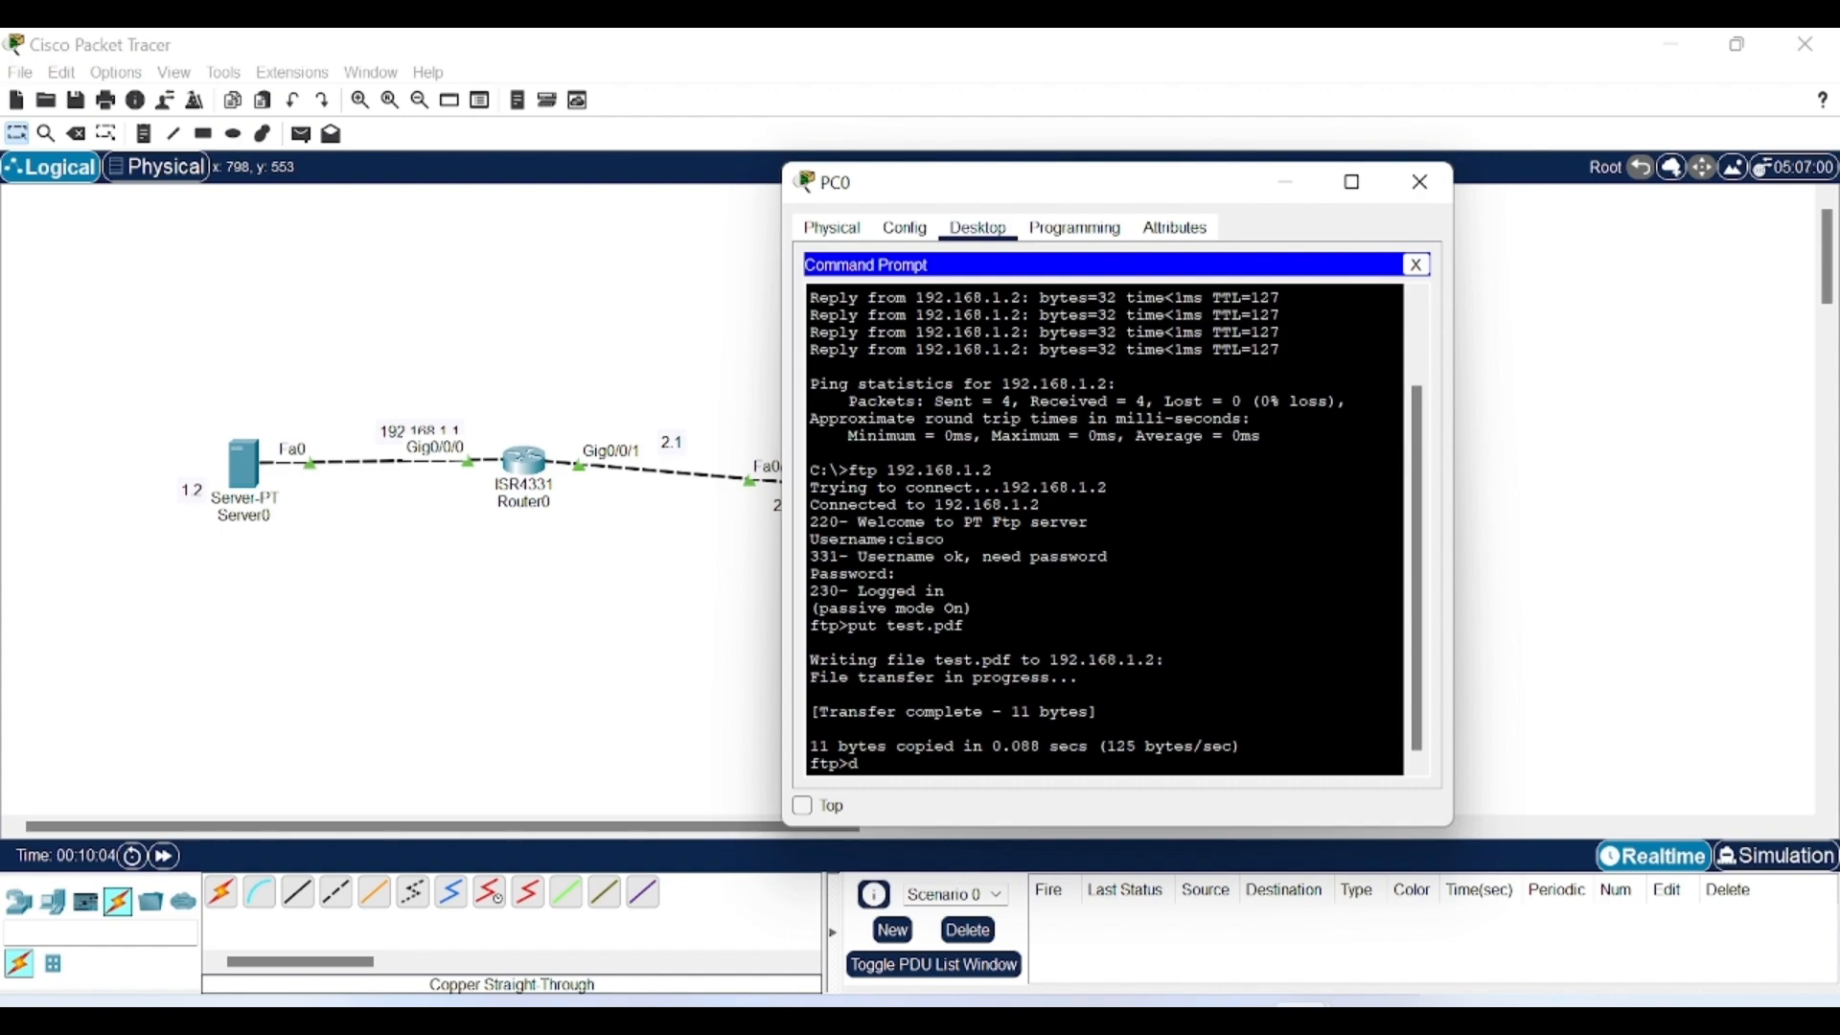
{"action": "key", "text": "Return"}
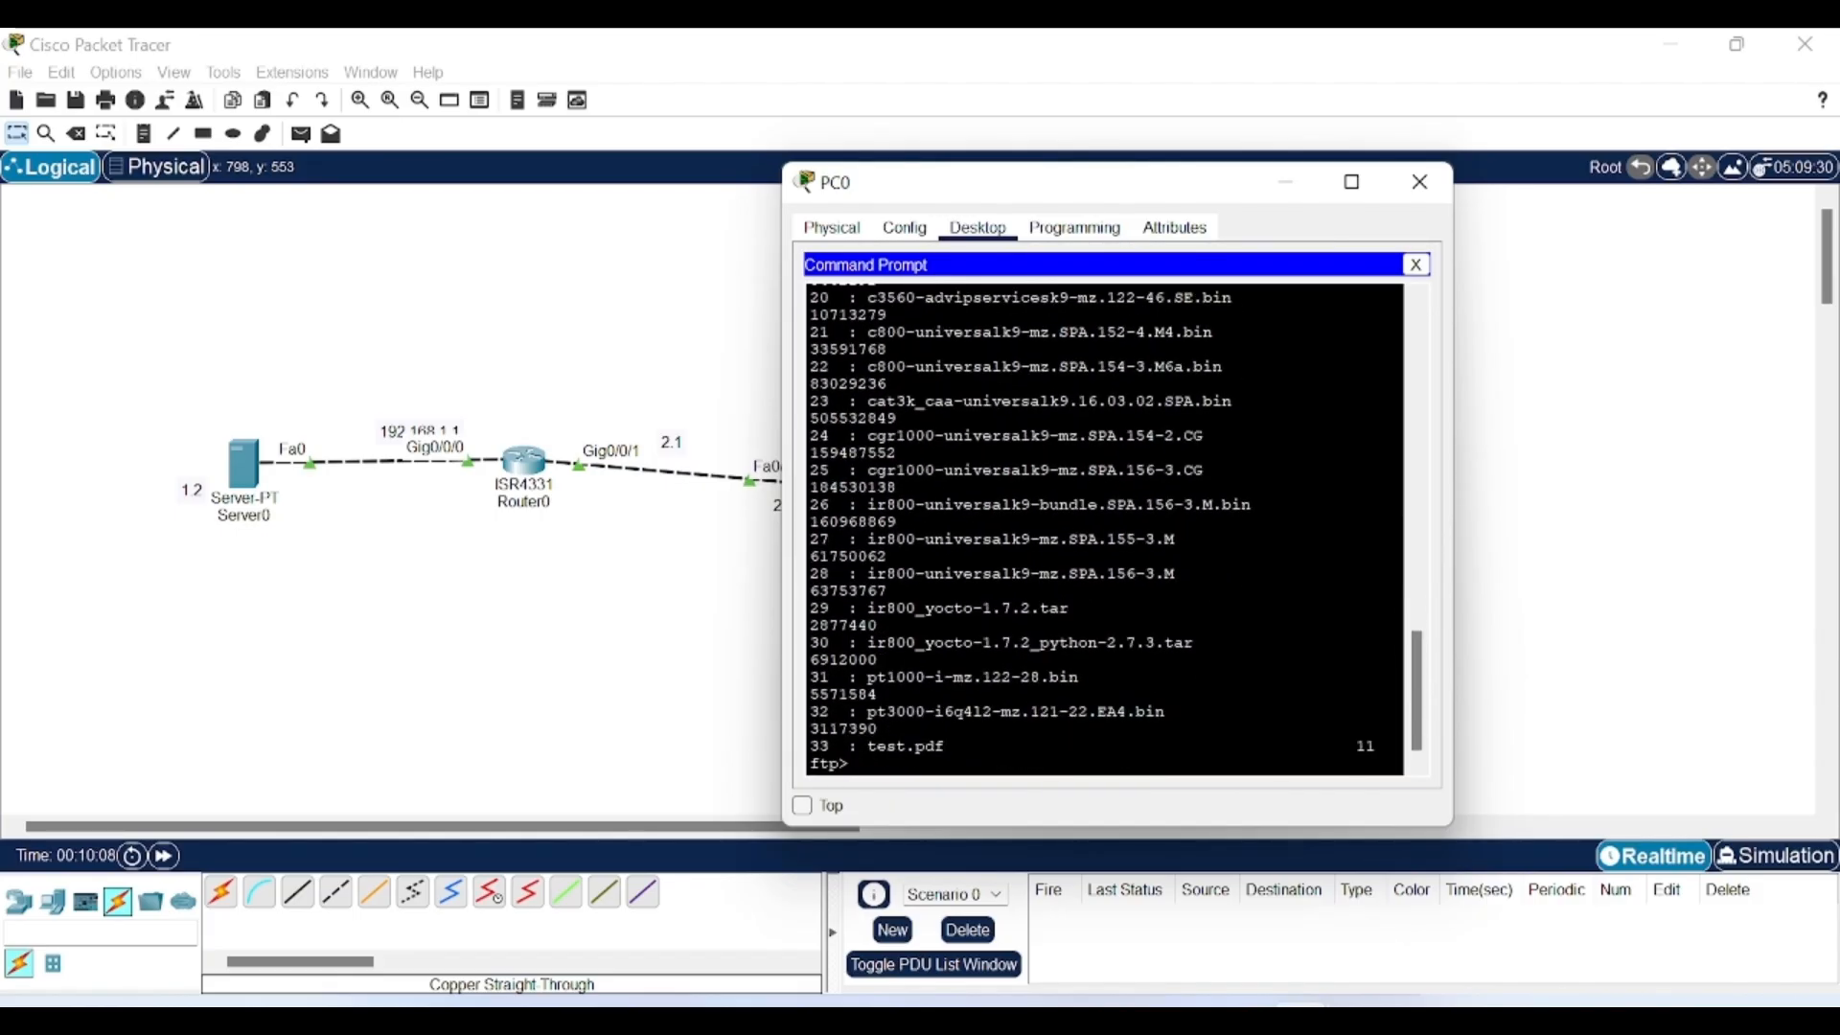
{"action": "left_click_drag", "start_coordinate": [867, 745], "coordinate": [849, 764]}
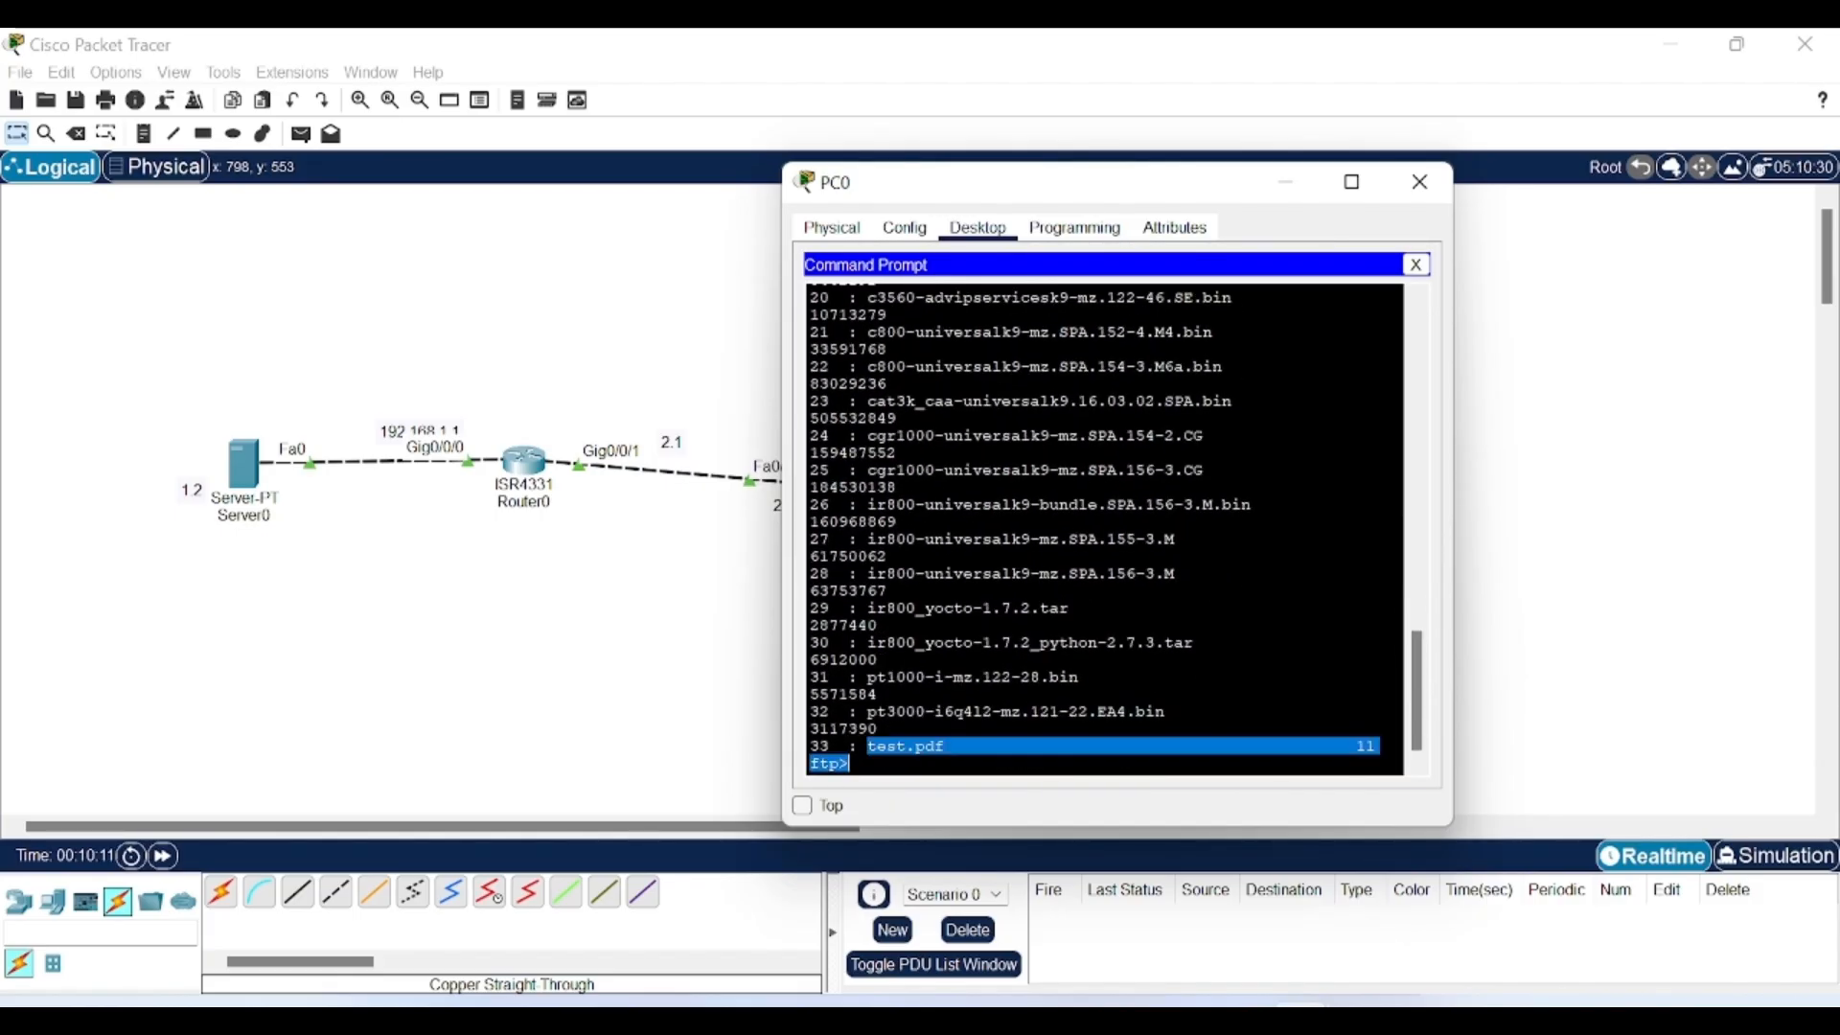
{"action": "left_click", "coordinate": [851, 763]}
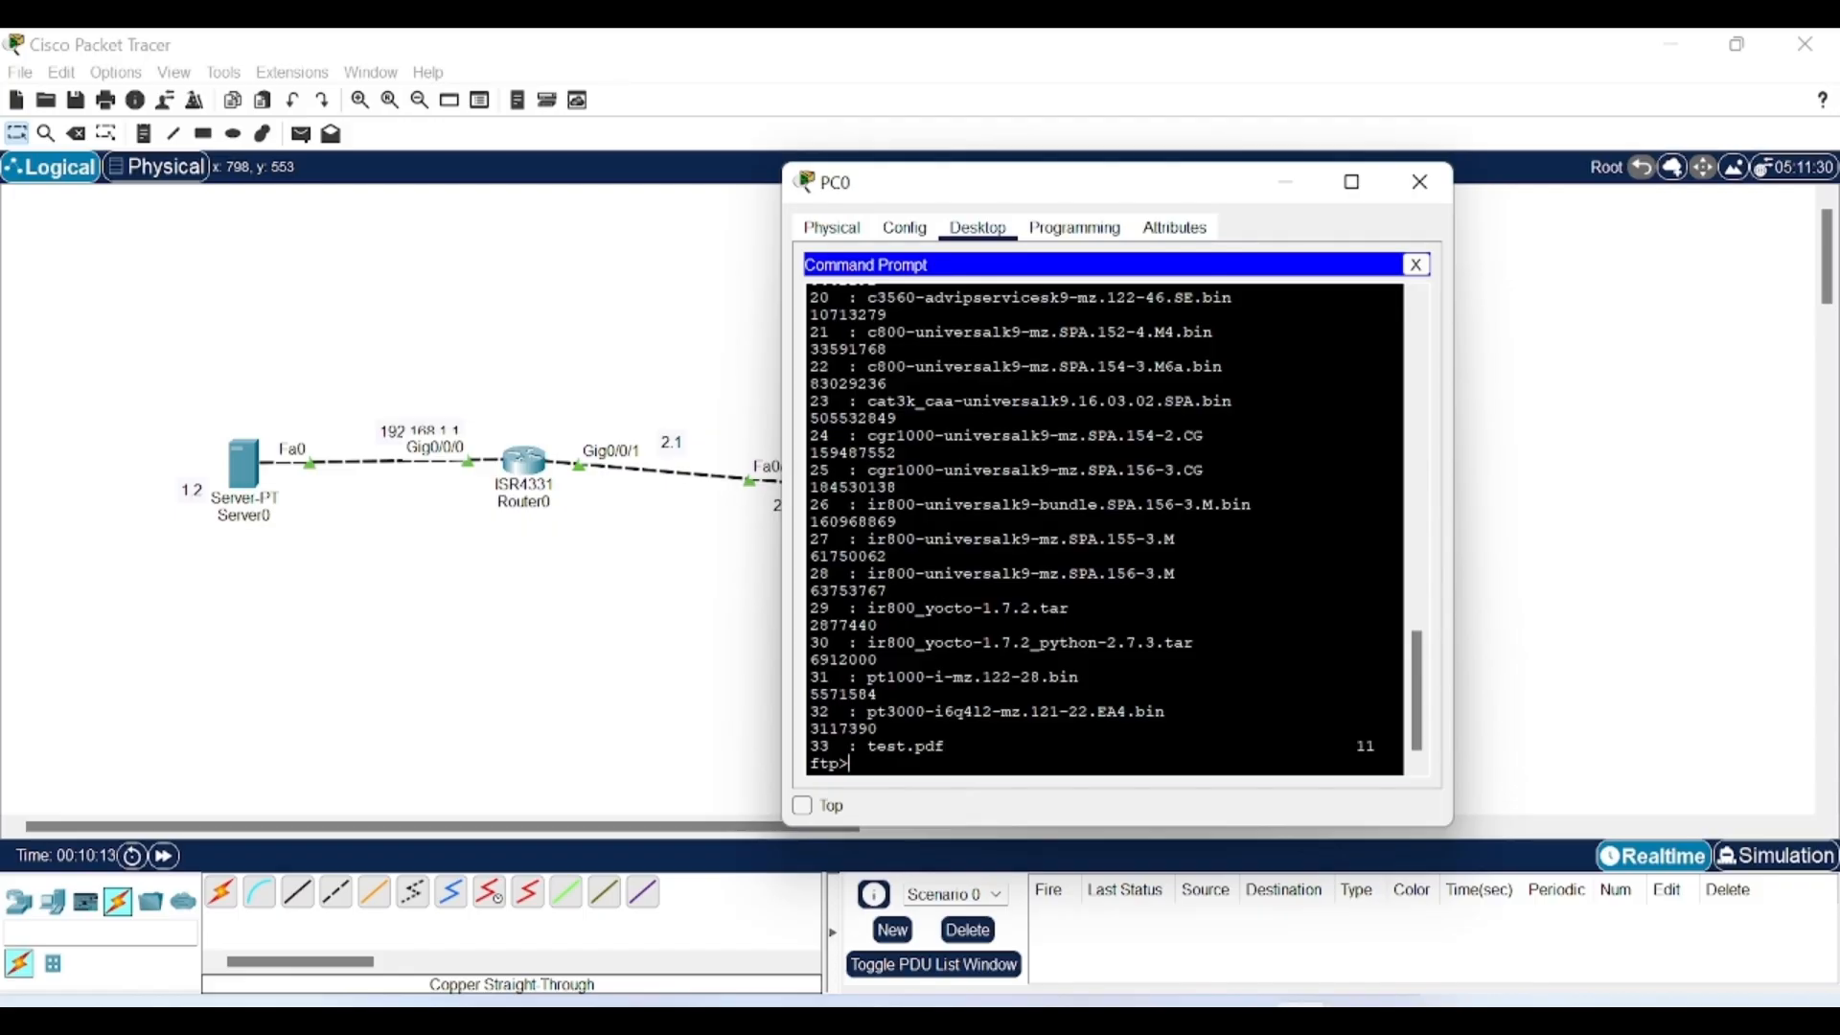
Download test.pdf back to PC0 with 'get test.pdf' and check the 11-byte transfer.
{"action": "type", "text": "g"}
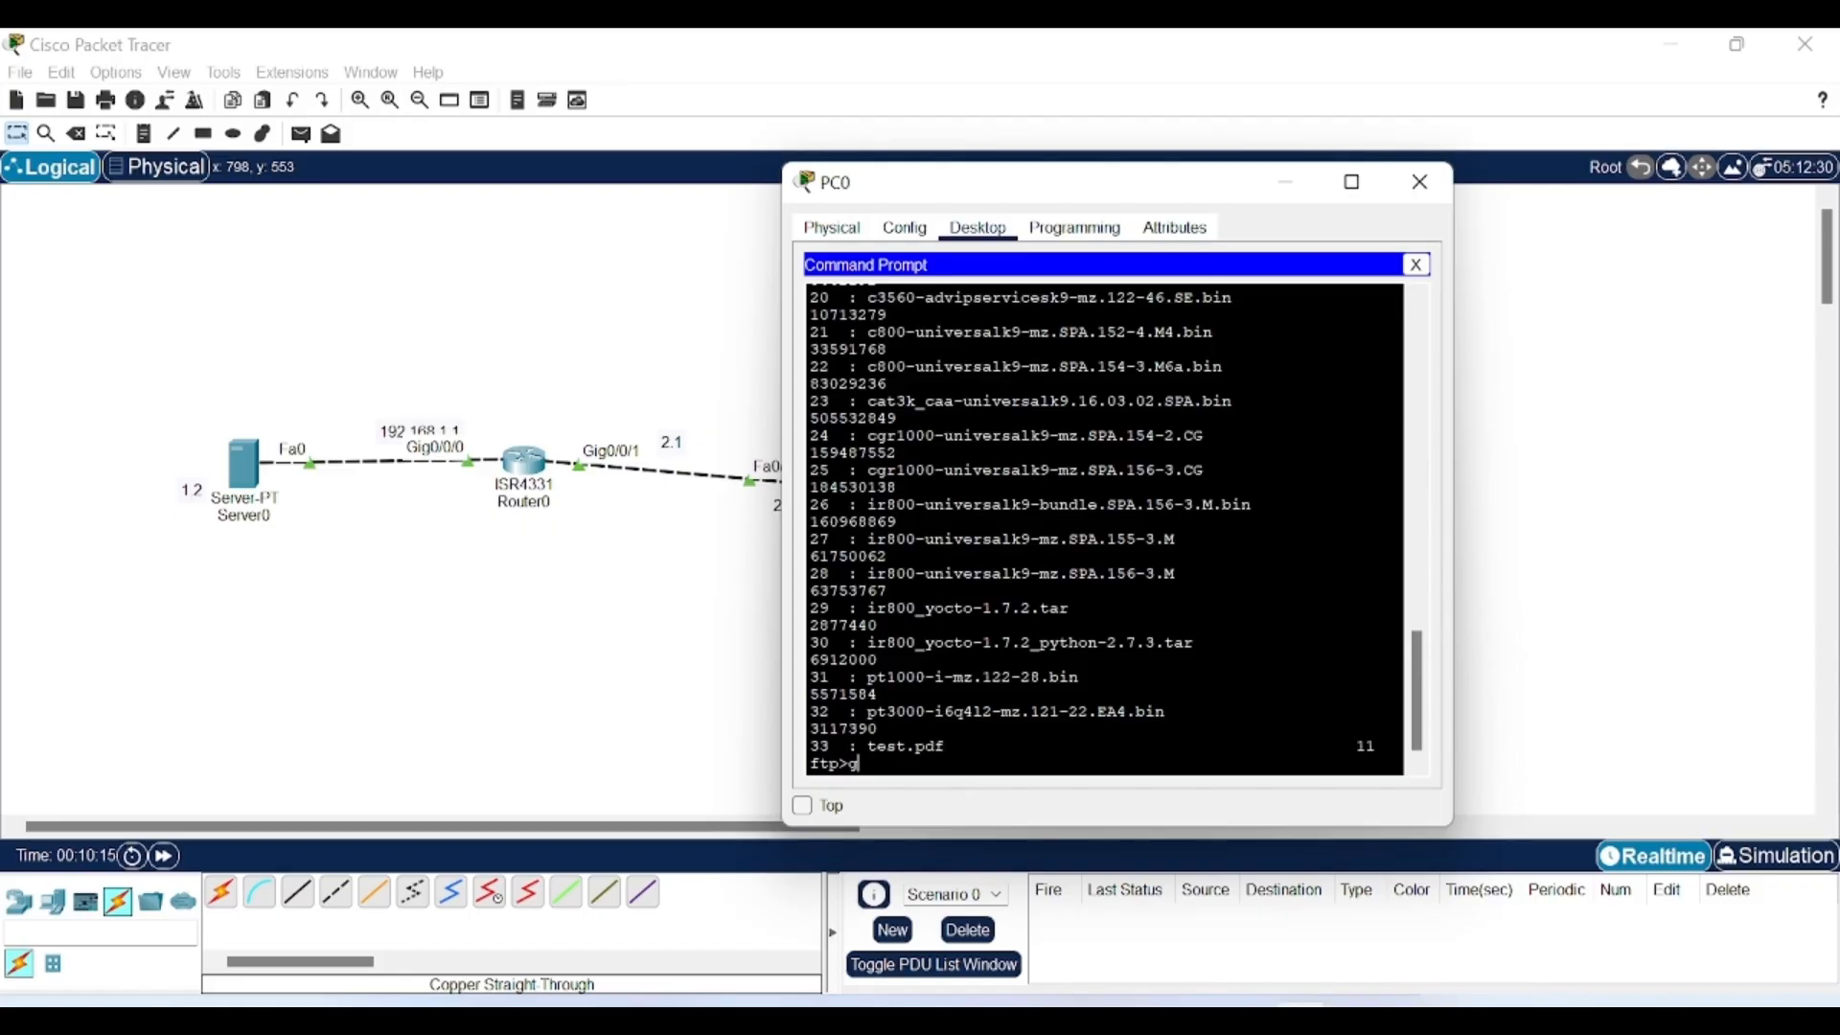
{"action": "type", "text": "et test.pdf"}
{"action": "key", "text": "Return"}
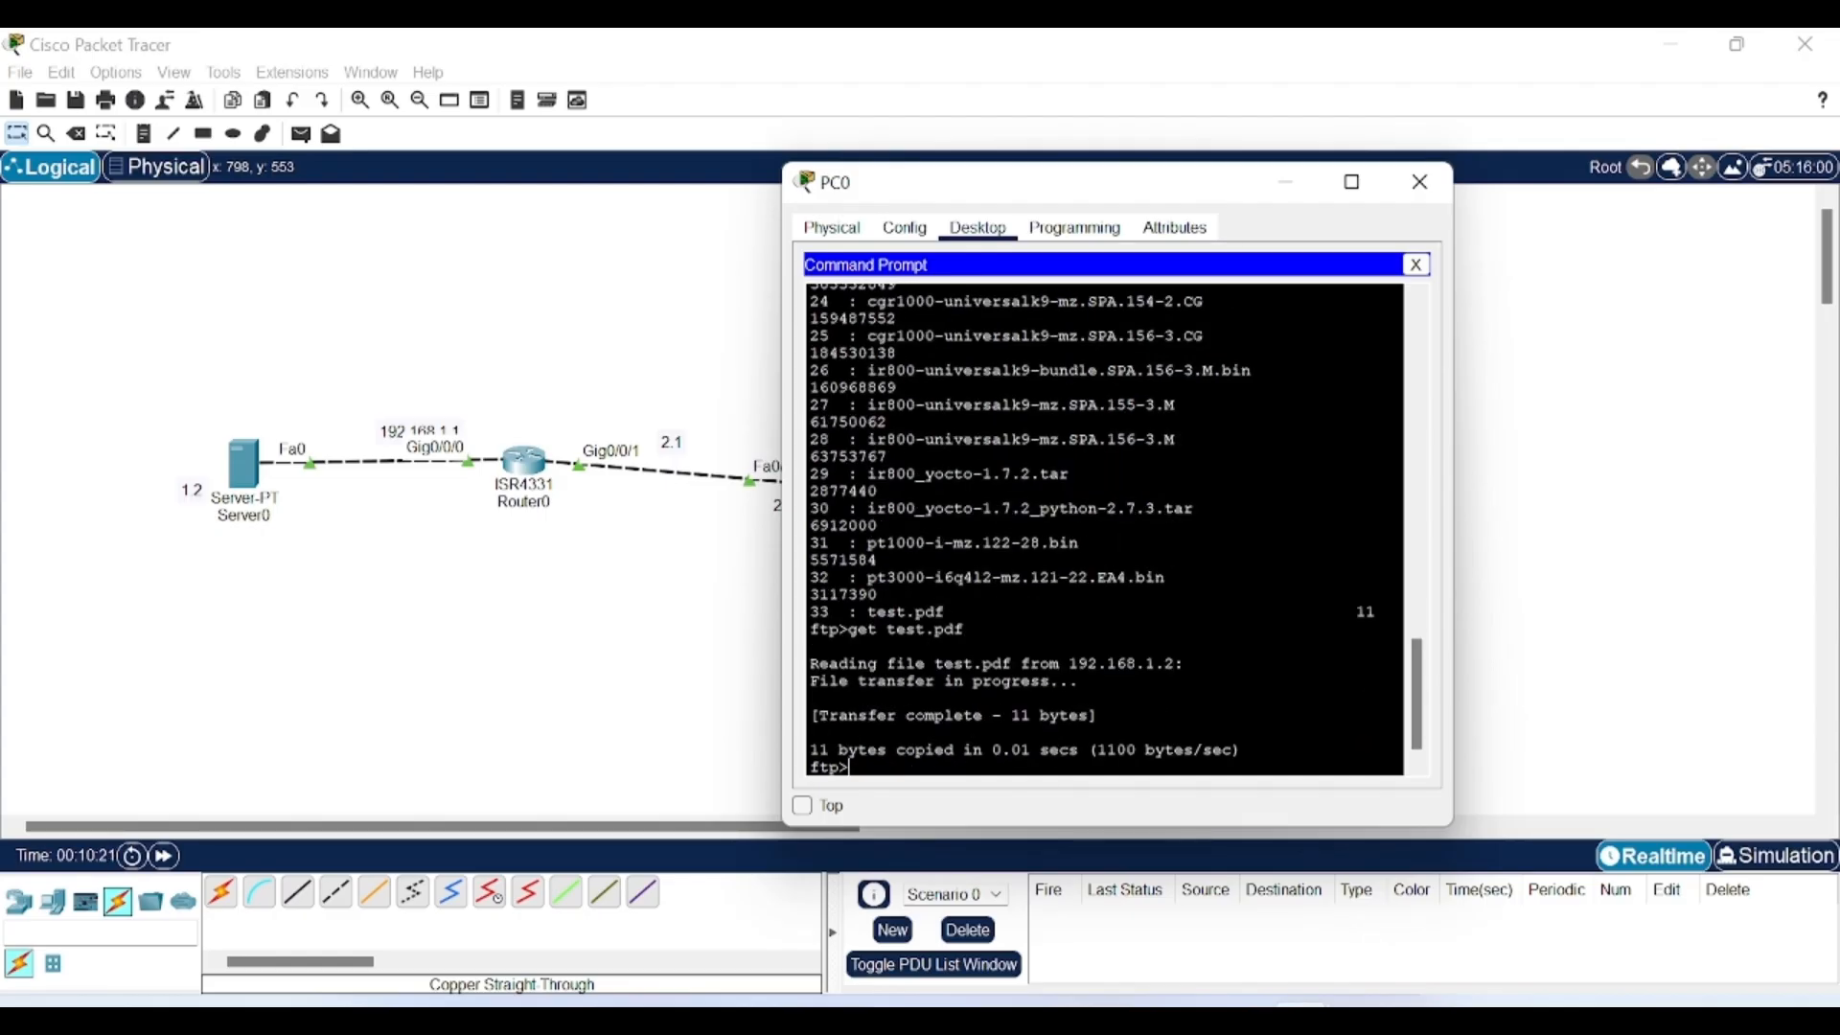
{"action": "left_click_drag", "start_coordinate": [837, 663], "coordinate": [905, 750]}
{"action": "scroll", "coordinate": [905, 749], "scroll_direction": "down", "scroll_amount": 1}
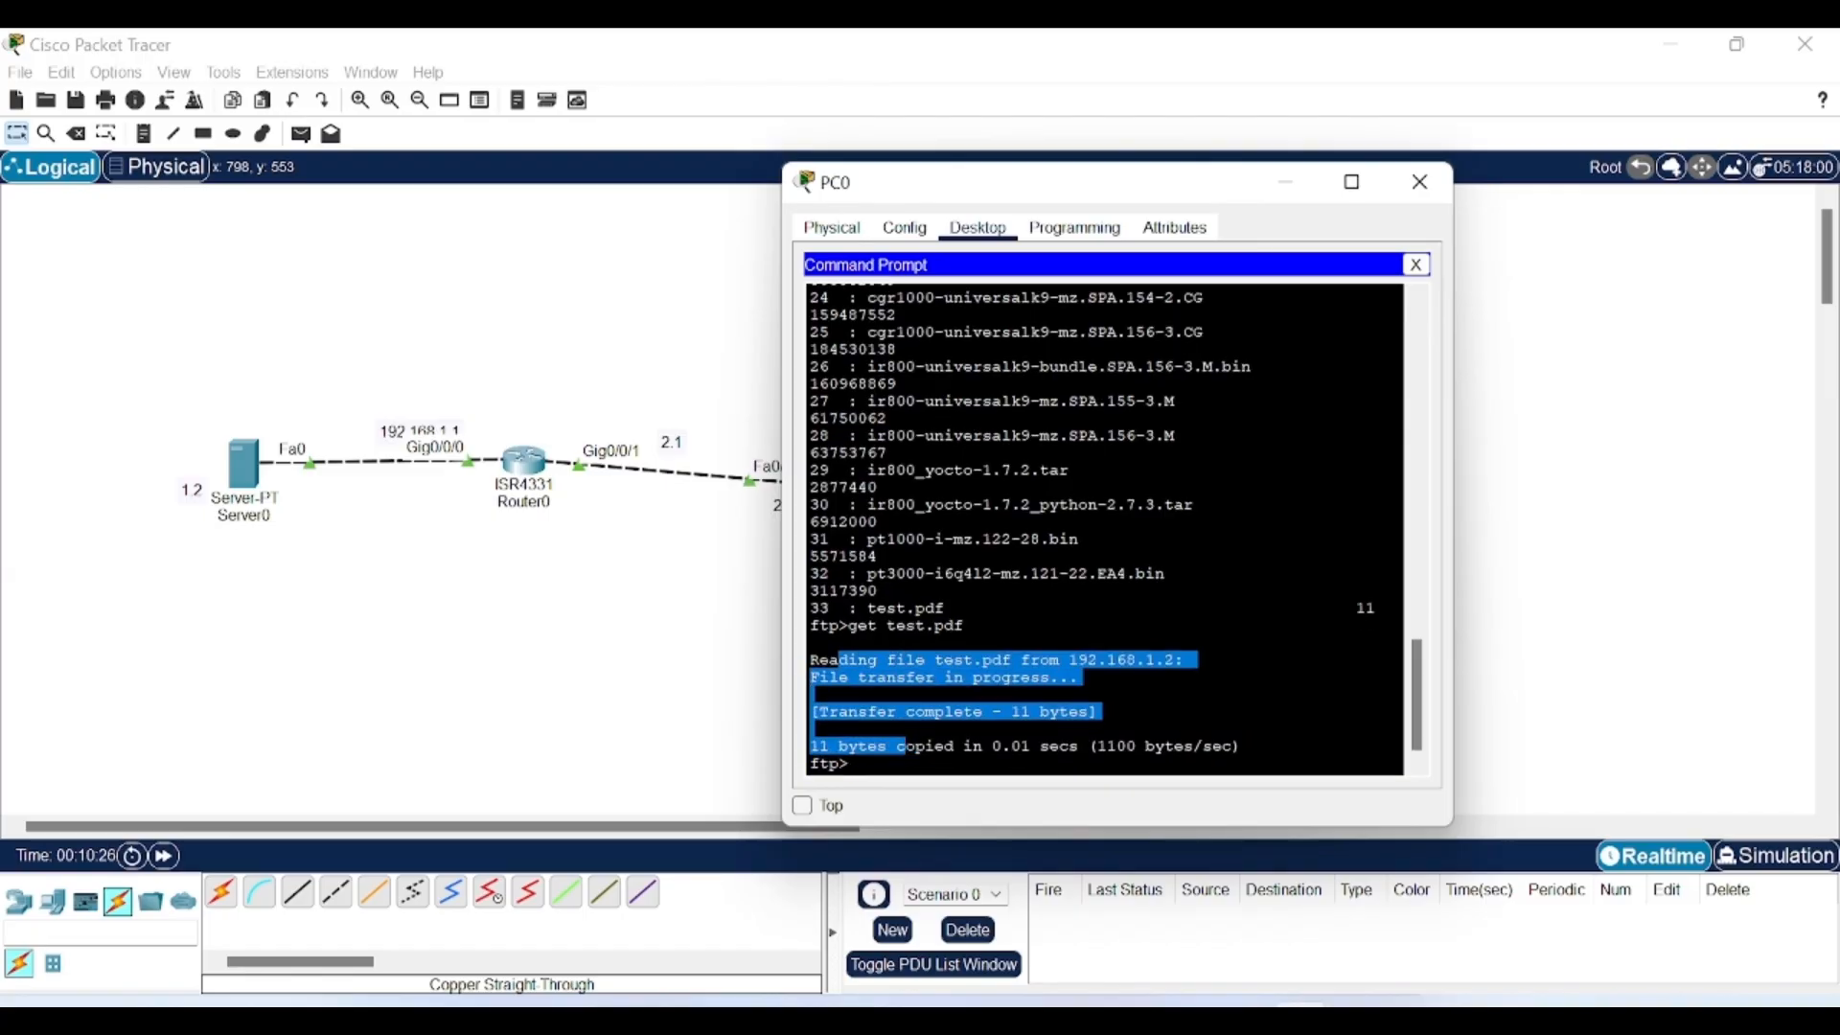
{"action": "scroll", "coordinate": [906, 749], "scroll_direction": "up", "scroll_amount": 12}
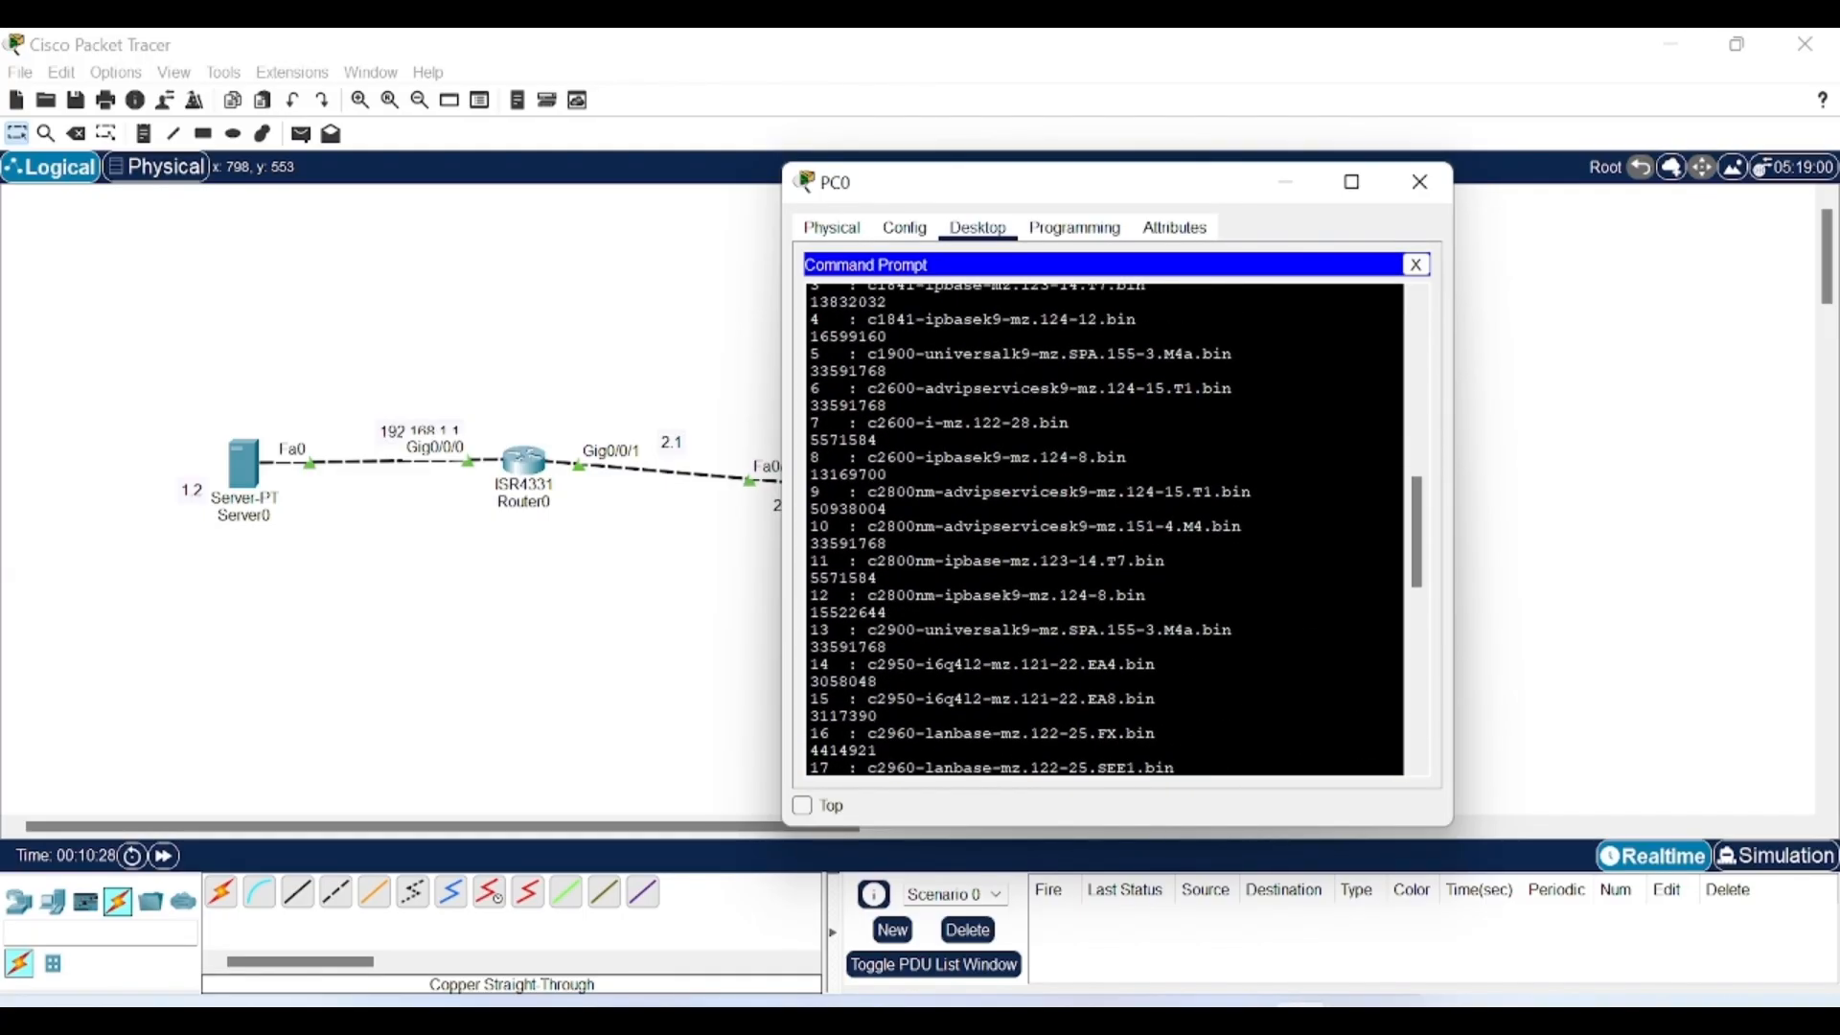
Move PC0's window to the right edge to show Switch0, PC0, Laptop0 and PC1, and scroll the FTP output.
{"action": "left_click_drag", "start_coordinate": [1018, 184], "coordinate": [1370, 200]}
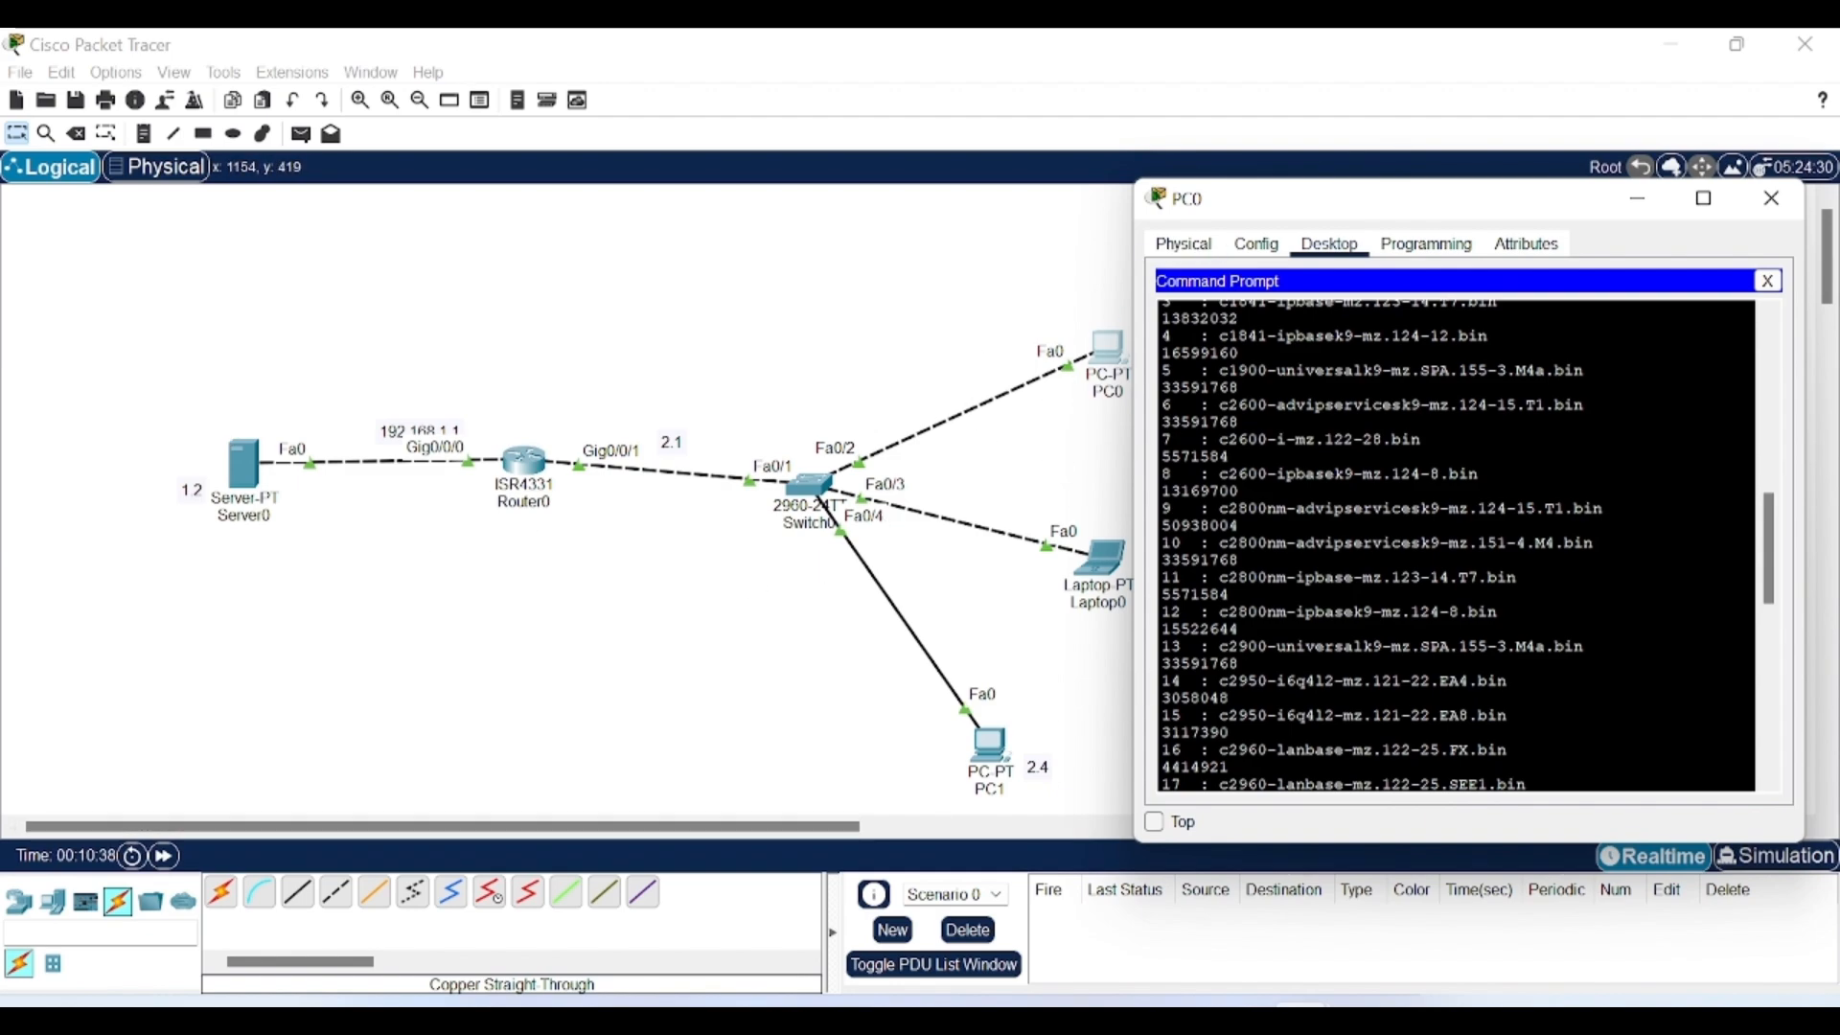
{"action": "scroll", "coordinate": [1457, 547], "scroll_direction": "up", "scroll_amount": 13}
{"action": "scroll", "coordinate": [1457, 546], "scroll_direction": "down", "scroll_amount": 10}
{"action": "scroll", "coordinate": [1457, 546], "scroll_direction": "down", "scroll_amount": 8}
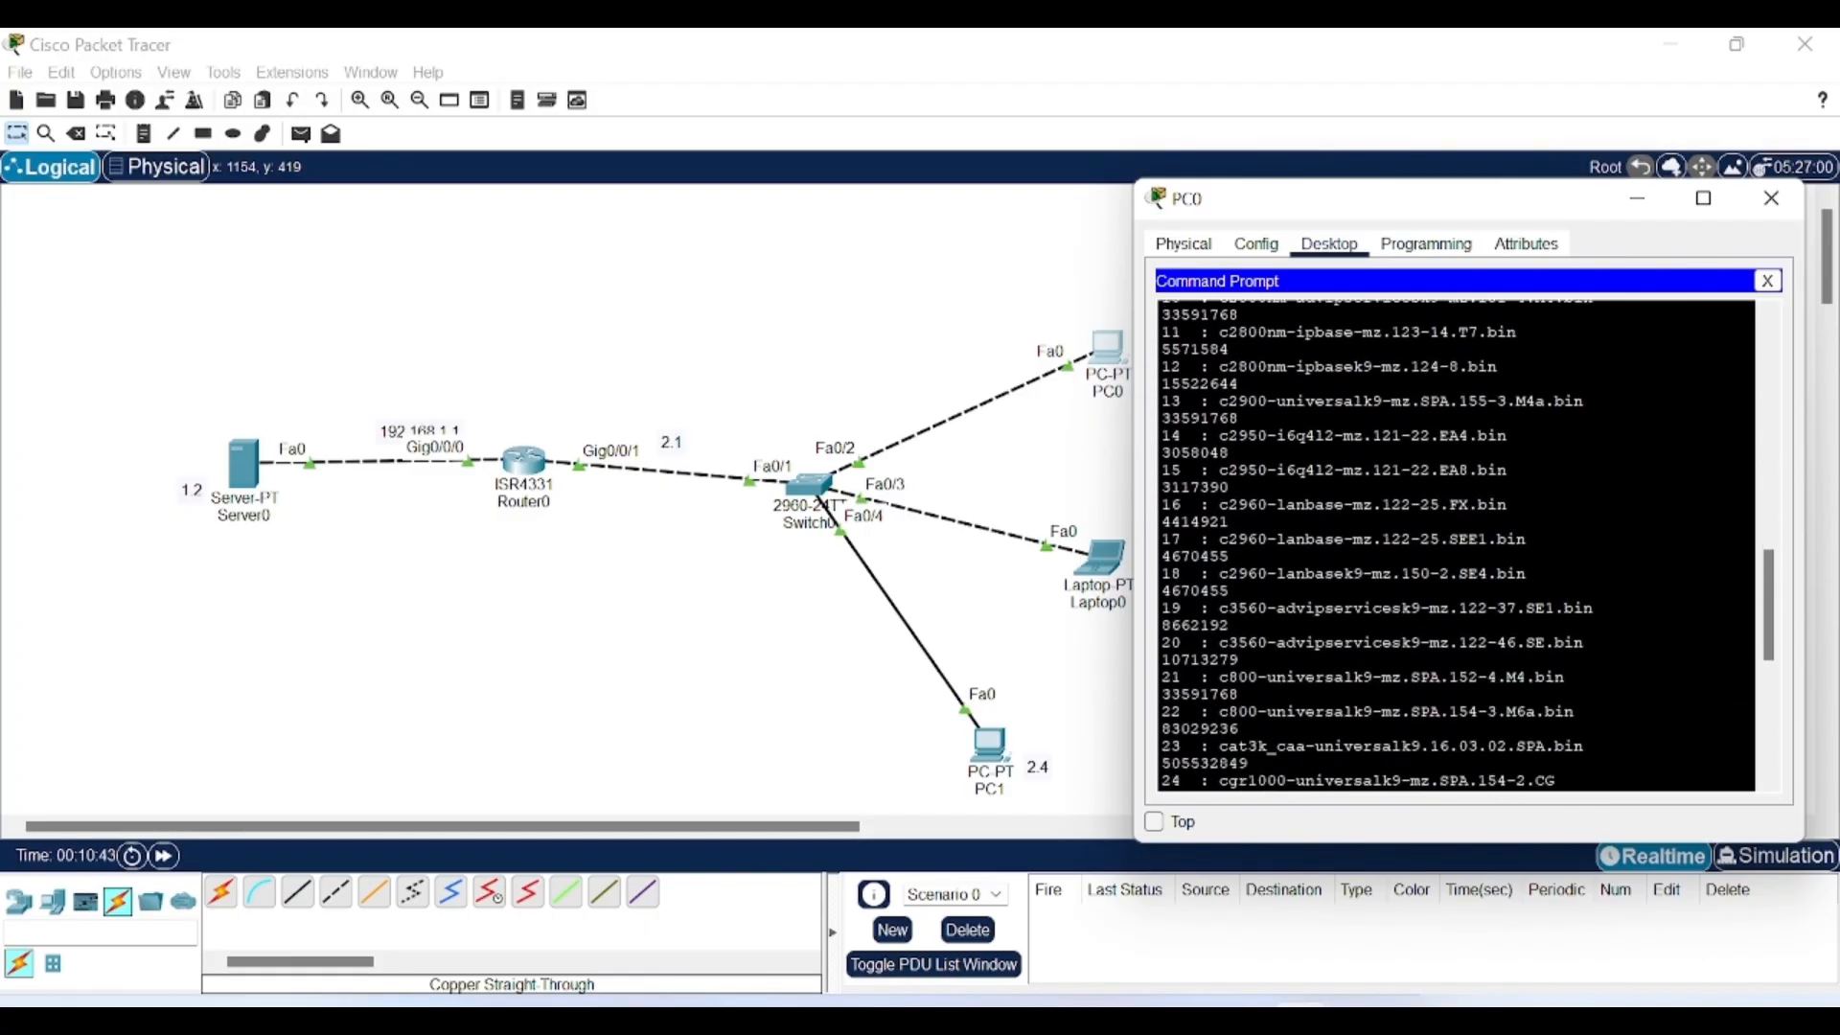